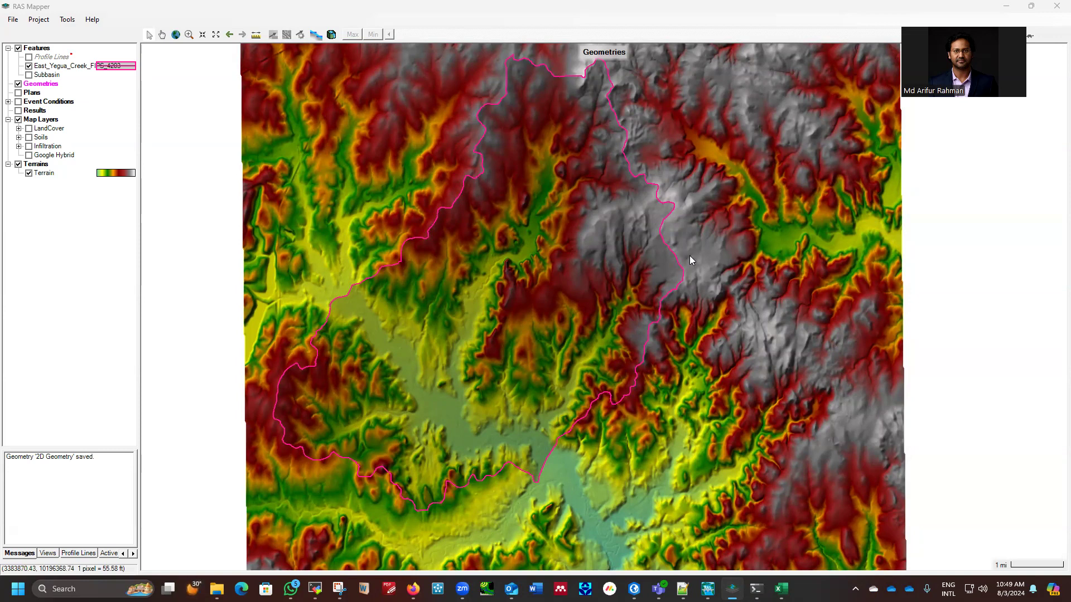
Show the Infiltration map layer over the terrain and watershed boundary, and hide it again.
click(28, 146)
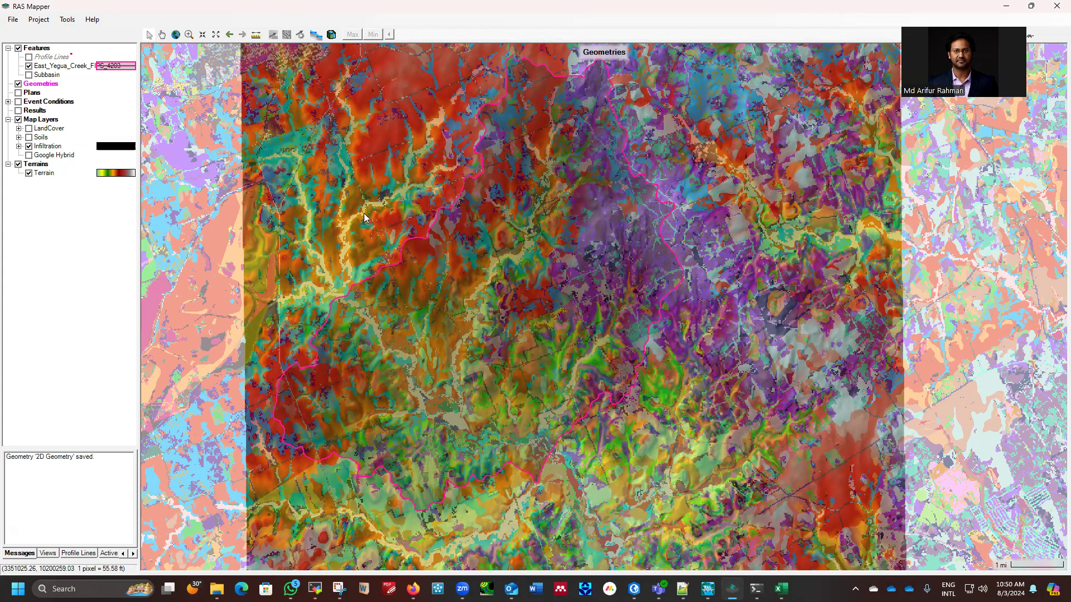
click(29, 147)
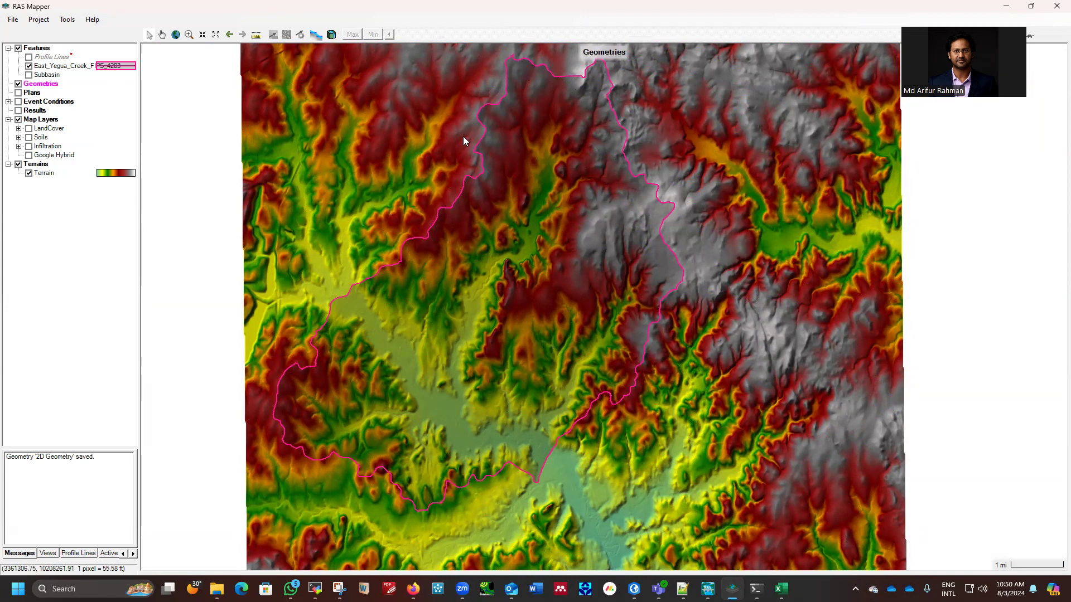
Create a new geometry named "2D Geometry".
right_click(40, 86)
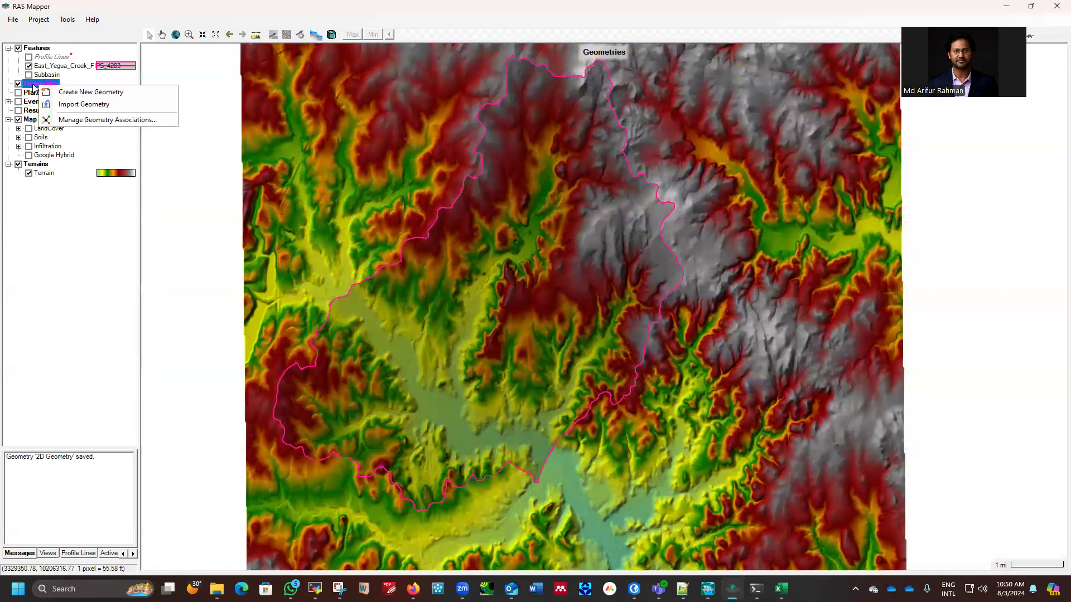
click(63, 92)
click(440, 300)
key(BackSpace)
key(BackSpace)
key(BackSpace)
key(BackSpace)
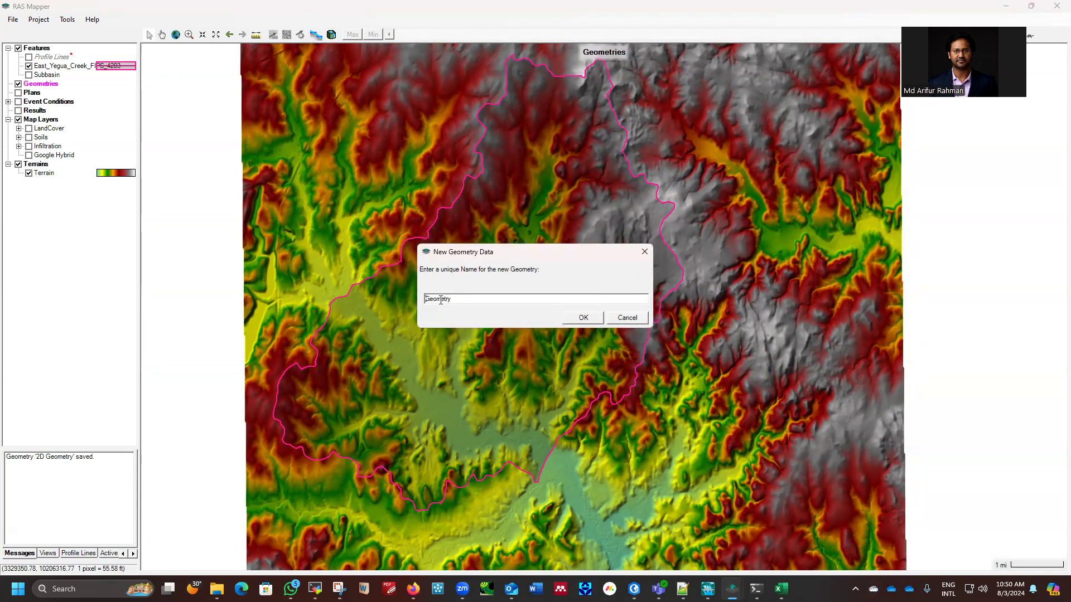
text(2D)
click(578, 319)
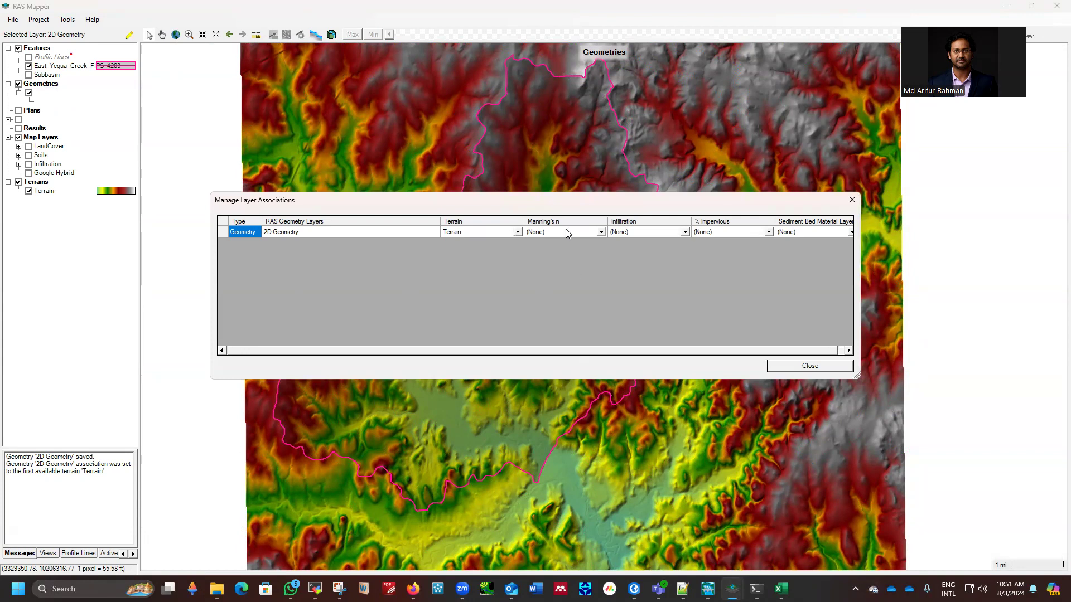
Associate the 2D Geometry with the LandCover layer for Manning's n and the Infiltration layer for infiltration.
click(600, 232)
click(540, 249)
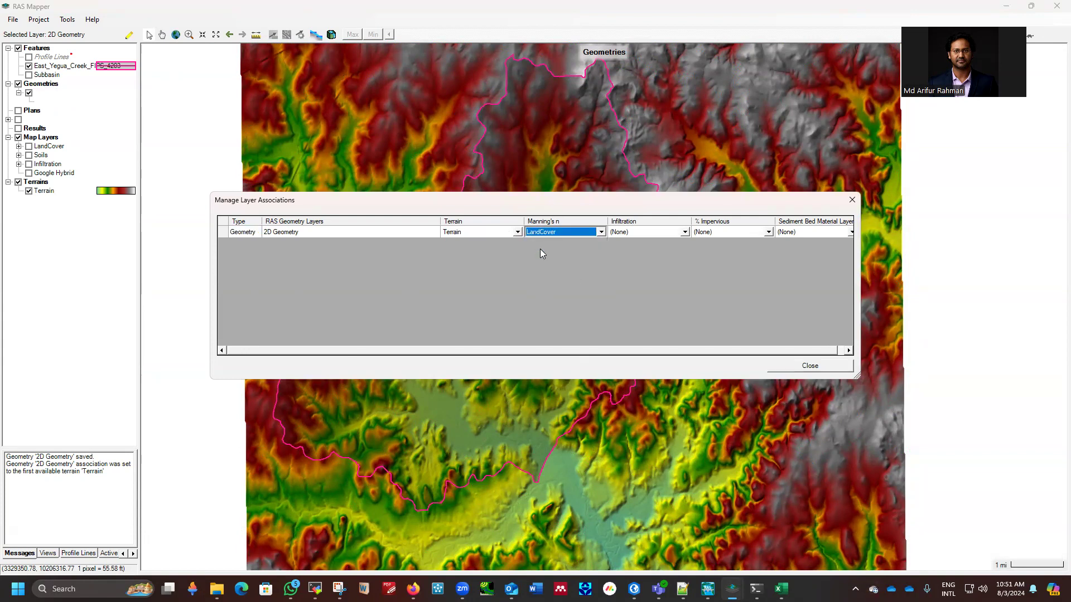
click(685, 233)
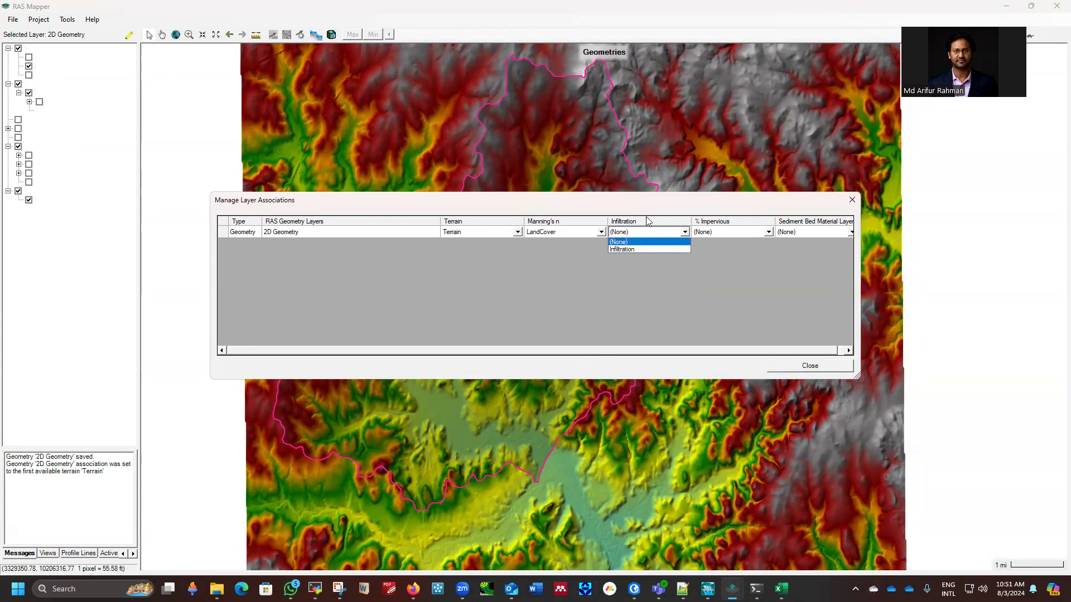
click(627, 250)
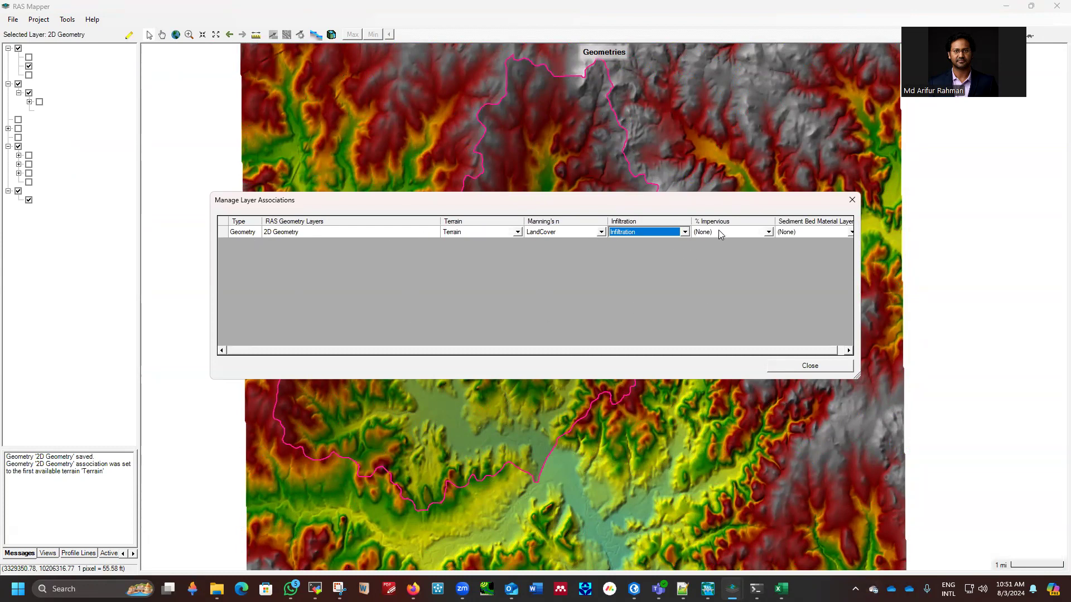
click(806, 367)
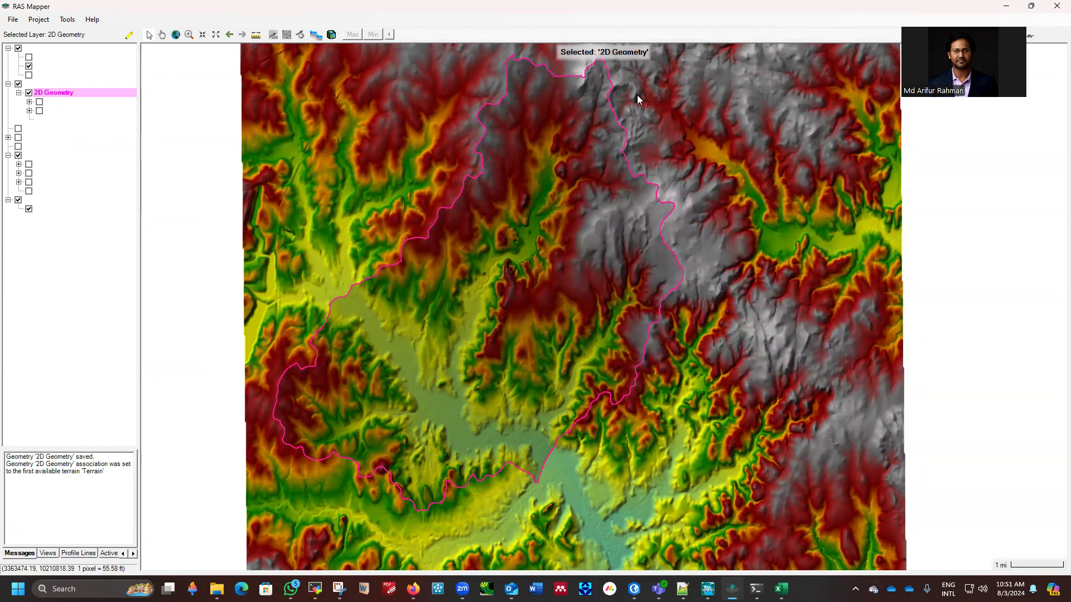
Close and reopen RAS Mapper from HEC-RAS, and start editing the 2D Geometry.
click(1056, 7)
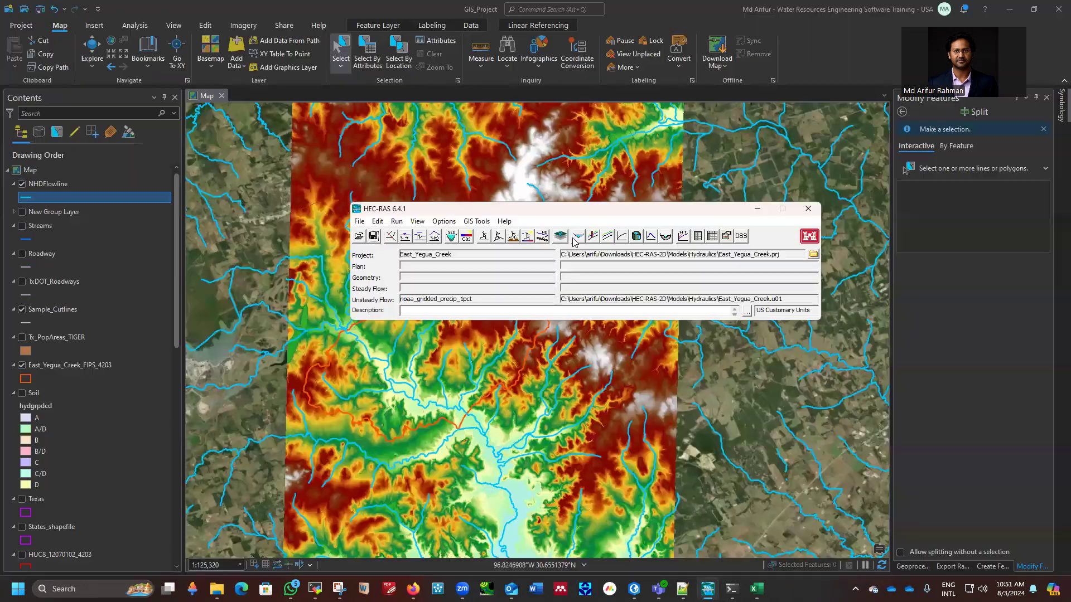
click(560, 237)
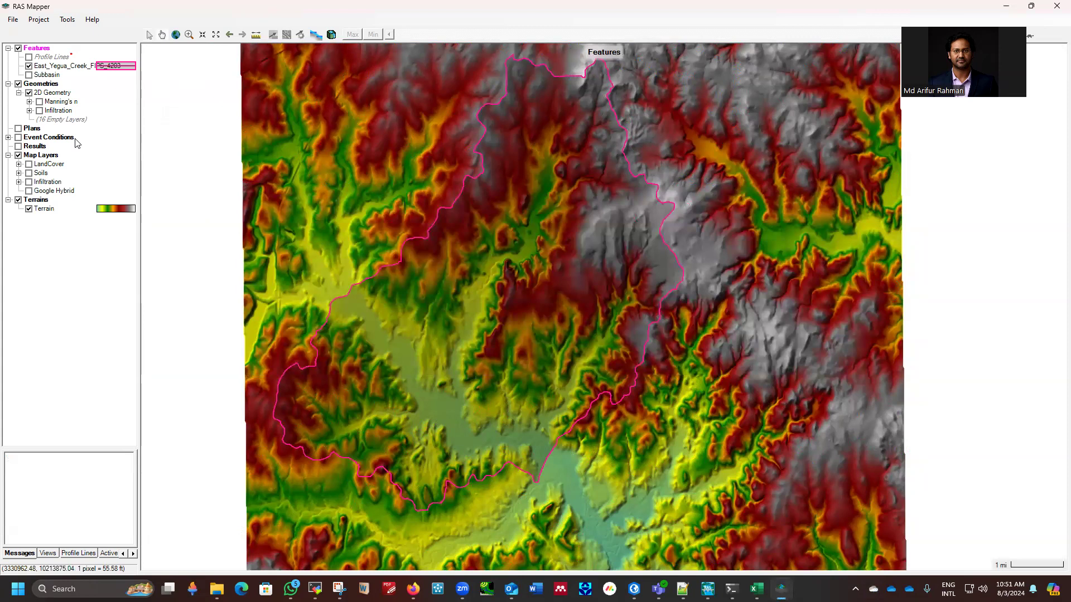
click(58, 93)
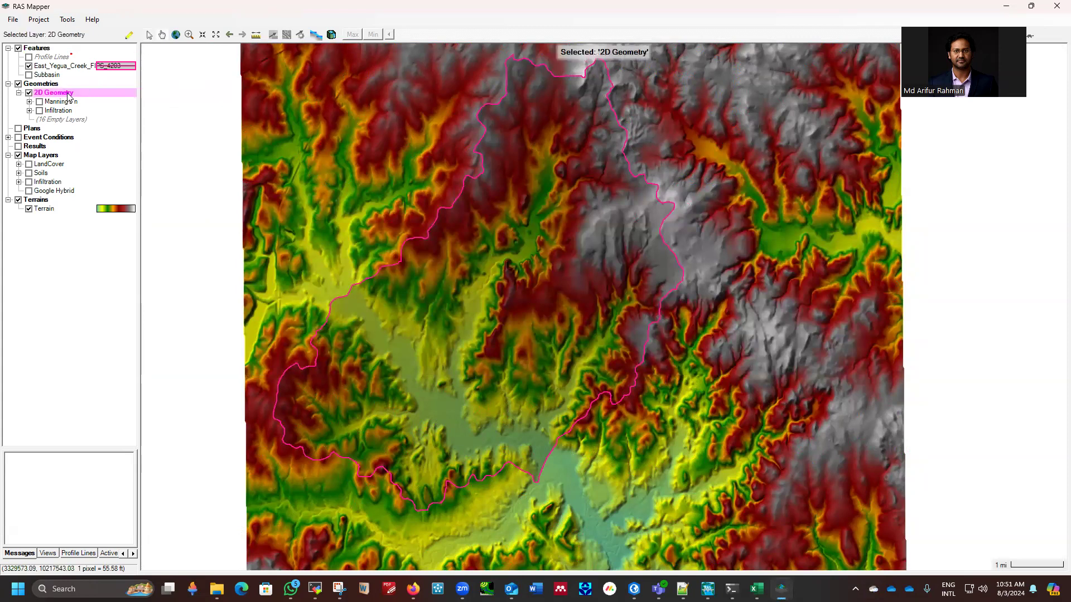
right_click(67, 94)
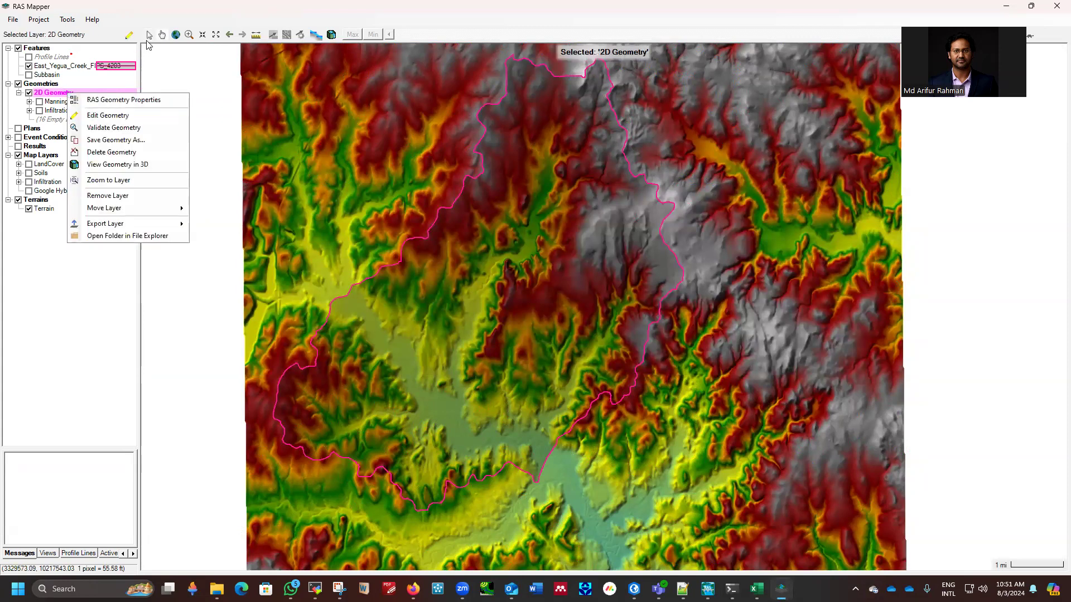
click(128, 35)
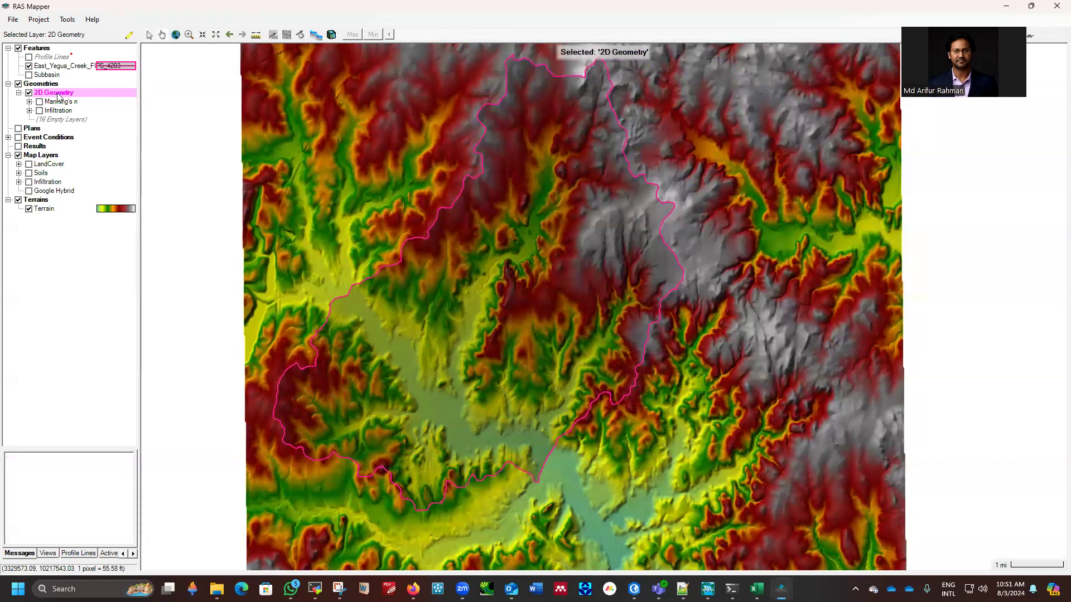
click(130, 36)
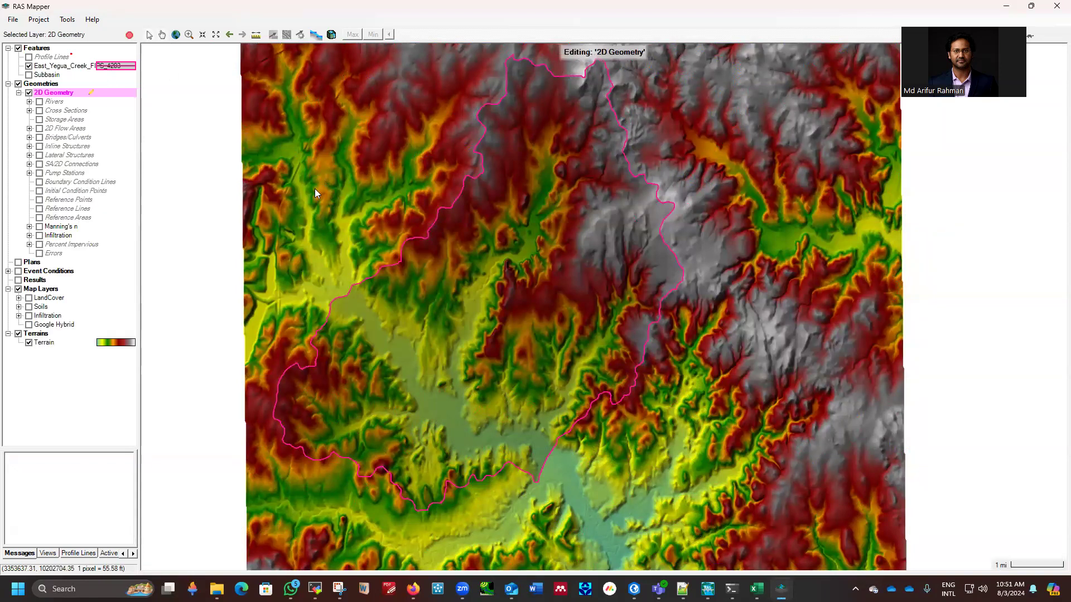
Show the geometry's 2D Flow Areas with their sublayers and open a shapefile import for the Perimeters layer.
click(40, 129)
click(57, 129)
click(29, 129)
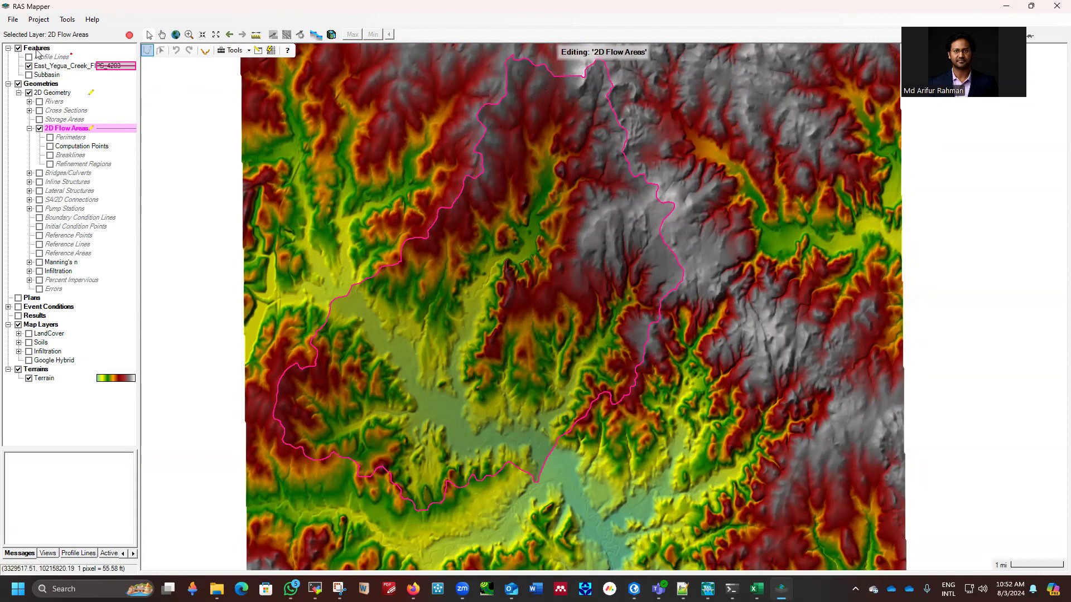
click(68, 138)
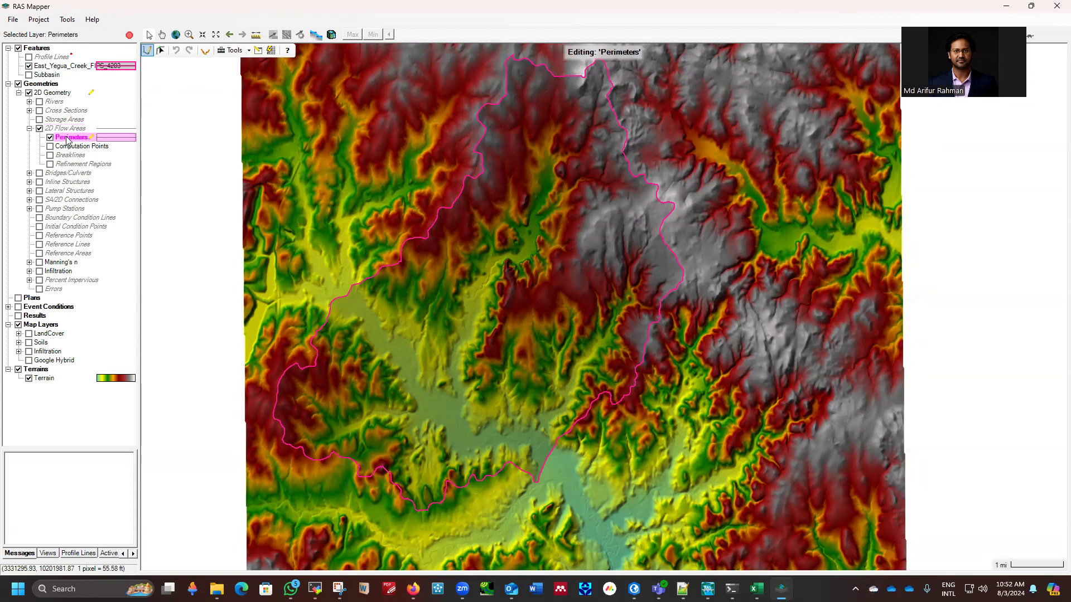
right_click(68, 139)
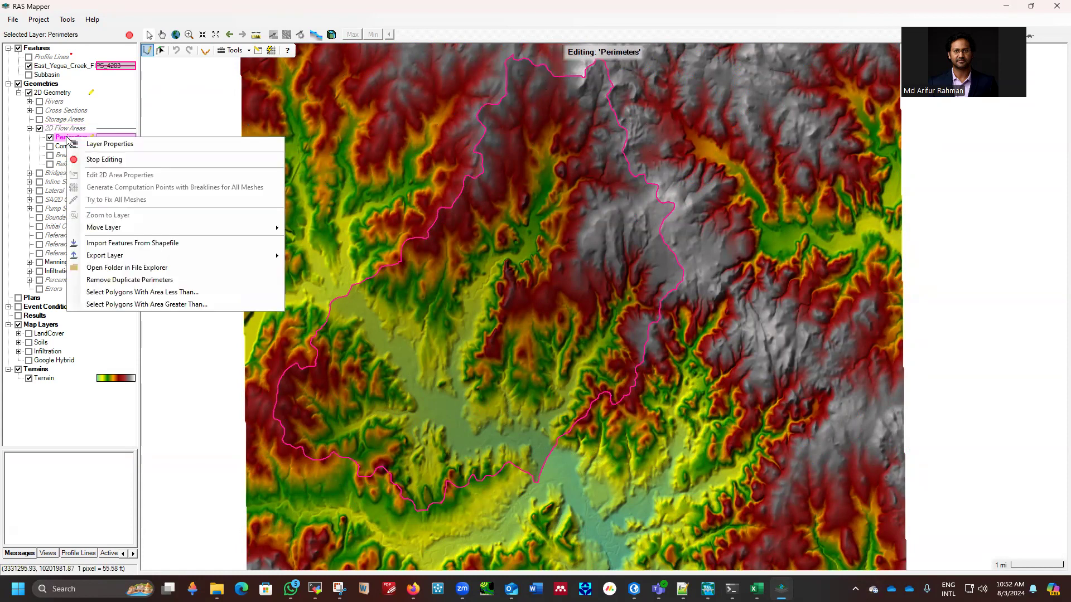
click(132, 246)
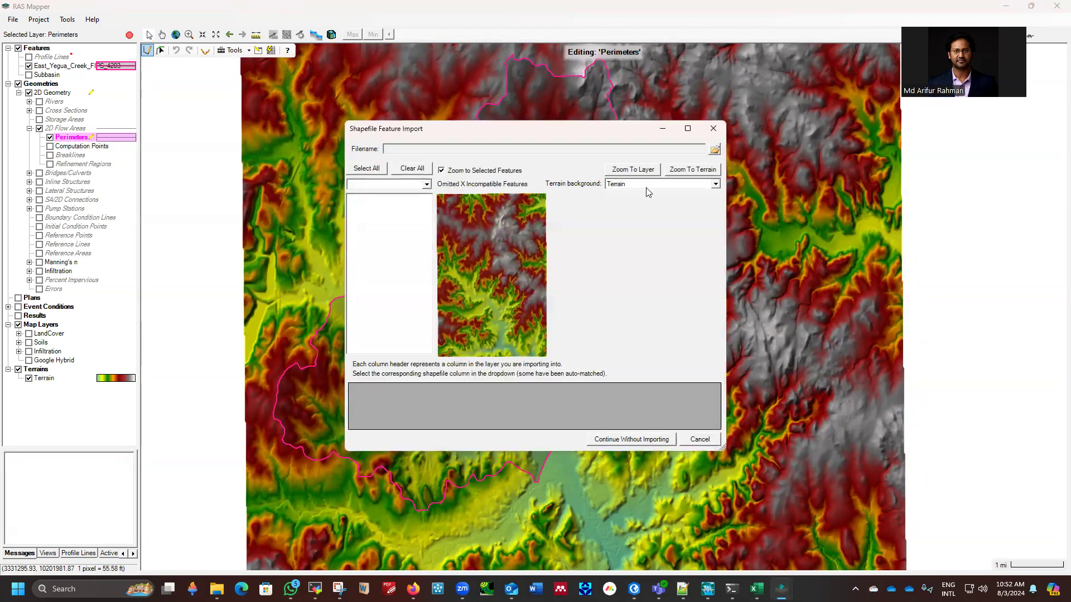
Import East_Yegua_Creek_FIPS_4203.shp from HEC-RAS-2D\GIS_Files\Shapefiles as the flow area perimeter and hide the feature layer of the same name.
click(715, 149)
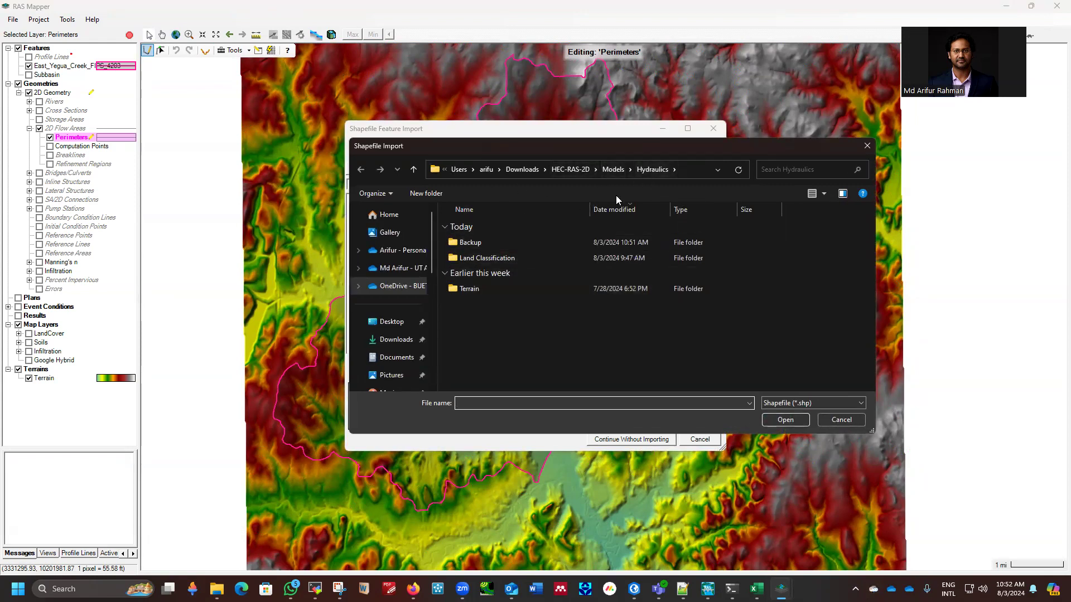
click(571, 169)
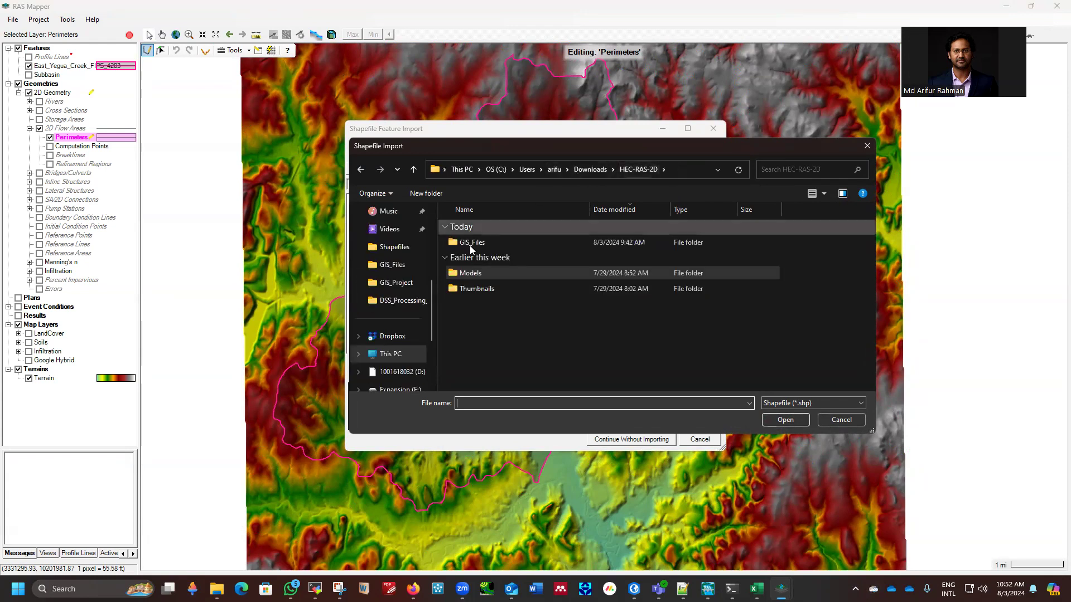
double_click(480, 242)
double_click(477, 263)
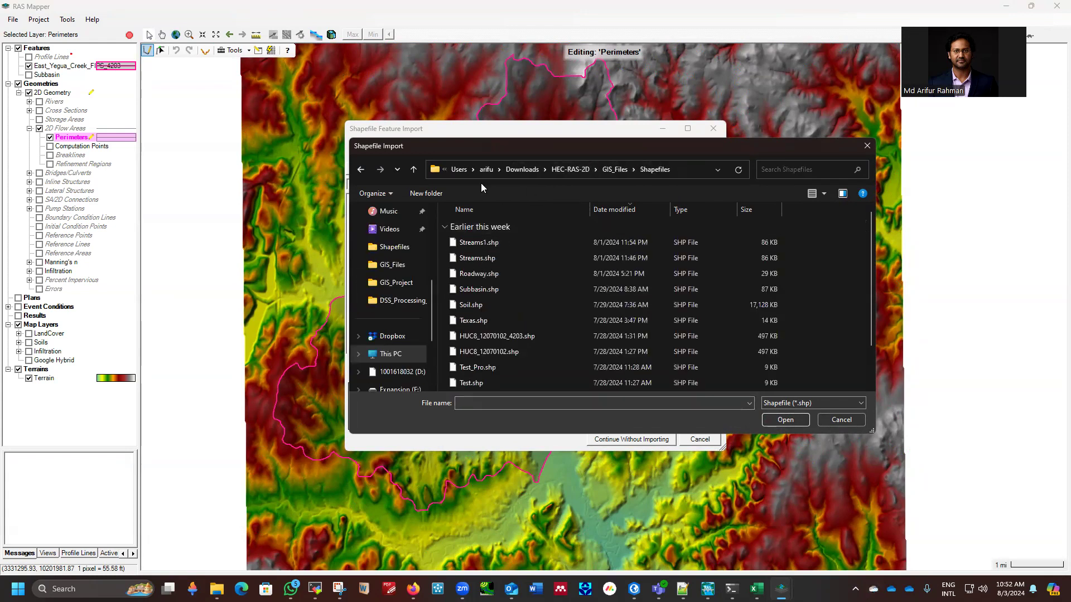
scroll(521, 306, down, 1)
click(505, 352)
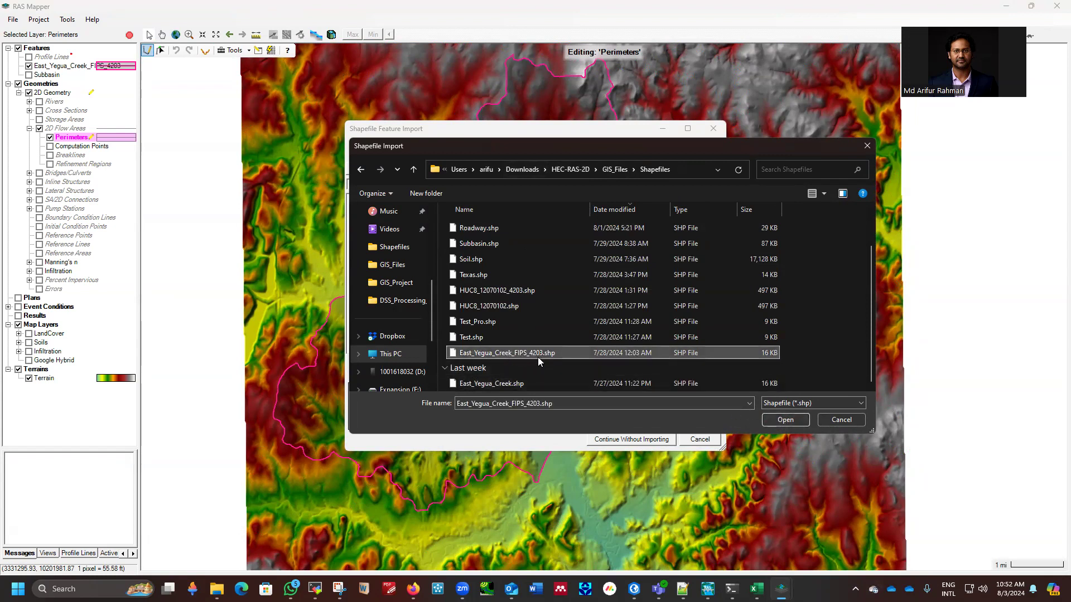
click(784, 421)
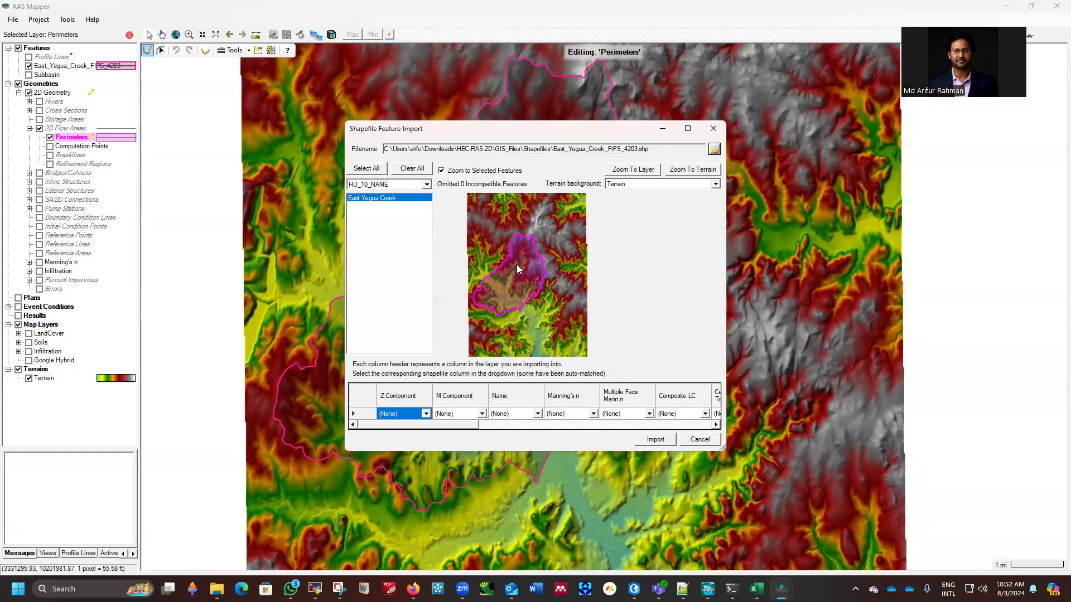
click(656, 439)
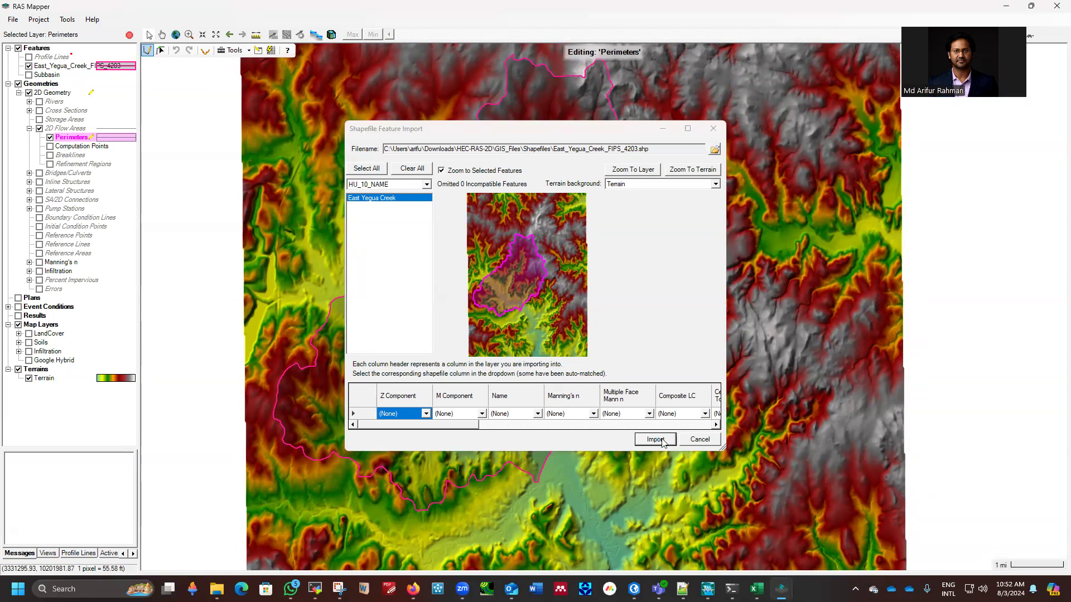
click(28, 66)
Examine the imported perimeter against the terrain, at the stream crossings on its northwest edge and at the southeast outlet.
scroll(579, 243, down, 1)
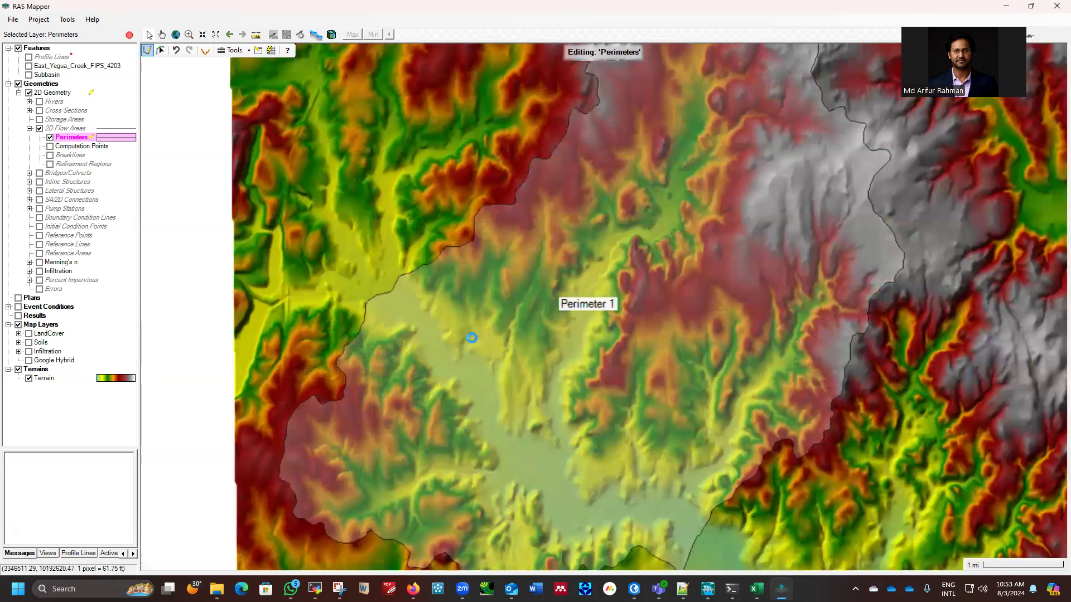
scroll(456, 315, up, 2)
scroll(495, 214, up, 1)
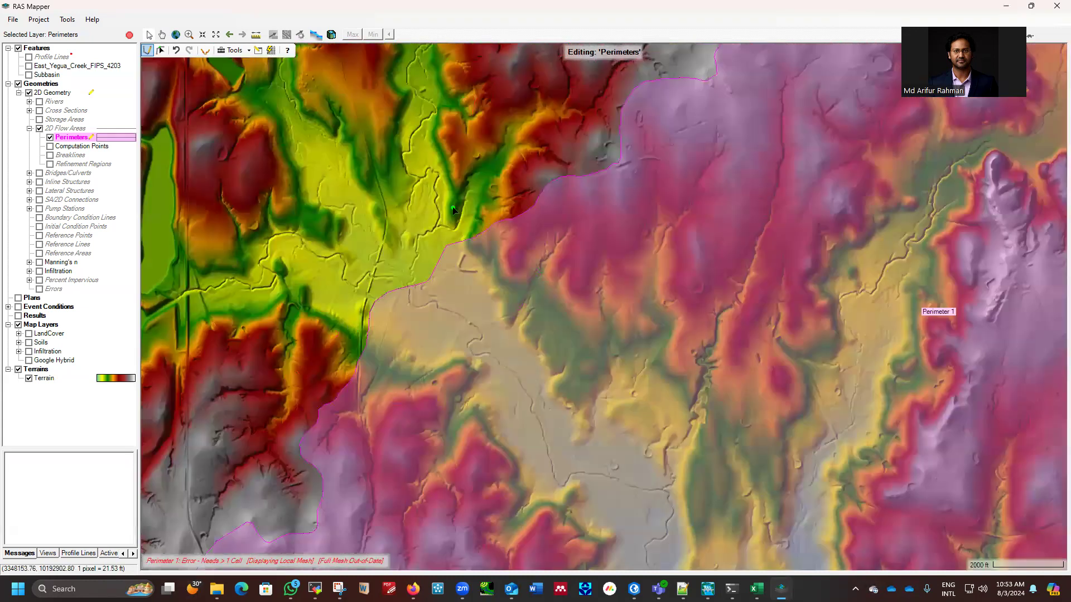
scroll(362, 304, up, 1)
scroll(346, 305, up, 1)
scroll(356, 304, up, 1)
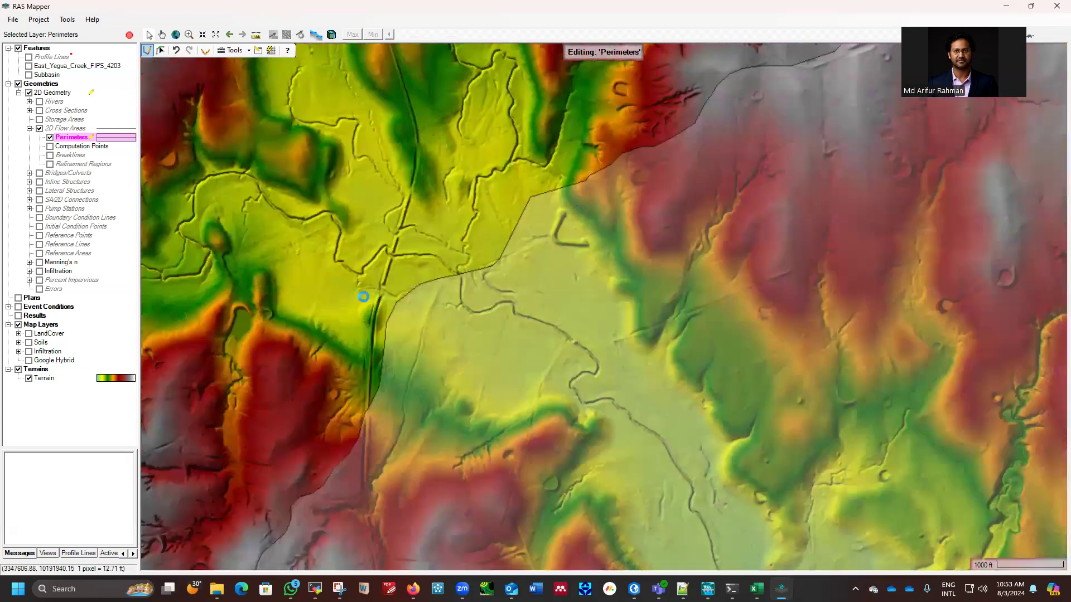
scroll(410, 271, up, 1)
scroll(479, 321, up, 1)
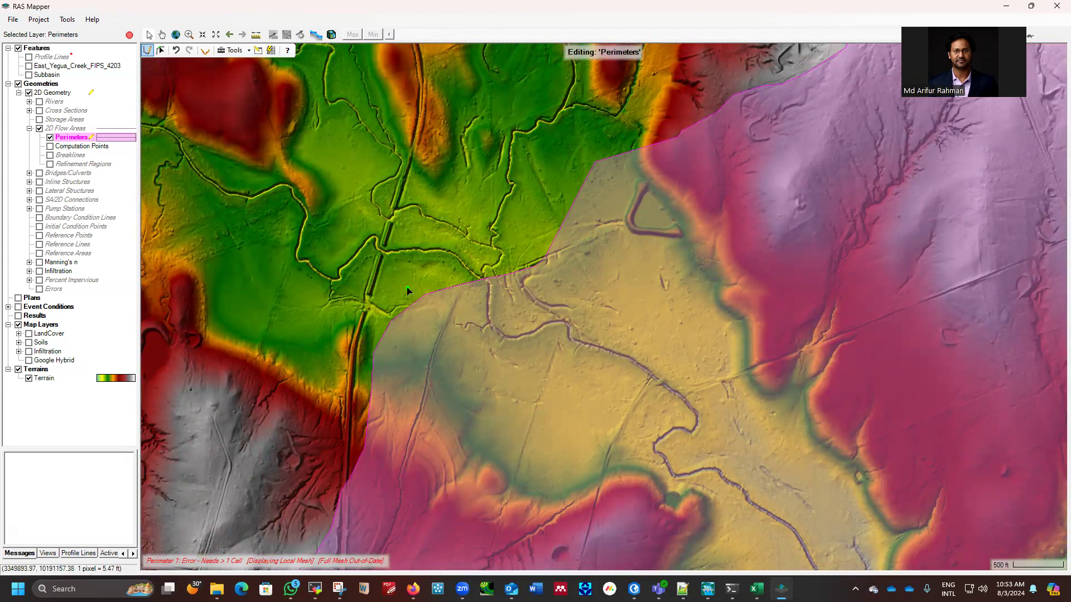
scroll(285, 202, down, 1)
scroll(284, 201, down, 1)
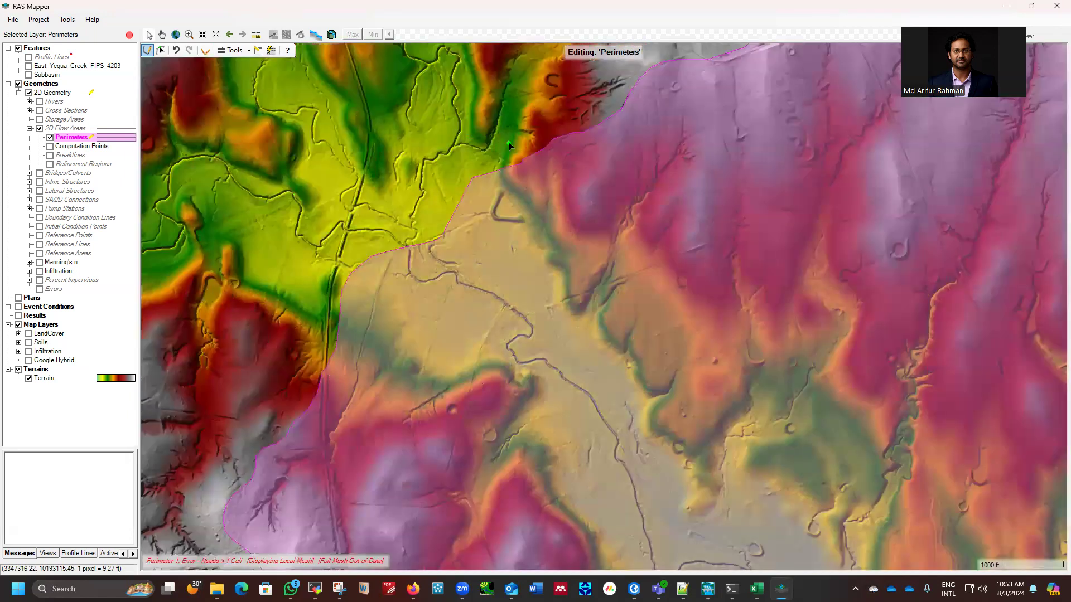
scroll(312, 365, down, 1)
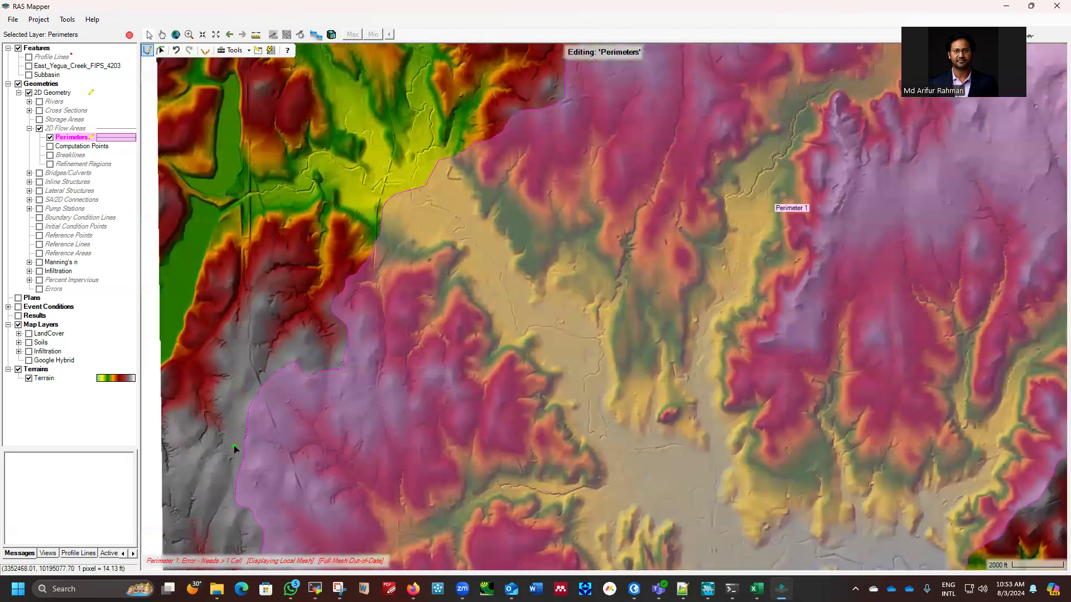
scroll(276, 290, down, 2)
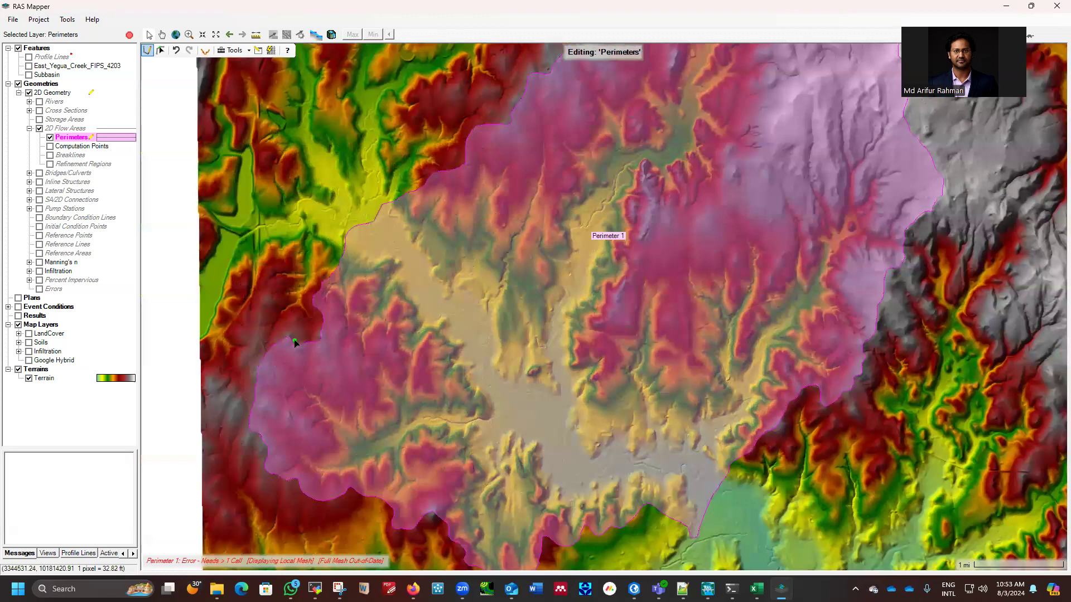
scroll(294, 338, down, 1)
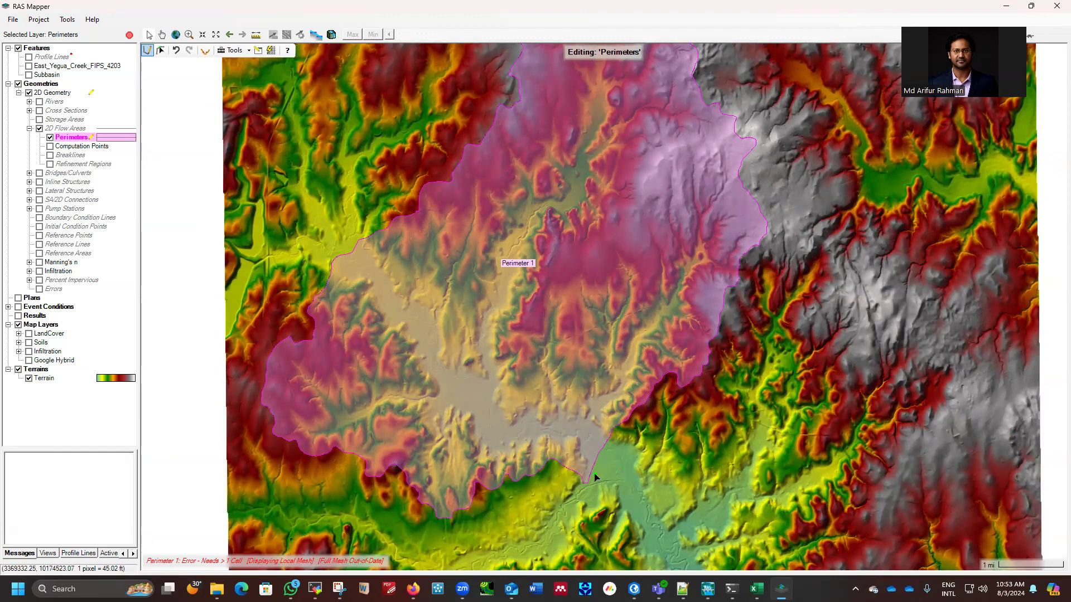
scroll(582, 482, up, 3)
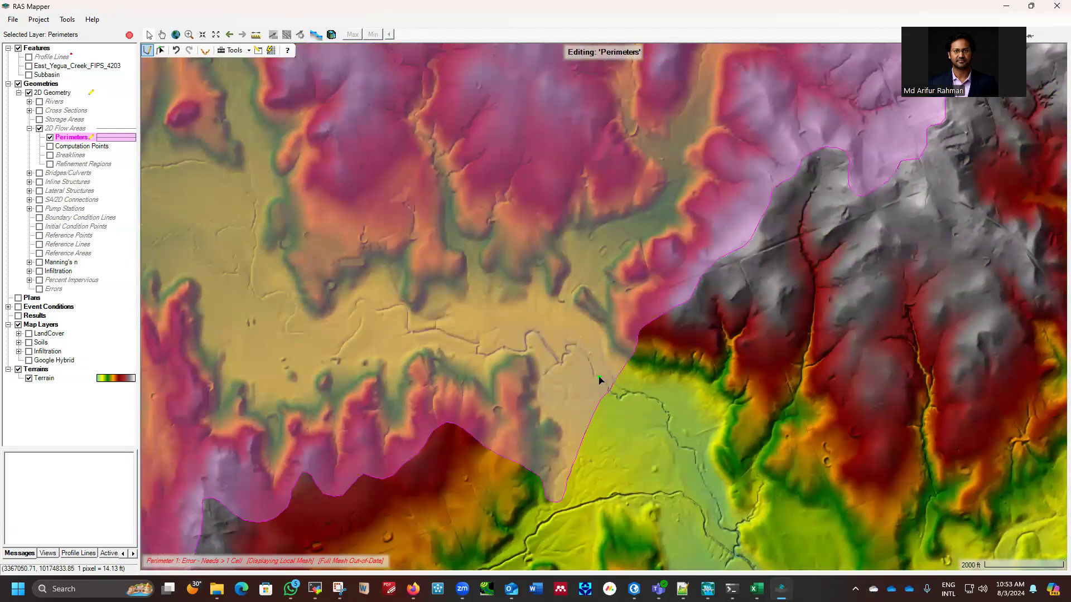
scroll(565, 431, up, 2)
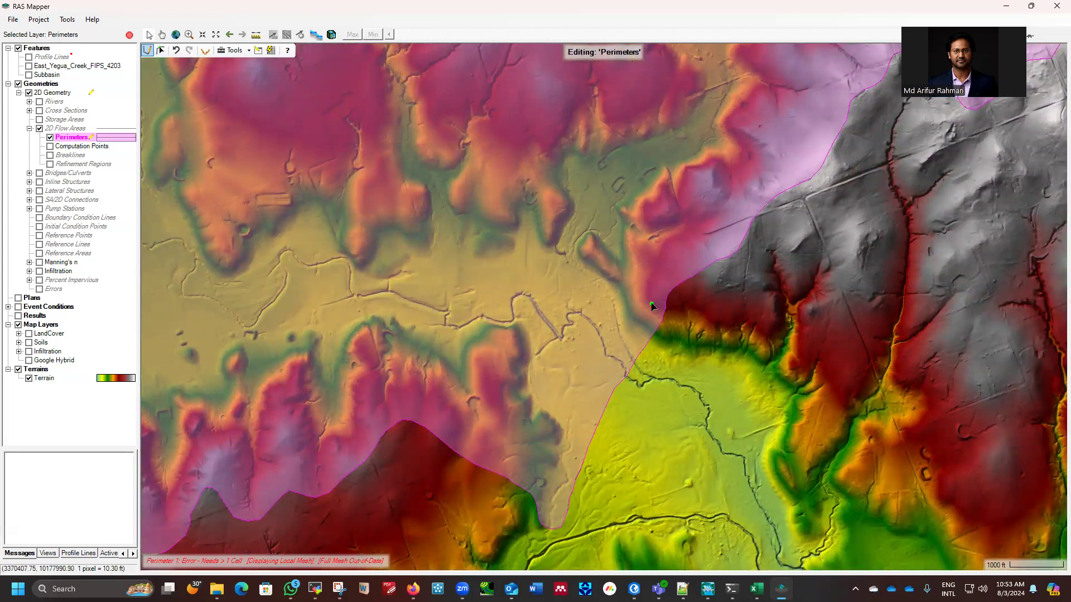
Switch to feature selection and editing, and open the imported 2D flow area perimeter for vertex editing.
scroll(518, 421, up, 1)
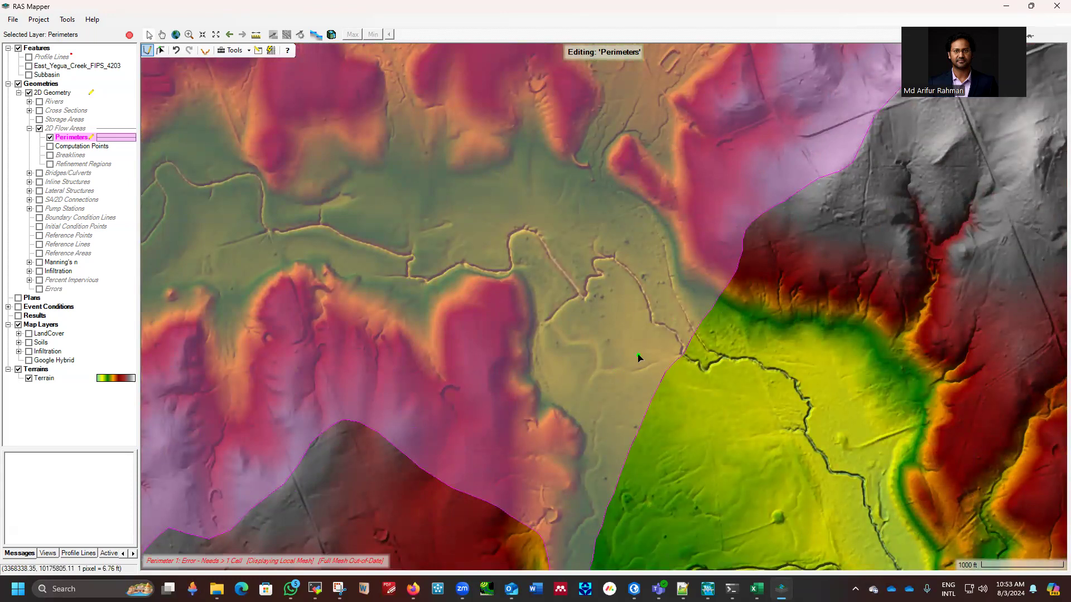
scroll(641, 363, down, 2)
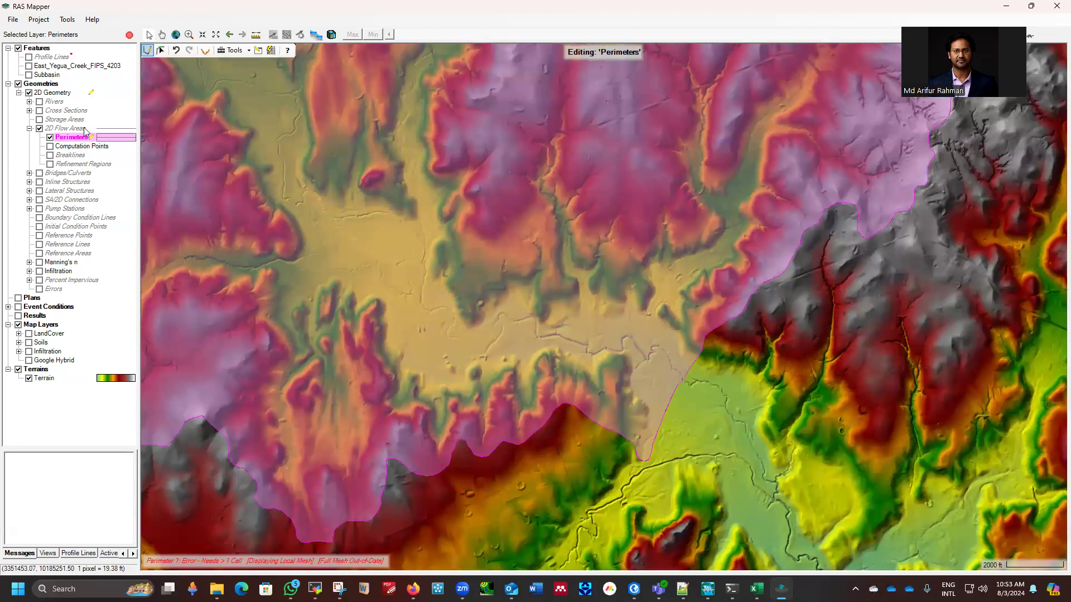
click(162, 52)
scroll(617, 352, up, 1)
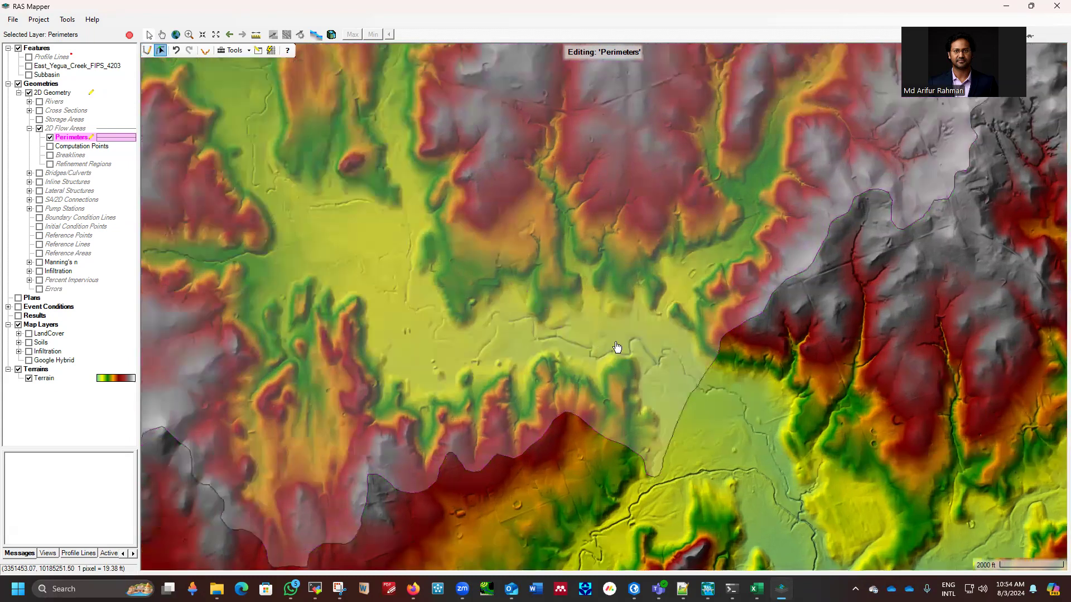
scroll(646, 282, down, 1)
click(653, 298)
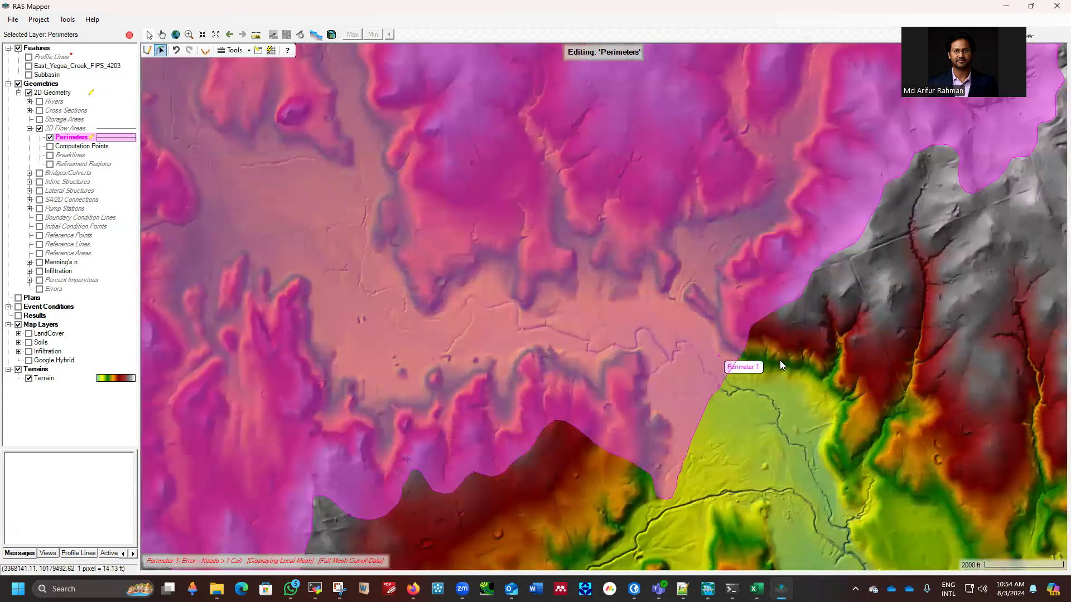
click(723, 335)
scroll(794, 438, down, 1)
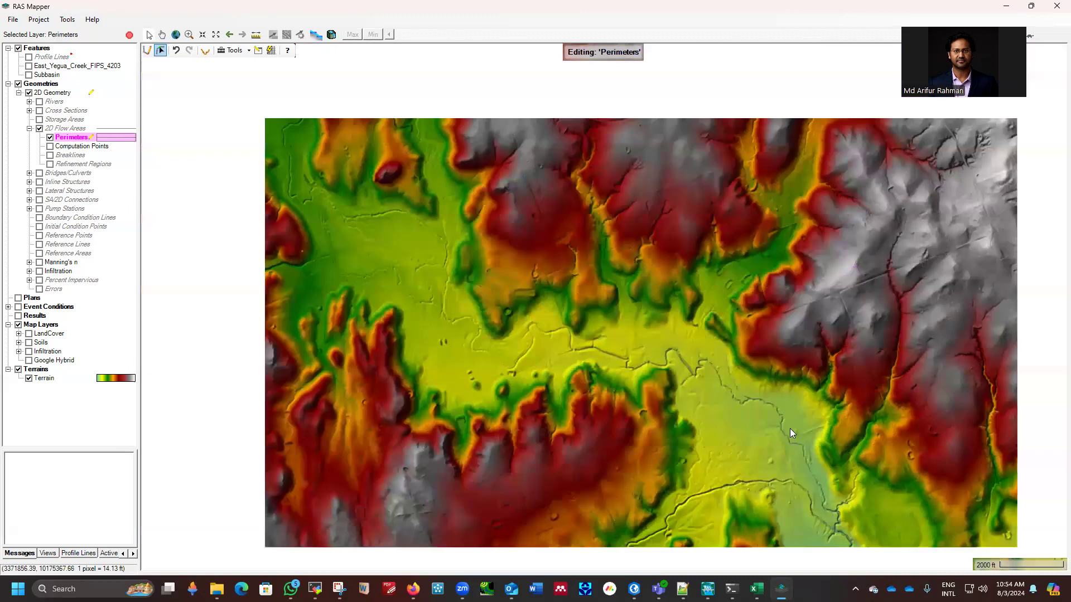
scroll(747, 461, down, 1)
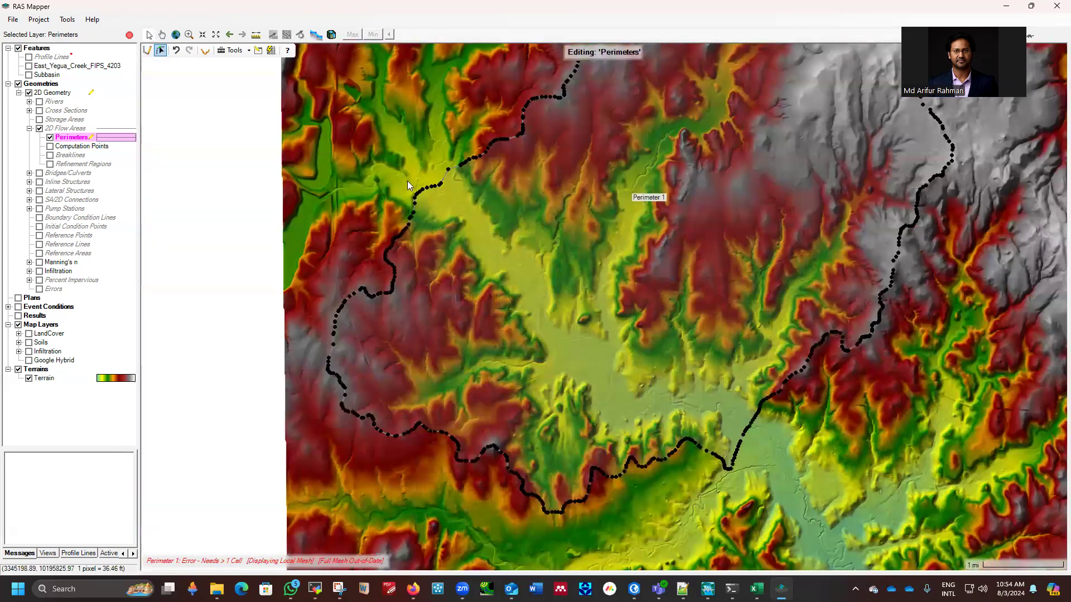
Delete the 14 perimeter vertices across the valley on the northwest edge so the boundary crosses it in a straight line.
scroll(407, 181, up, 2)
scroll(407, 181, up, 2)
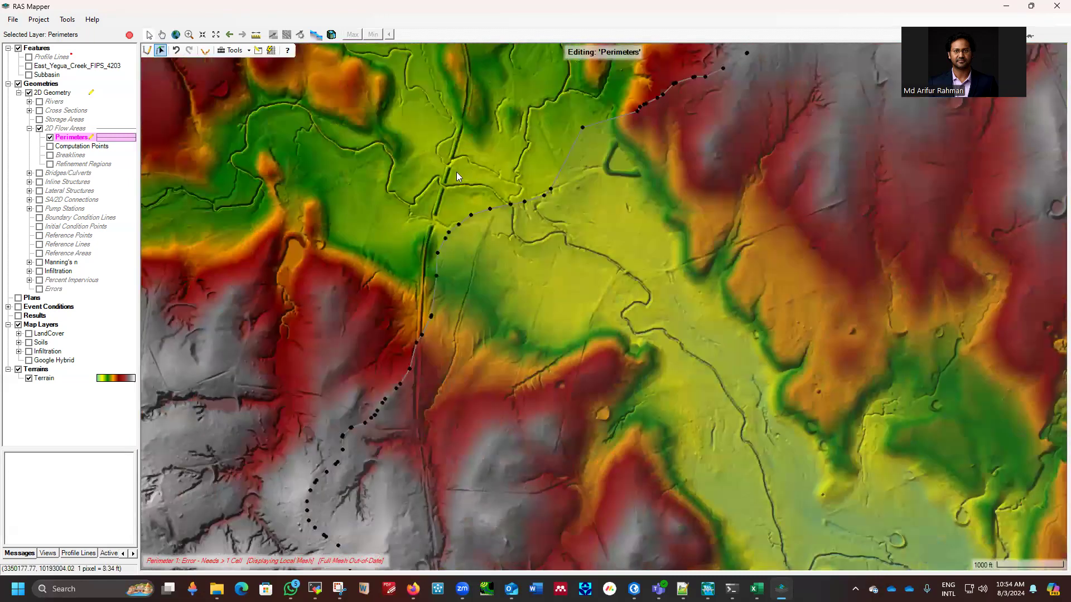
drag(620, 300, 625, 324)
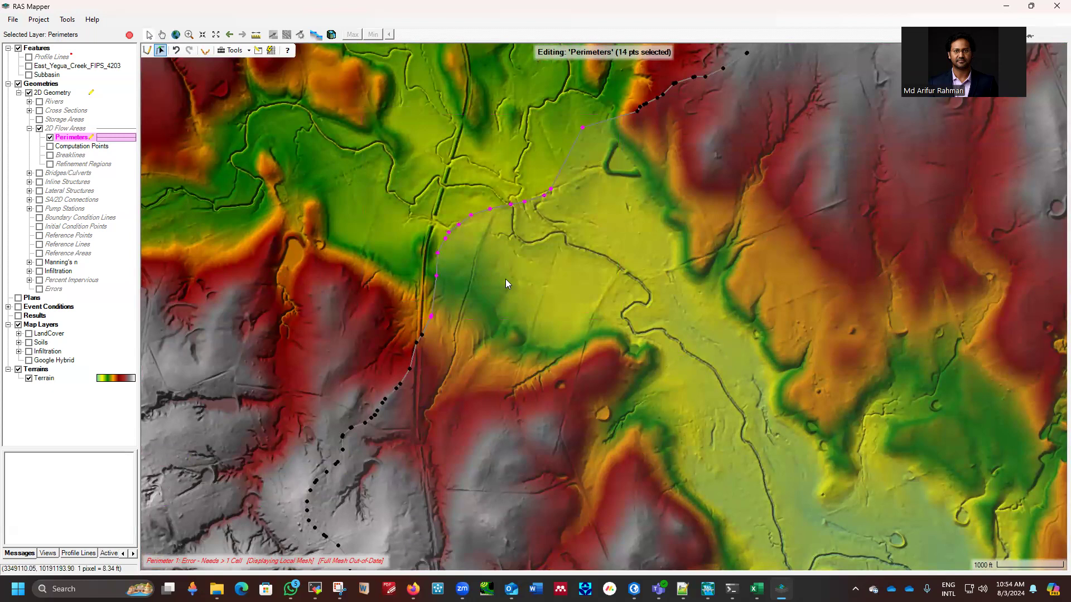
key(Delete)
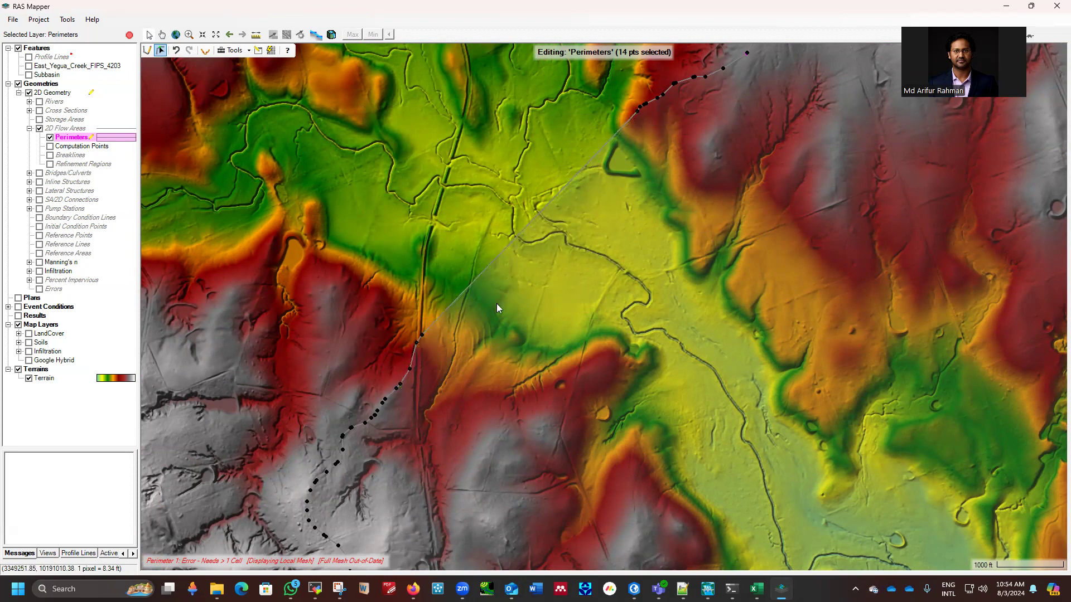
Examine the straightened northwest boundary against the stream crossings and the terrain around it.
scroll(549, 239, down, 2)
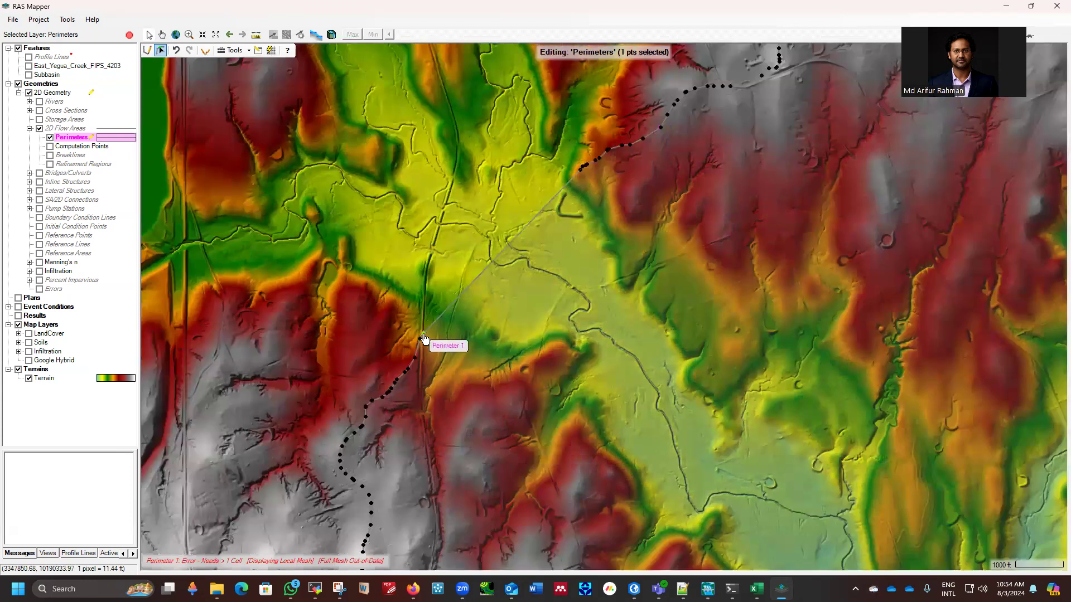
scroll(410, 280, up, 1)
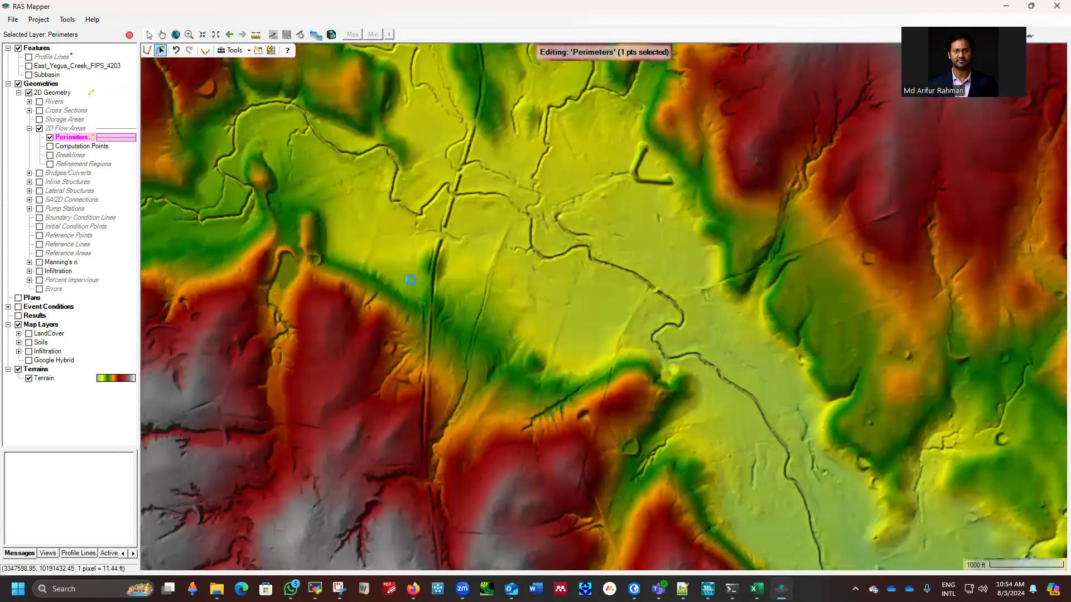
scroll(515, 227, up, 2)
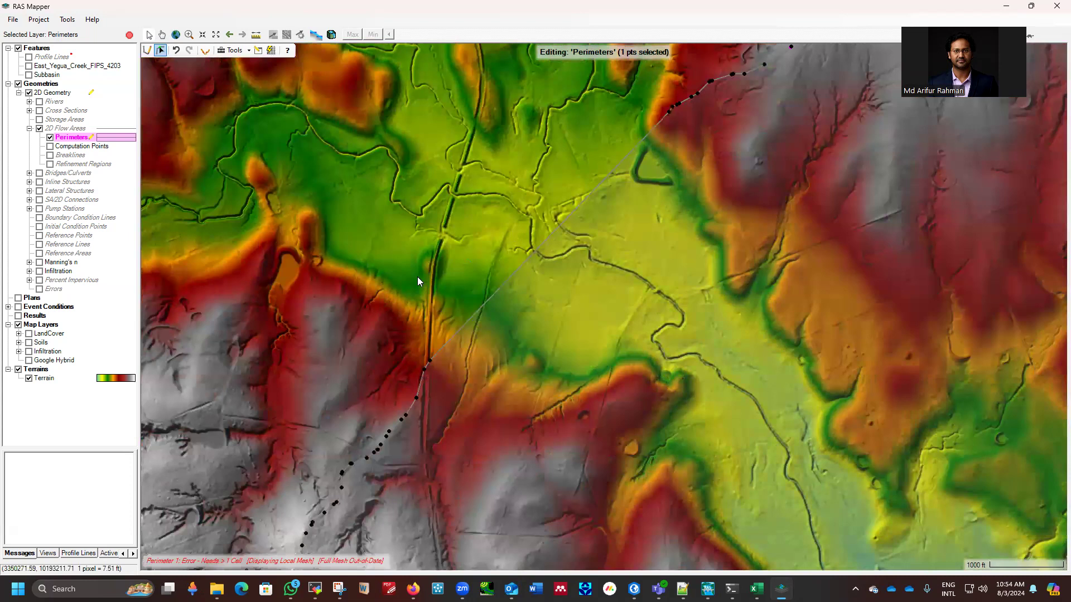
scroll(383, 277, down, 2)
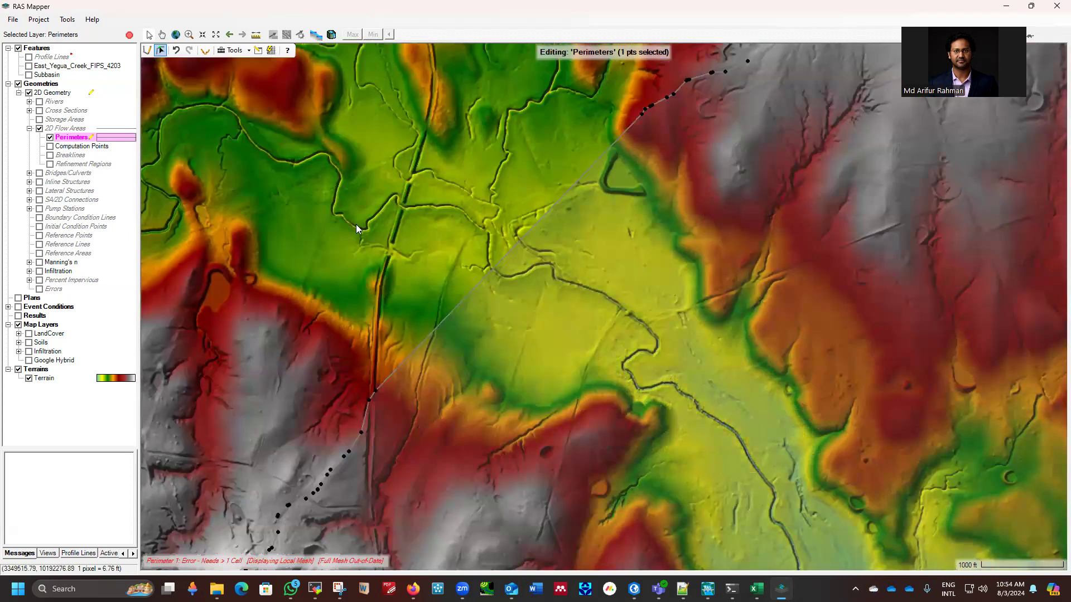
scroll(355, 226, down, 1)
scroll(359, 227, down, 1)
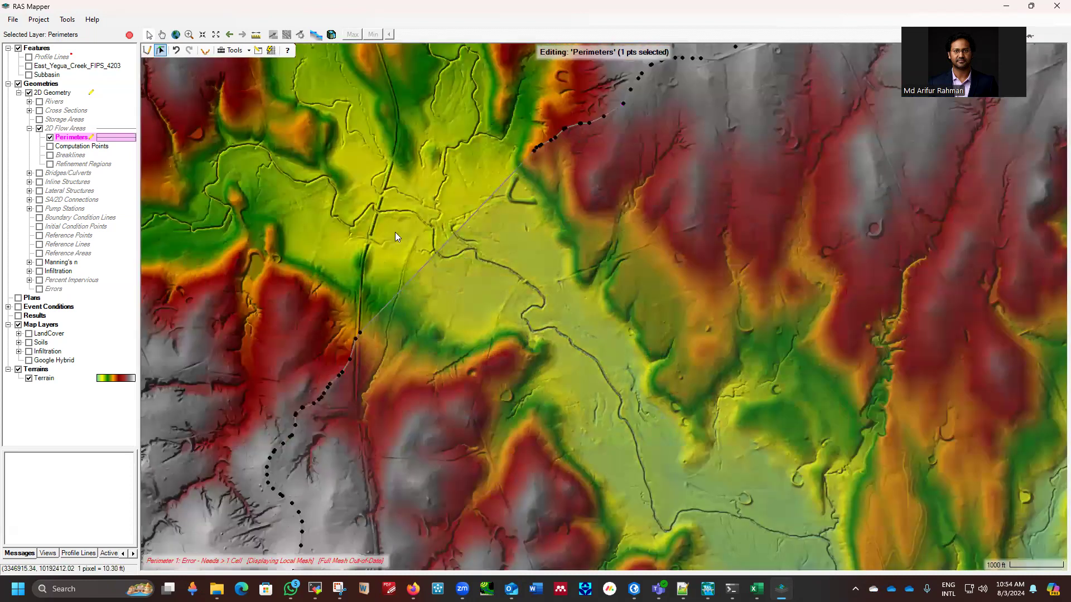
scroll(319, 224, down, 1)
scroll(319, 224, down, 1)
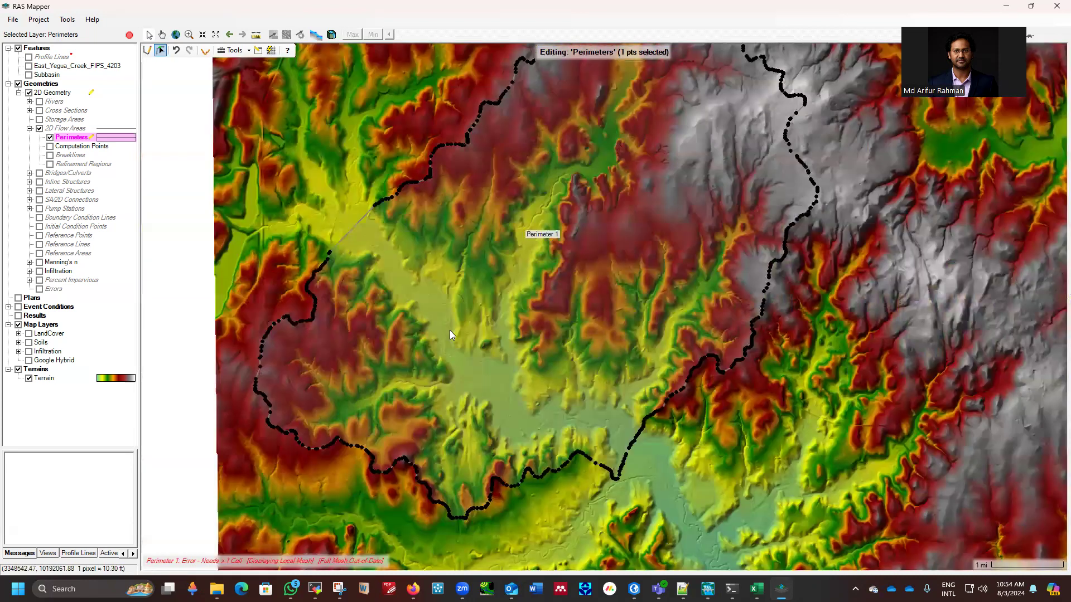
Delete the perimeter vertices along the boundary where it crosses the creek at the southeast outlet.
scroll(648, 479, up, 3)
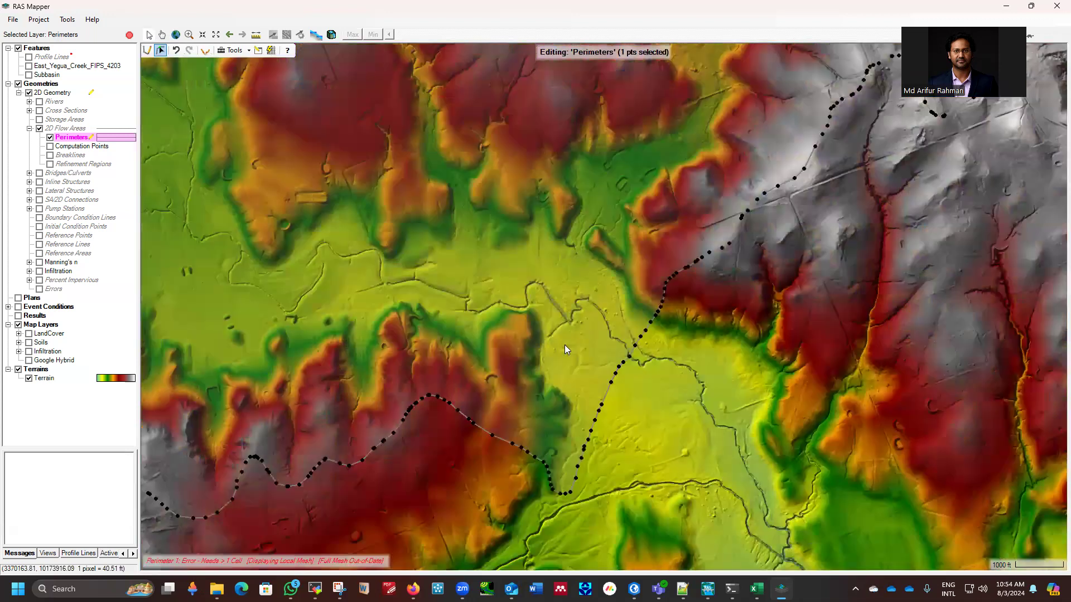
scroll(580, 505, up, 3)
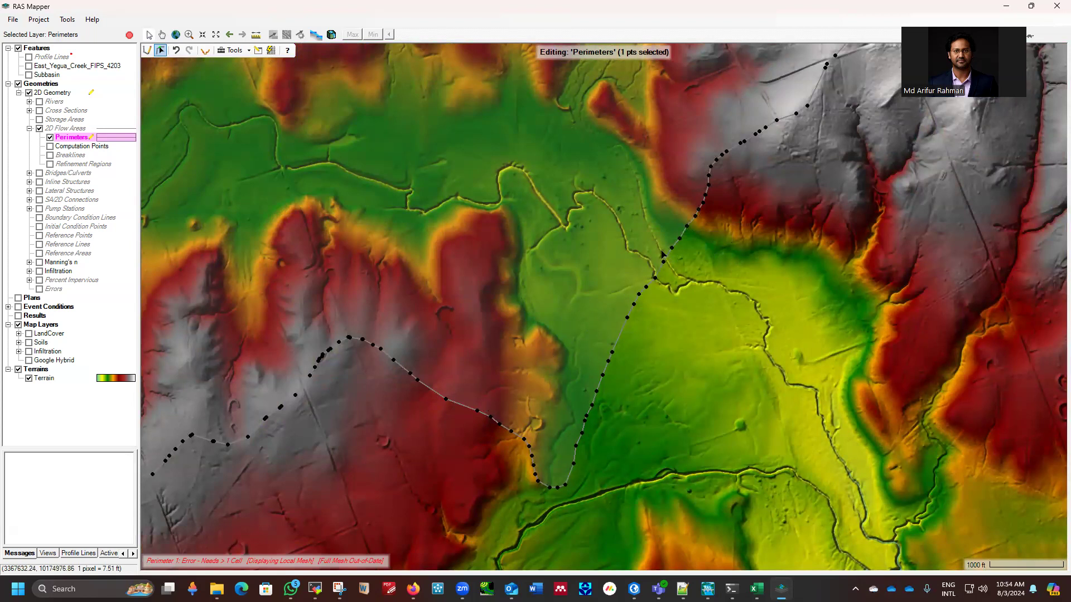
drag(566, 230, 676, 501)
key(Delete)
drag(651, 212, 683, 275)
key(Delete)
Delete the vertices around the perimeter's southern tip at the outlet and move the adjoining end vertices northward onto the ridge.
drag(520, 465, 583, 494)
key(Delete)
drag(512, 443, 585, 465)
key(Delete)
drag(496, 434, 559, 451)
key(Delete)
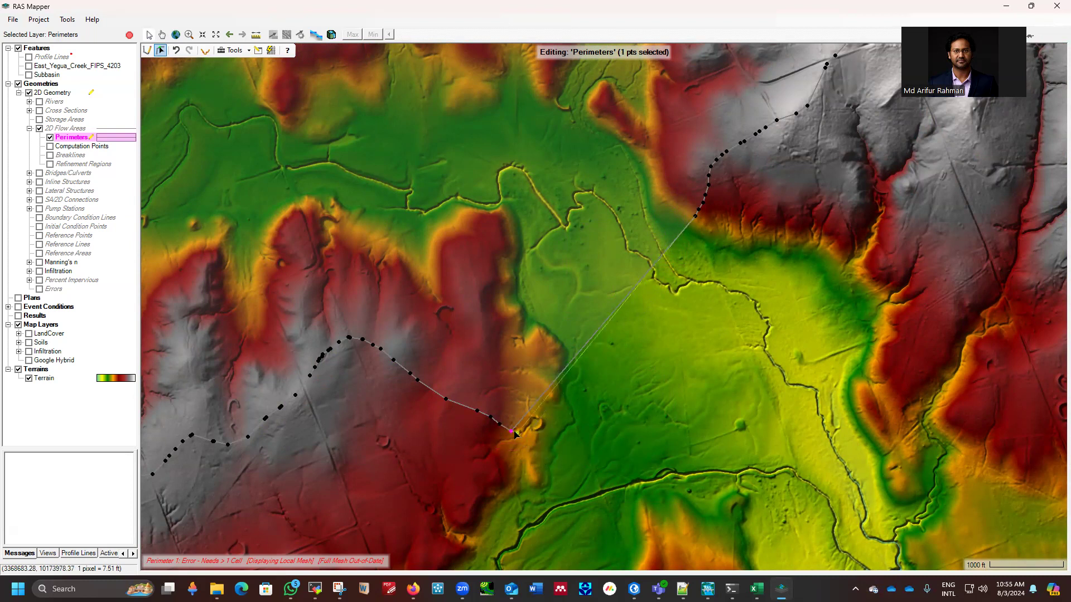
drag(529, 388, 523, 384)
mouse_move(499, 424)
mouse_down()
mouse_move(501, 399)
mouse_move(488, 407)
mouse_up()
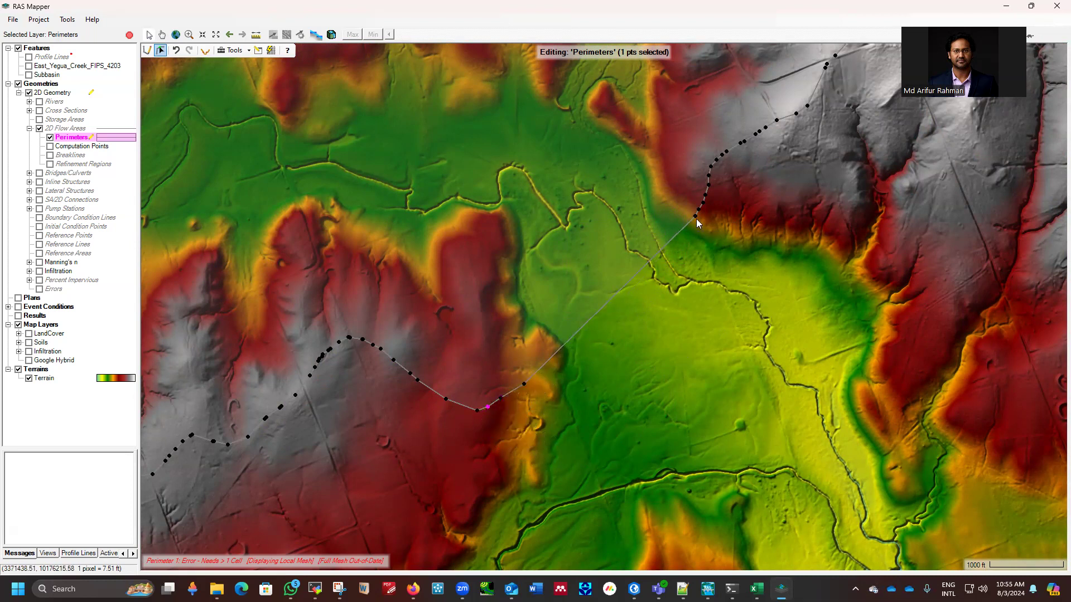
Examine the whole edited perimeter against the terrain, from the southeast outlet up to the northern end.
scroll(695, 386, down, 1)
scroll(697, 391, down, 1)
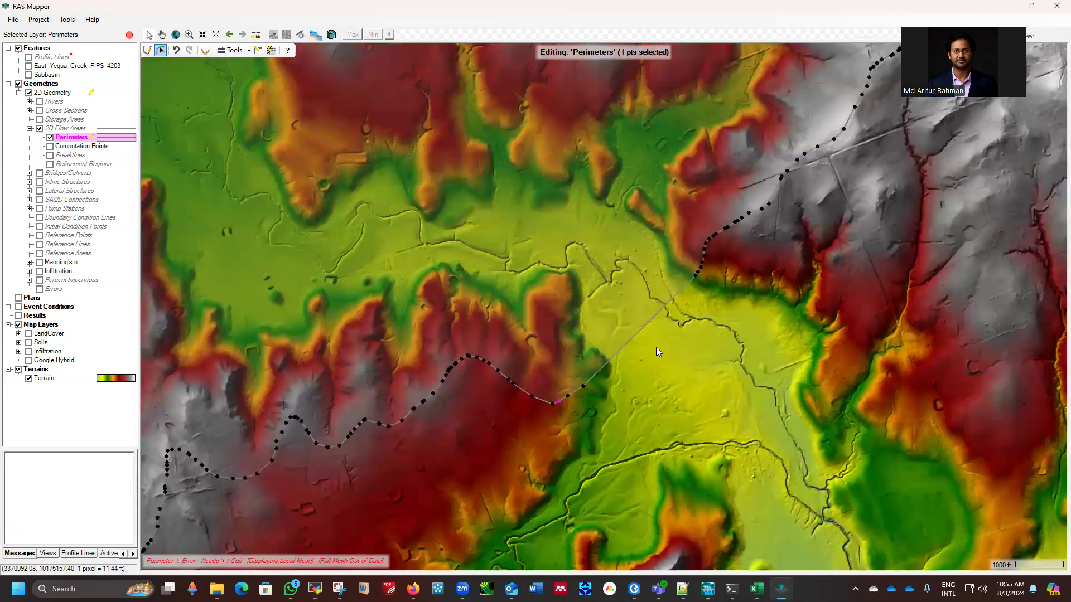
scroll(654, 414, down, 1)
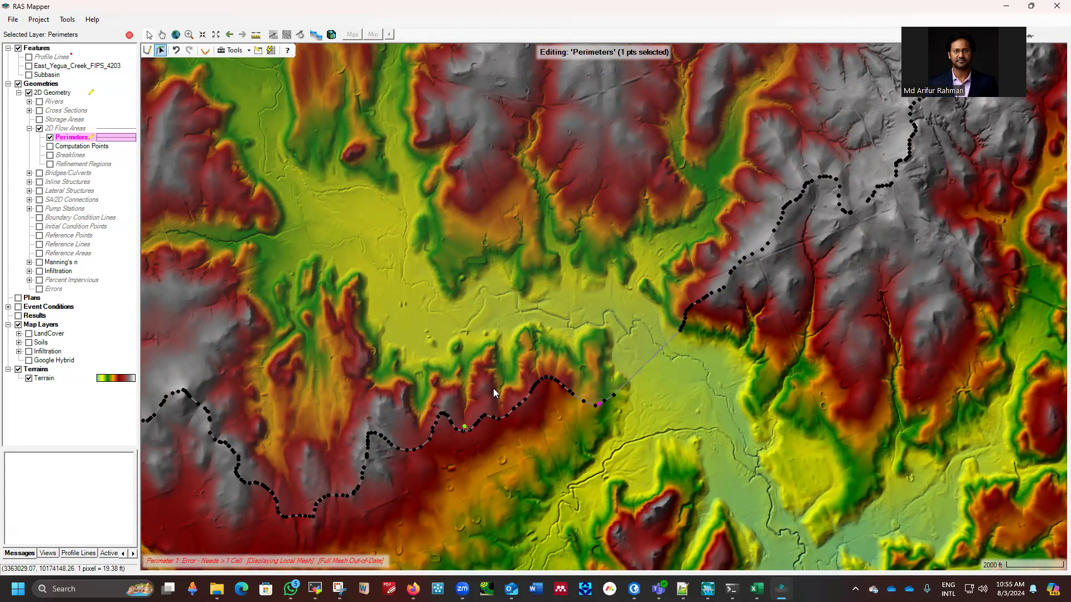
scroll(582, 443, down, 1)
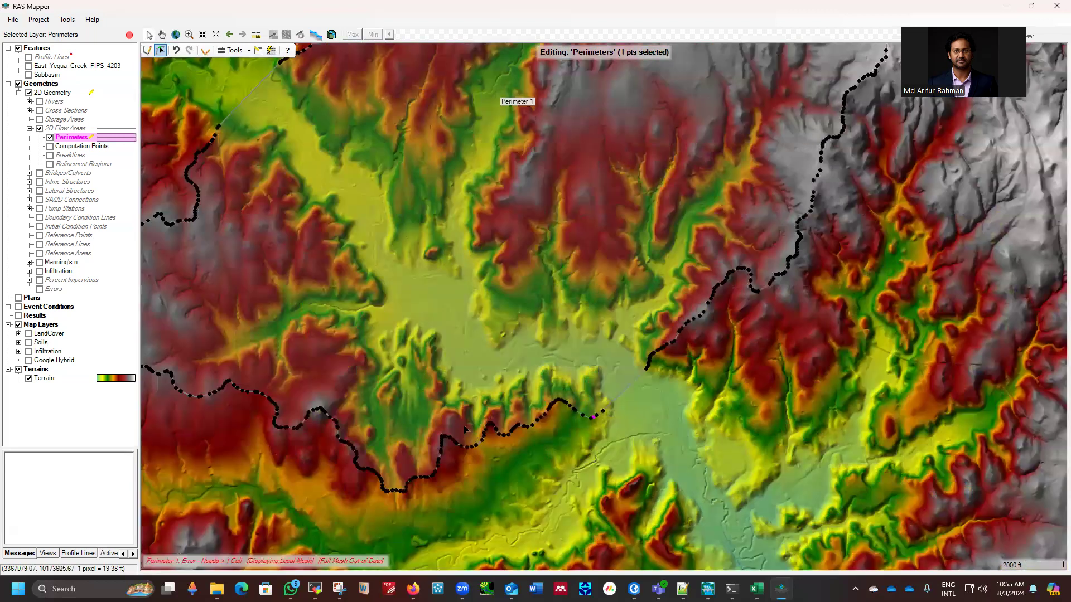
scroll(330, 340, down, 1)
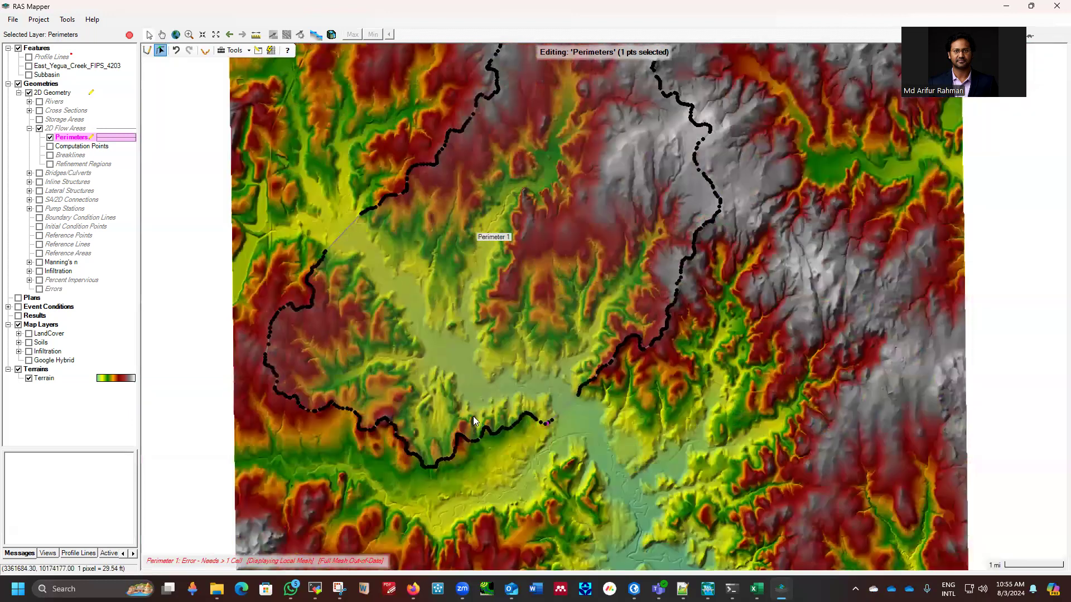
scroll(424, 302, down, 1)
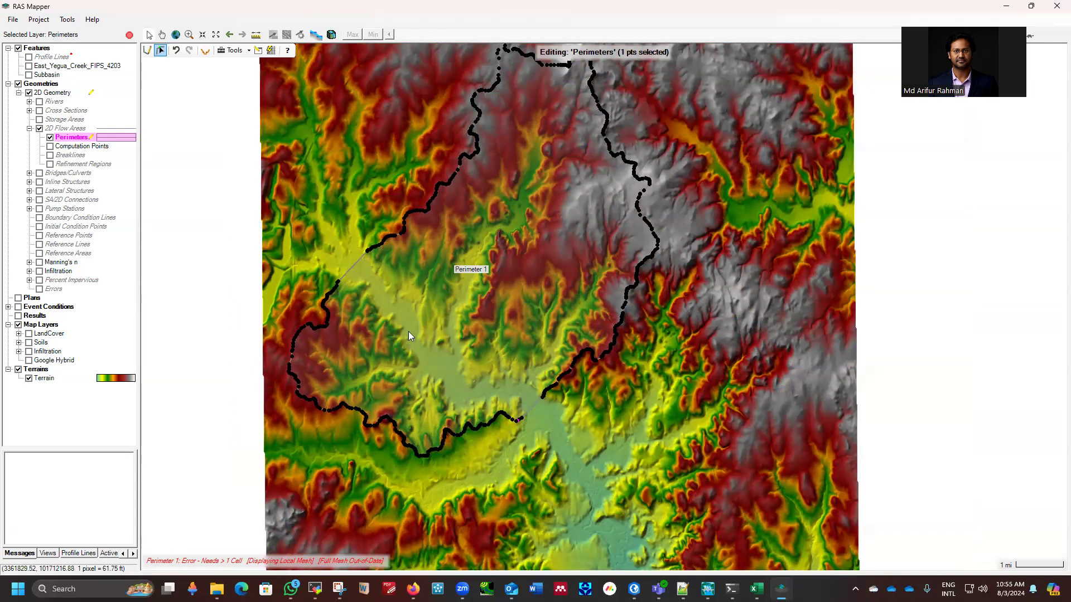
scroll(445, 443, down, 1)
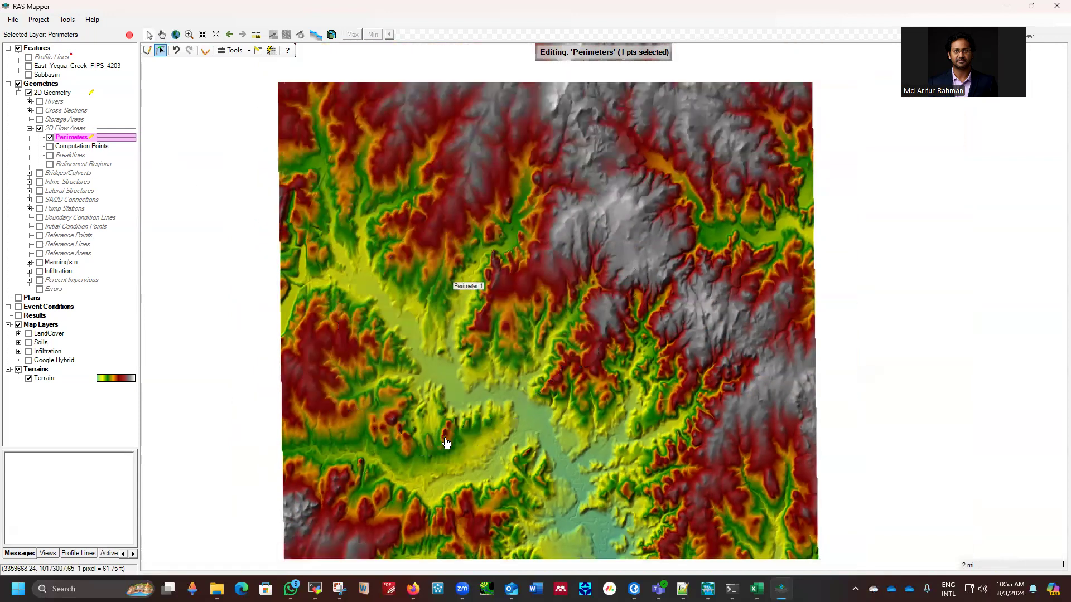
scroll(362, 287, up, 1)
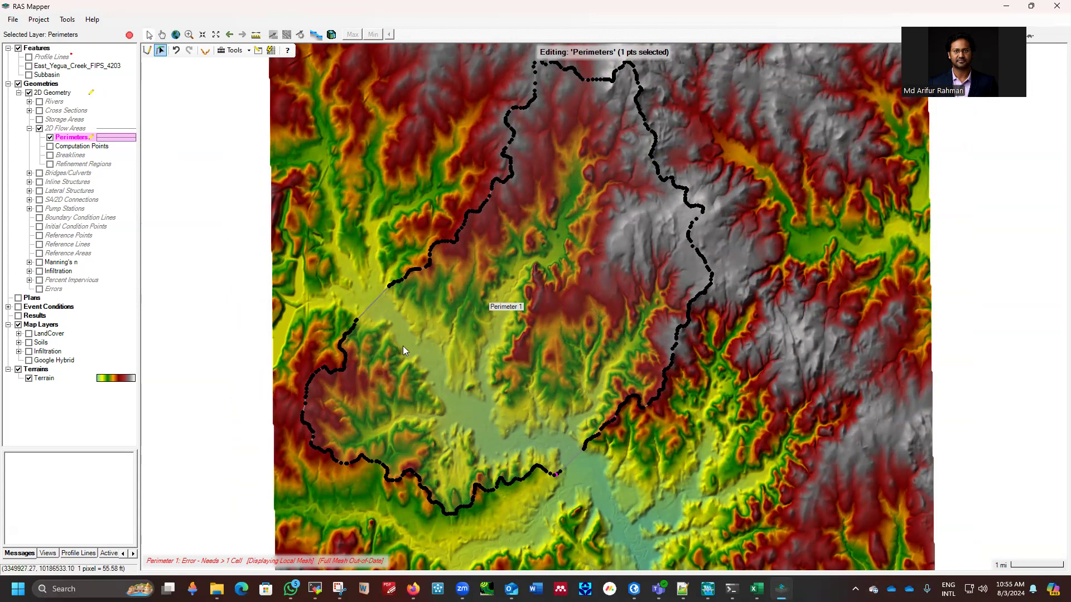
scroll(403, 346, up, 2)
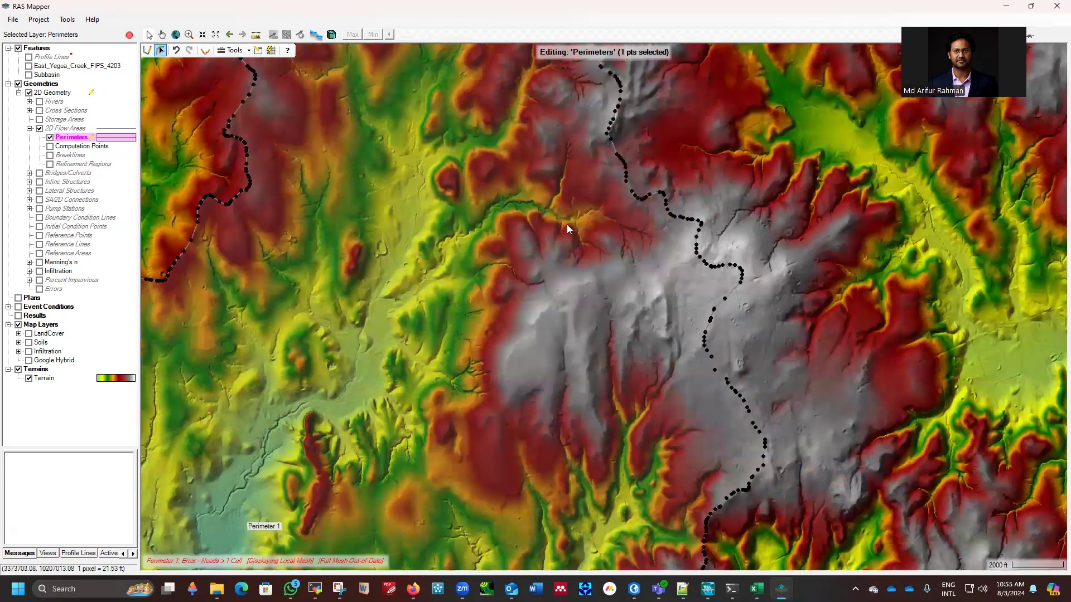
scroll(676, 270, down, 2)
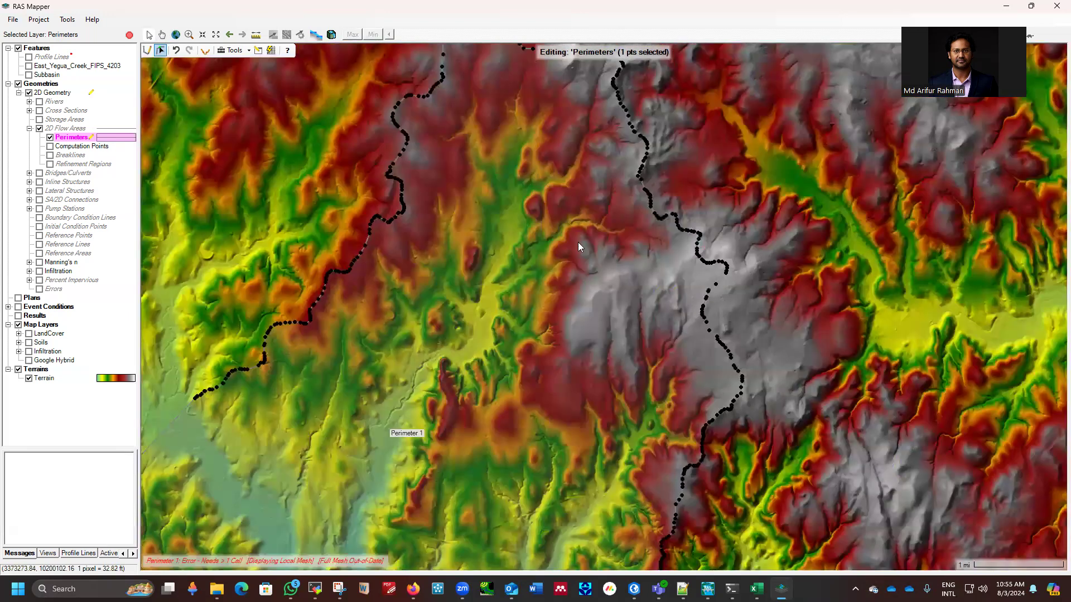
scroll(578, 242, down, 1)
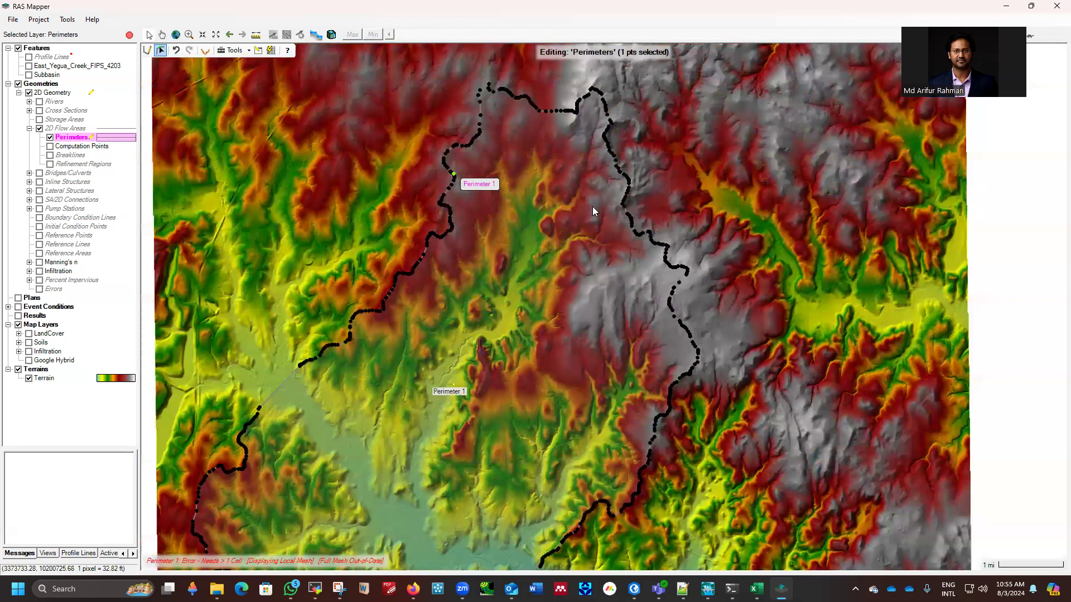
scroll(583, 230, down, 1)
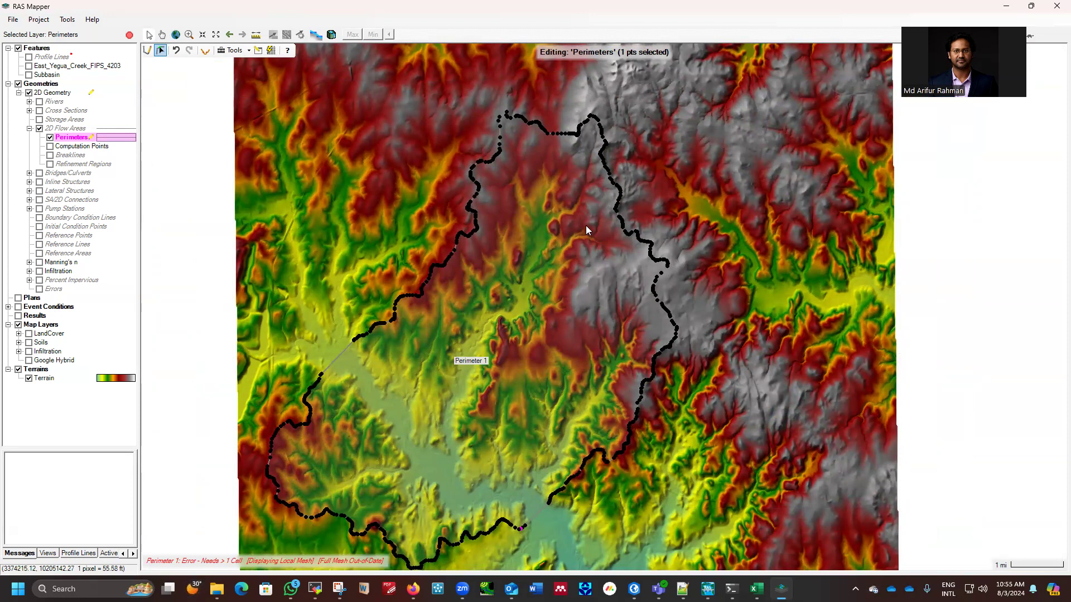
scroll(608, 217, down, 1)
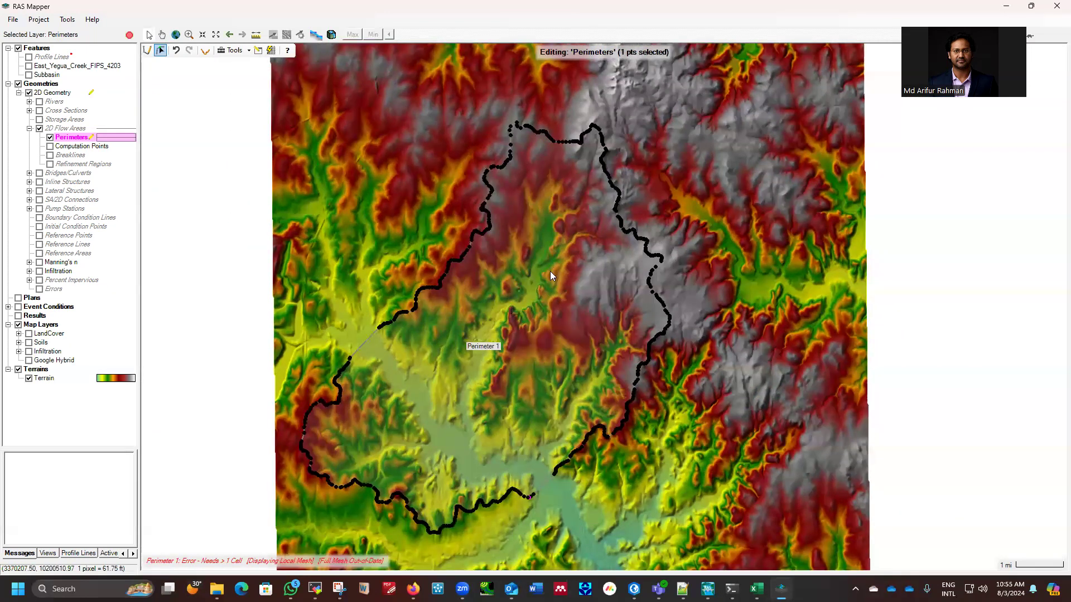
In the 2D area properties of Perimeter 1, set the point spacing to 200 ft in DX and DY and generate the computation points.
right_click(71, 136)
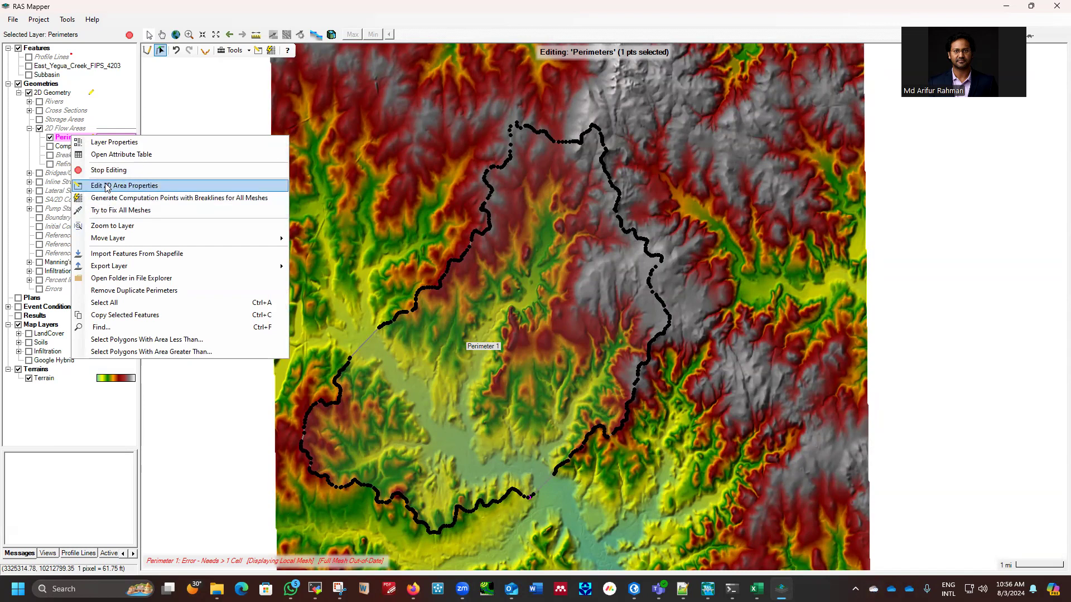
click(126, 189)
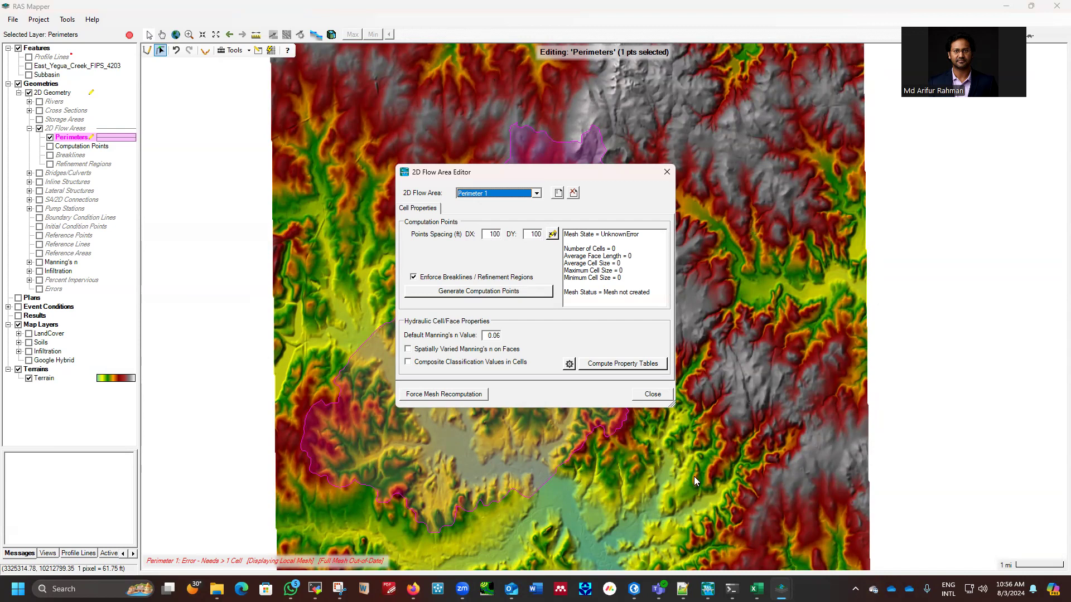
drag(491, 234, 516, 233)
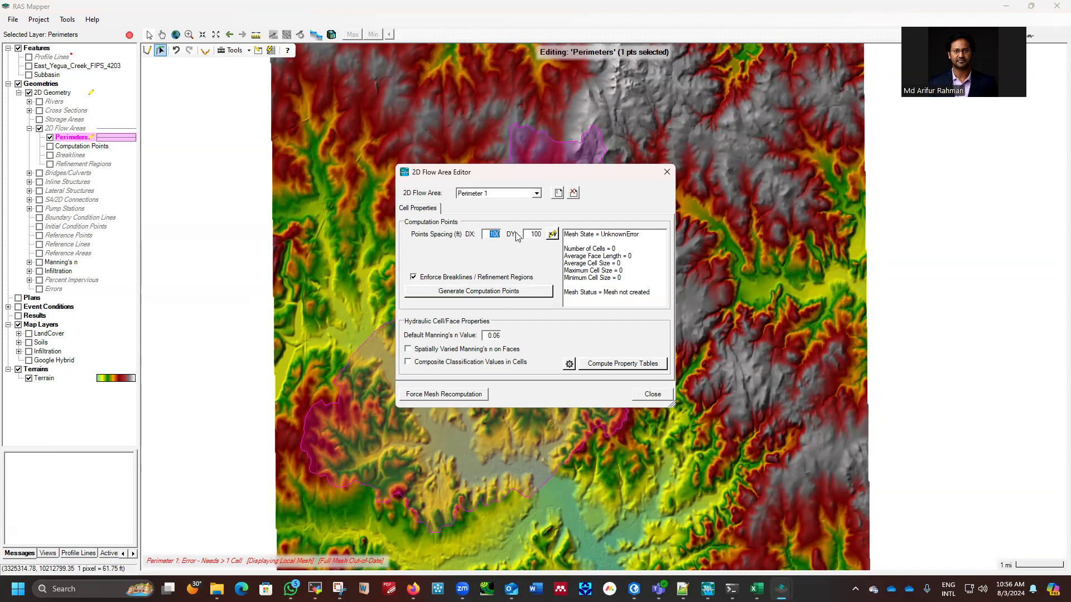
text(200)
click(483, 293)
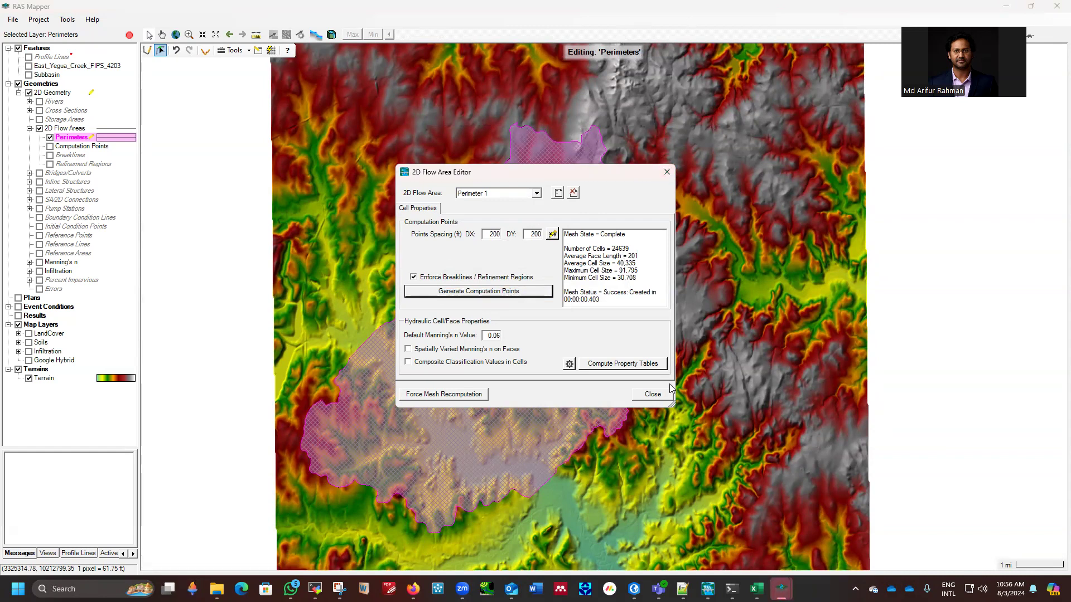
Close the 2D area properties and examine the generated mesh cells against the creek channels and ridges inside the perimeter.
click(653, 394)
scroll(472, 259, up, 1)
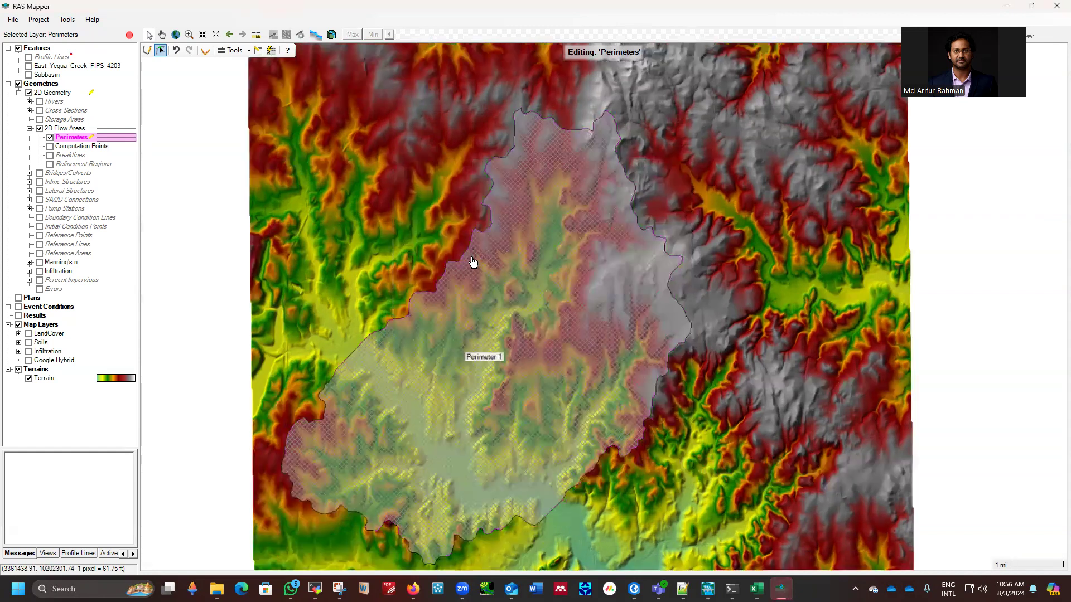
scroll(472, 262, up, 2)
scroll(541, 211, up, 3)
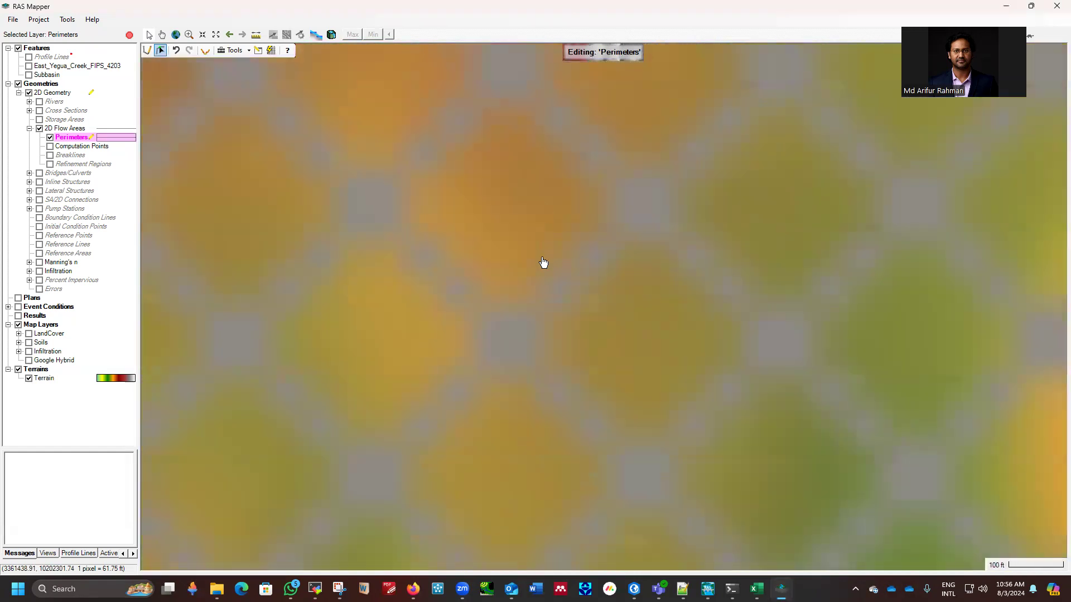
scroll(543, 262, down, 1)
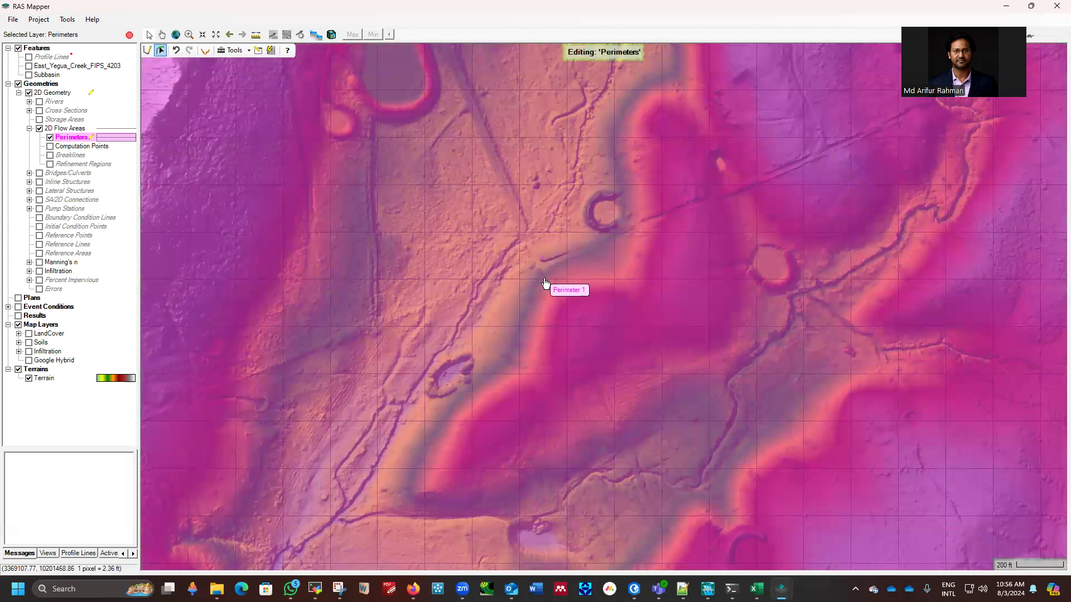
scroll(519, 267, down, 1)
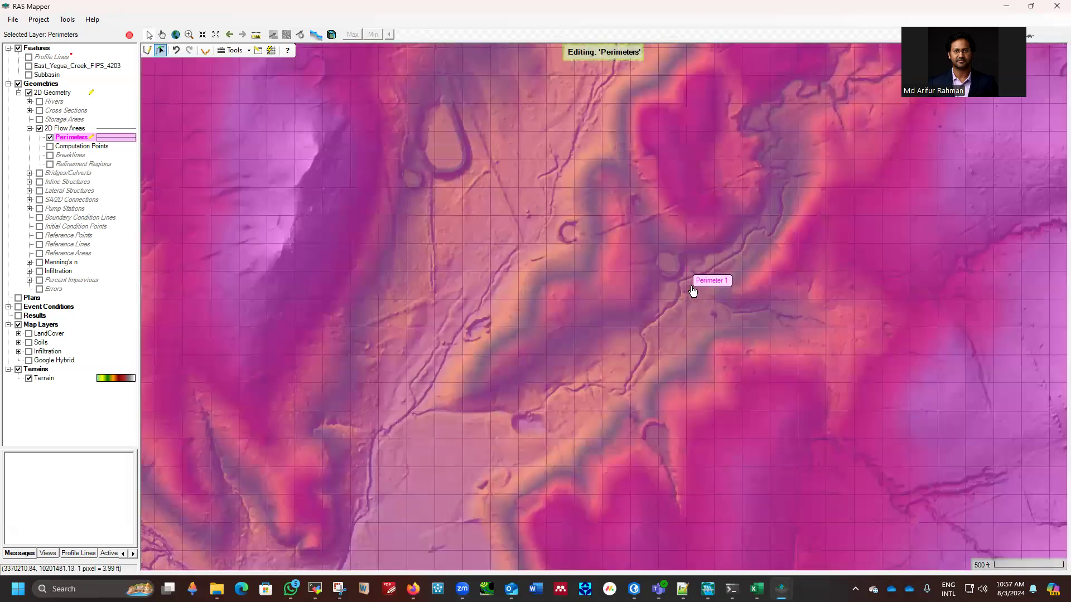
scroll(693, 290, up, 1)
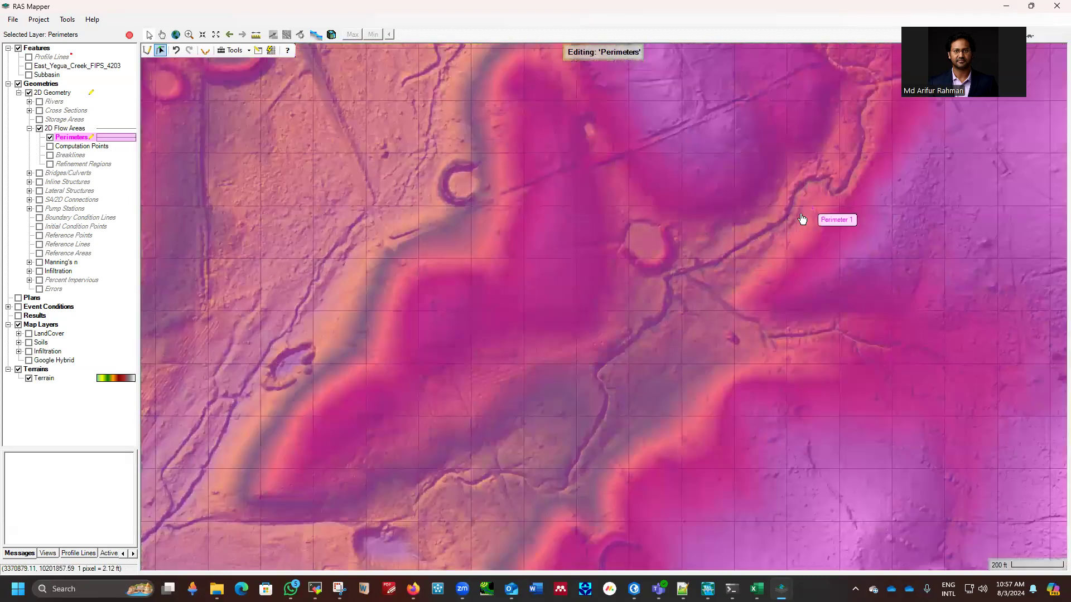
scroll(802, 219, up, 1)
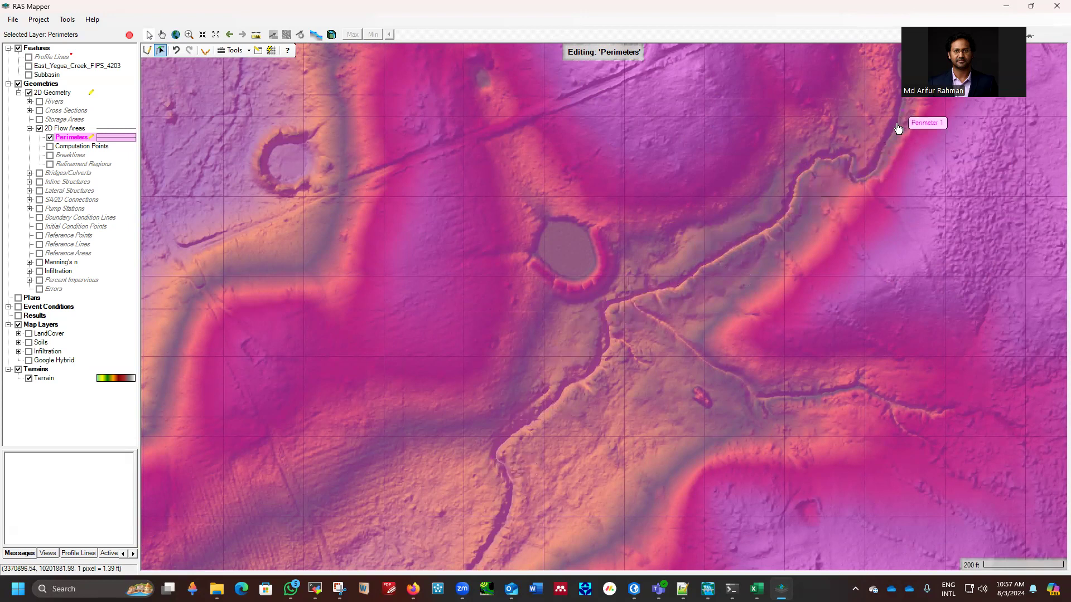
scroll(743, 225, down, 1)
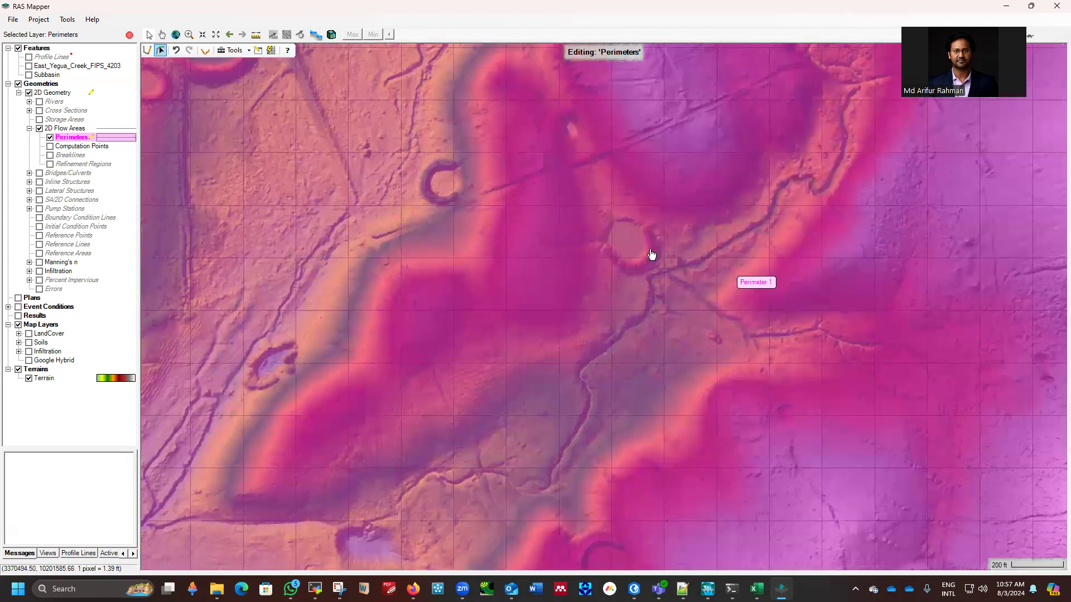
scroll(535, 285, down, 2)
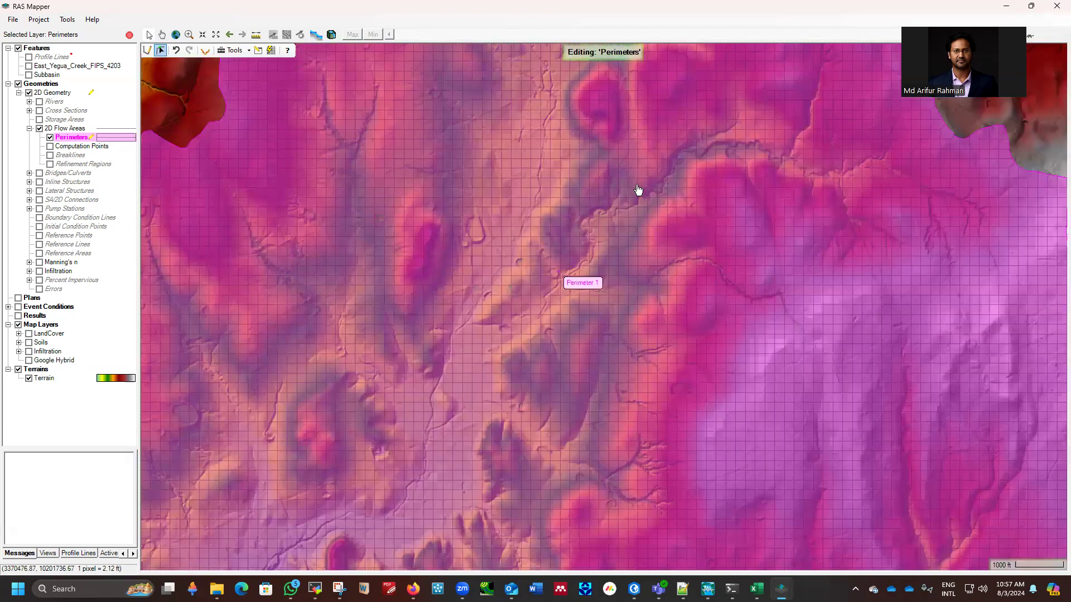
scroll(611, 241, down, 2)
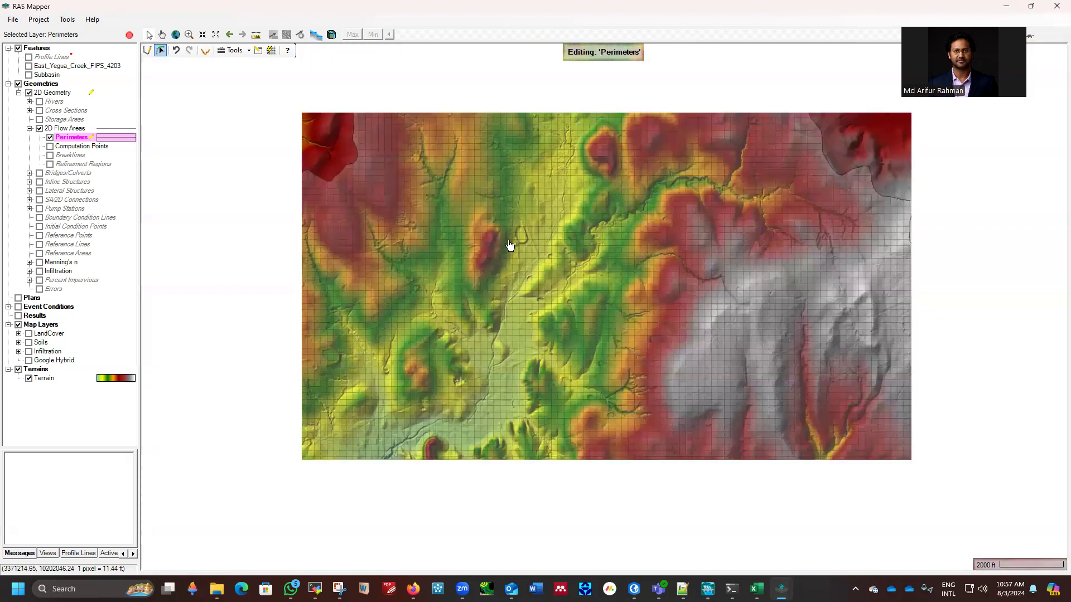
Display the computation points and examine them with the mesh cells across the flow area and along its eastern boundary.
scroll(510, 246, down, 1)
scroll(502, 246, down, 1)
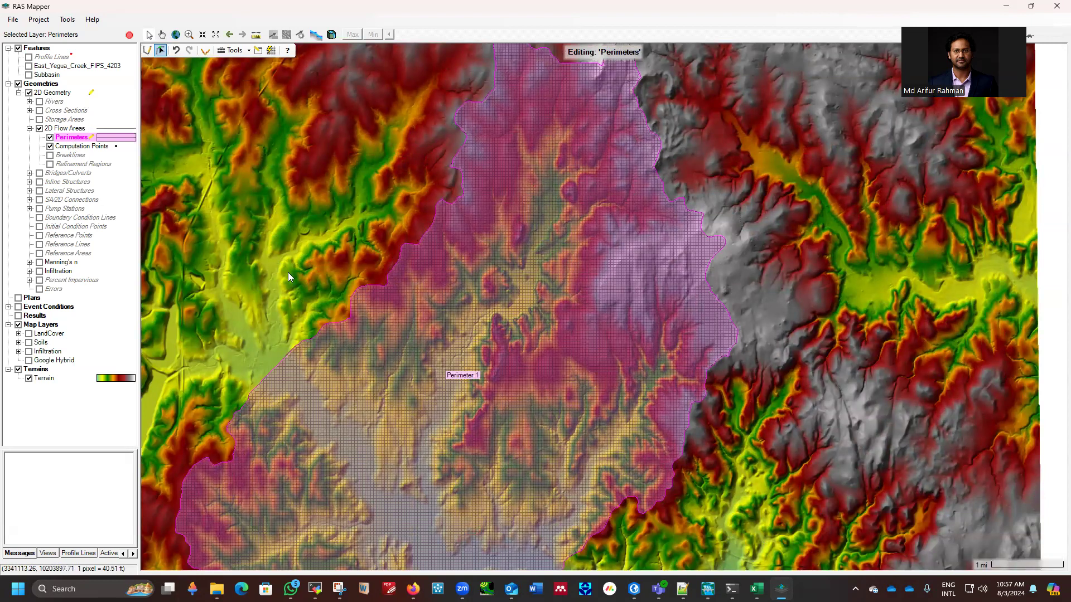
scroll(410, 295, up, 2)
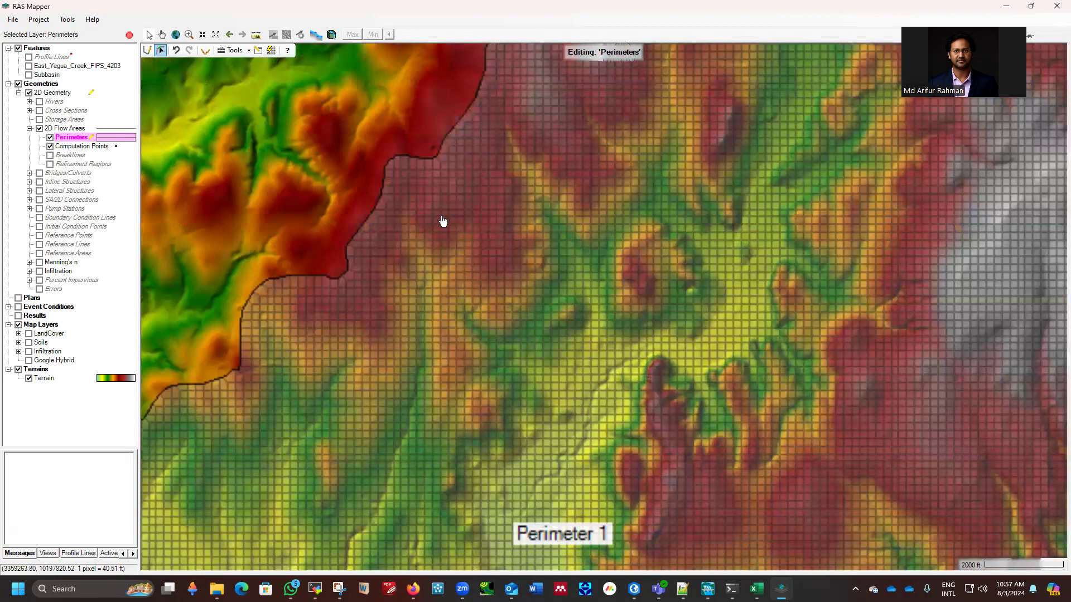
scroll(397, 267, down, 3)
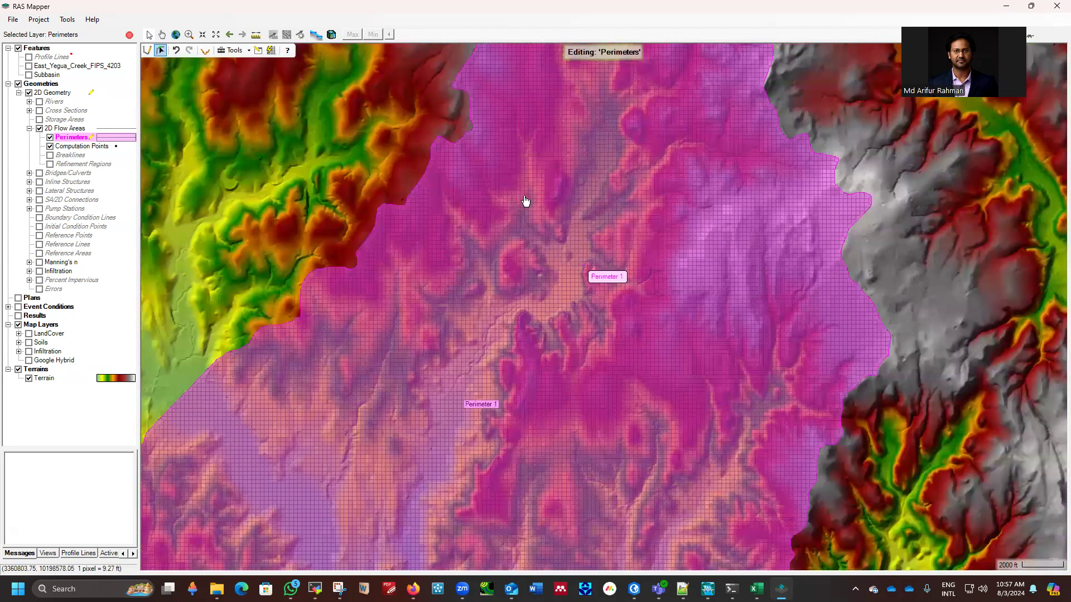
scroll(544, 275, down, 3)
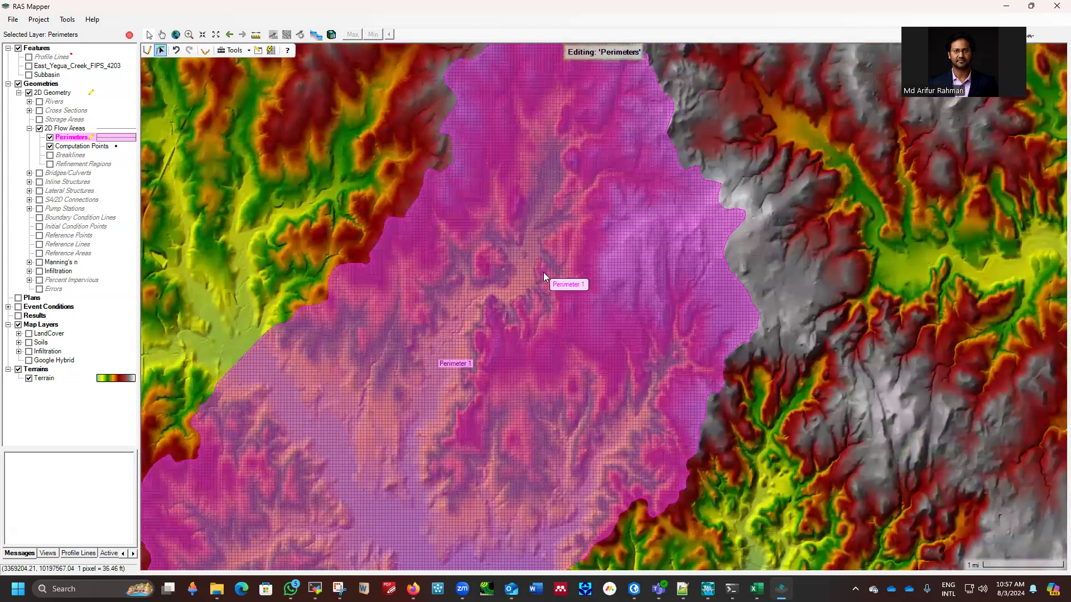
scroll(543, 272, down, 1)
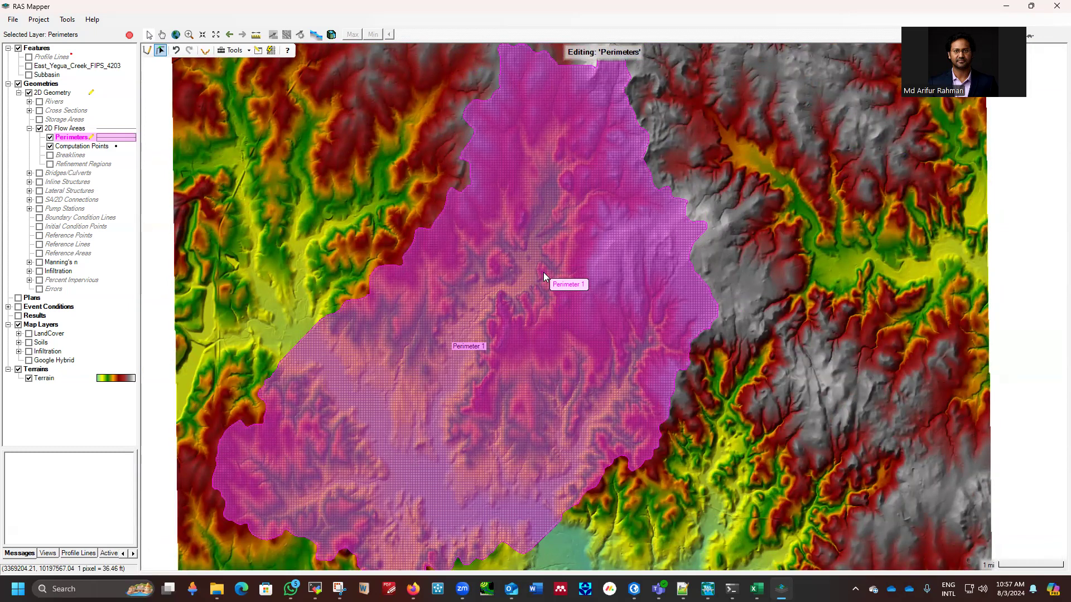
scroll(661, 202, up, 2)
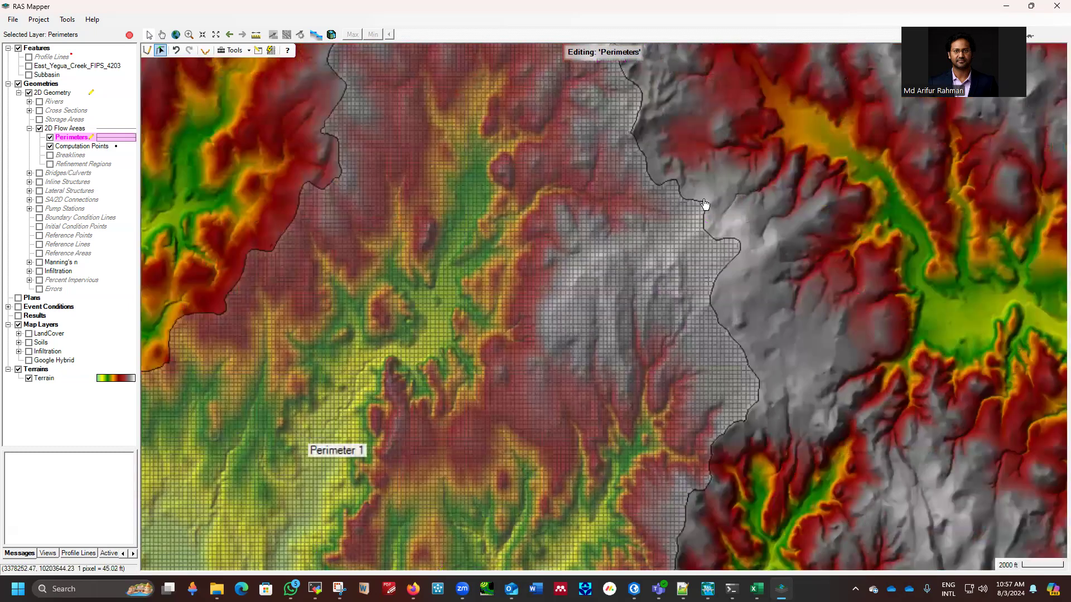
scroll(541, 302, up, 2)
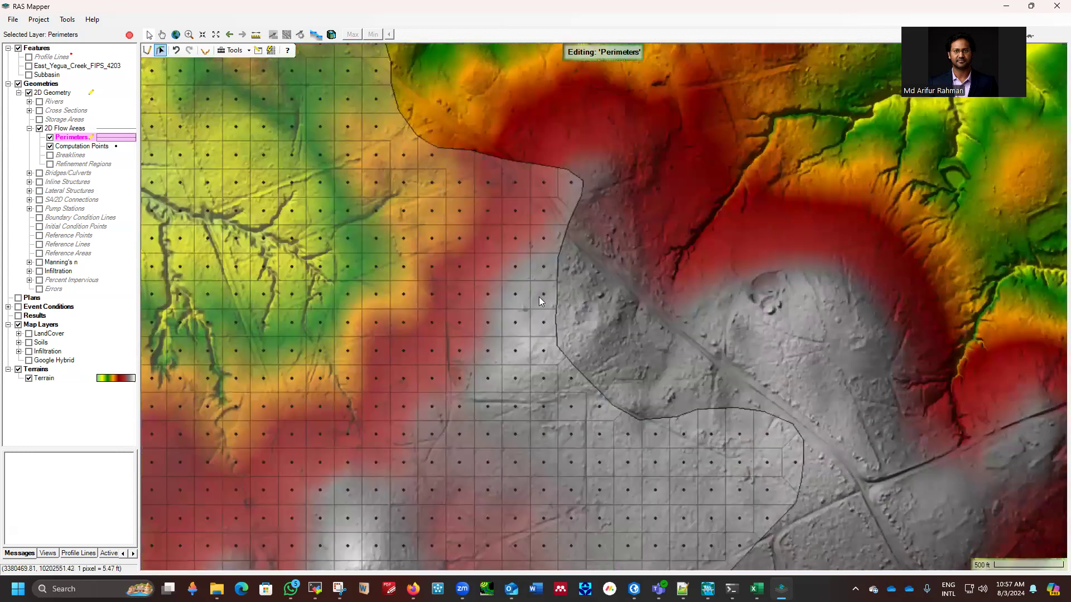
scroll(540, 302, up, 1)
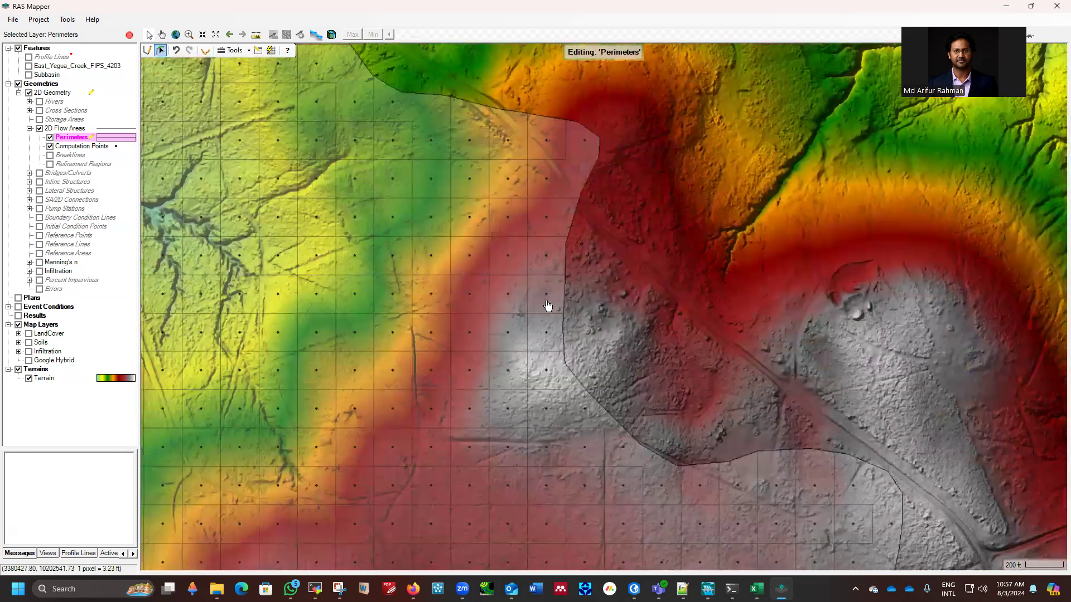
scroll(548, 306, up, 1)
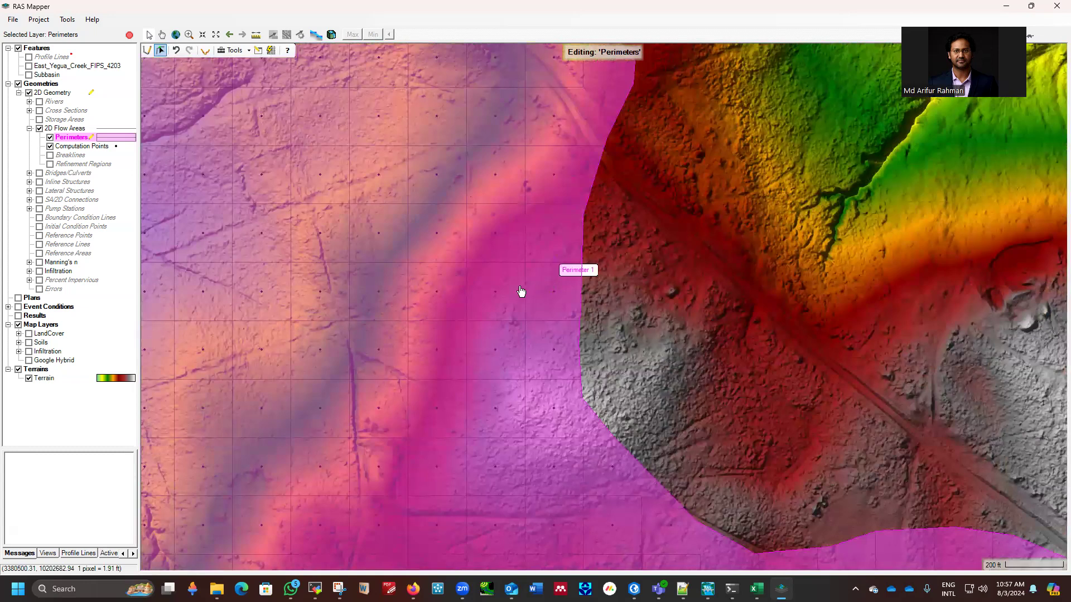
scroll(521, 354, down, 1)
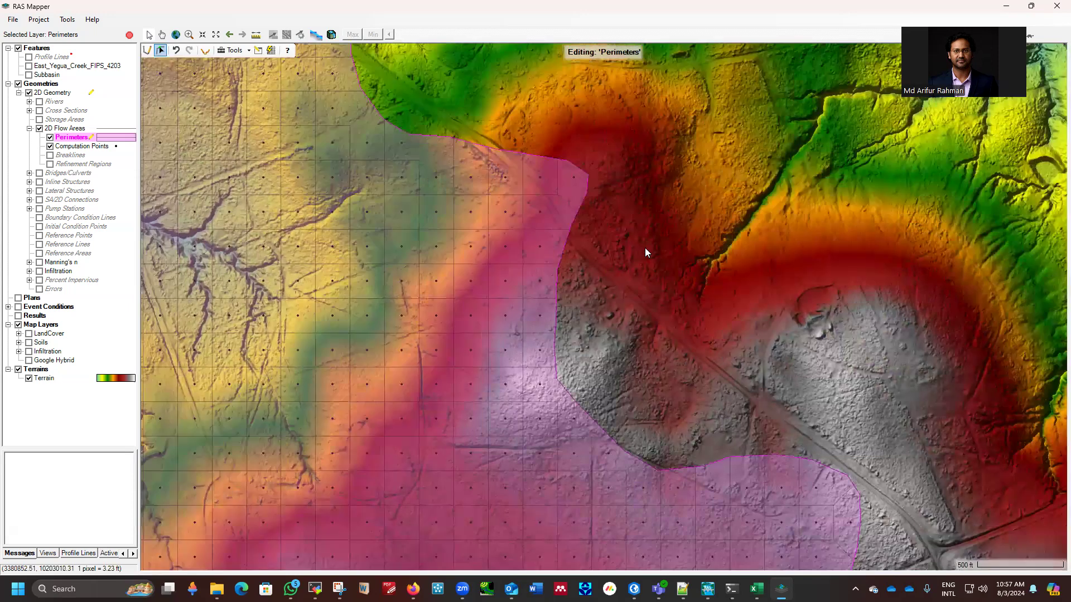
scroll(646, 252, down, 1)
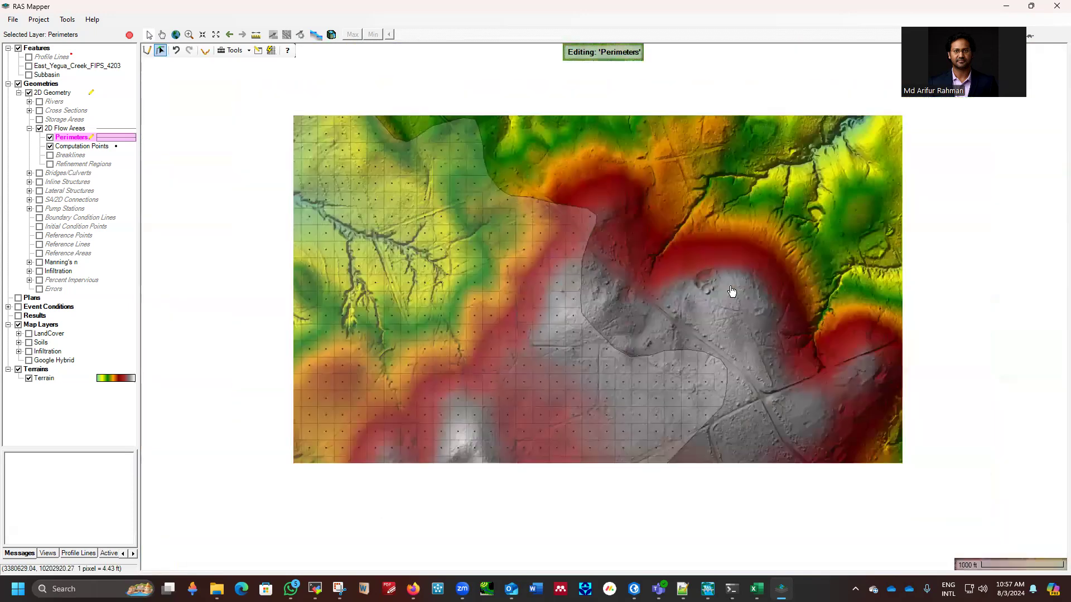
scroll(730, 286, down, 1)
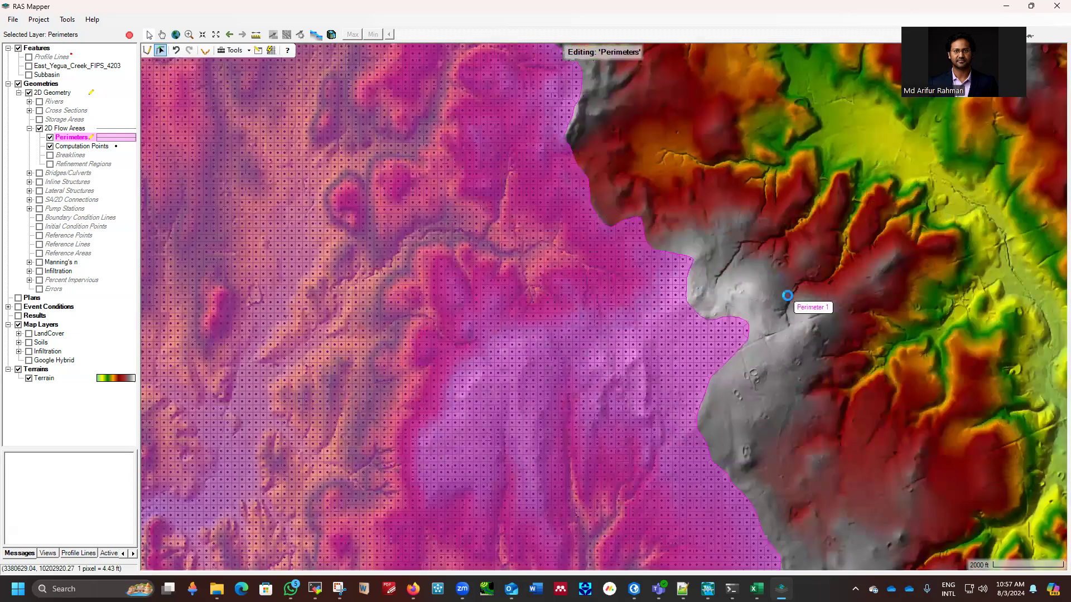
scroll(787, 296, down, 1)
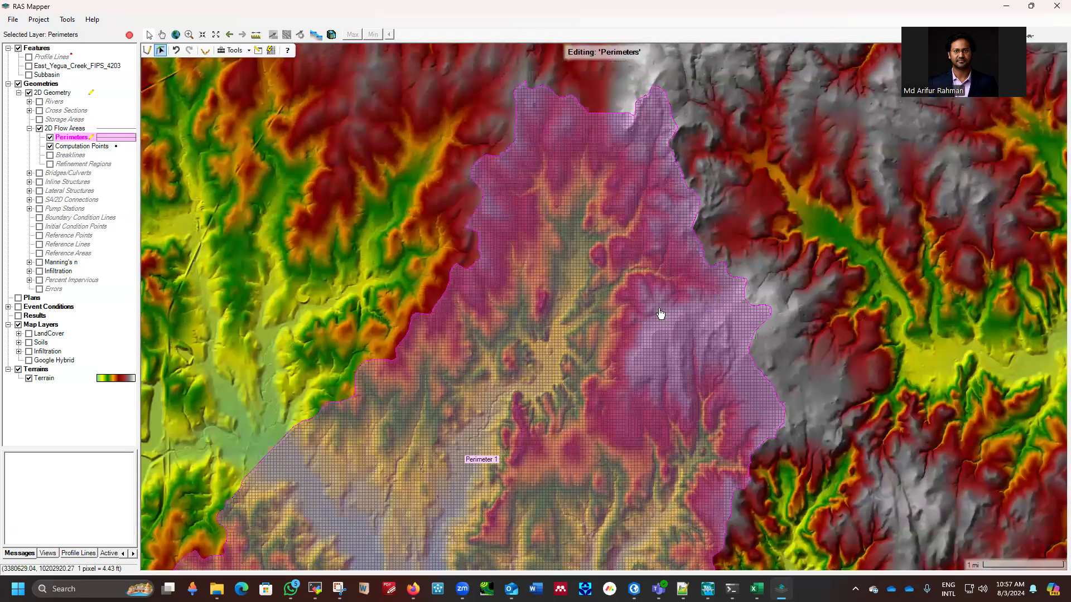
scroll(659, 310, down, 1)
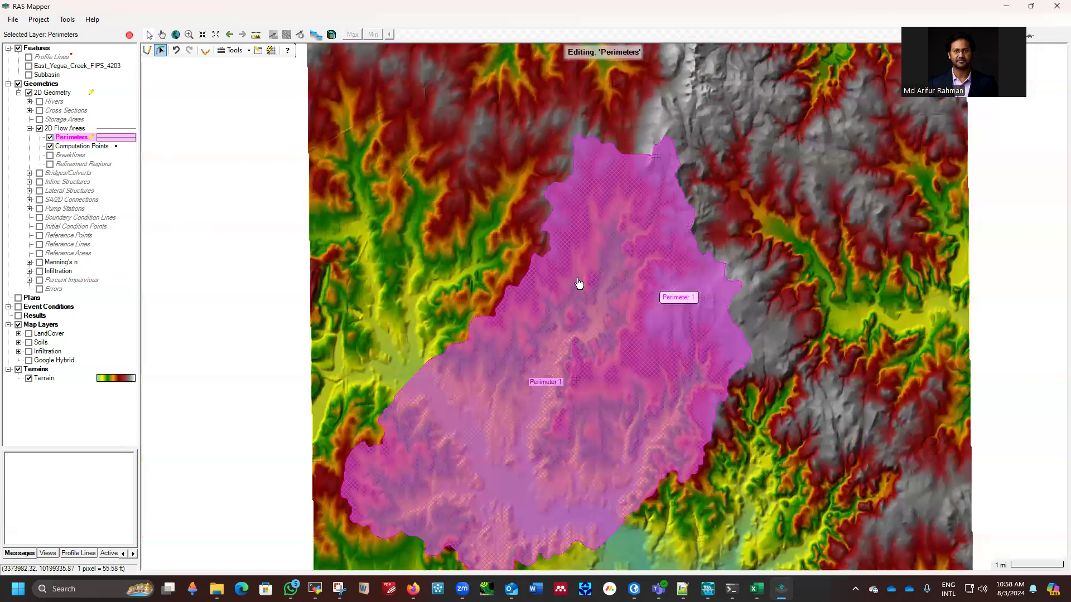
scroll(313, 220, down, 1)
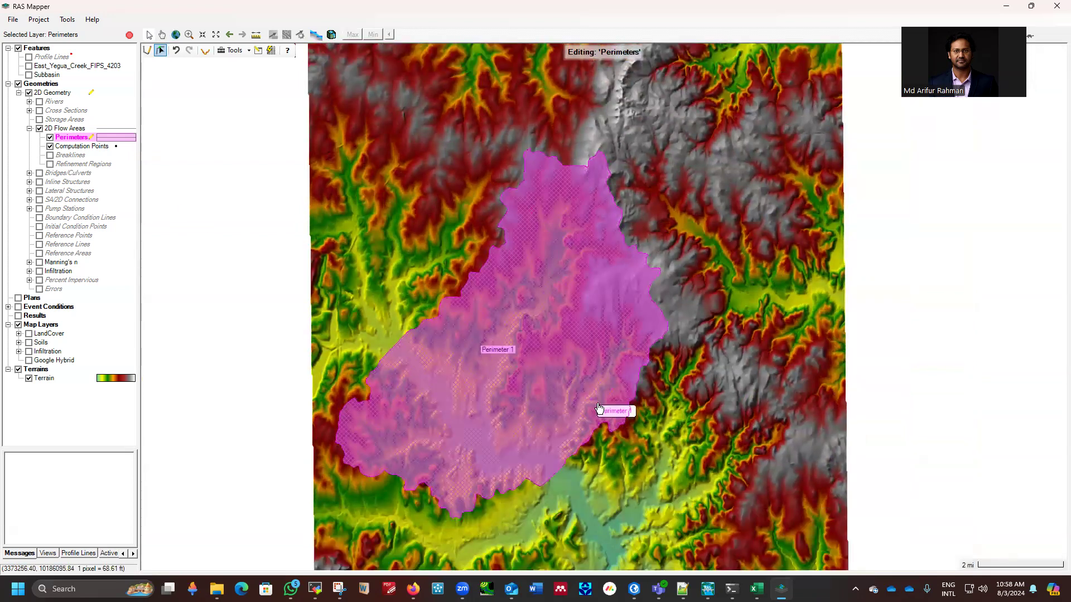
scroll(583, 401, up, 1)
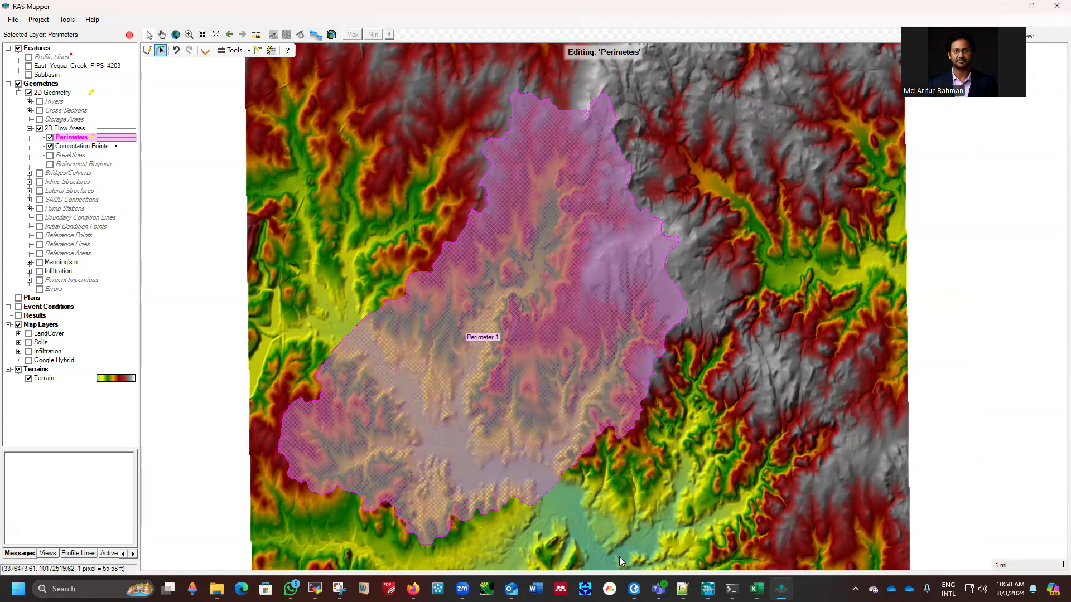
Switch to the GIS_Project map in ArcGIS Pro and examine the NHDFlowline streams against the terrain within the East Yegua Creek boundary.
mouse_move(634, 589)
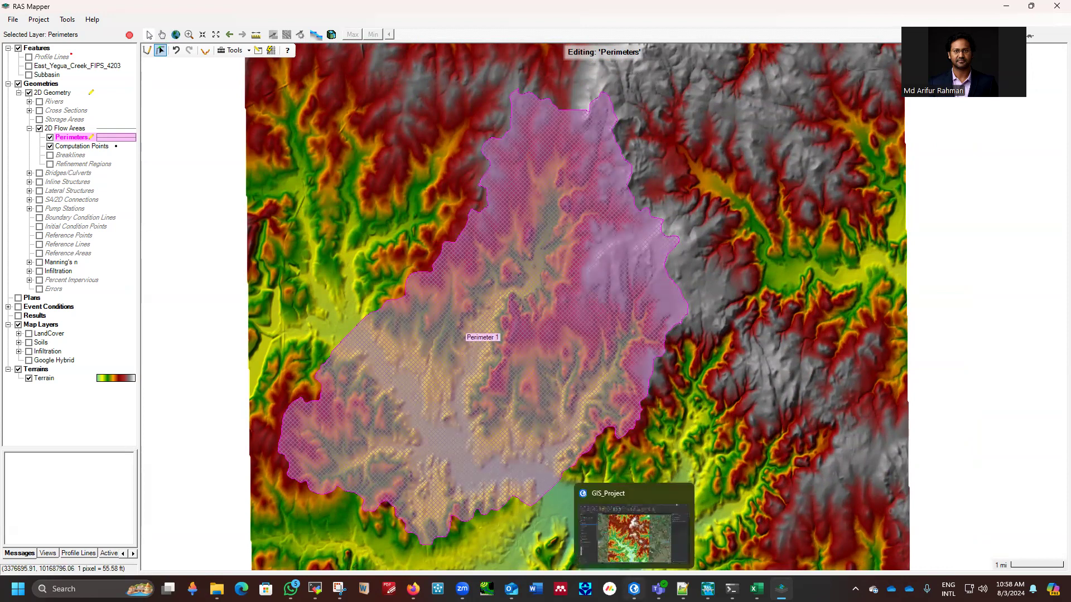
click(634, 589)
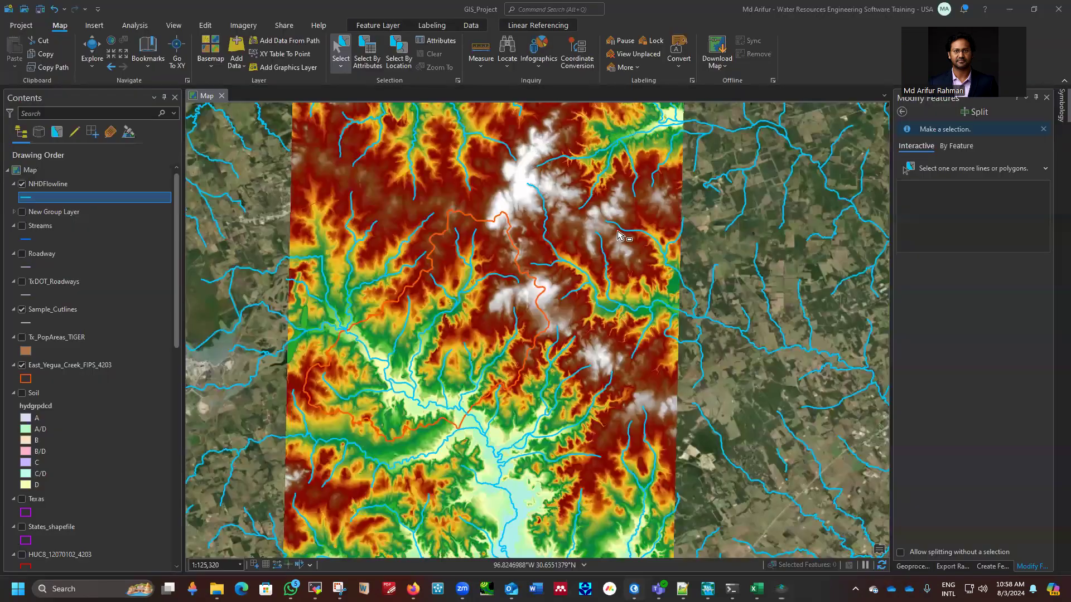
scroll(544, 178, down, 2)
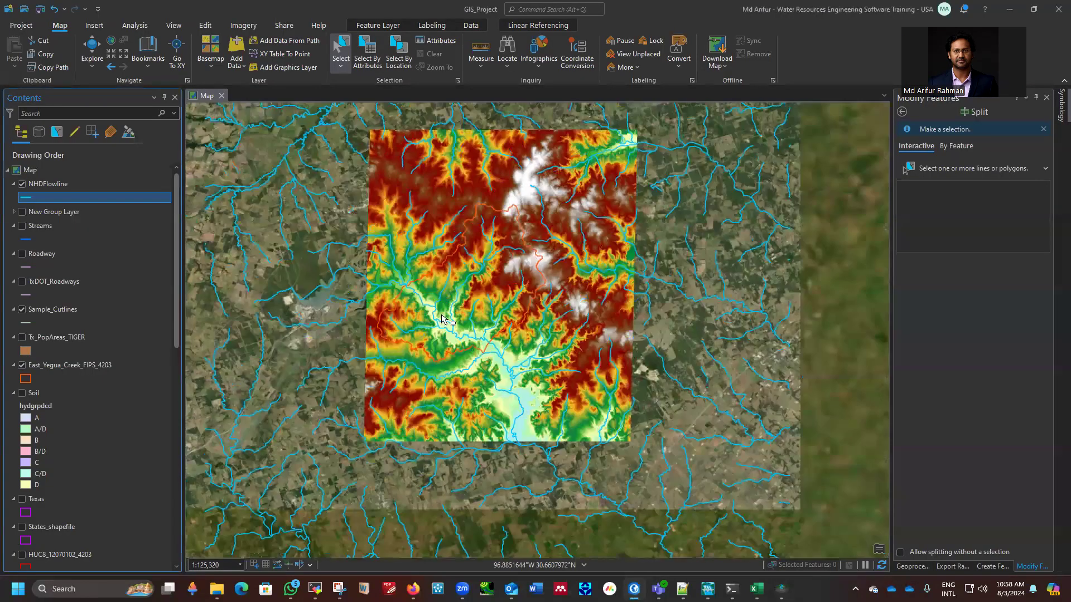
scroll(425, 289, down, 3)
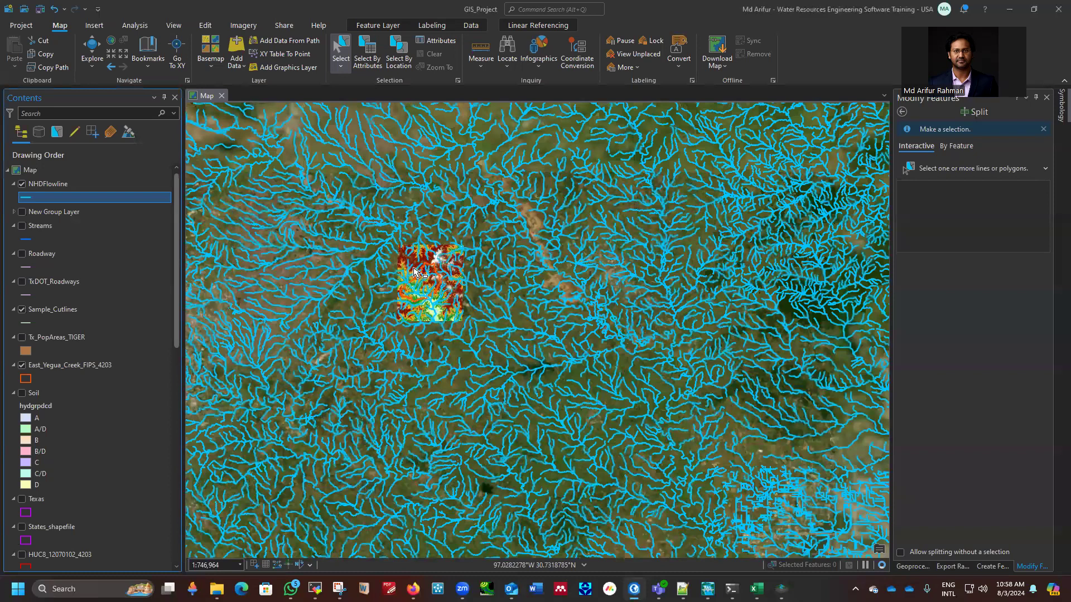
scroll(418, 274, up, 2)
scroll(462, 252, up, 1)
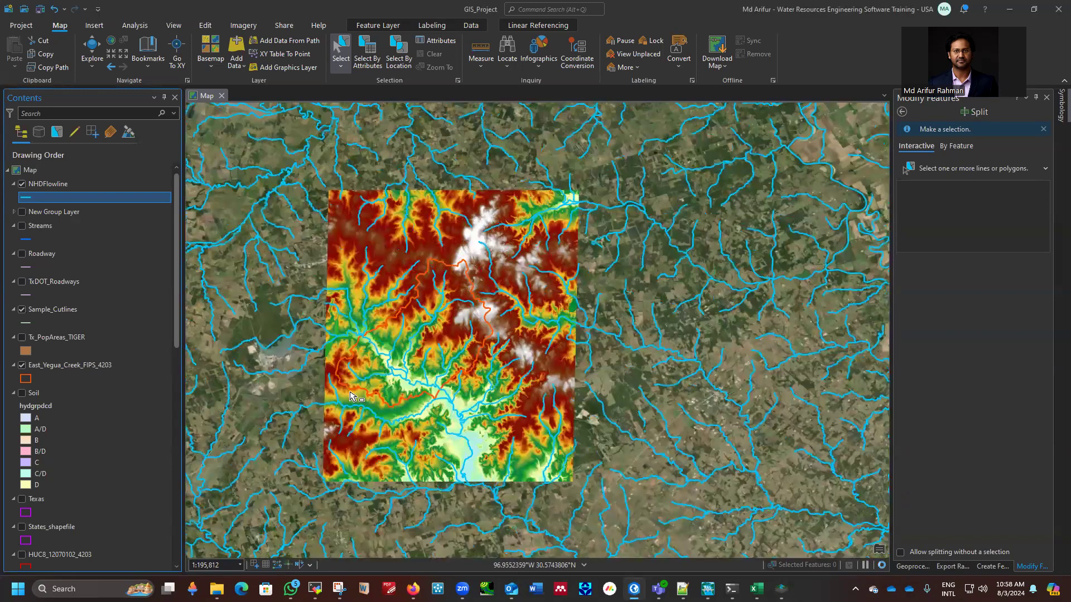
scroll(373, 329, up, 1)
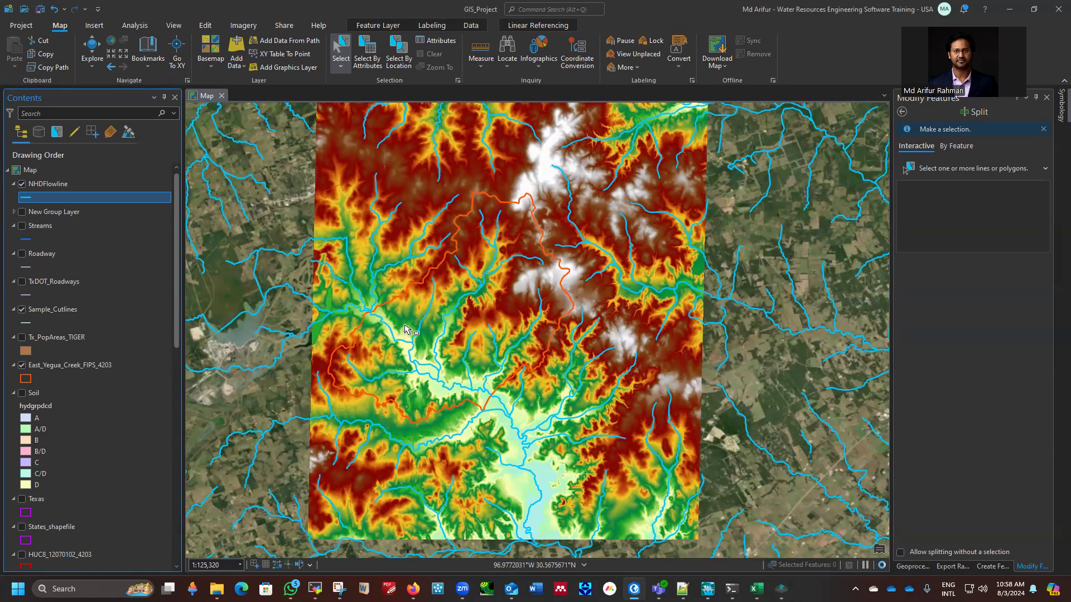
scroll(357, 397, up, 1)
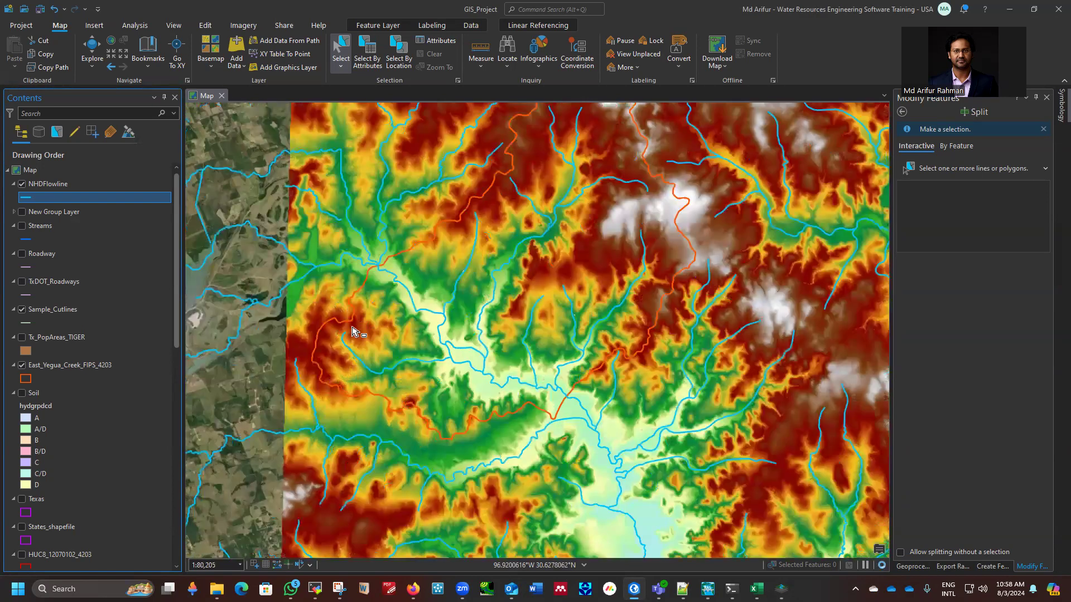
scroll(368, 343, down, 1)
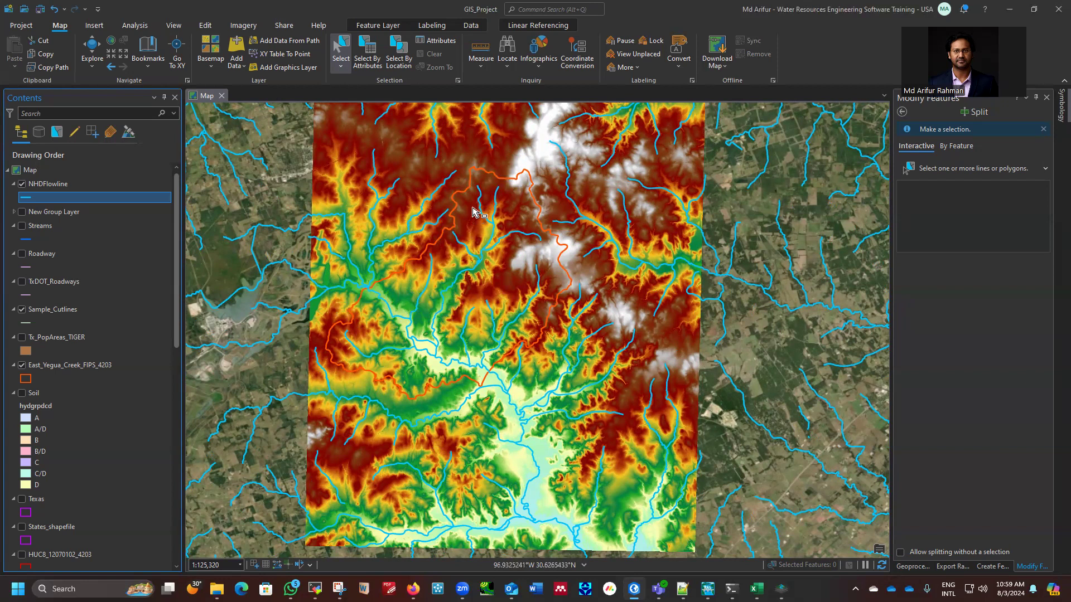
scroll(474, 207, up, 2)
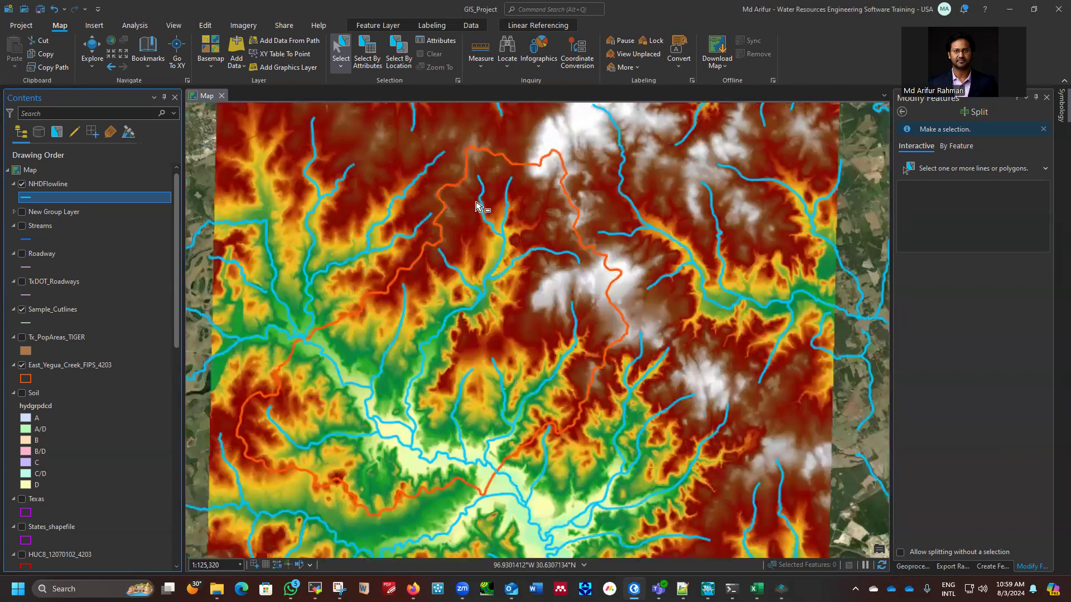
scroll(476, 206, up, 3)
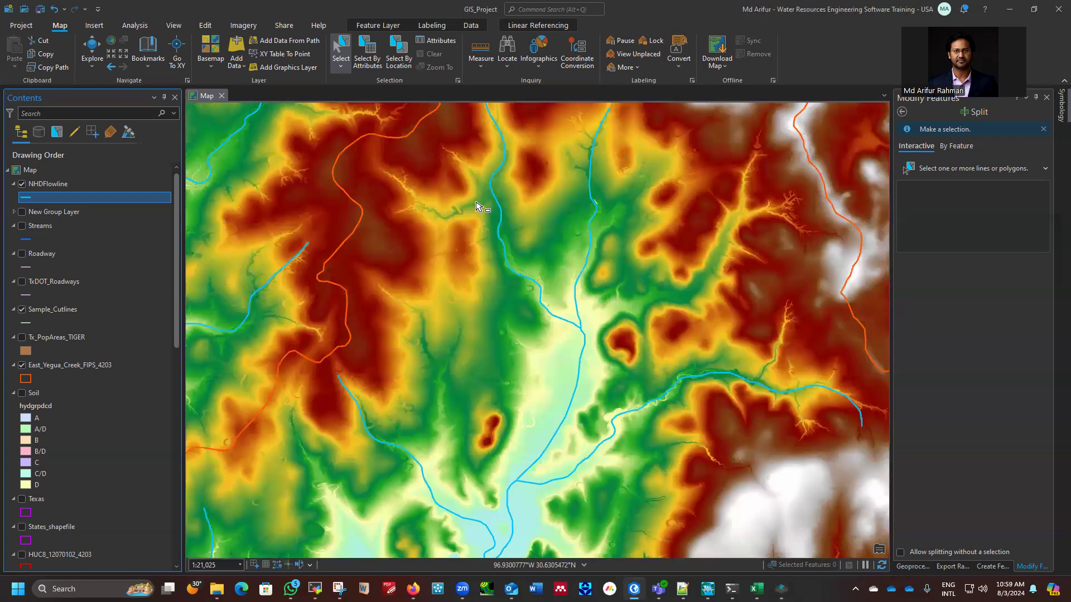
Examine how closely the NHDFlowline follows the terrain channel at the northern confluence and up the northeastern headwater tributary.
scroll(581, 304, up, 4)
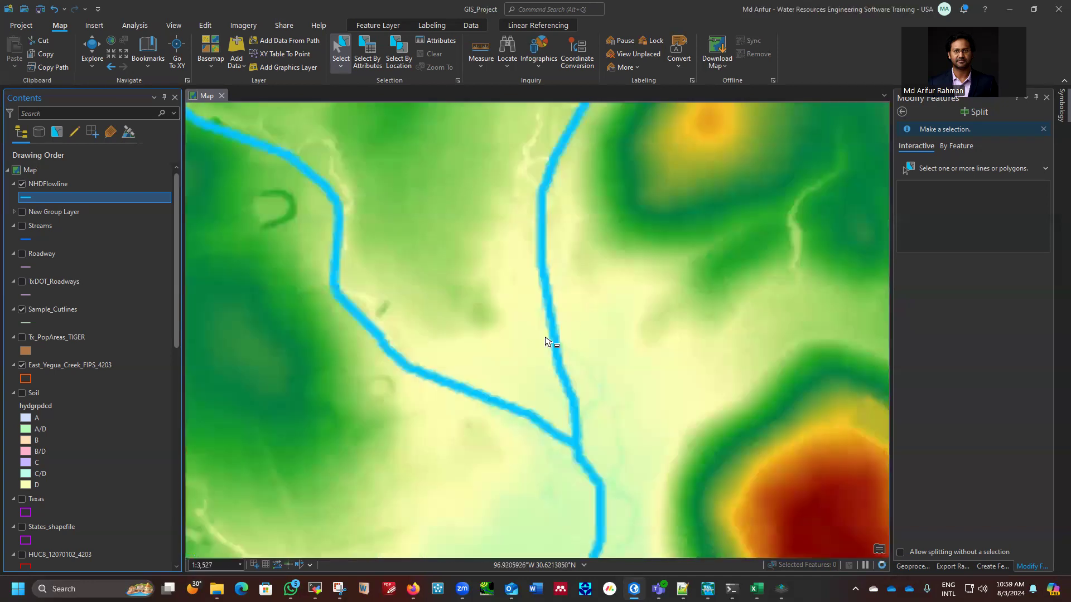
scroll(497, 411, down, 3)
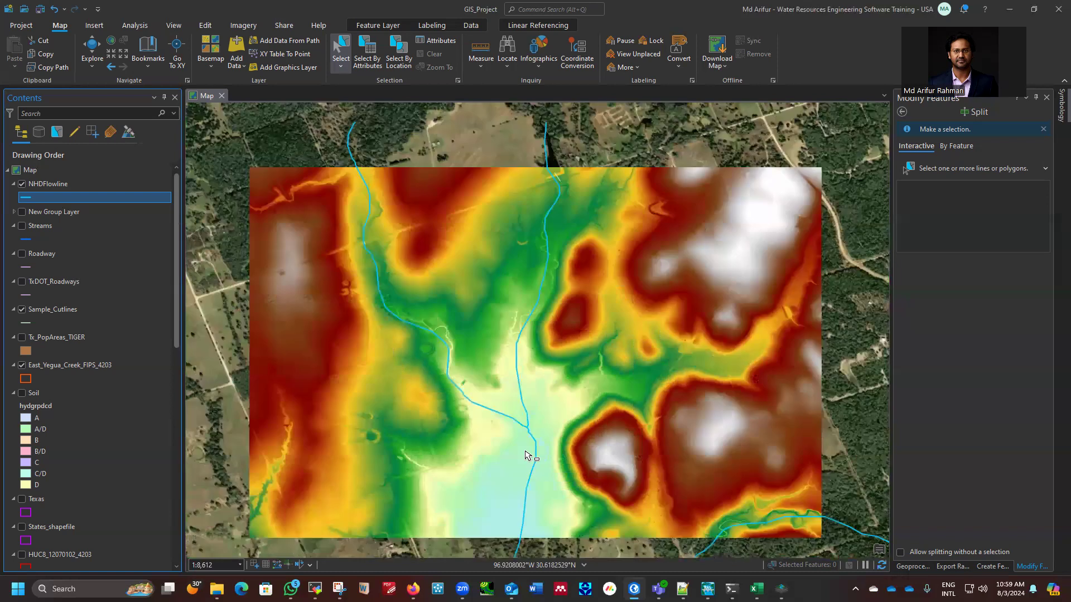
scroll(545, 227, down, 2)
scroll(544, 228, up, 2)
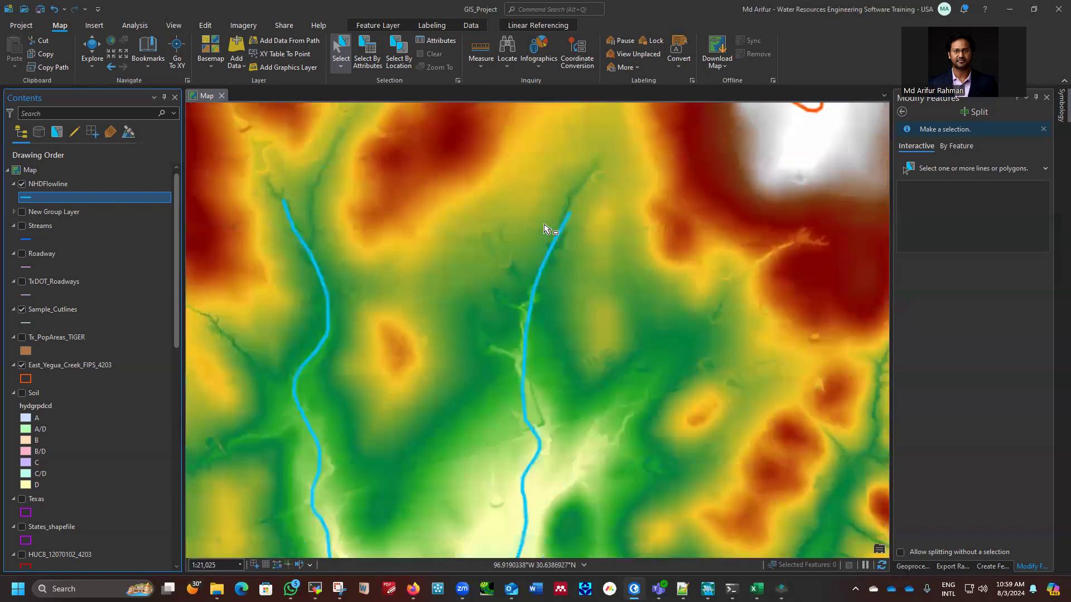
scroll(544, 228, up, 3)
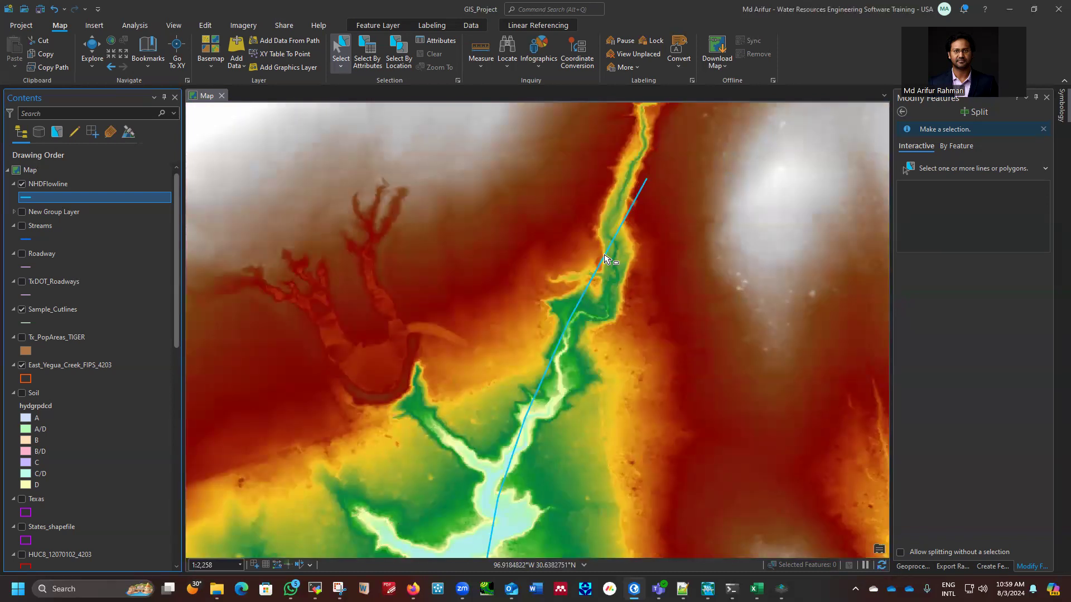
scroll(606, 258, up, 1)
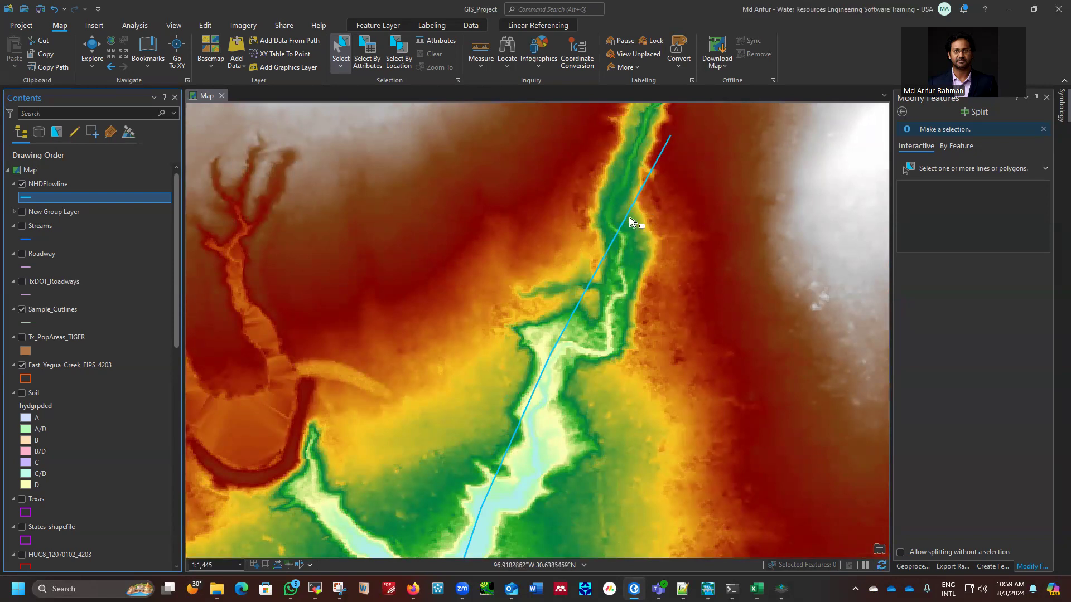
scroll(631, 166, down, 2)
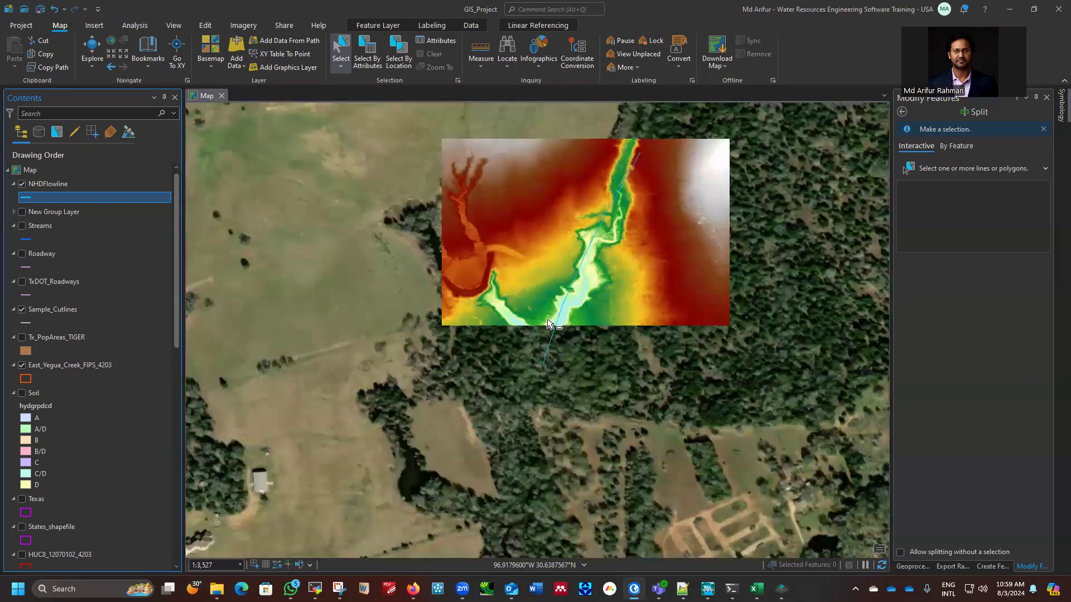
scroll(547, 323, up, 2)
scroll(581, 163, down, 3)
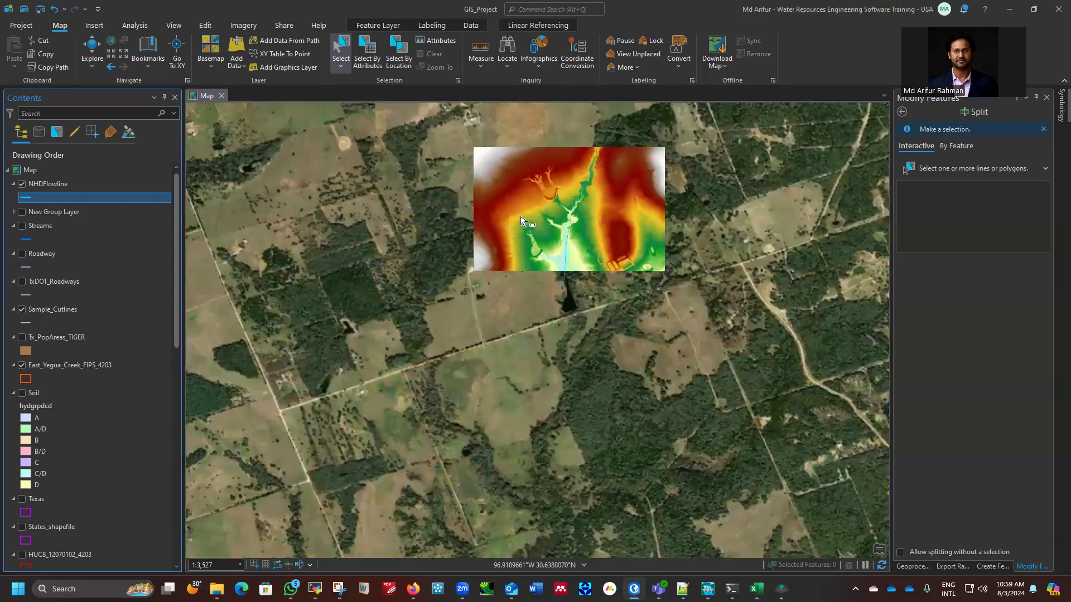
Examine the NHDFlowline against the terrain channel along the northwestern tributary and at its road crossing.
scroll(409, 171, up, 2)
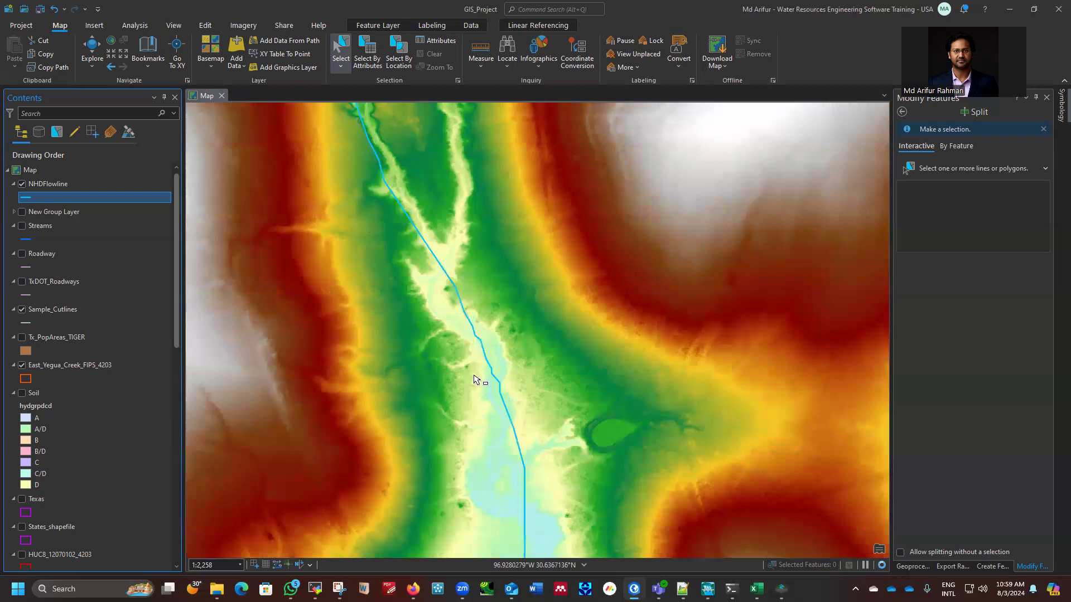
scroll(474, 379, down, 4)
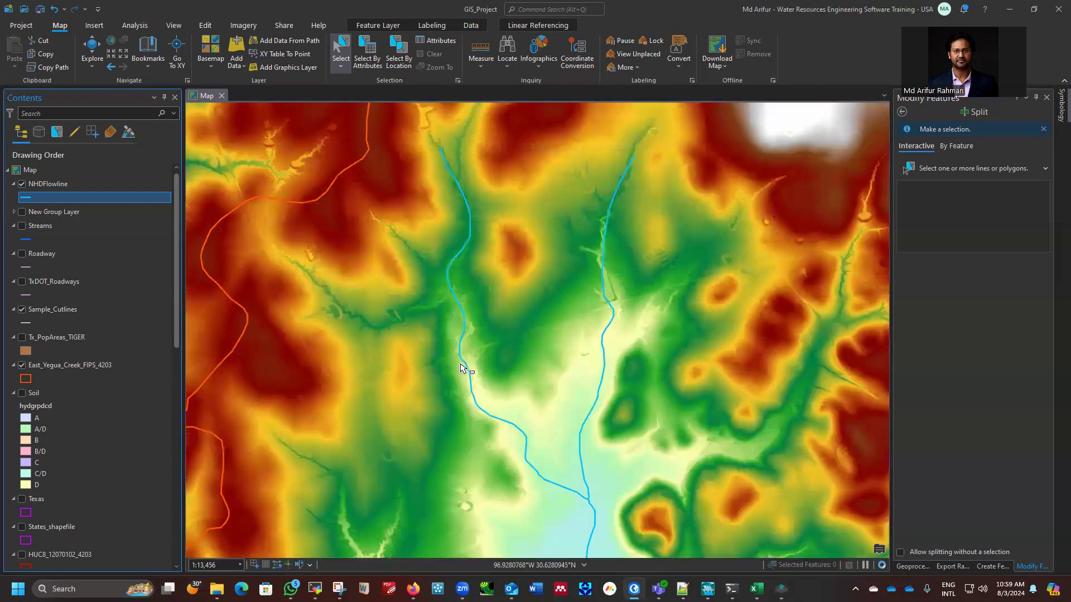
scroll(461, 368, up, 5)
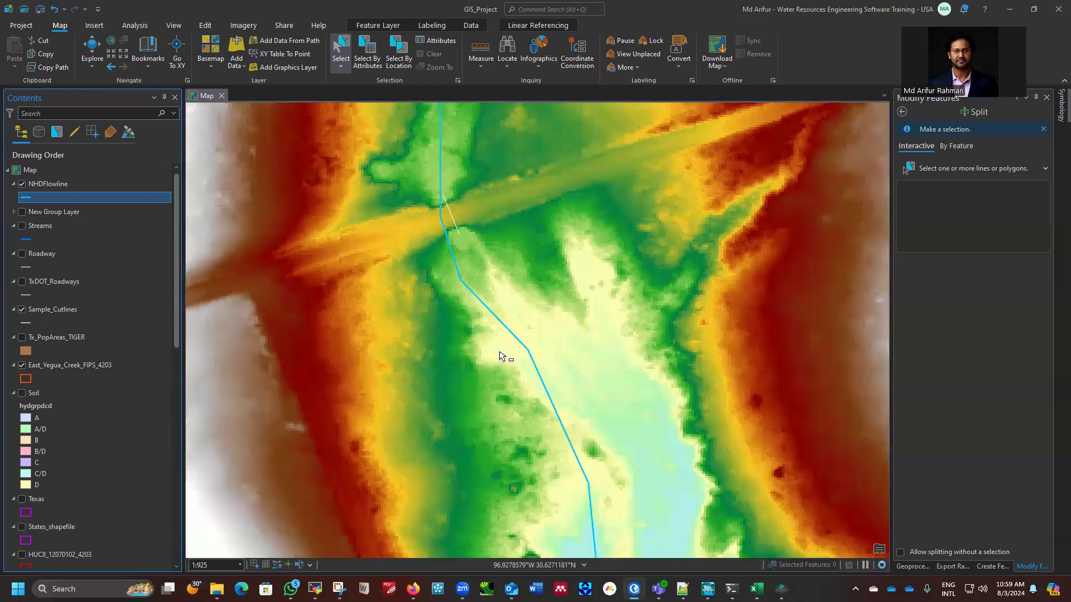
scroll(438, 269, down, 2)
scroll(423, 259, down, 3)
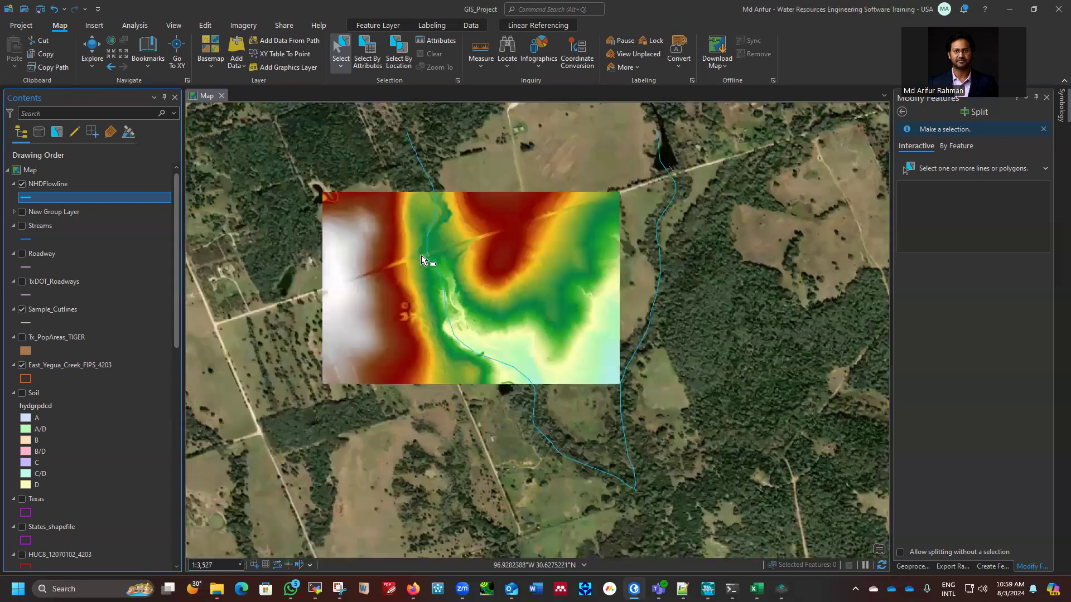
scroll(480, 363, down, 5)
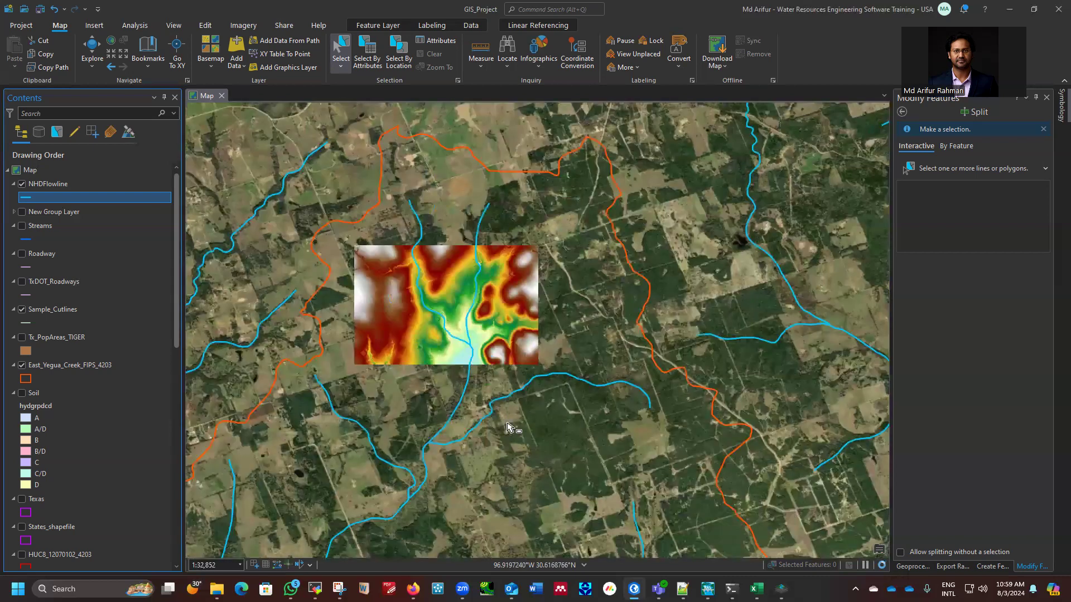
Examine the NHDFlowline against the terrain along the eastern tributary, its headwaters and the wider East Yegua Creek watershed.
scroll(595, 395, up, 3)
scroll(591, 376, up, 2)
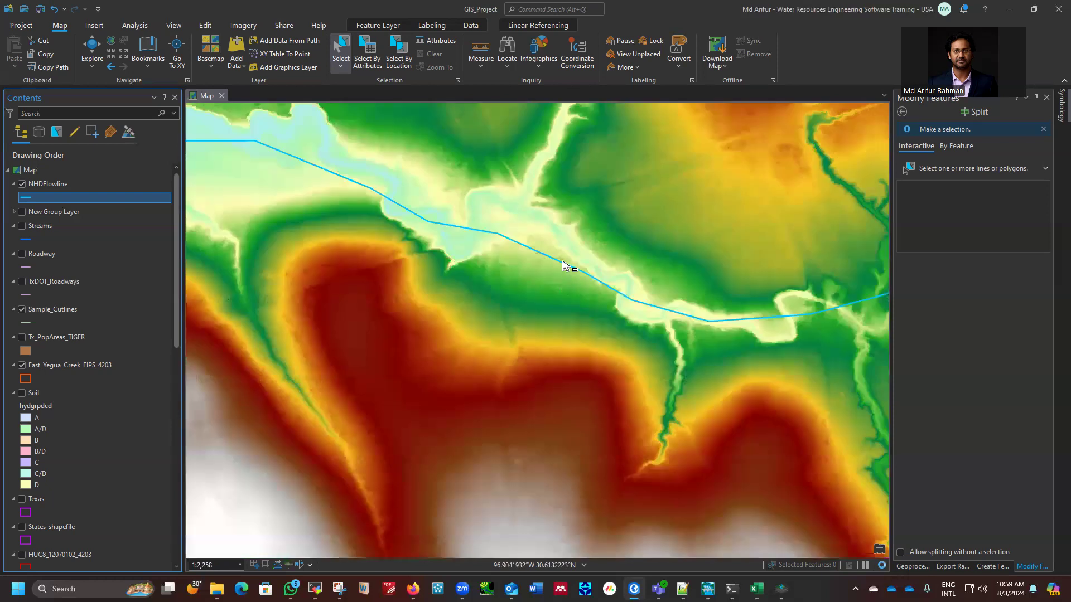
scroll(557, 311, down, 2)
scroll(545, 313, down, 1)
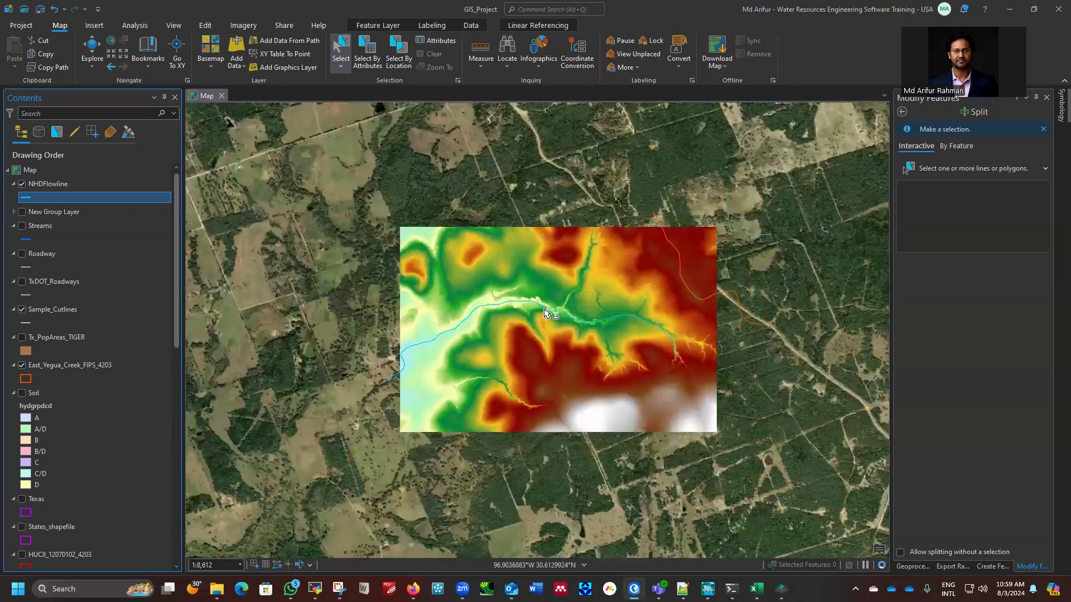
scroll(590, 323, down, 4)
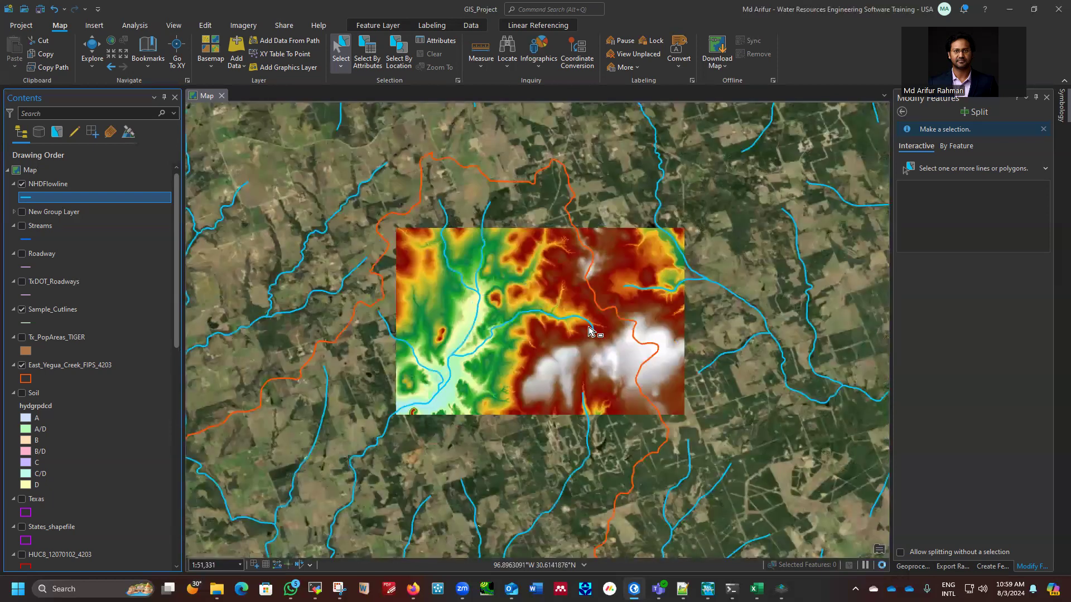
scroll(590, 331, up, 2)
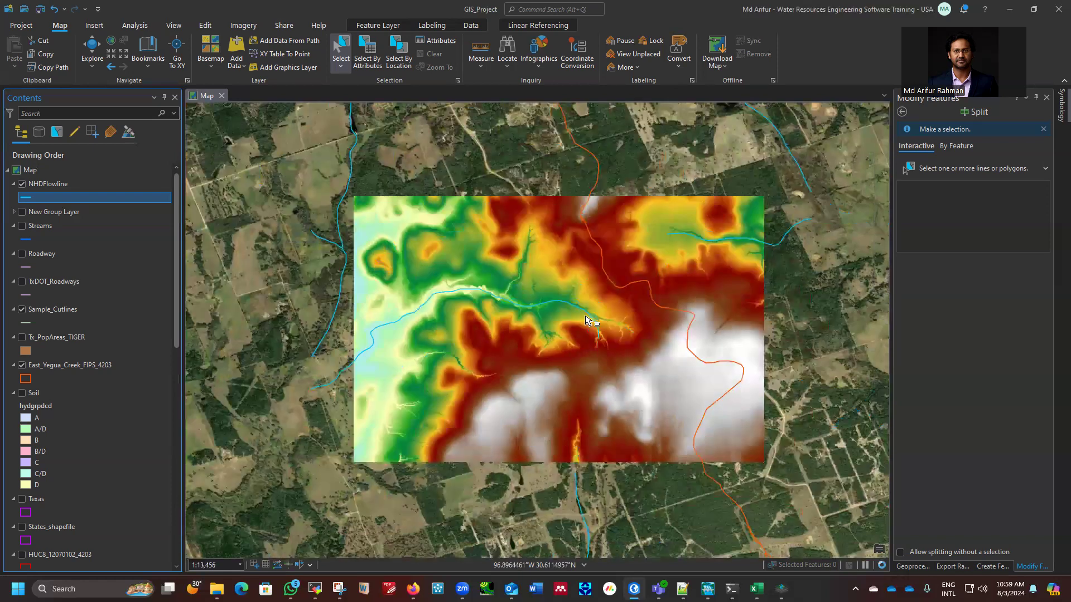
scroll(585, 319, down, 3)
scroll(608, 247, down, 3)
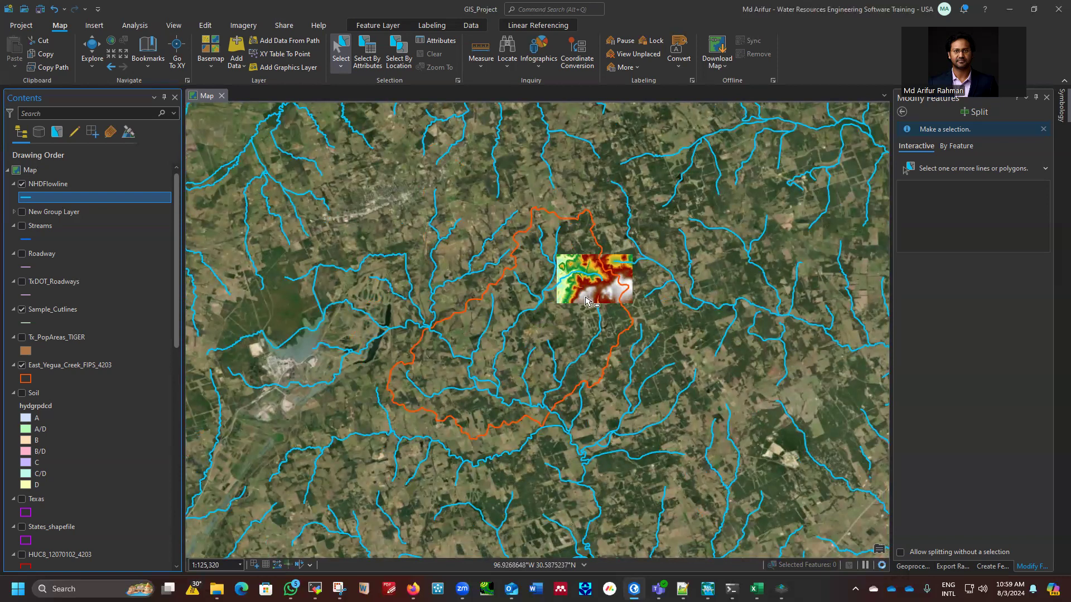
scroll(524, 323, up, 1)
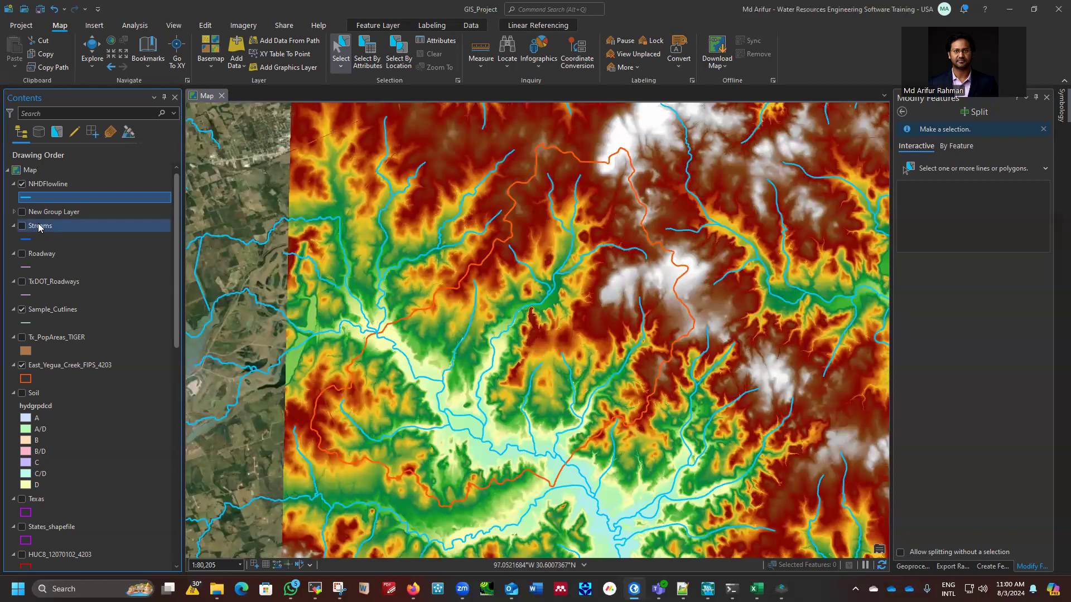
Display the Streams layer together with NHDFlowline over the terrain of the eastern tributary.
scroll(596, 193, up, 1)
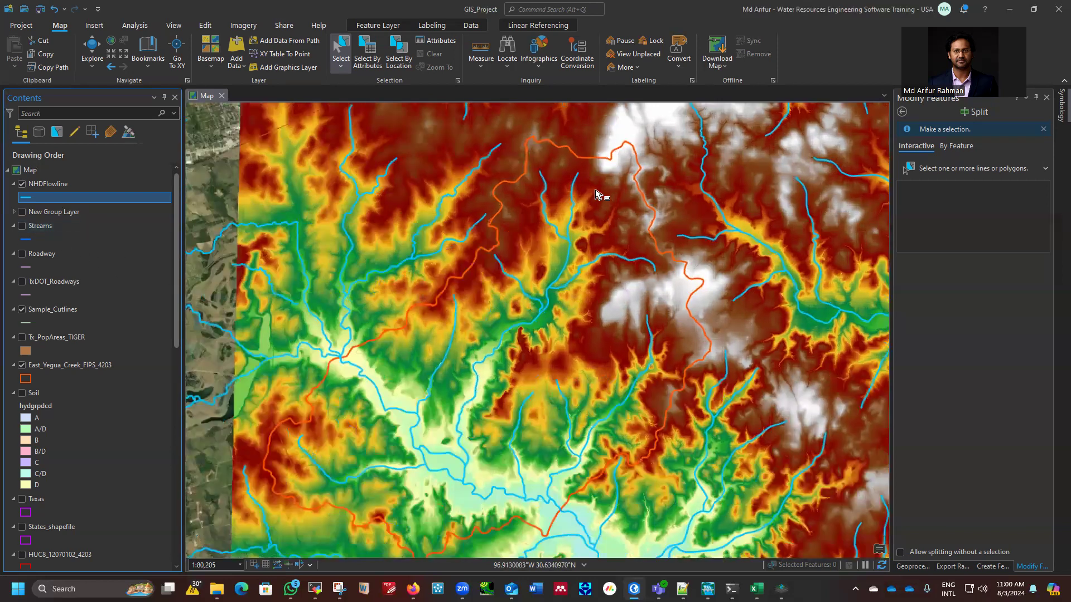
scroll(519, 345, up, 3)
scroll(681, 437, up, 3)
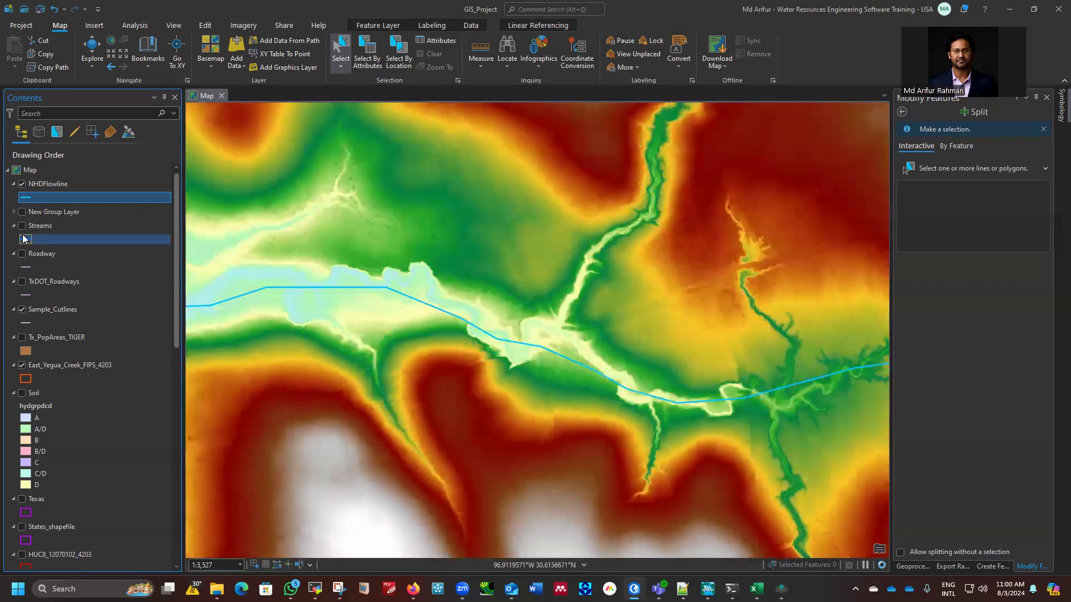
click(21, 225)
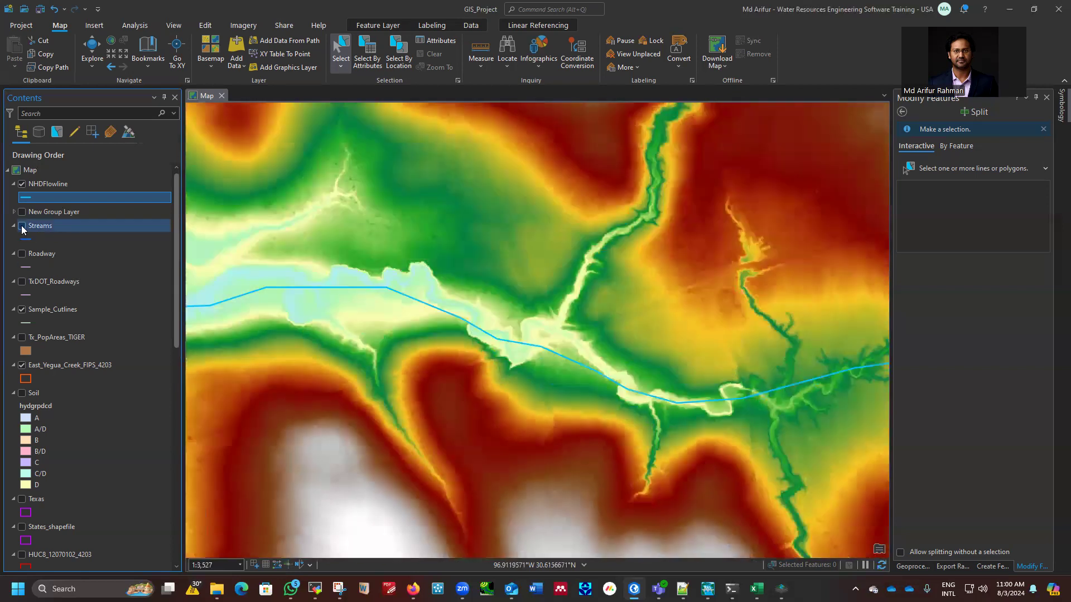
scroll(380, 260, down, 1)
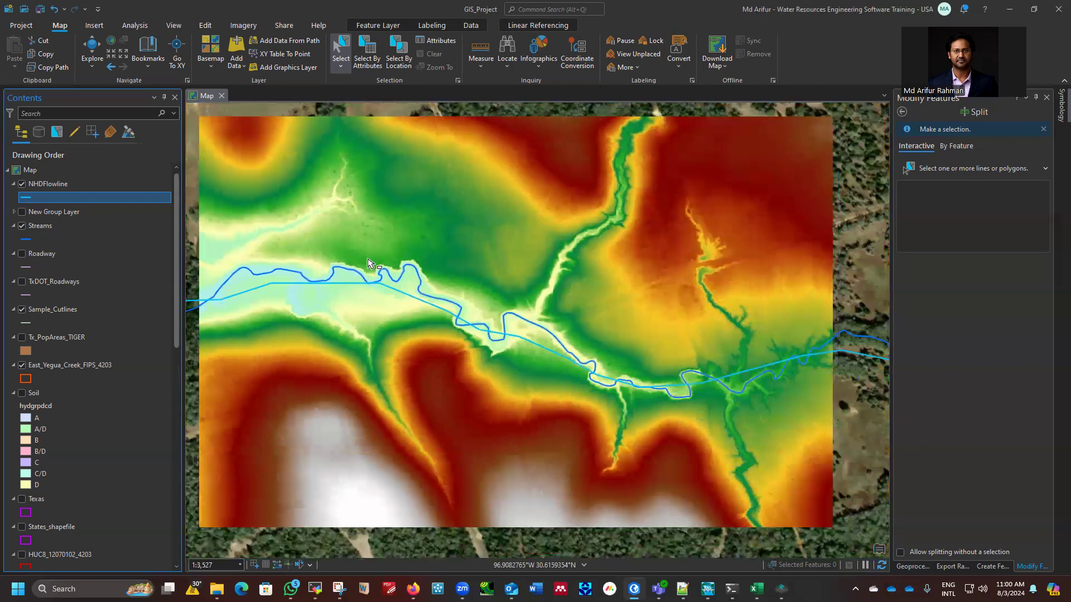
Compare the Streams and NHDFlowline alignments with the terrain channel along the upper reaches of the eastern tributary.
scroll(869, 359, up, 4)
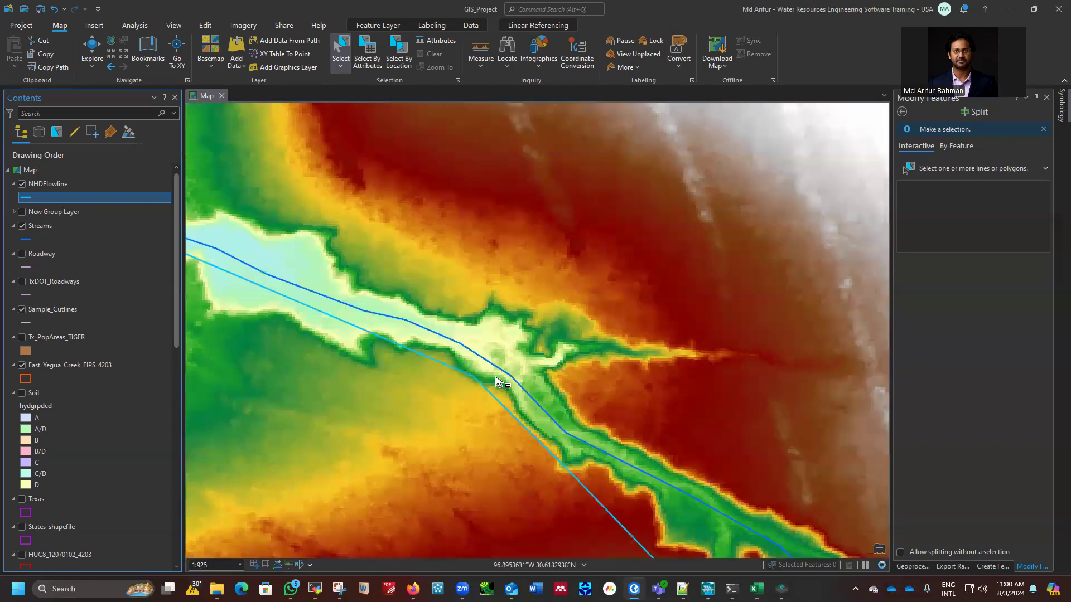
scroll(497, 381, up, 2)
scroll(411, 264, down, 2)
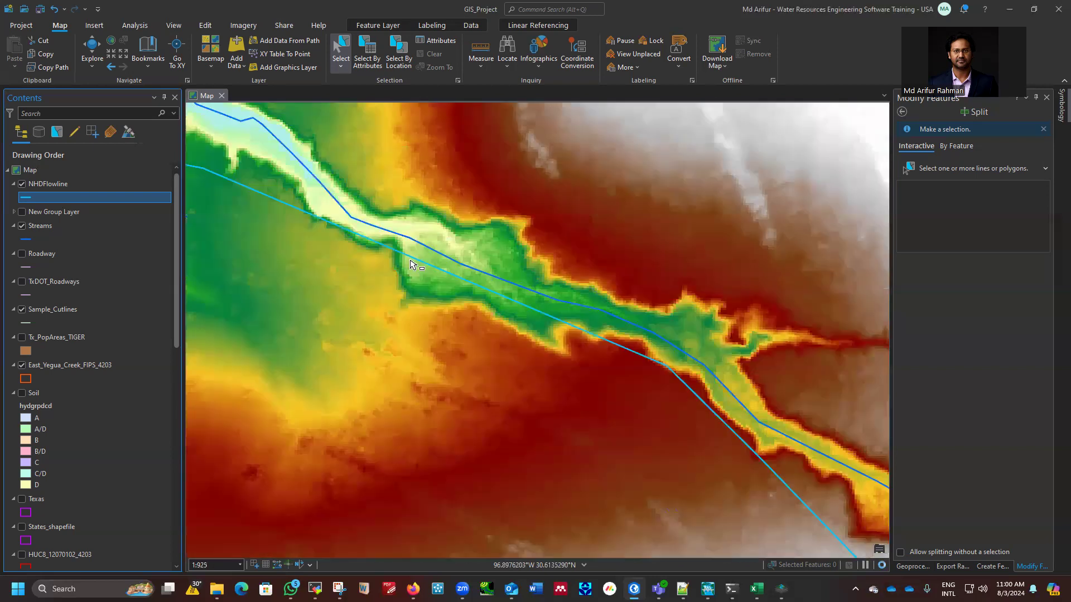
scroll(725, 398, down, 2)
scroll(346, 280, up, 3)
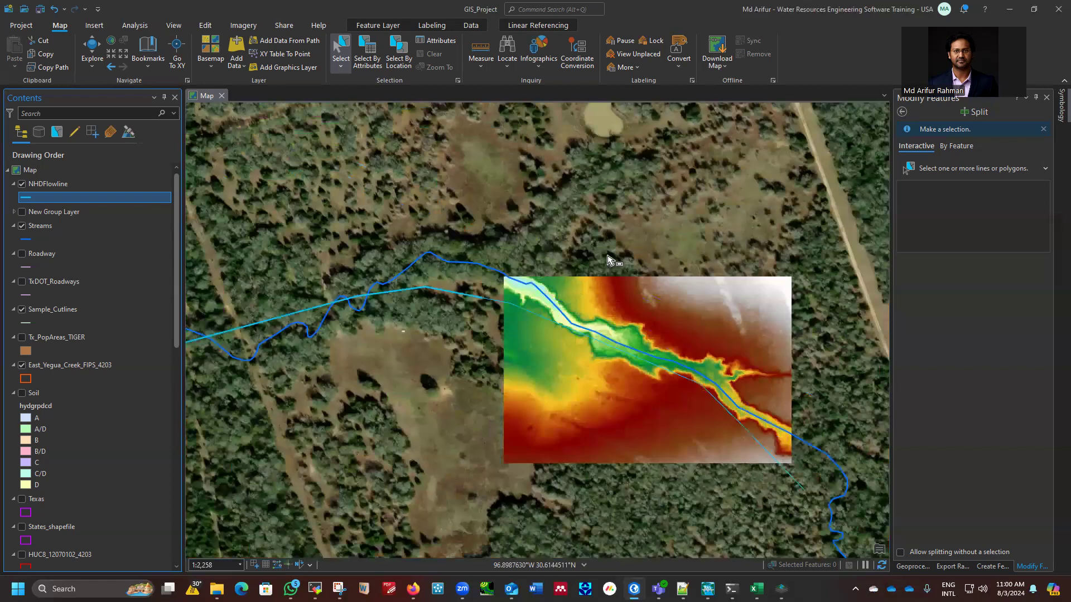
scroll(384, 311, up, 1)
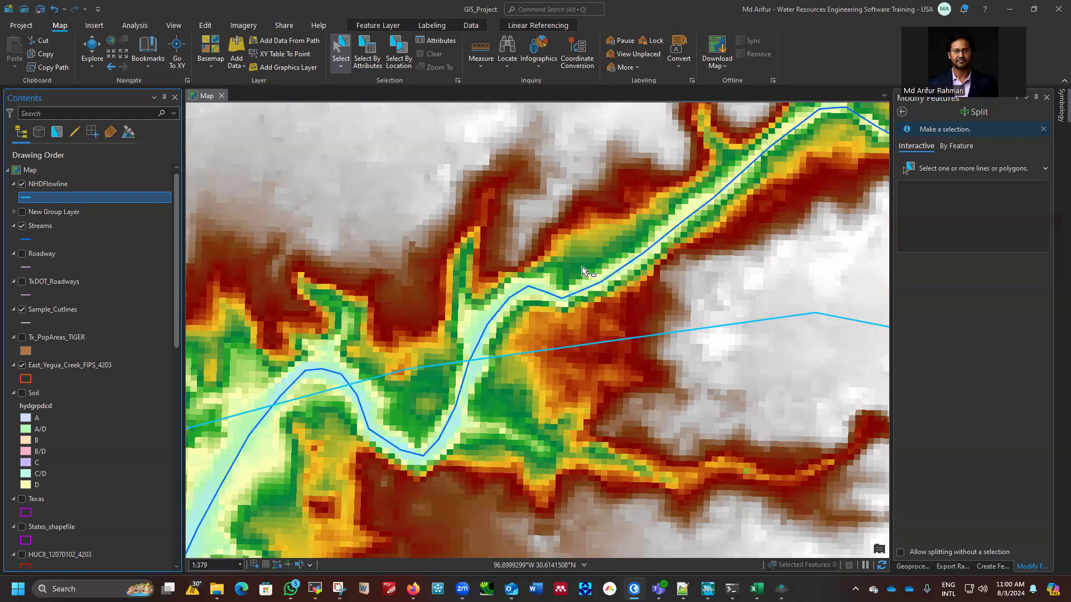
scroll(826, 260, down, 4)
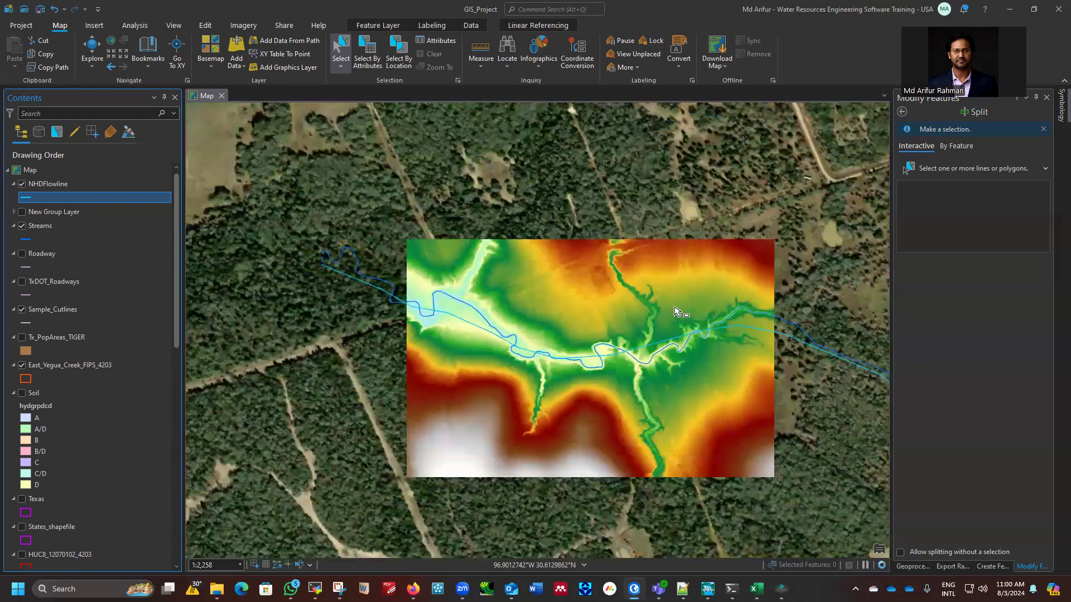
Compare the Streams and NHDFlowline alignments with the terrain near the eastern tributary's confluence and along the western tributary.
scroll(386, 341, down, 4)
scroll(222, 485, up, 4)
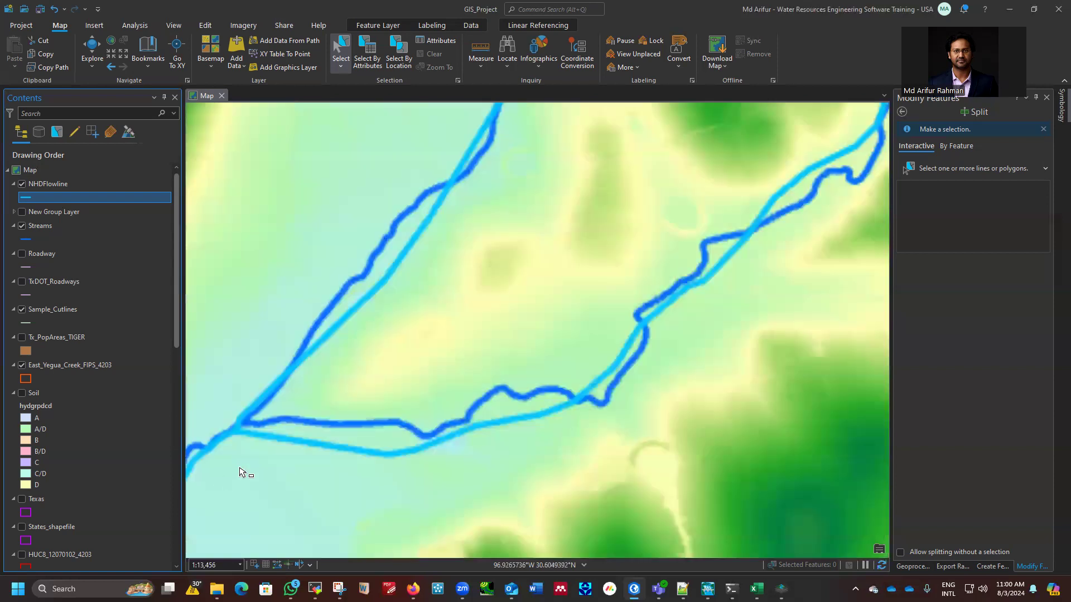
scroll(630, 307, up, 4)
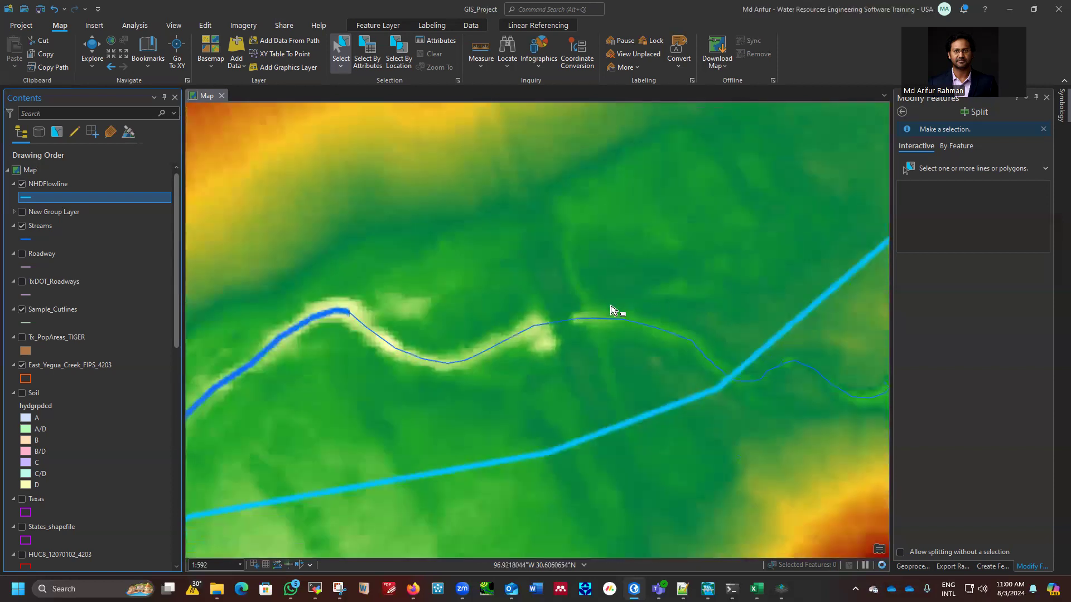
scroll(667, 301, up, 1)
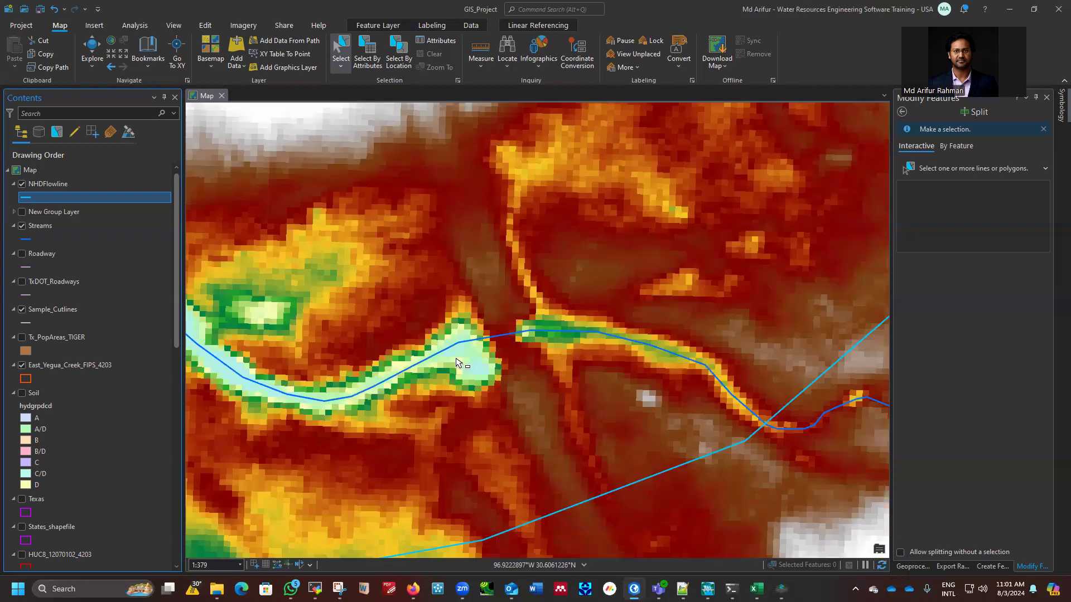
scroll(558, 354, down, 3)
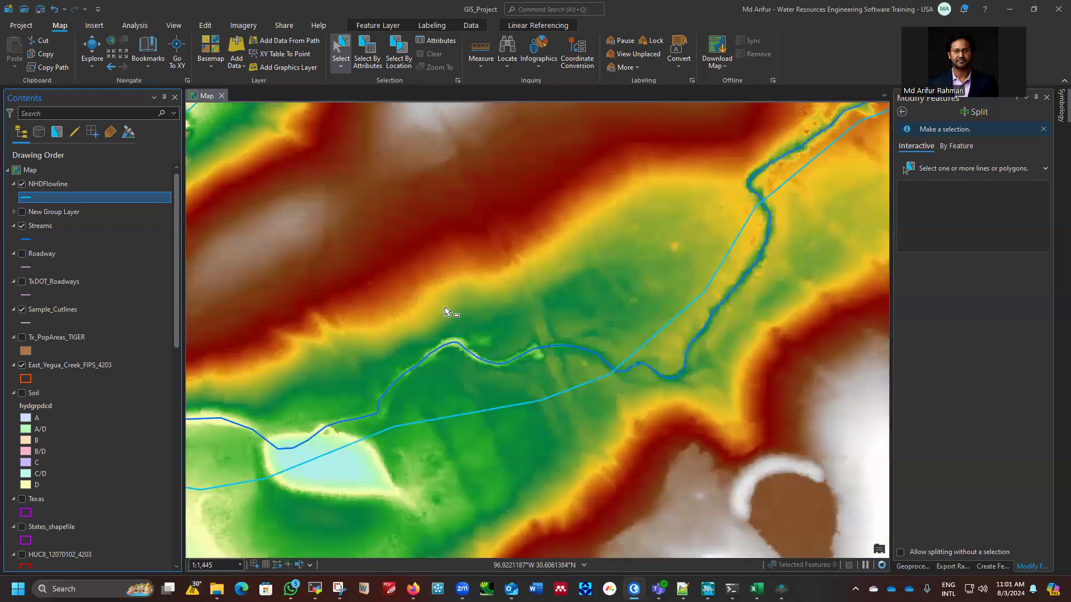
scroll(522, 420, down, 2)
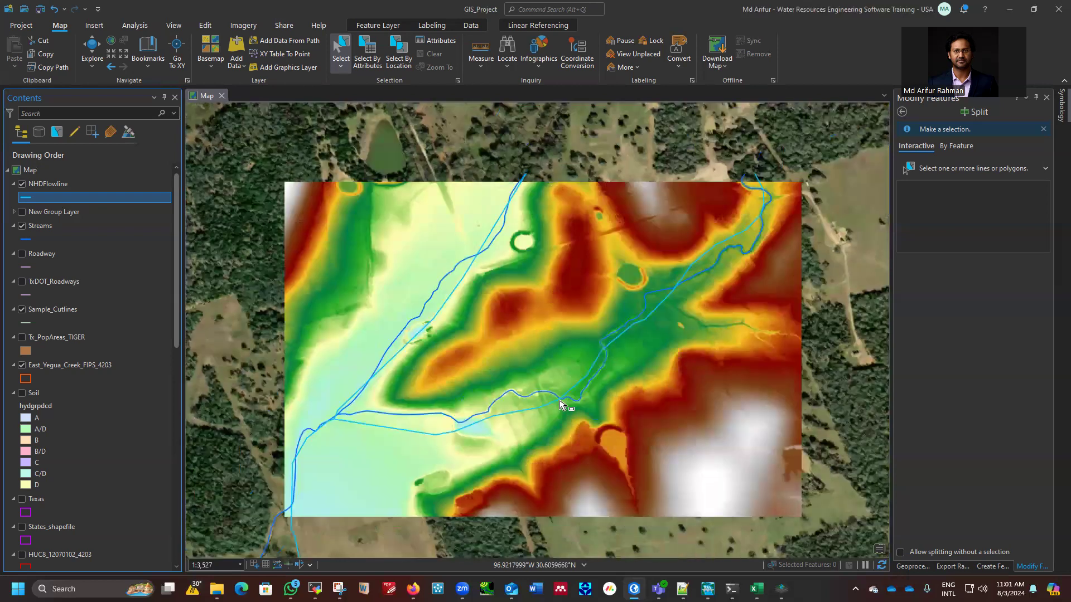
scroll(540, 328, down, 2)
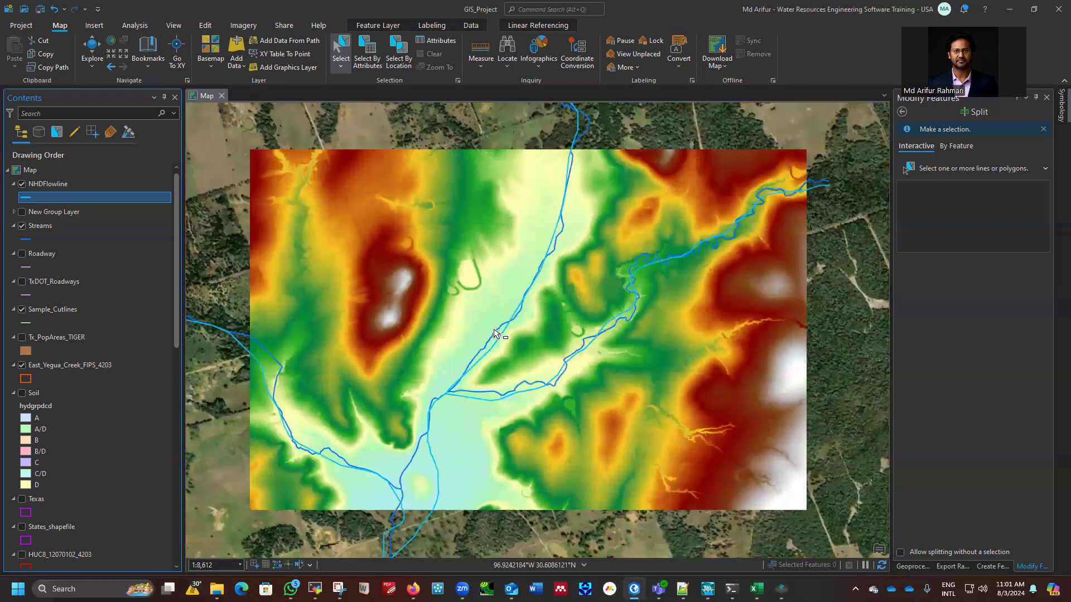
scroll(533, 267, down, 3)
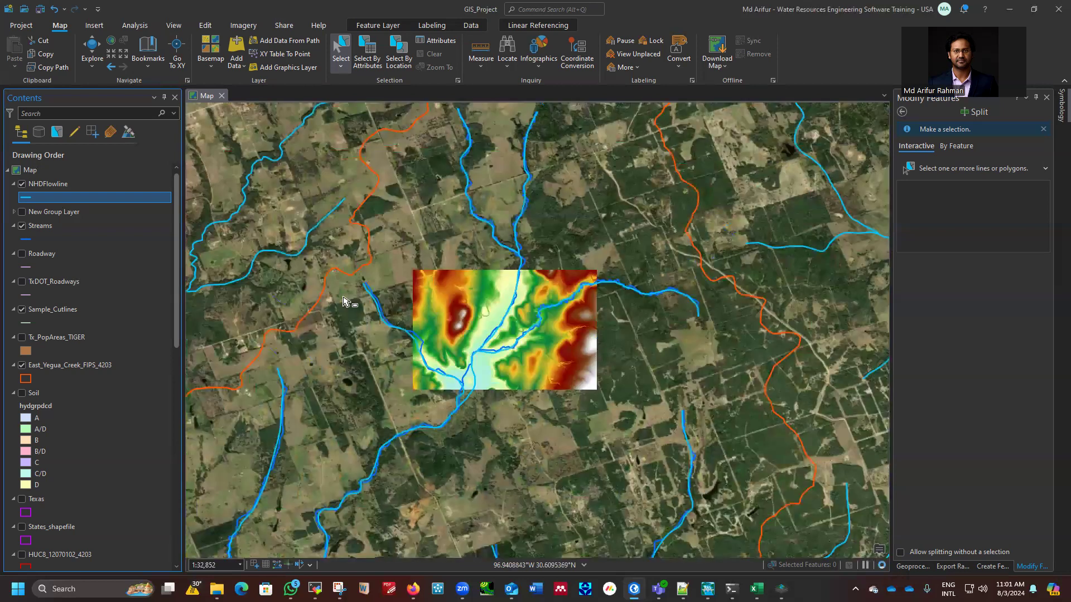
scroll(478, 307, up, 10)
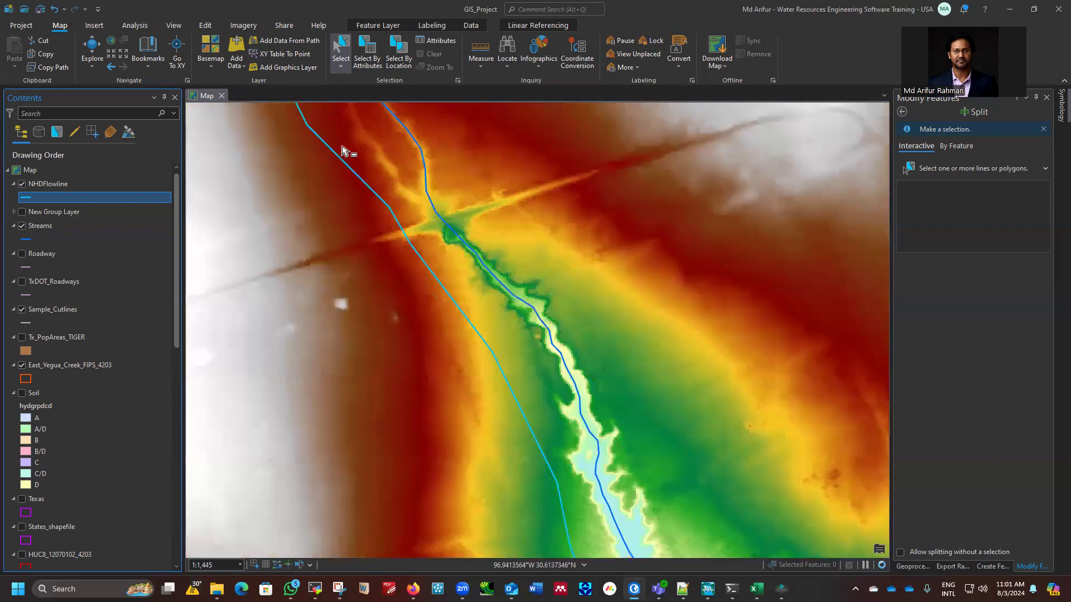
Compare the Streams and NHDFlowline alignments with the terrain channel downstream of the western tributary's embankment crossing and across the wider watershed.
scroll(559, 368, up, 3)
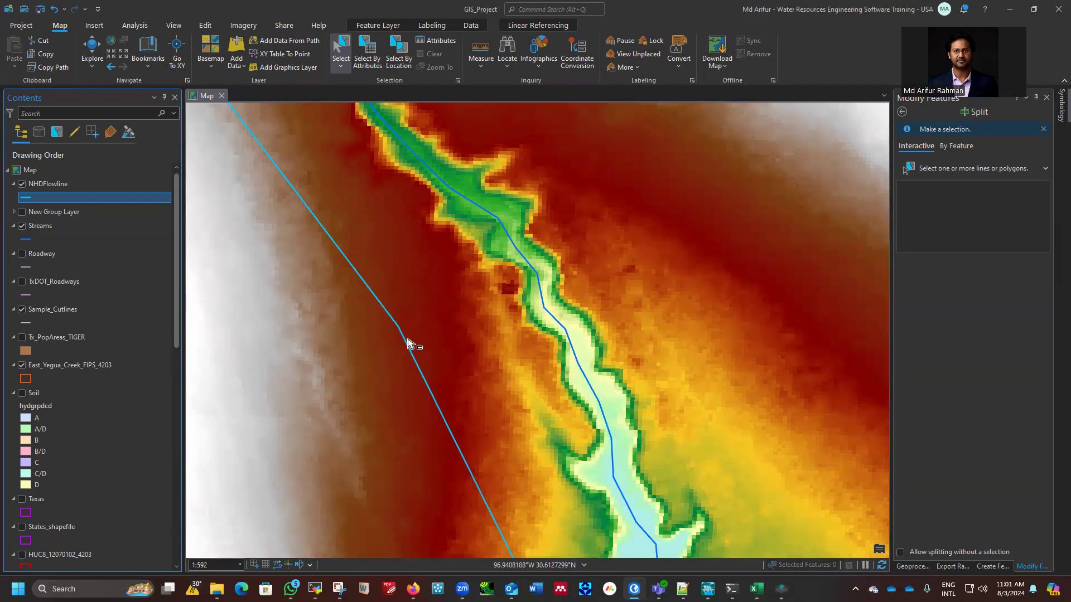
scroll(461, 299, down, 3)
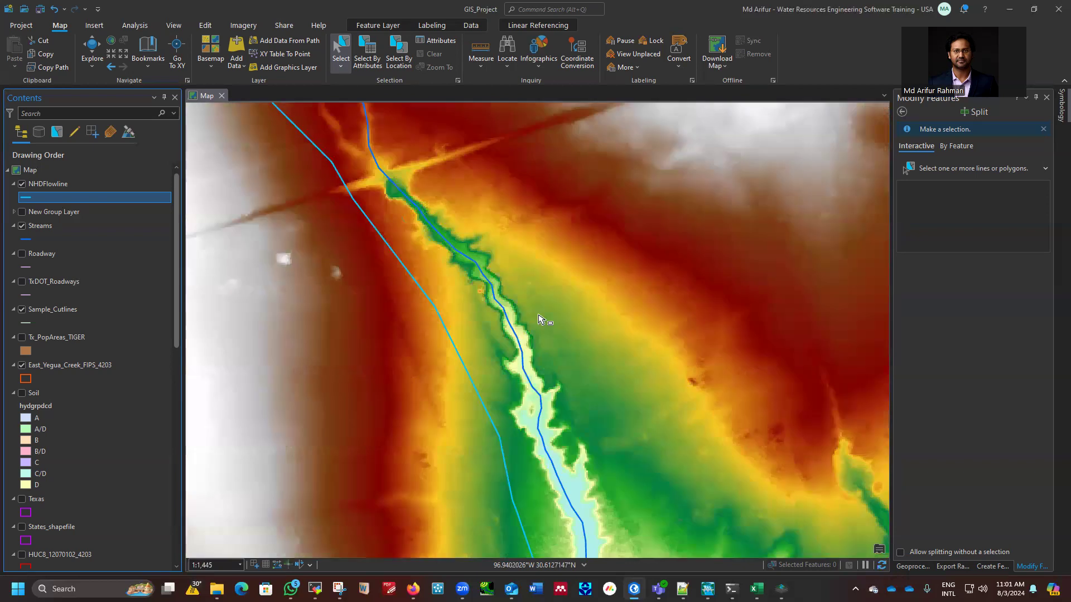
scroll(407, 274, down, 2)
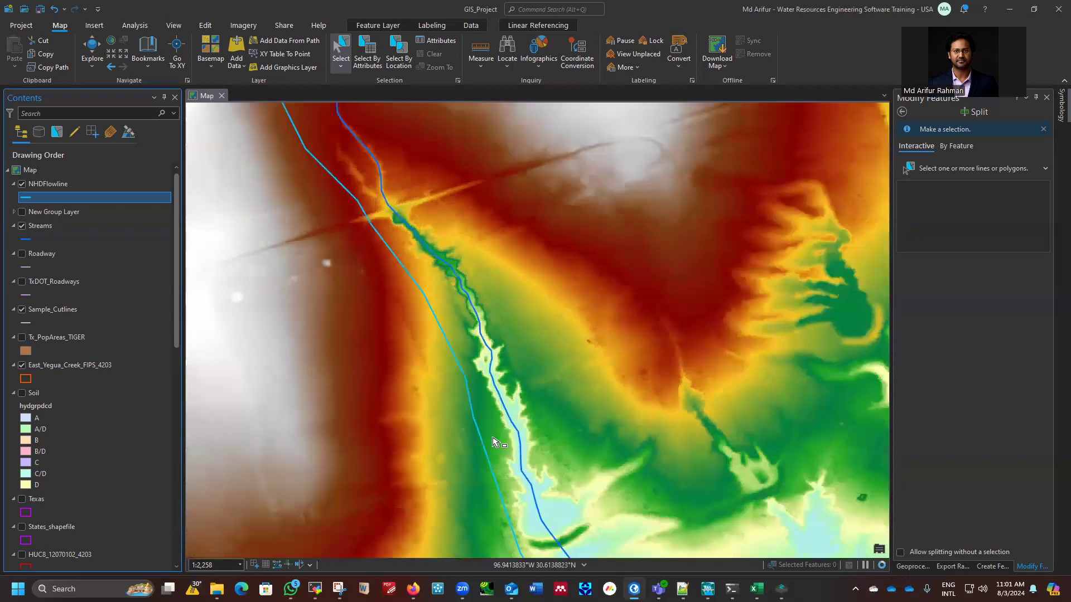
scroll(493, 442, up, 4)
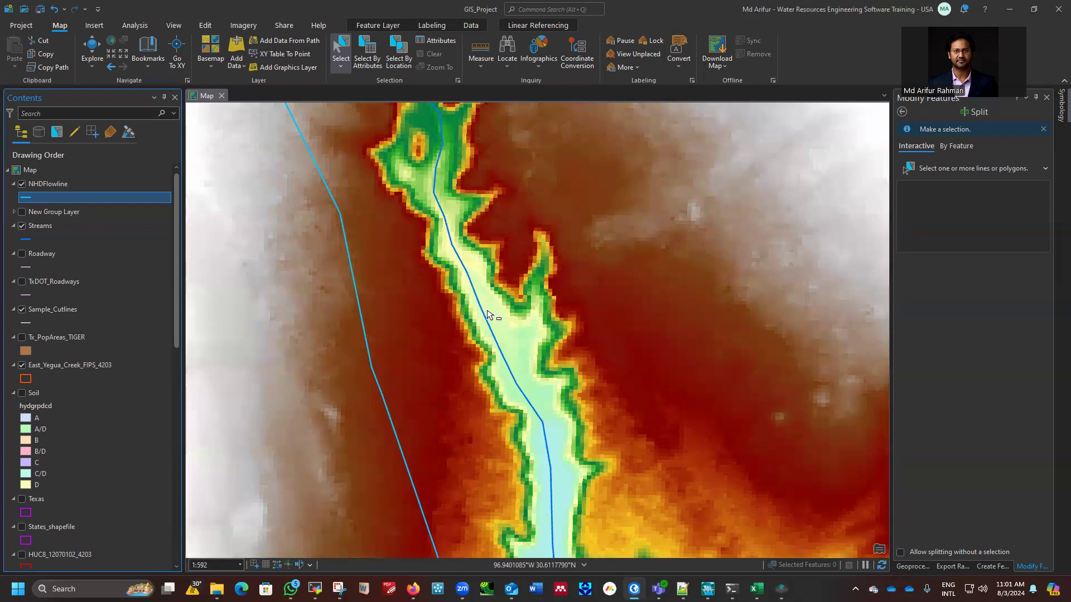
scroll(465, 287, down, 1)
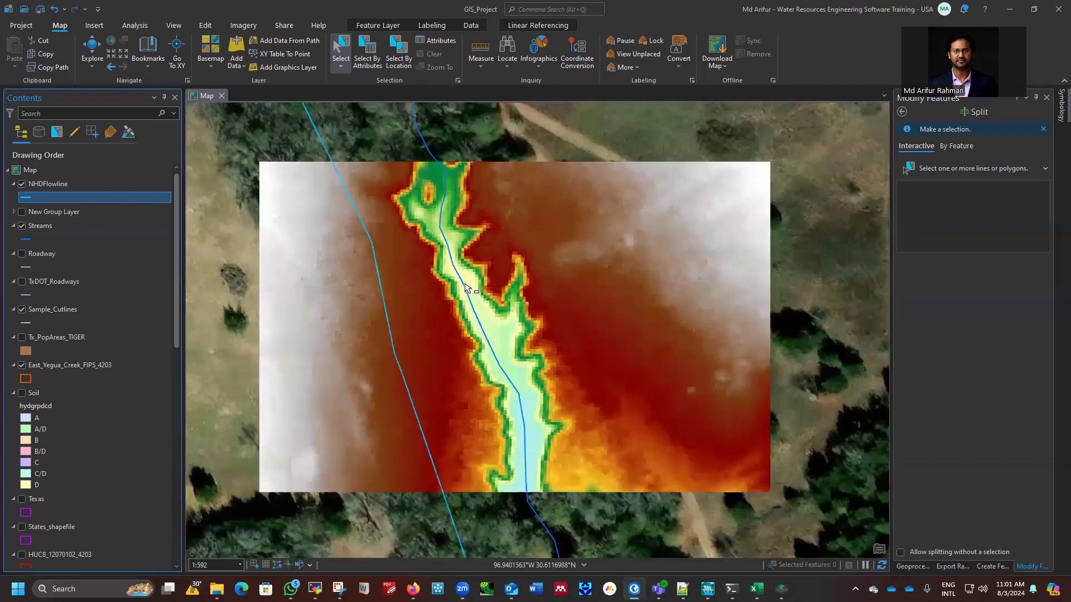
scroll(500, 385, down, 3)
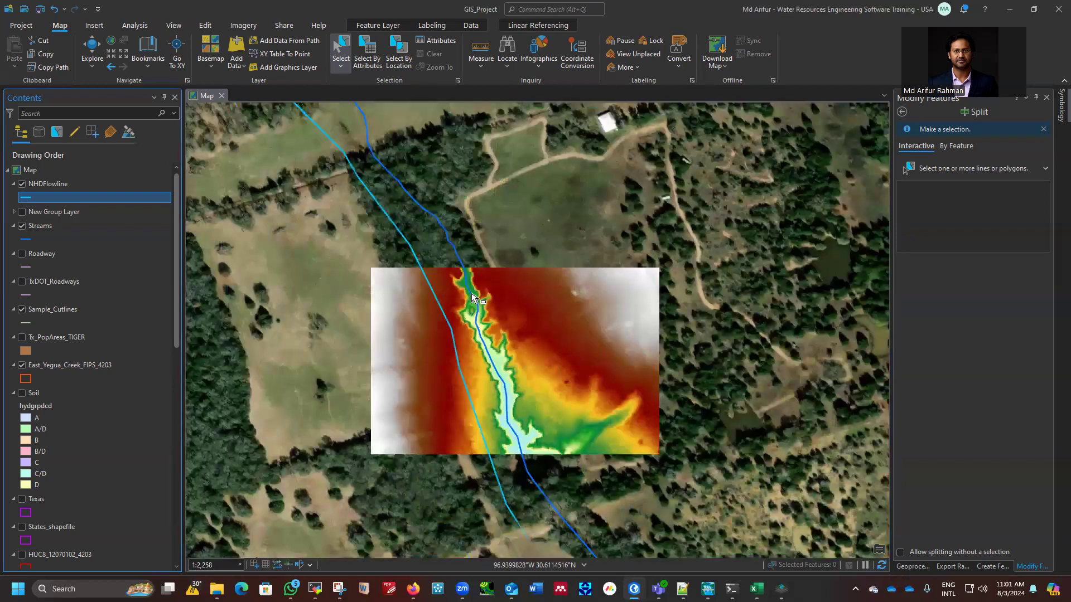
scroll(420, 267, down, 2)
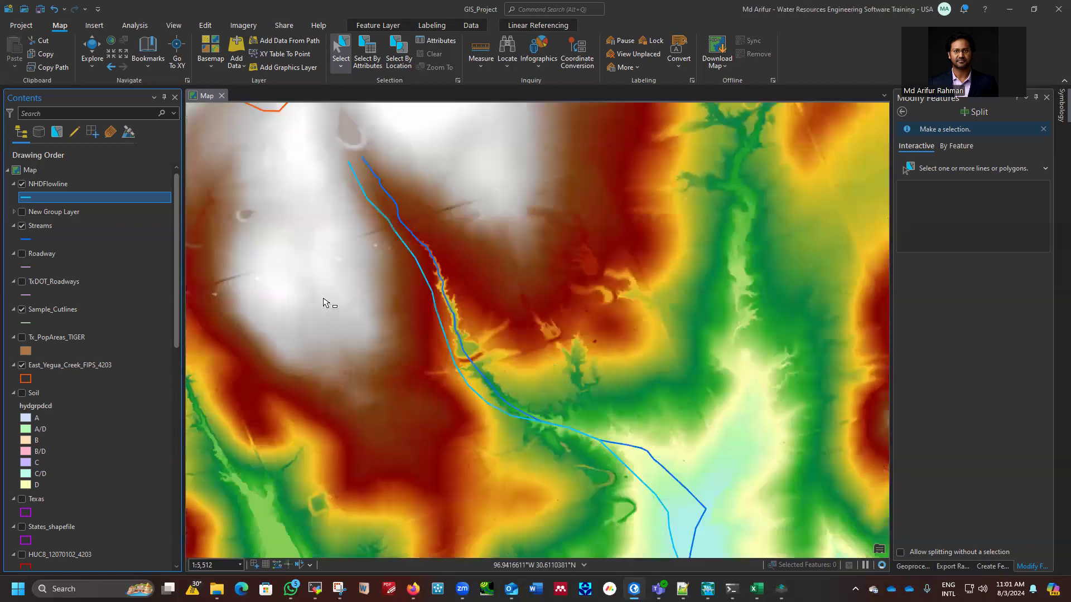
scroll(322, 299, down, 4)
scroll(438, 243, down, 4)
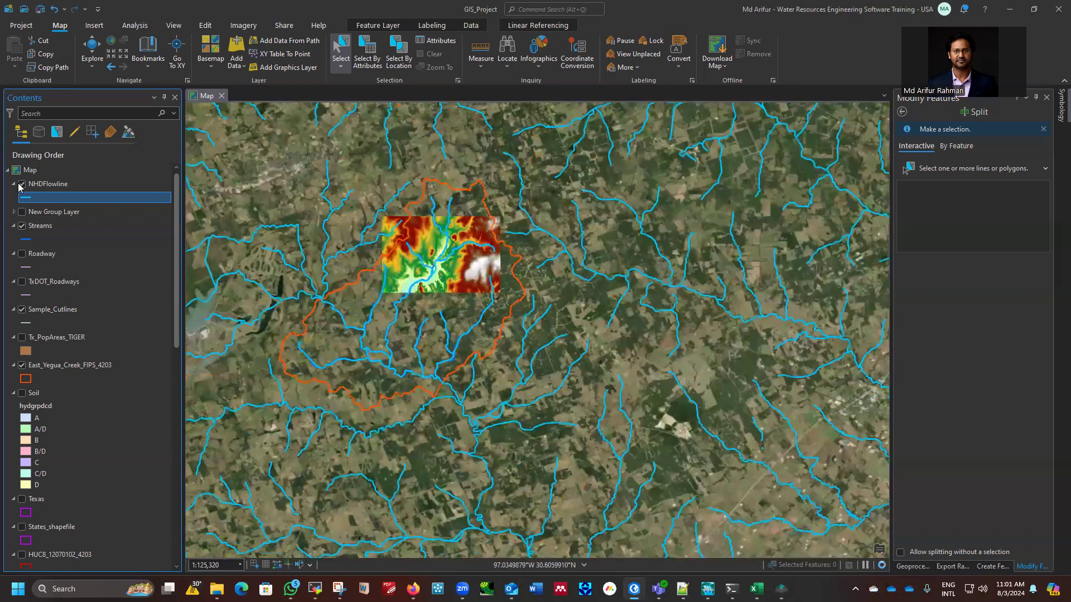
Hide NHDFlowline and display the TxDOT_Roadways layer to view the road network across and around the East Yegua Creek watershed.
click(22, 185)
scroll(265, 296, up, 2)
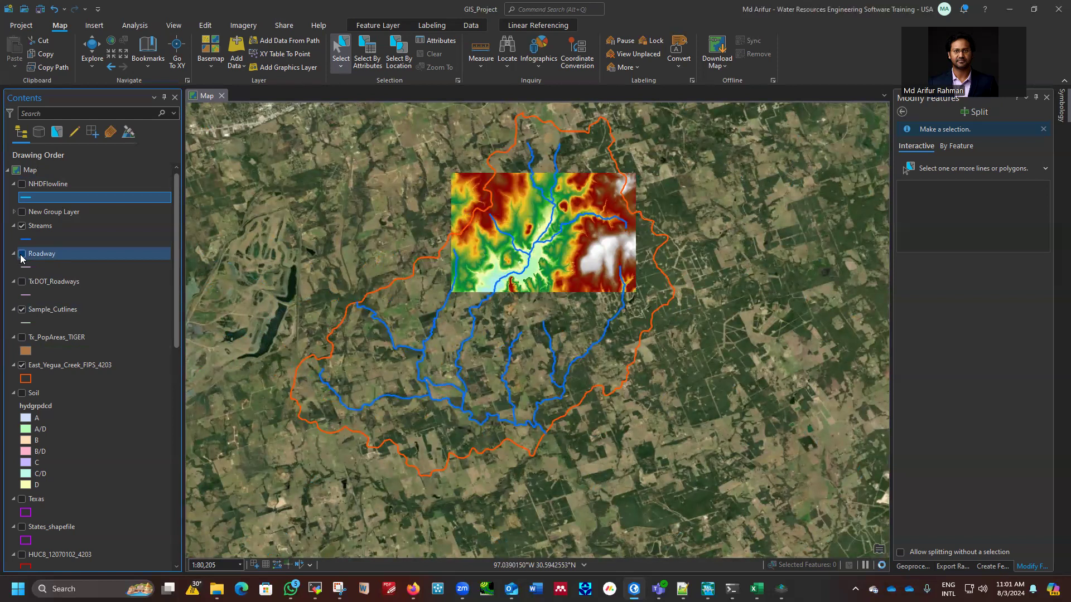
click(21, 282)
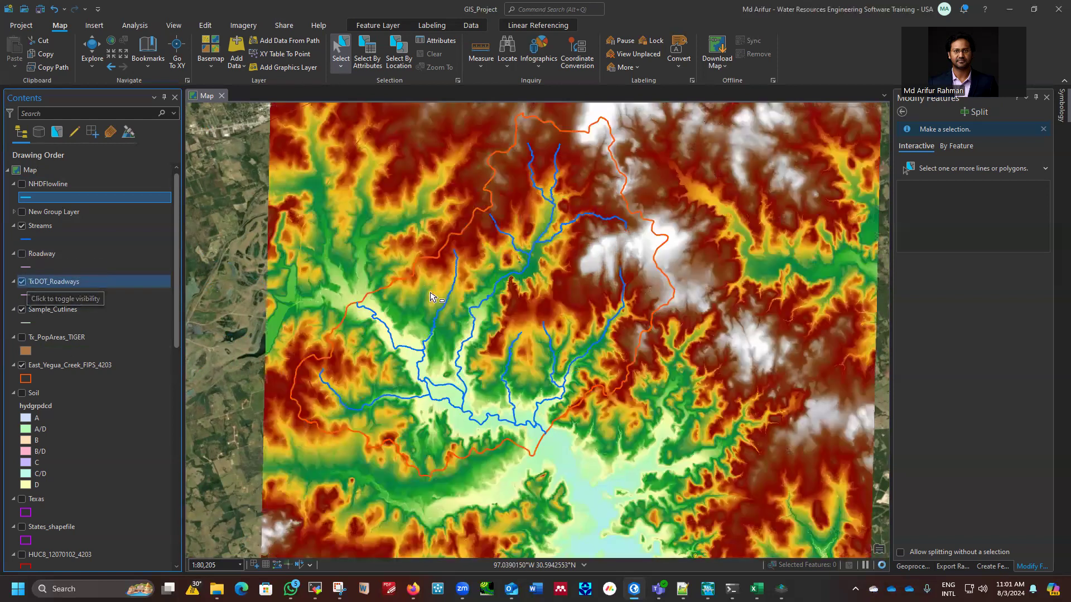
scroll(581, 345, down, 2)
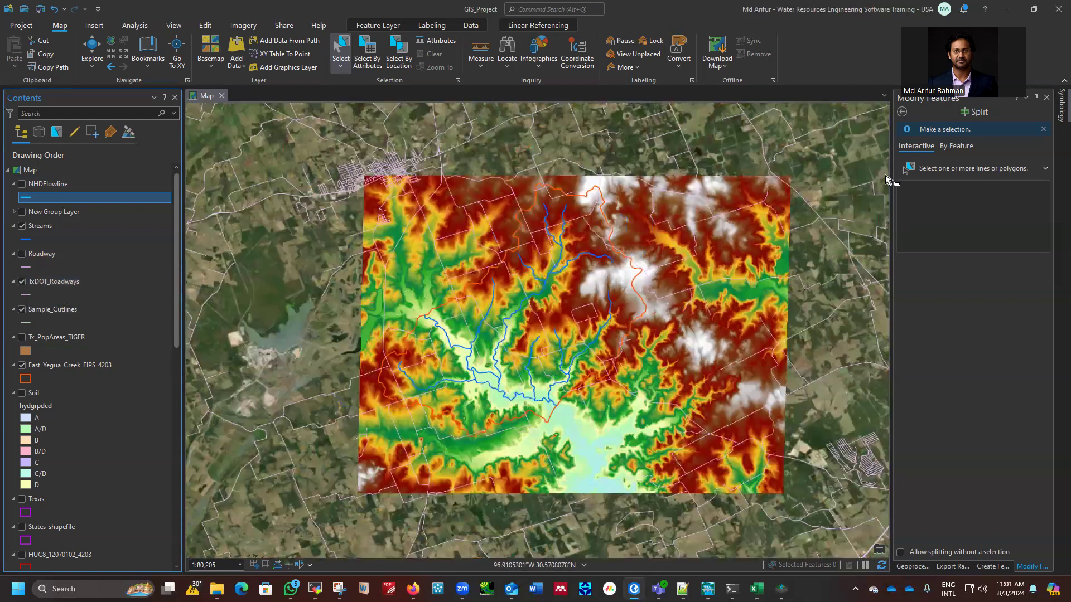
scroll(730, 386, down, 5)
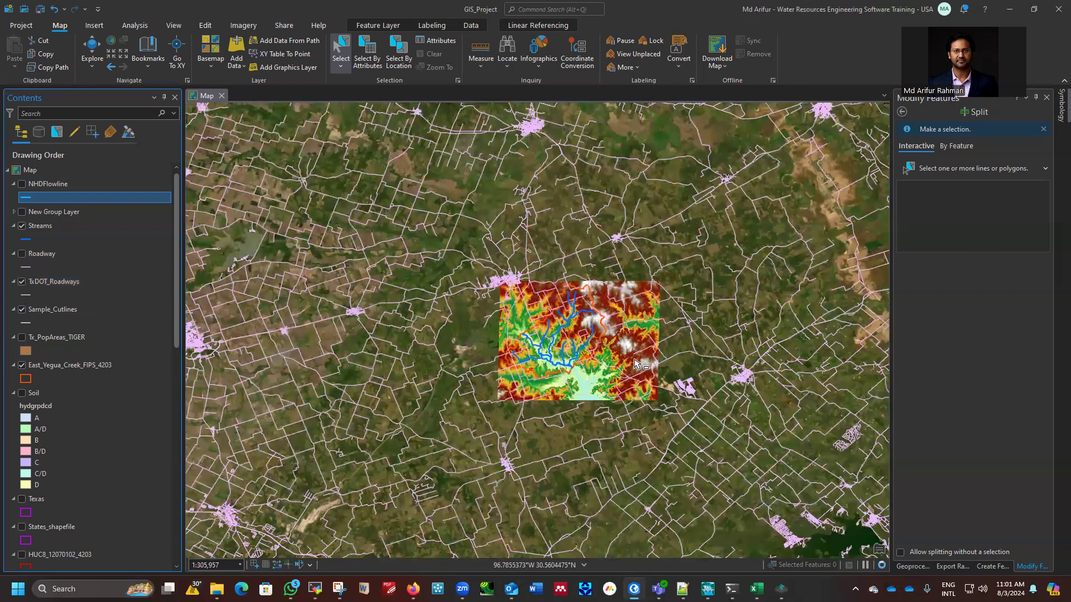
scroll(635, 359, up, 4)
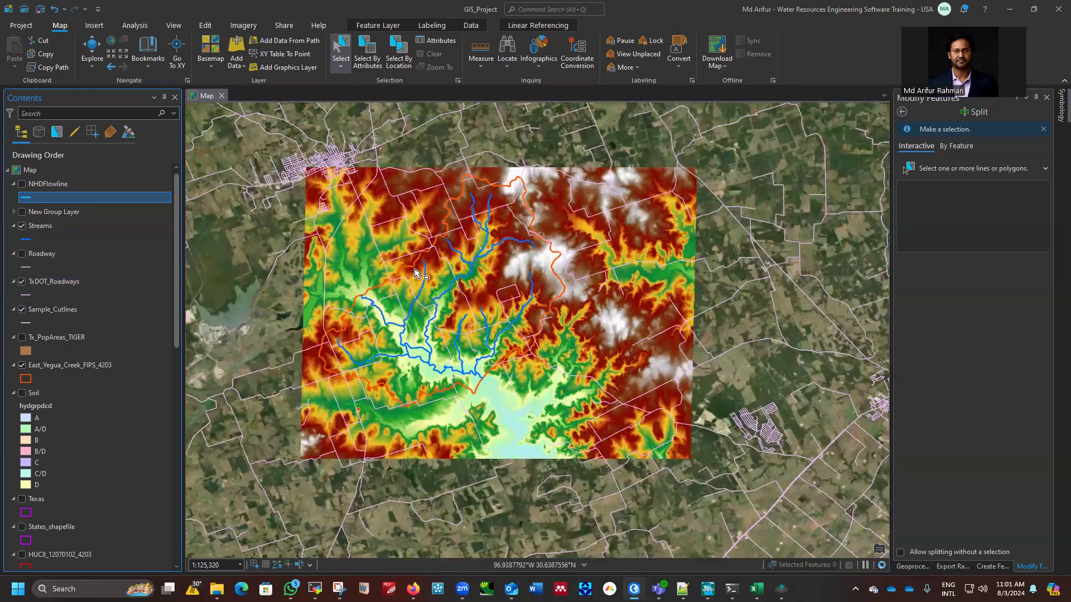
scroll(424, 244, up, 2)
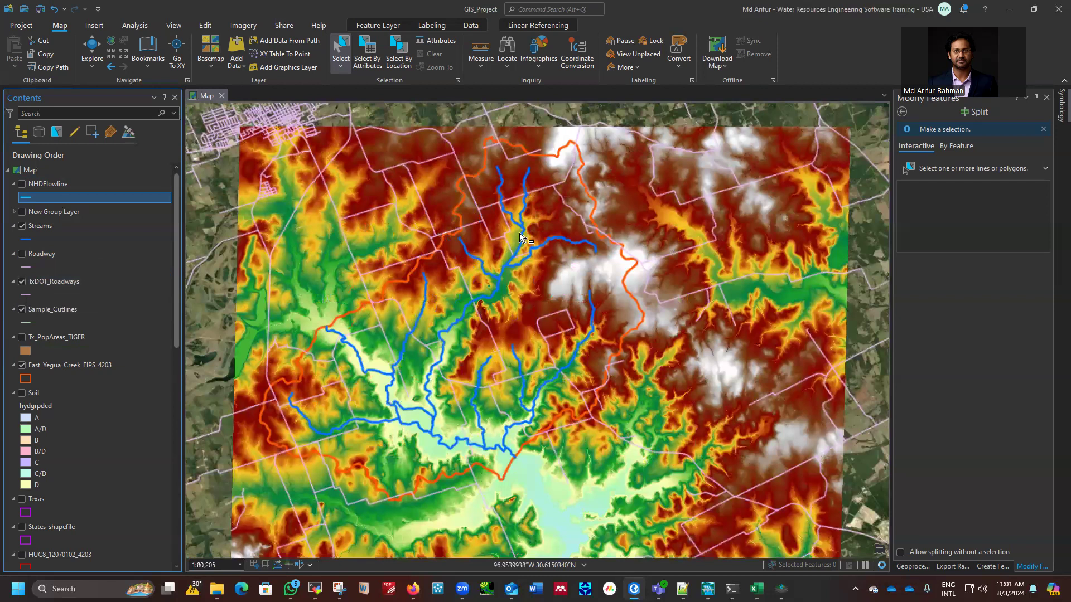
Hide TxDOT_Roadways and display the Roadway layer in its place.
click(22, 281)
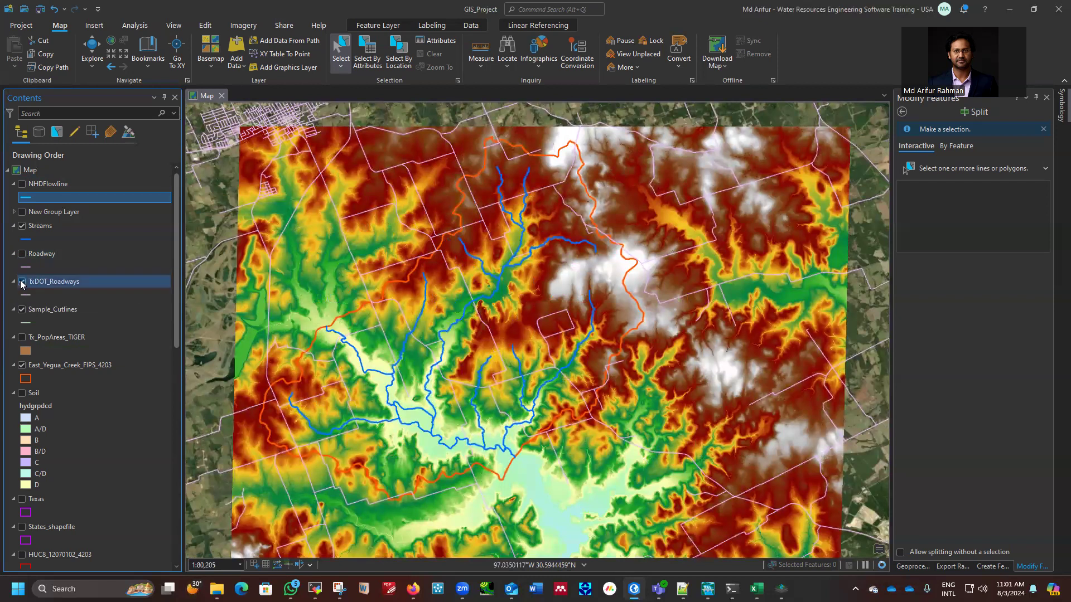
click(18, 256)
click(22, 255)
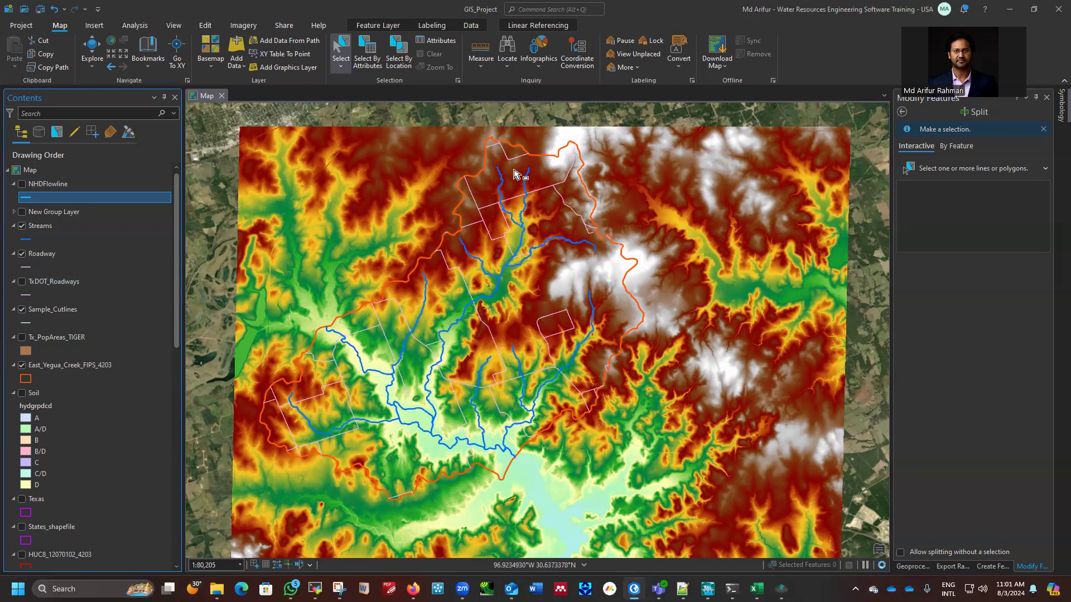
Examine on the terrain where the two northern tributaries cross the Roadway line, including the Sample_Cutlines at both crossings.
scroll(515, 173, up, 2)
scroll(534, 224, up, 5)
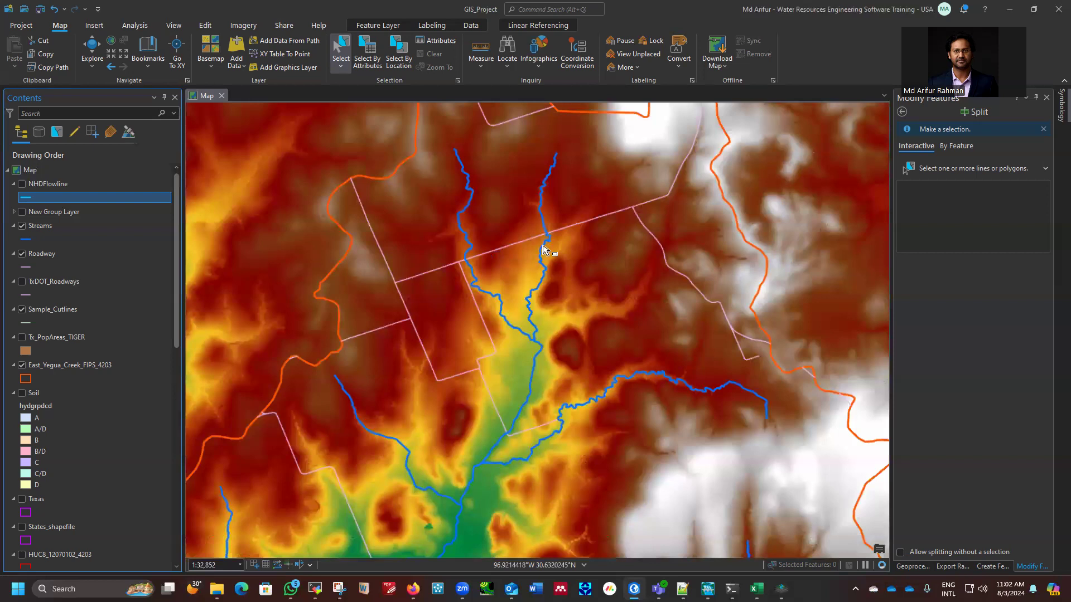
scroll(558, 252, up, 7)
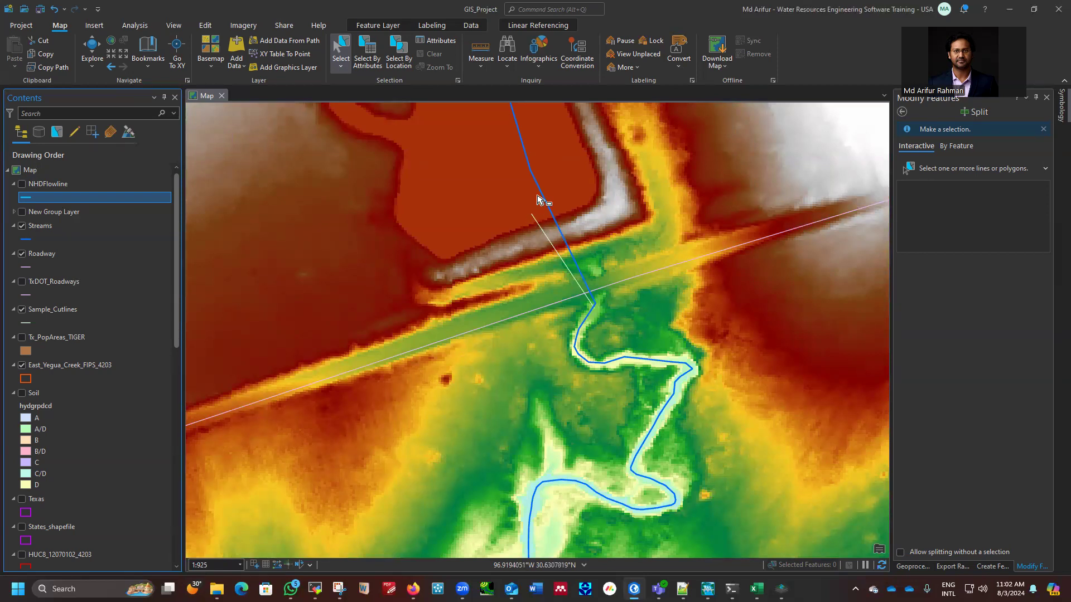
scroll(600, 244, down, 5)
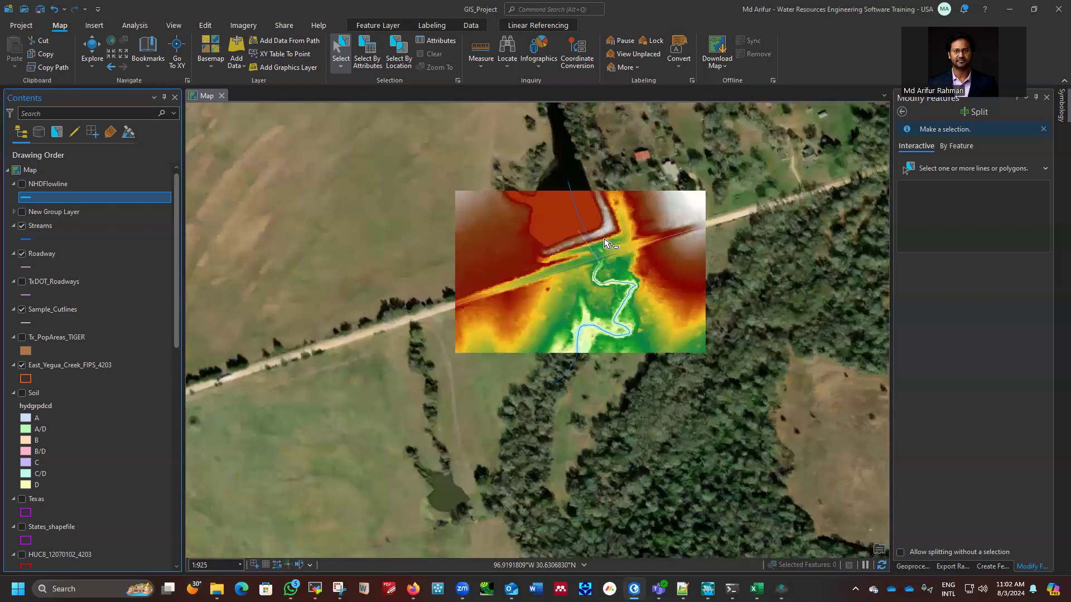
scroll(619, 280, up, 1)
scroll(378, 325, down, 2)
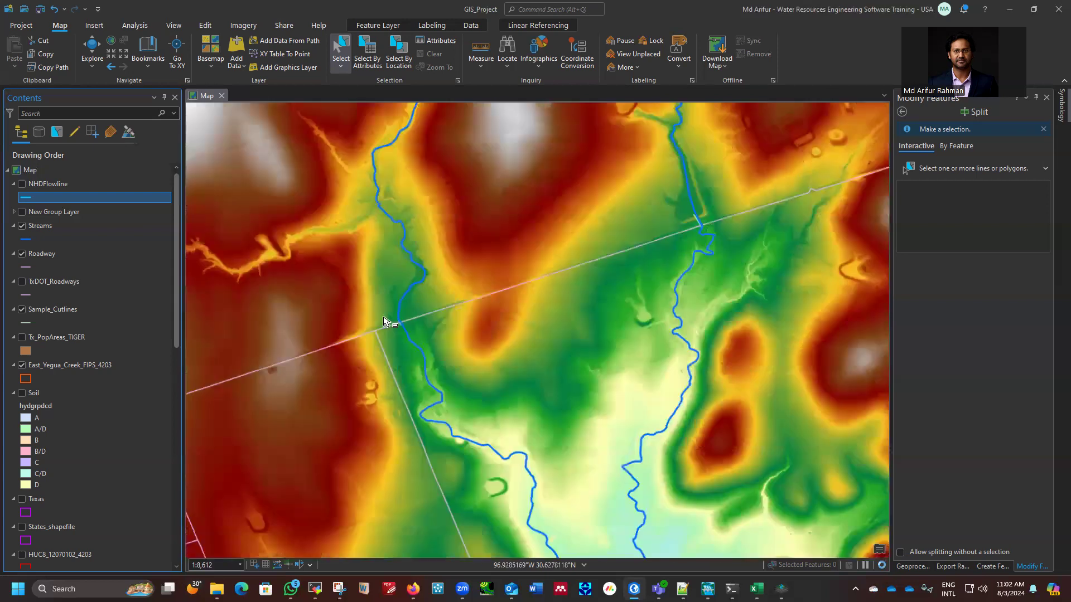
scroll(445, 357, up, 5)
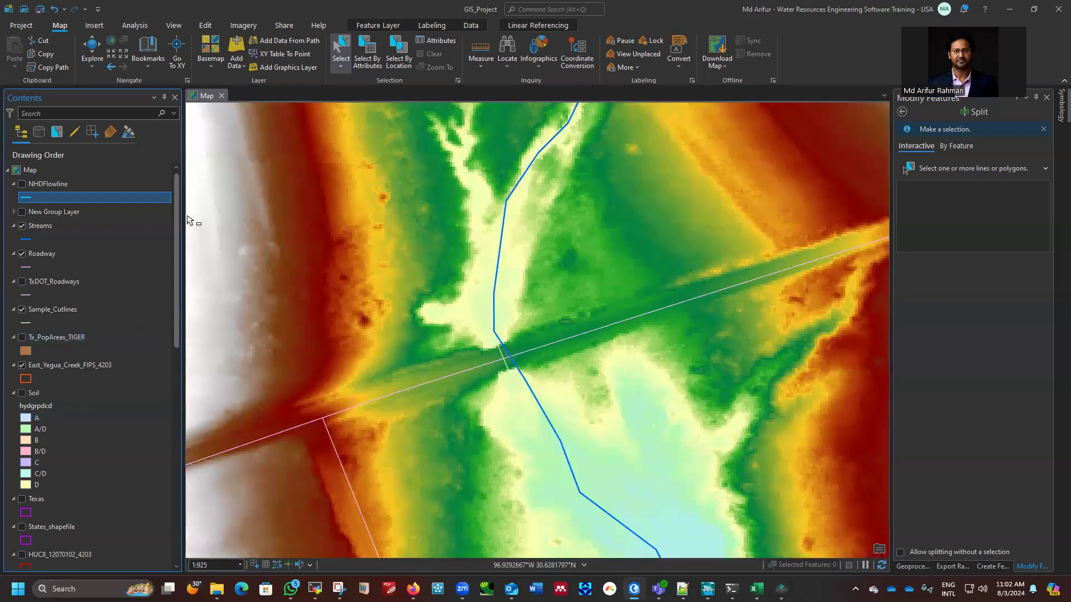
Hide the DEM_ft.tif terrain to expose the World Imagery beneath the streams and roads.
drag(178, 216, 191, 481)
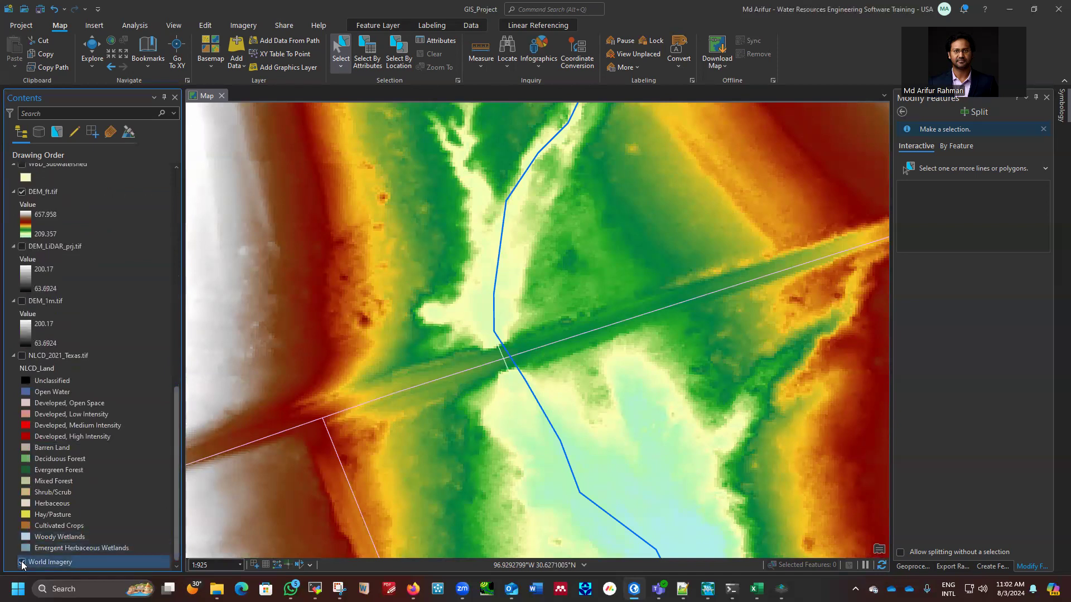
scroll(50, 274, up, 3)
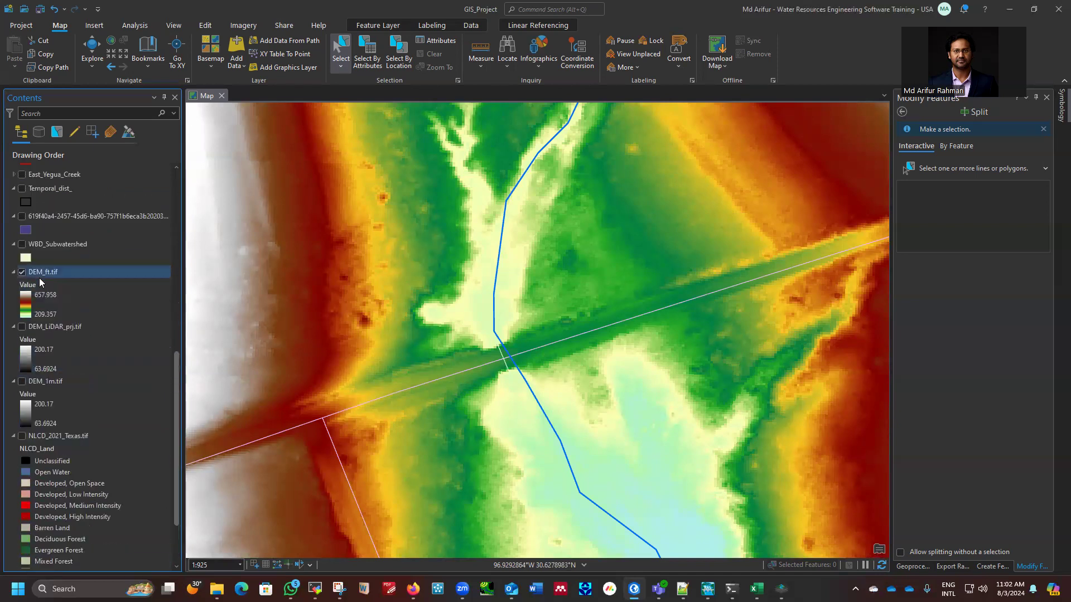
click(23, 274)
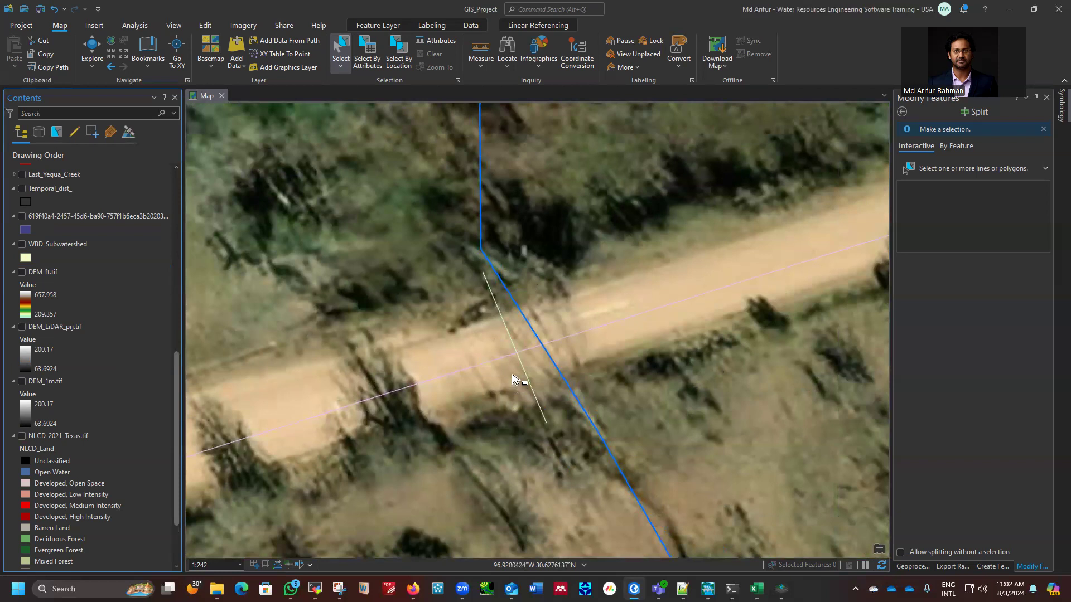
Examine the two northern tributaries' road crossings on the imagery, from the western crossing out to the watershed's northern part.
scroll(522, 385, down, 2)
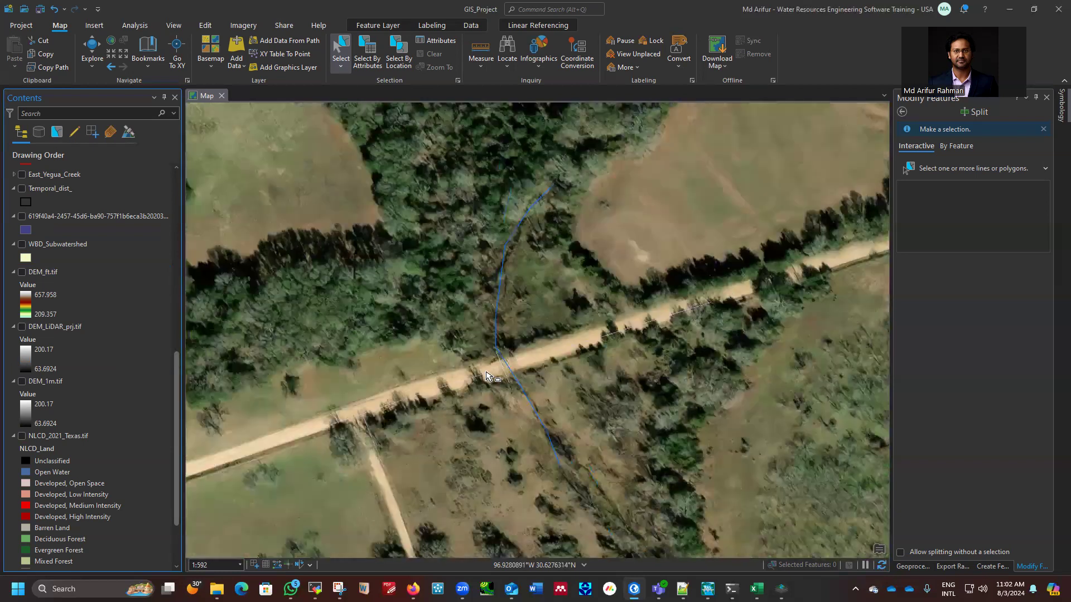
scroll(473, 365, down, 2)
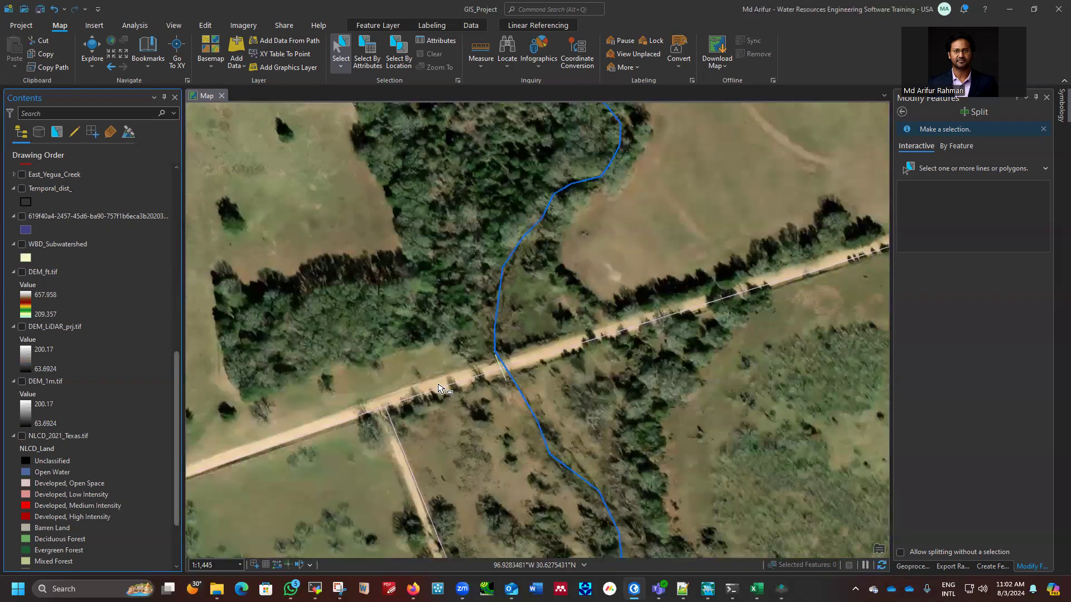
scroll(438, 389, down, 2)
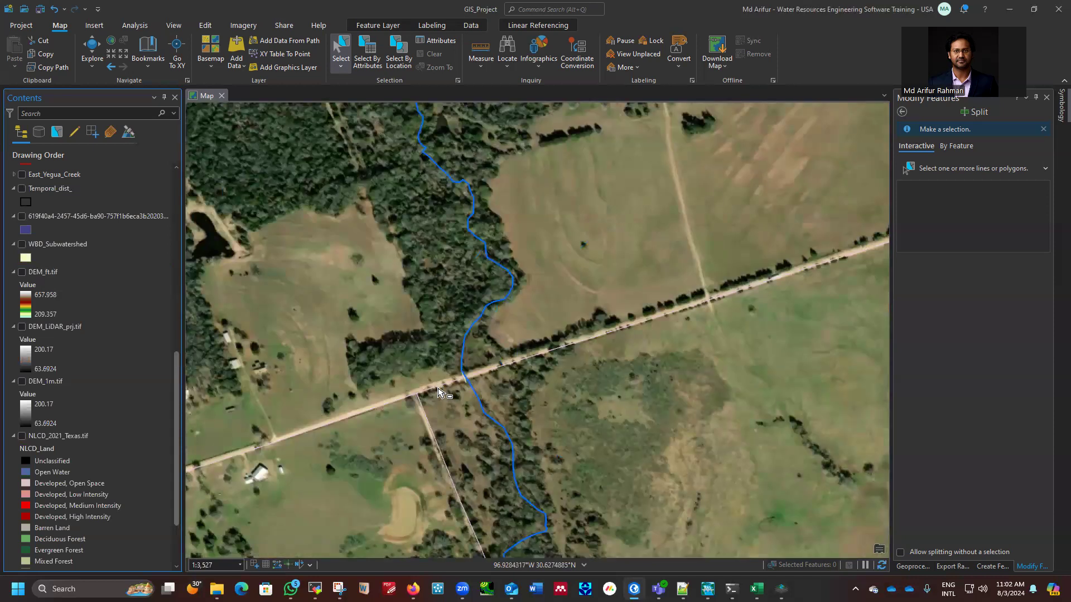
scroll(491, 401, down, 2)
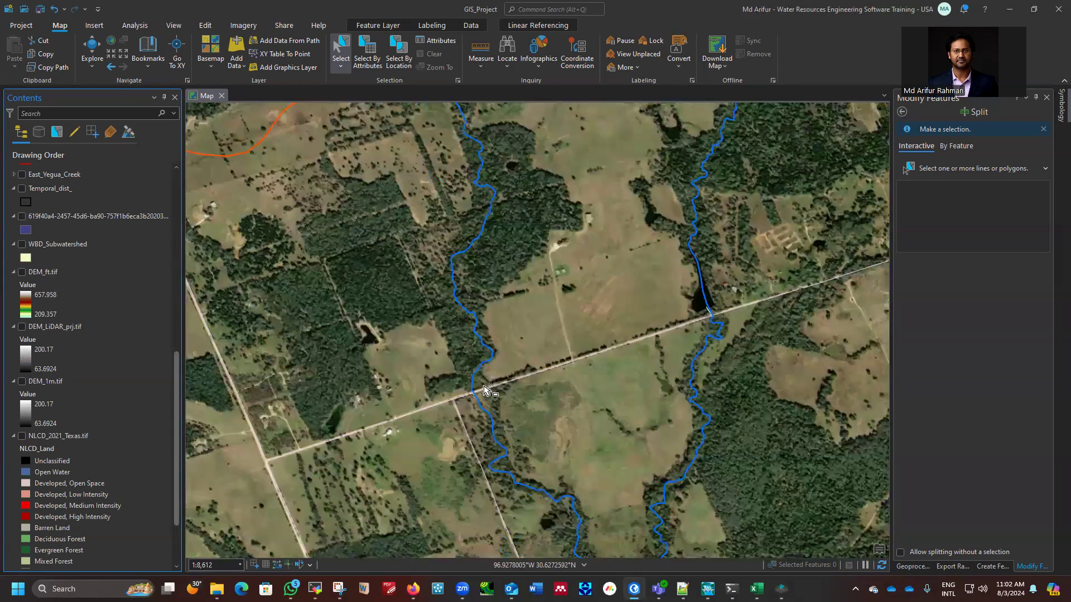
scroll(462, 385, down, 1)
scroll(652, 337, down, 1)
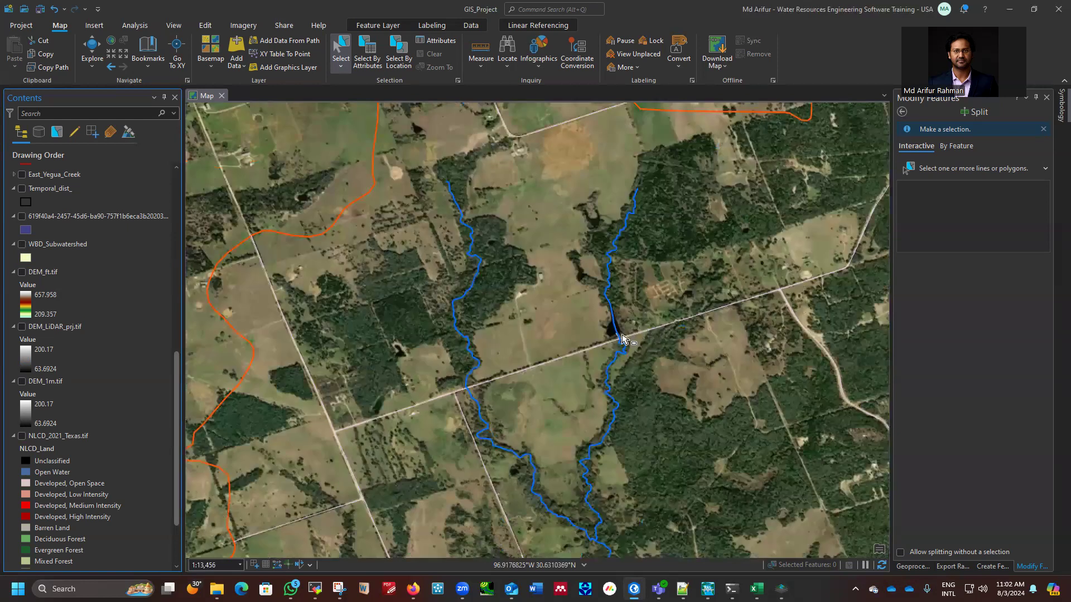
scroll(402, 299, down, 1)
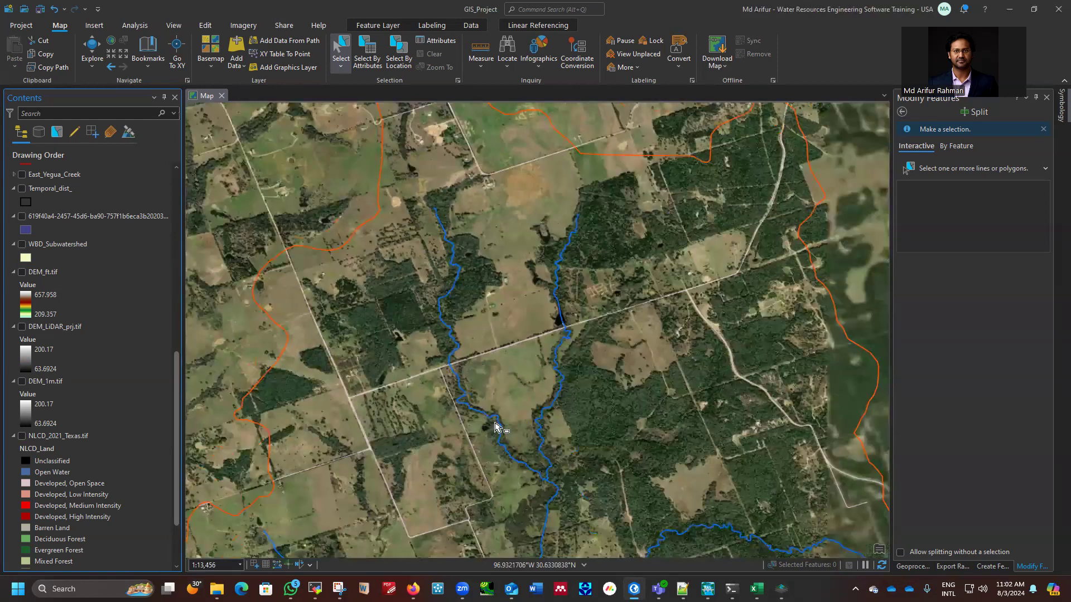
scroll(500, 267, down, 1)
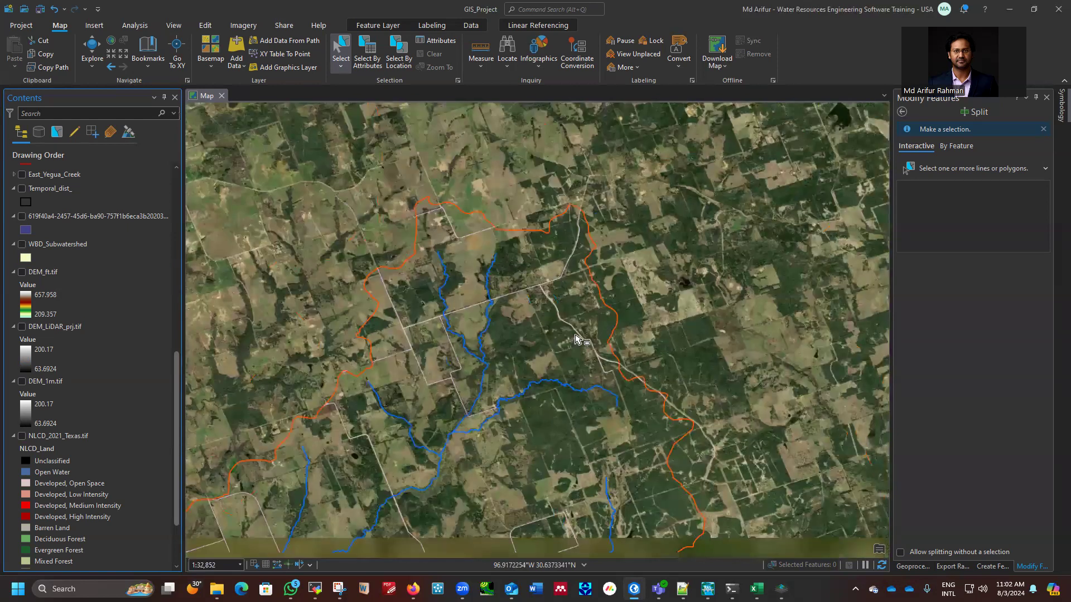
scroll(581, 340, down, 1)
Examine on the imagery the road crossing of the main stream downstream of the tributary confluences.
scroll(546, 349, up, 2)
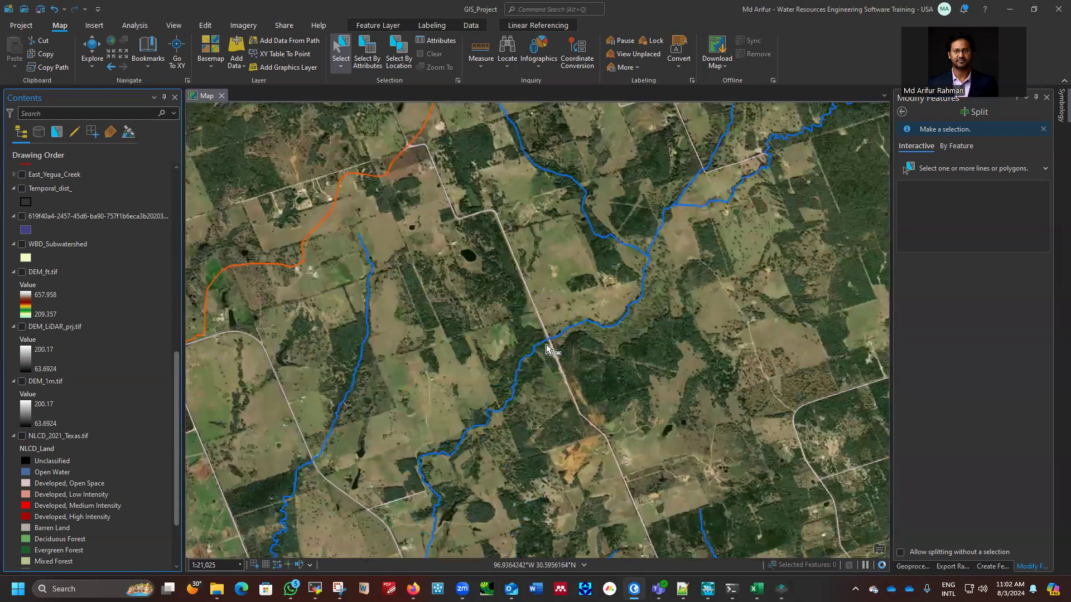
scroll(553, 310, up, 6)
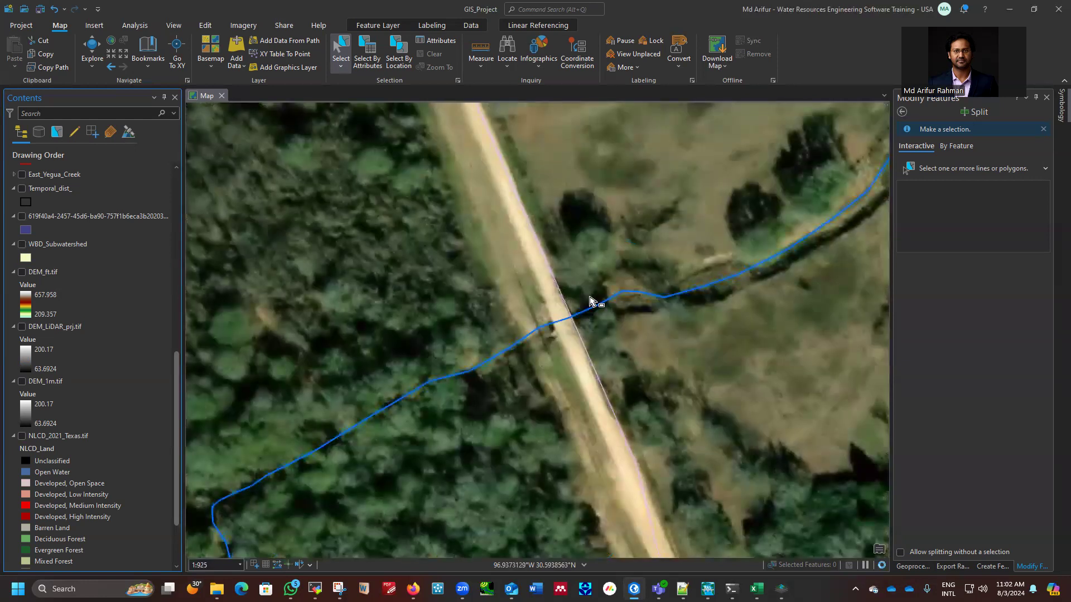
scroll(544, 335, up, 3)
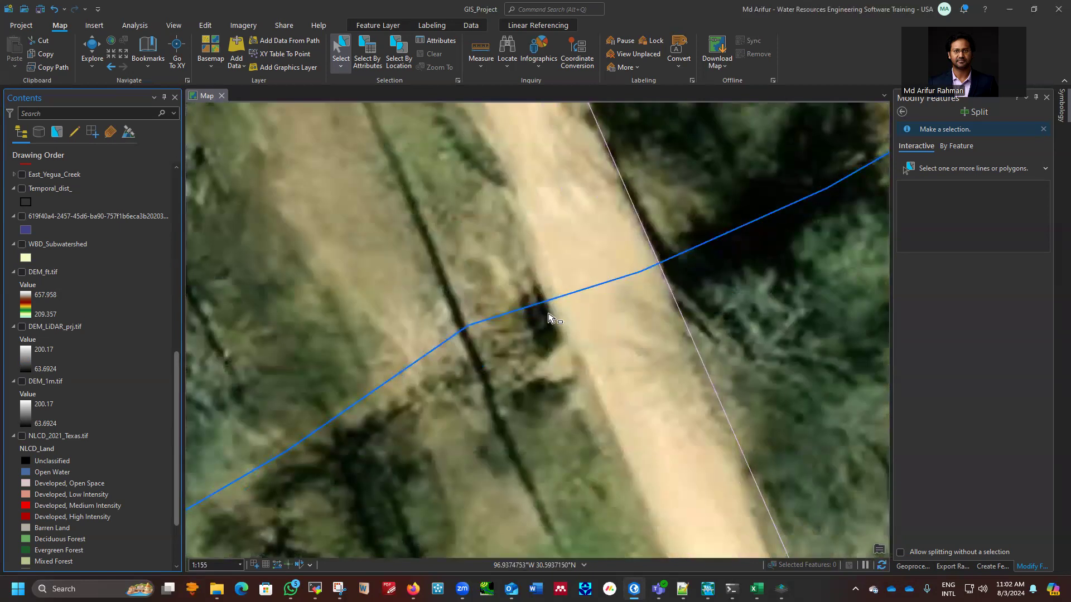
scroll(610, 291, down, 1)
scroll(610, 291, down, 2)
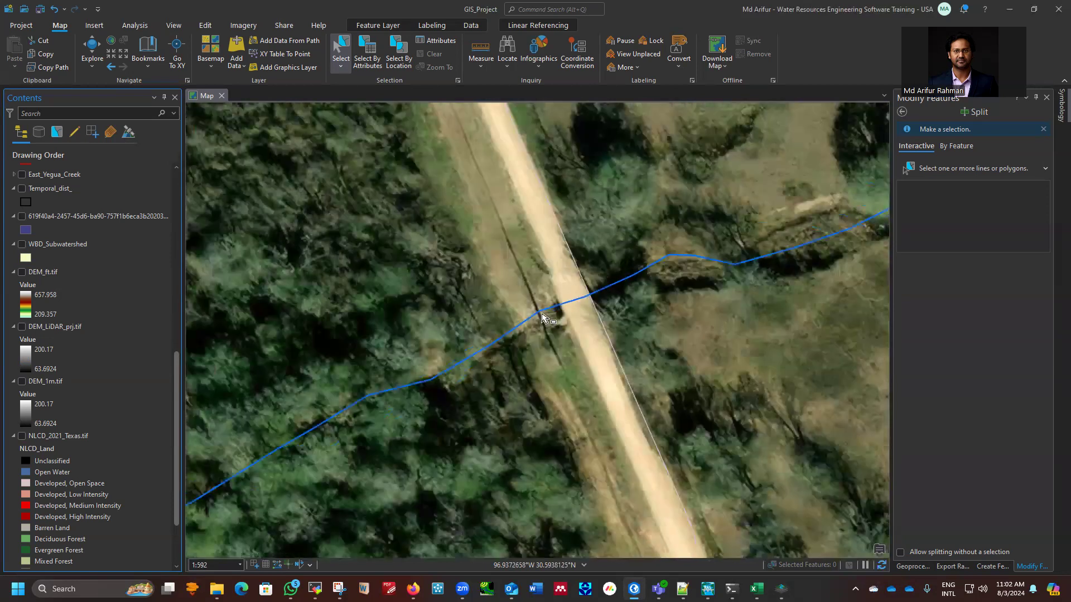
Review the stream and road network on the imagery from the main stream's road crossing out to the whole watershed.
scroll(580, 295, down, 3)
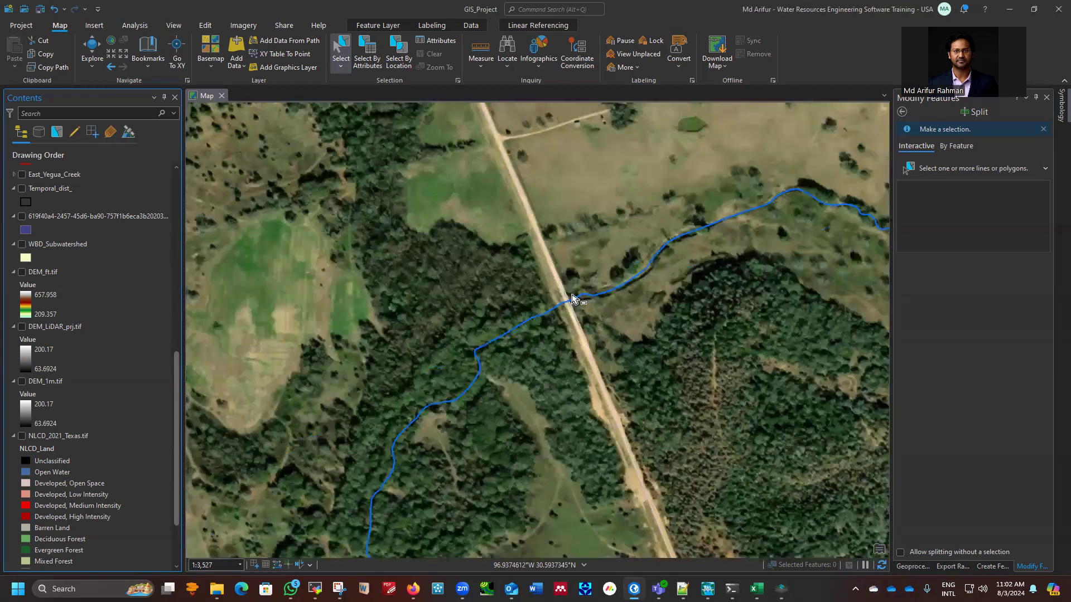
scroll(577, 294, down, 2)
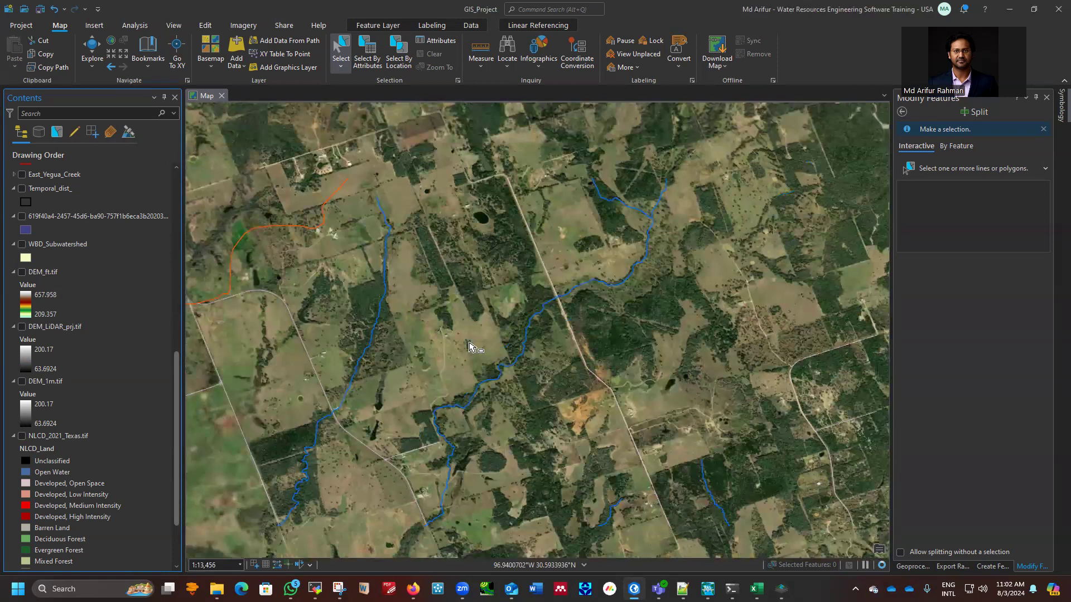
scroll(516, 301, down, 3)
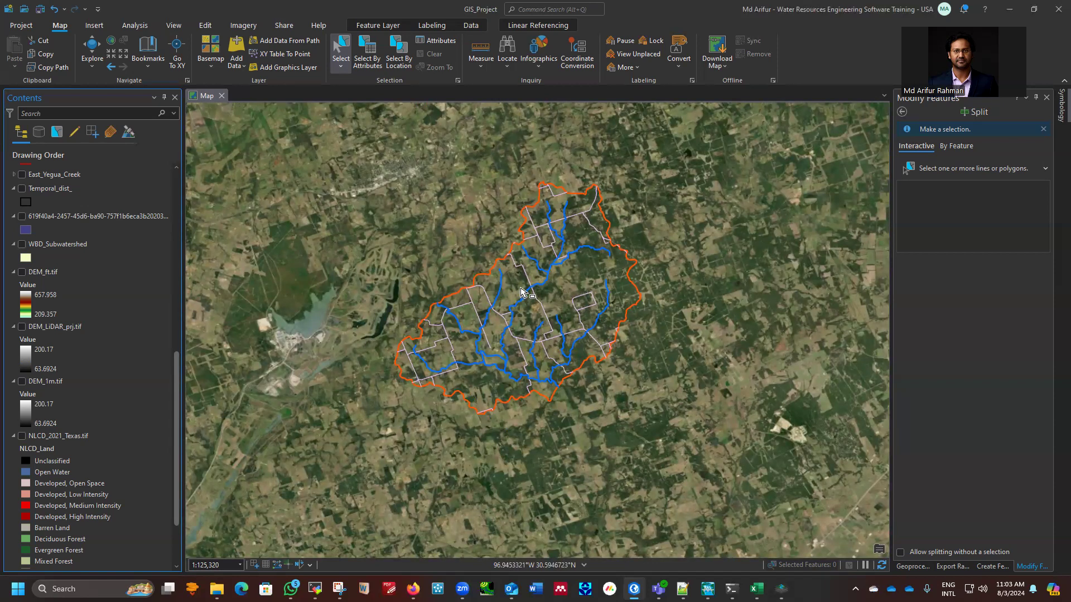
scroll(526, 293, up, 1)
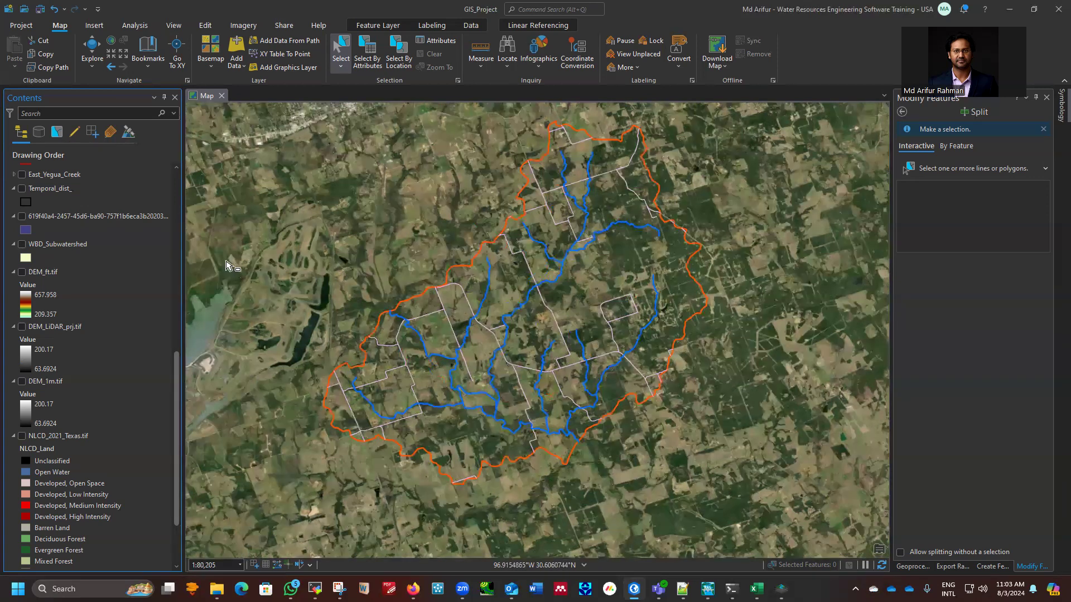
Show the Tx_PopAreas_TIGER layer and view the populated areas surrounding the watershed.
click(145, 287)
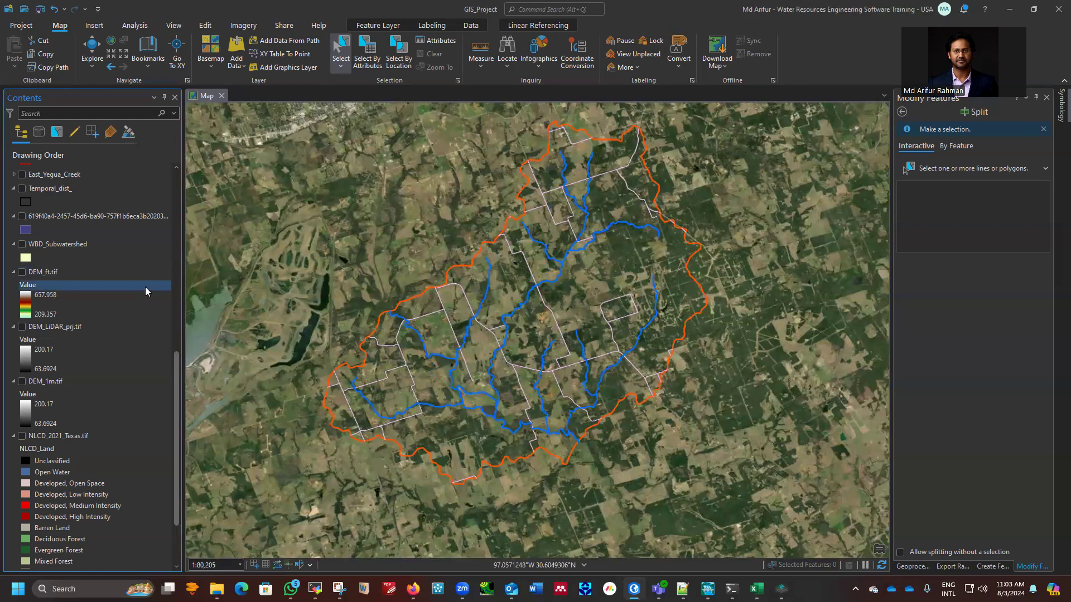
scroll(145, 286, up, 2)
click(120, 268)
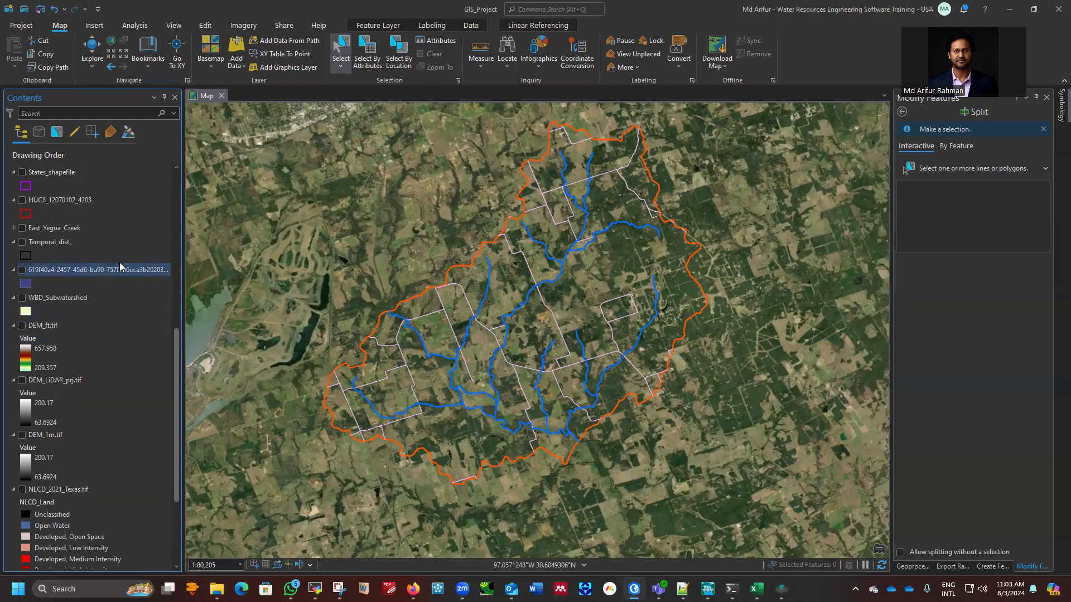
scroll(133, 235, up, 2)
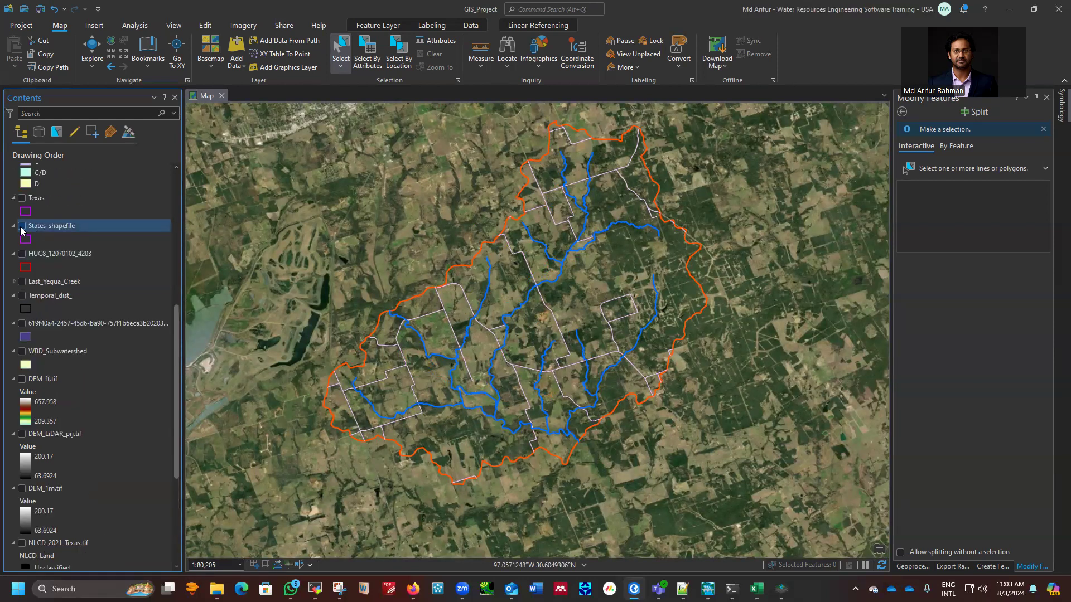
scroll(91, 250, down, 2)
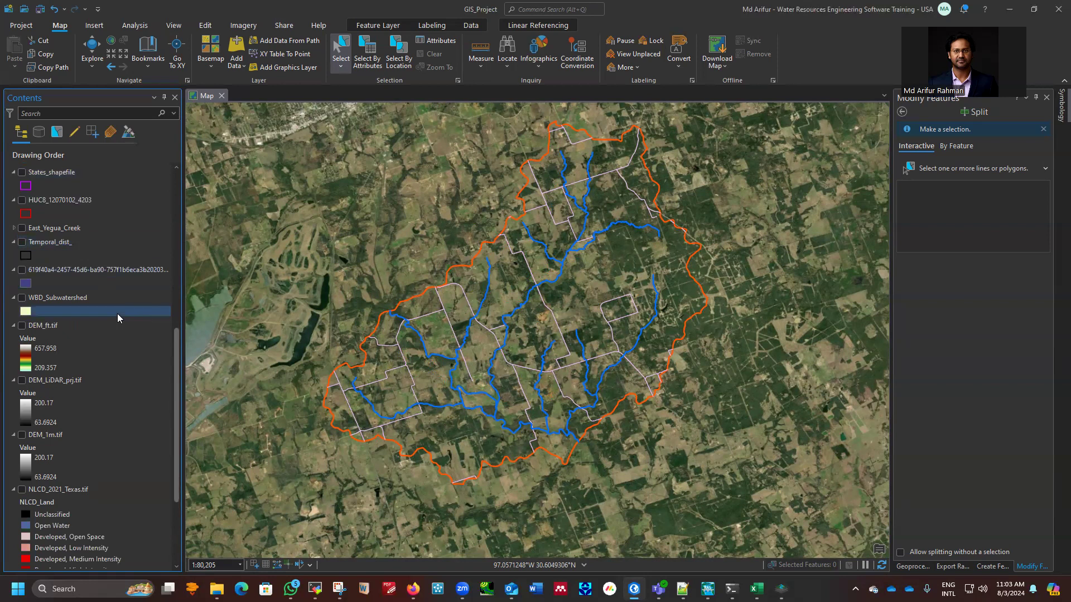
scroll(100, 315, up, 2)
scroll(118, 301, up, 11)
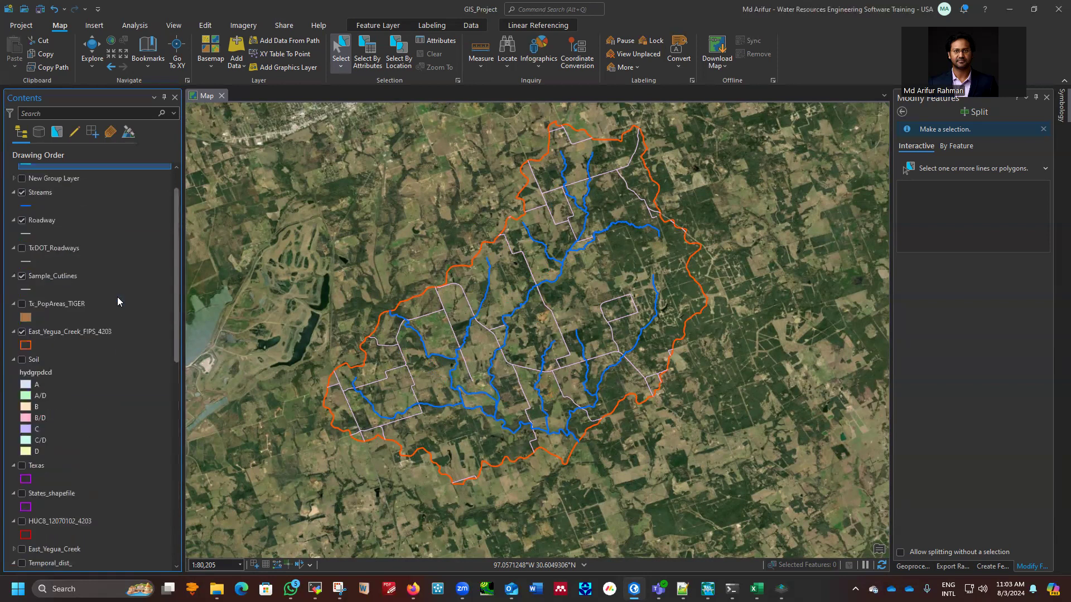
click(22, 338)
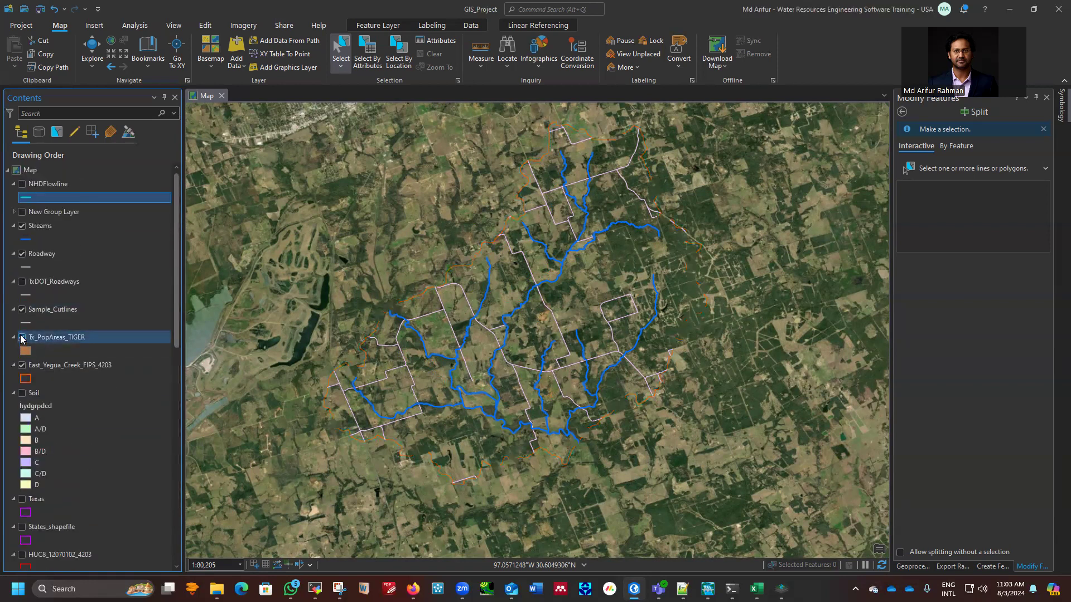
scroll(567, 385, down, 1)
scroll(567, 385, down, 2)
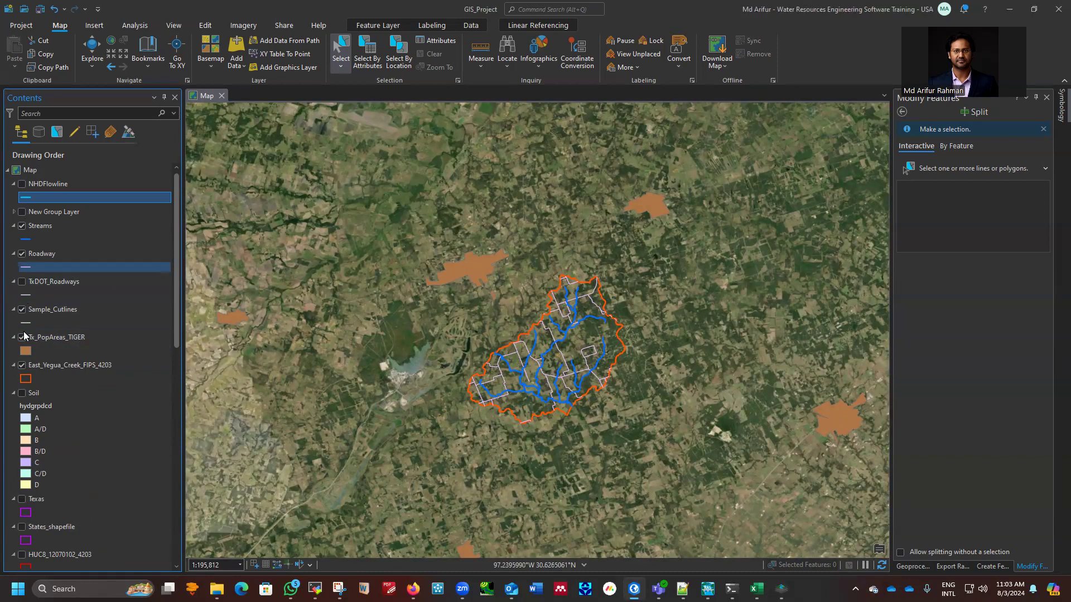
Hide the Tx_PopAreas_TIGER layer and examine the town northwest of the watershed on the imagery.
click(24, 337)
scroll(480, 265, up, 3)
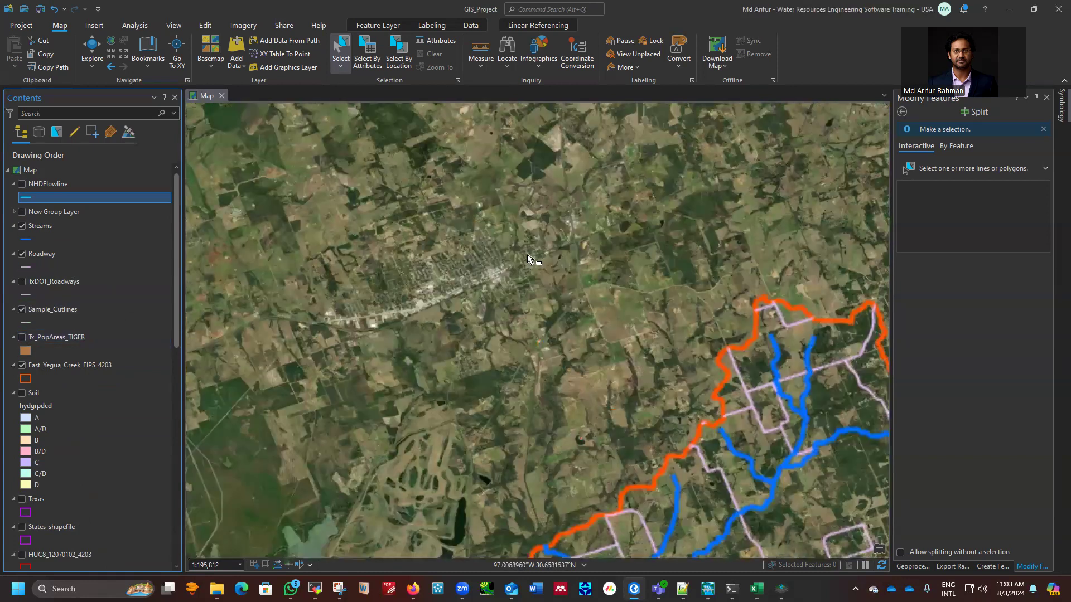
scroll(539, 281, up, 4)
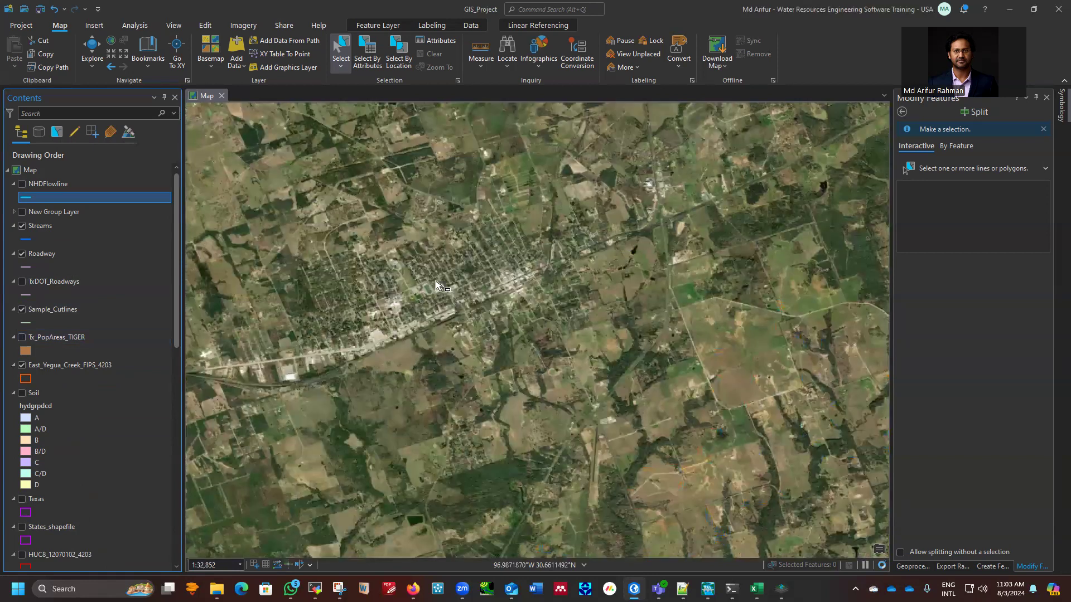
scroll(437, 284, up, 4)
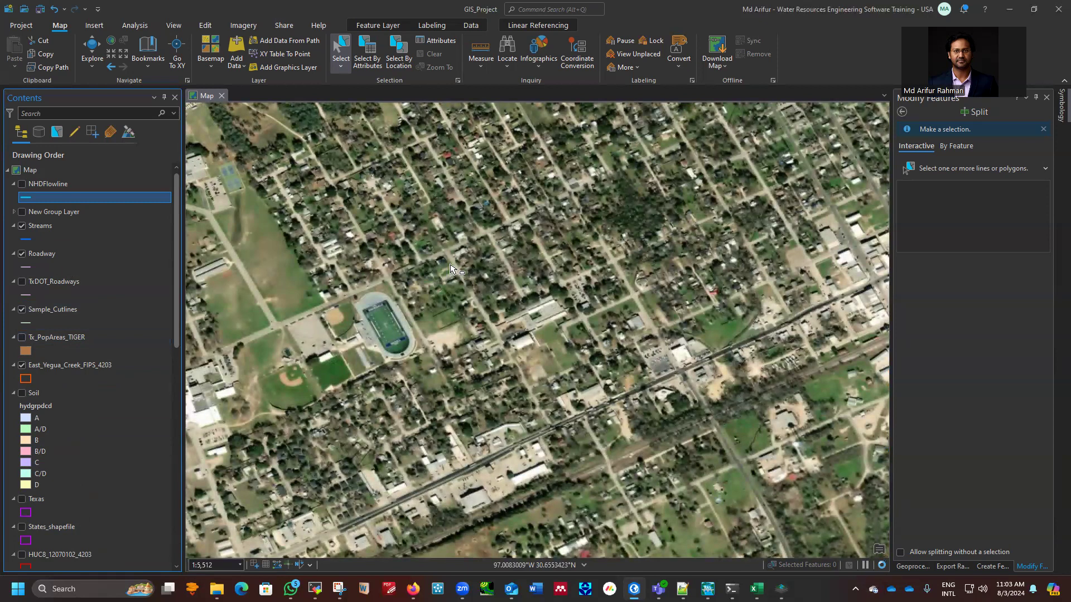
scroll(448, 264, down, 1)
scroll(412, 255, down, 3)
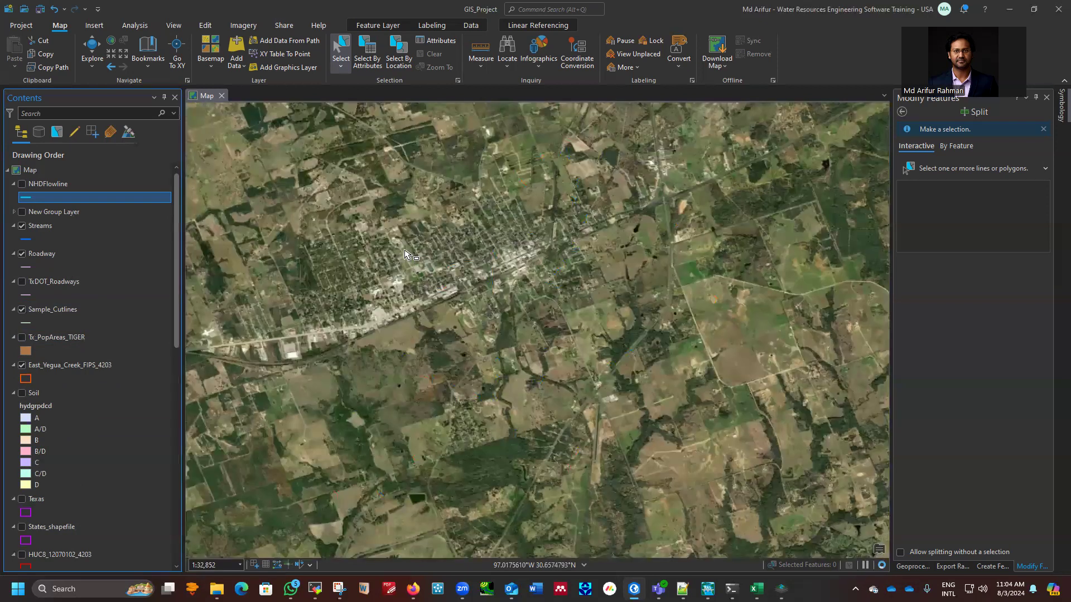
scroll(480, 297, down, 3)
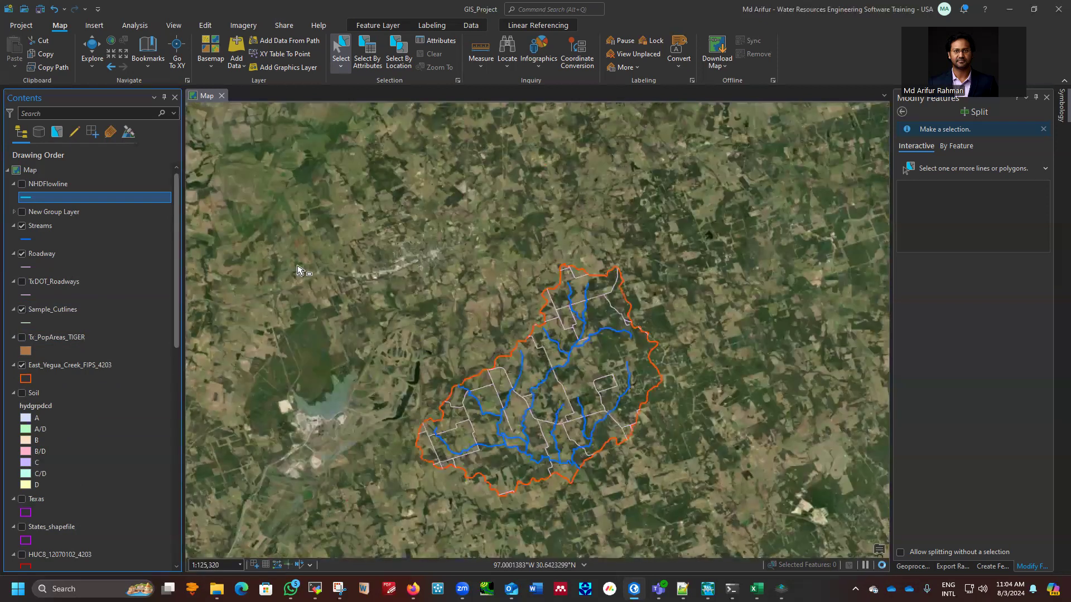
Show the Tx_PopAreas_TIGER populated areas again together with the watershed boundary.
click(21, 338)
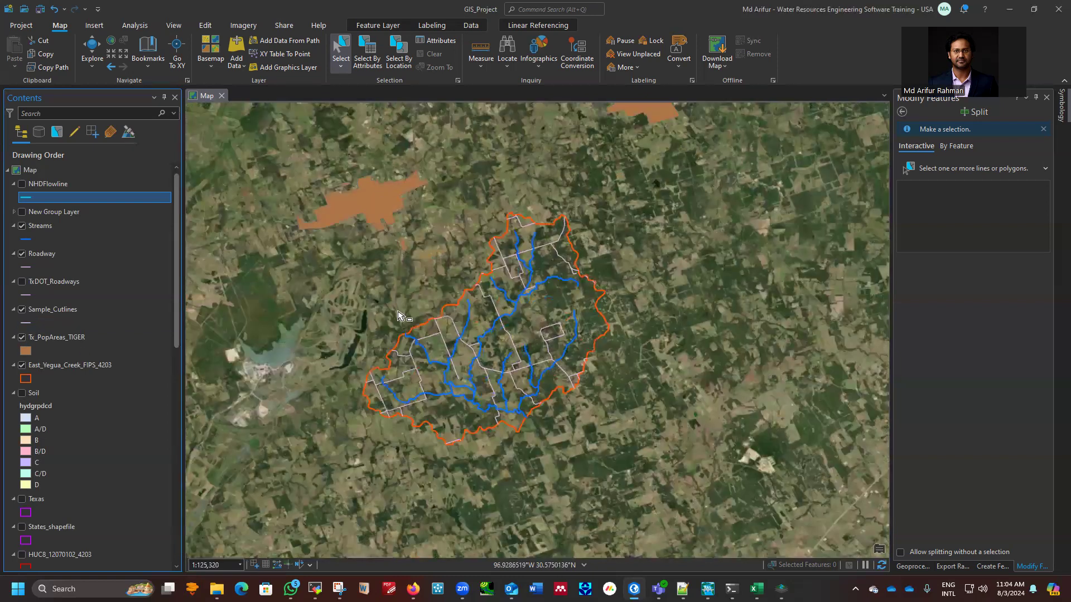
scroll(469, 326, up, 1)
scroll(468, 326, up, 1)
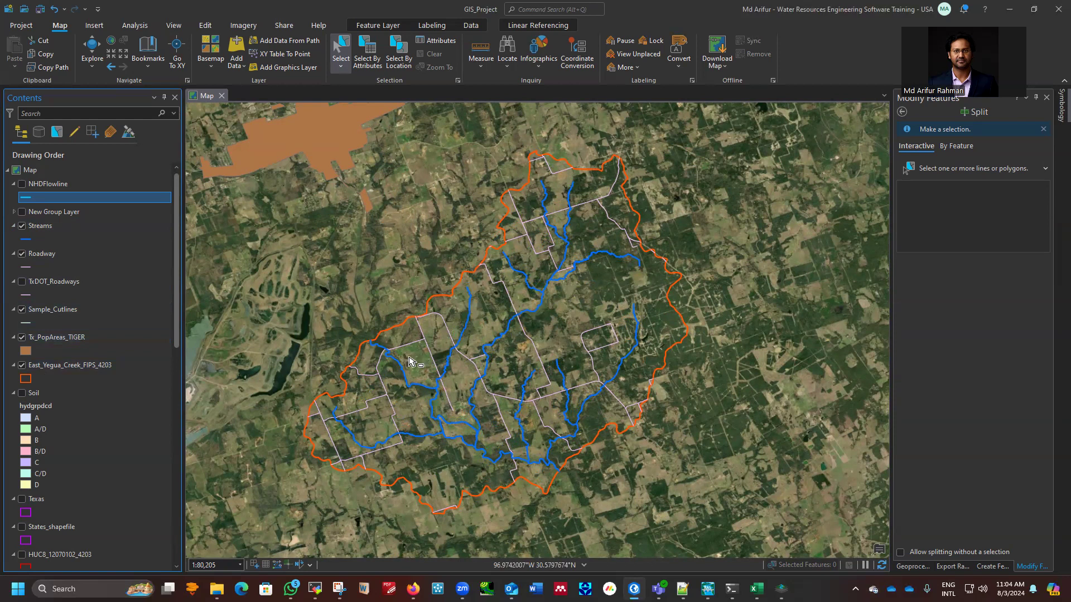
Examine on the imagery where the western tributary crosses the curved road, including the Sample_Cutlines line there.
scroll(381, 355, up, 2)
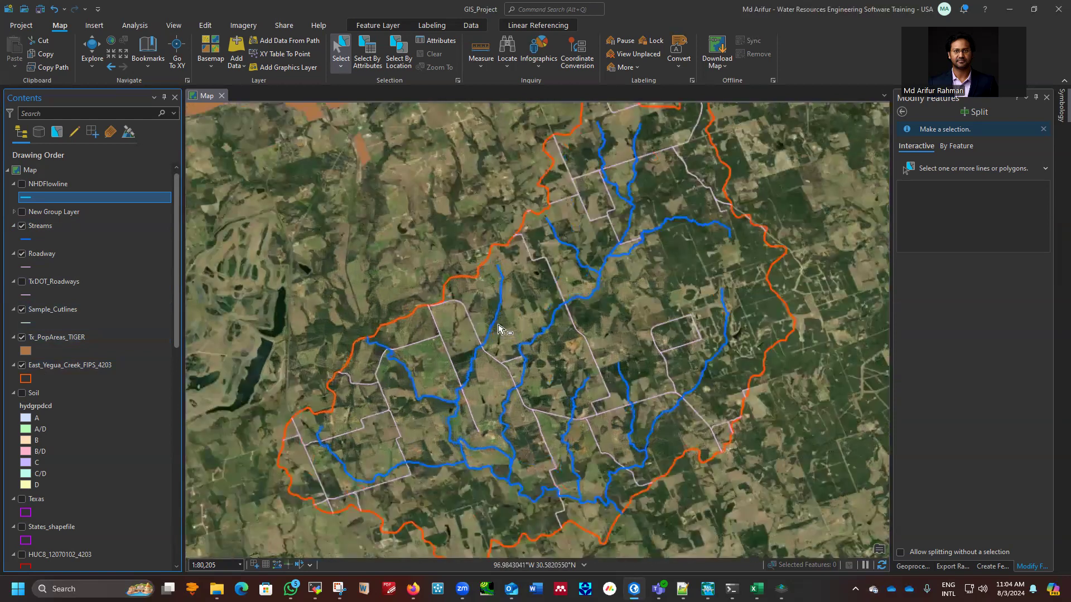
scroll(397, 359, up, 3)
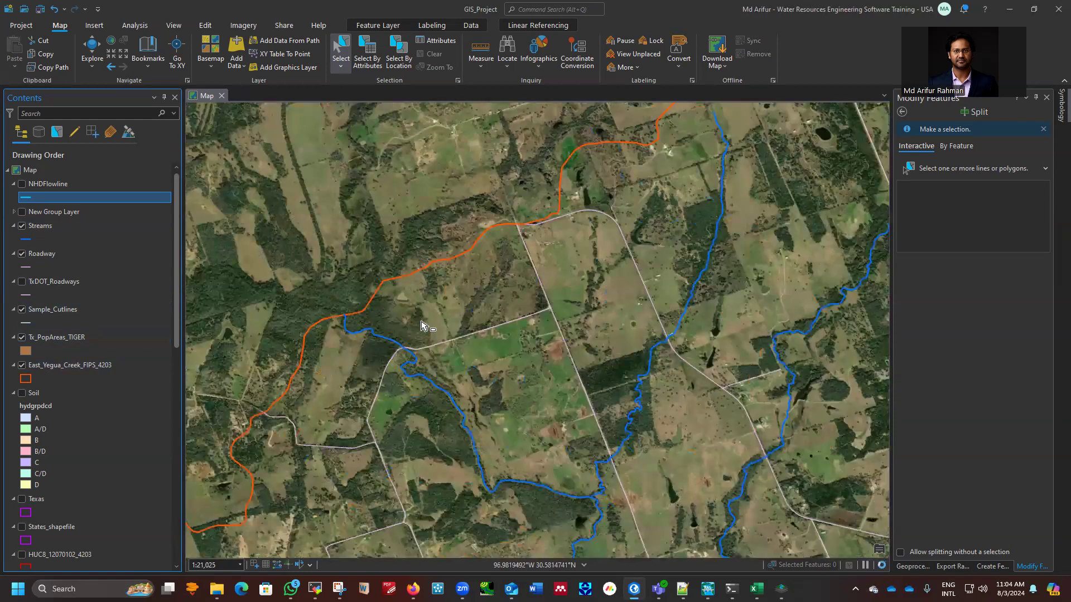
scroll(419, 322, up, 3)
scroll(420, 324, up, 1)
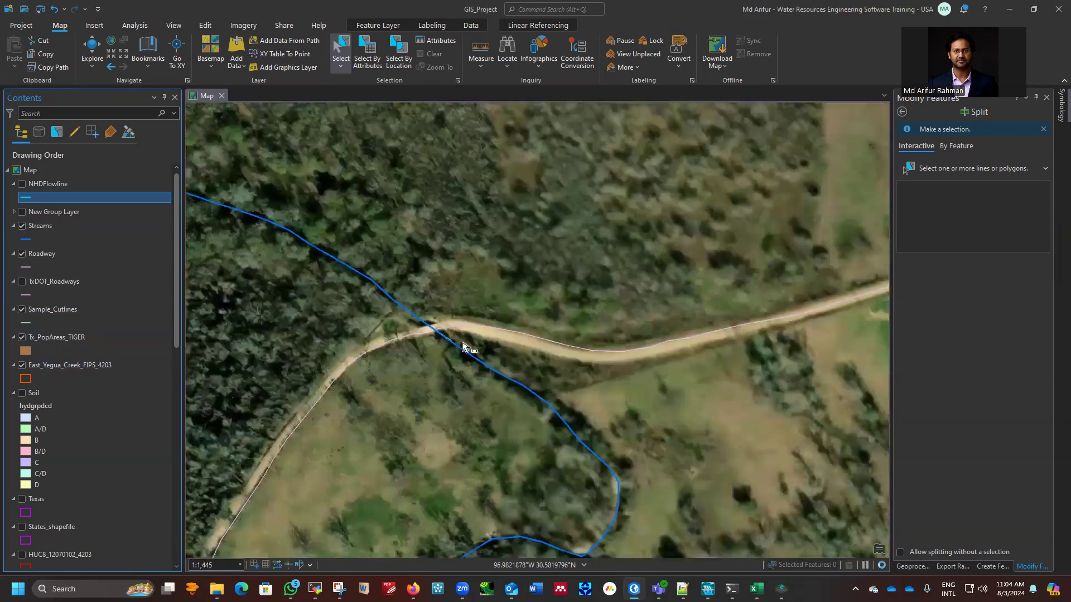
scroll(419, 328, up, 2)
scroll(463, 337, up, 3)
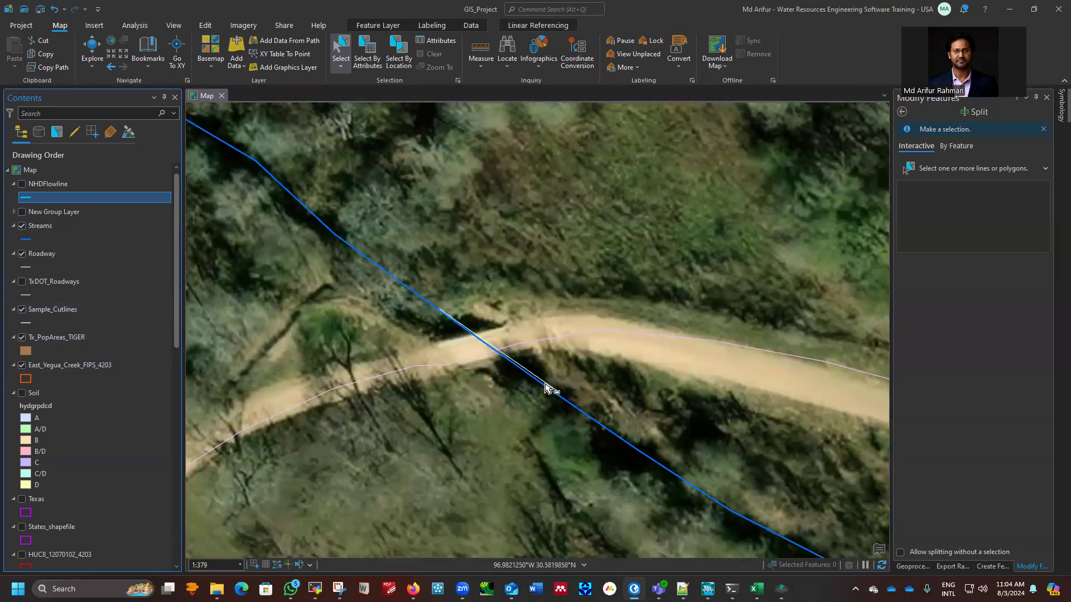
scroll(507, 360, up, 2)
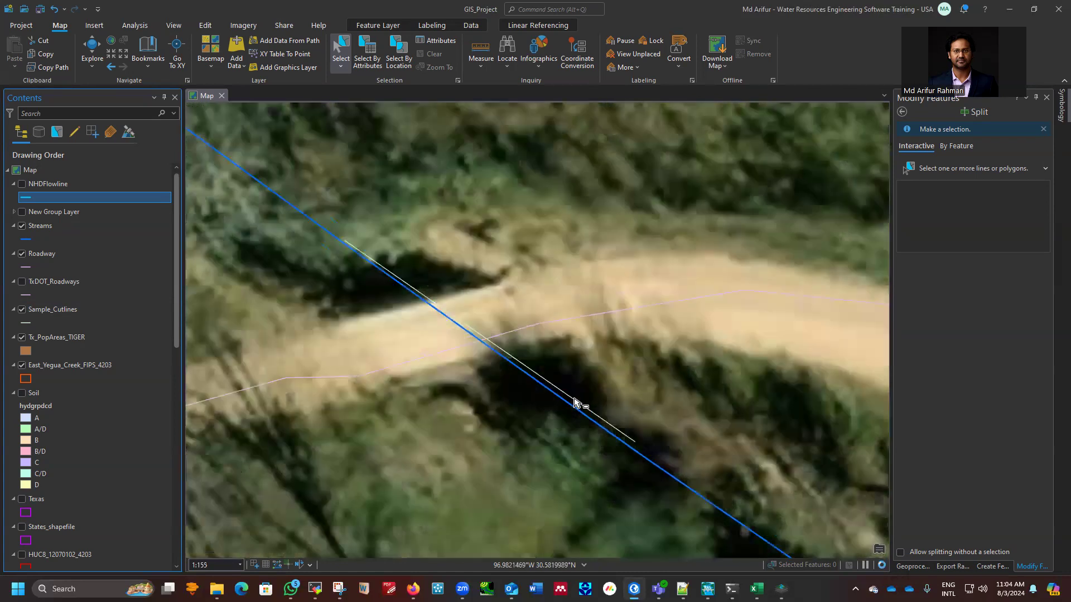
Hide the Streams layer and show the DEM_ft.tif terrain beneath the cutline at the western crossing.
click(22, 226)
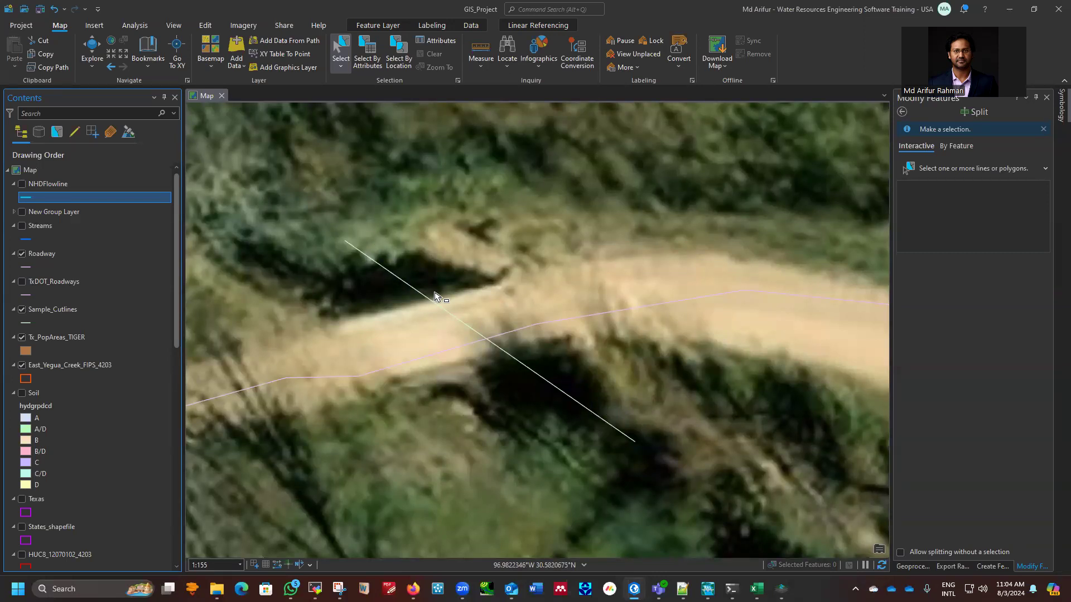
drag(174, 285, 174, 524)
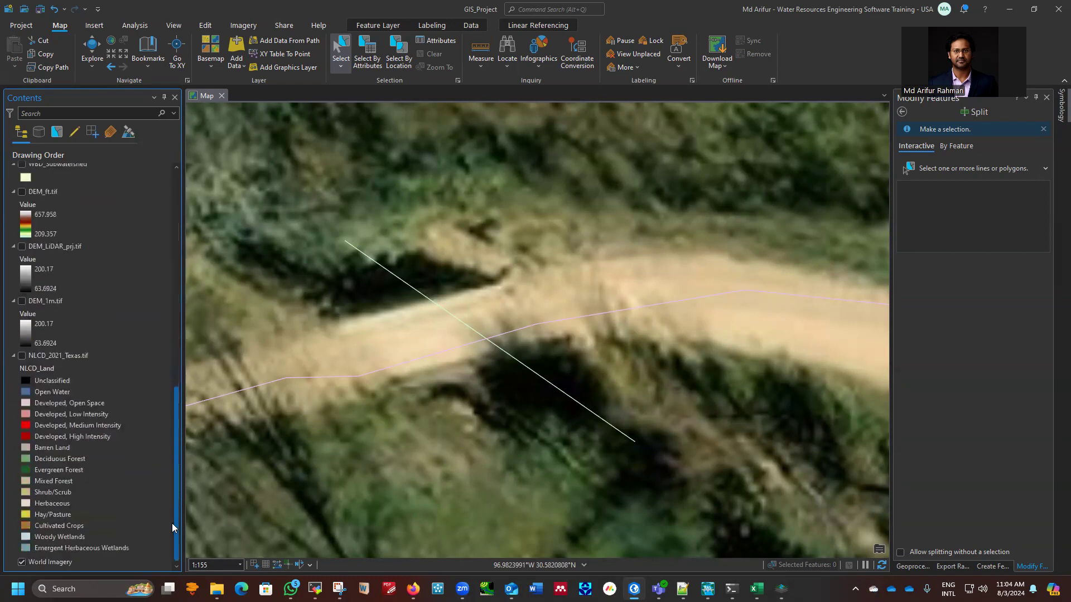
click(30, 192)
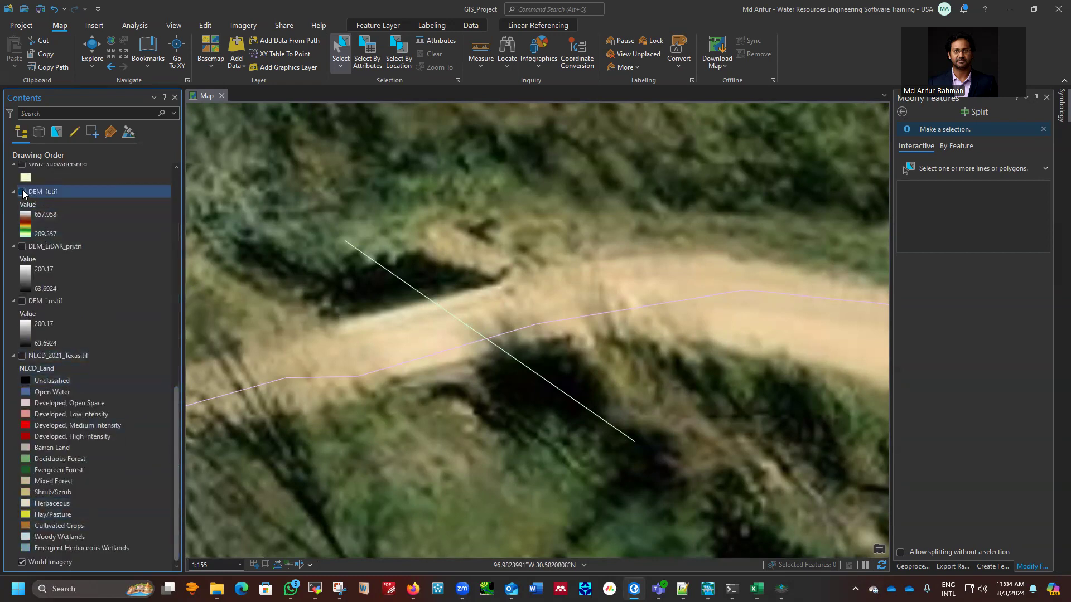
click(23, 192)
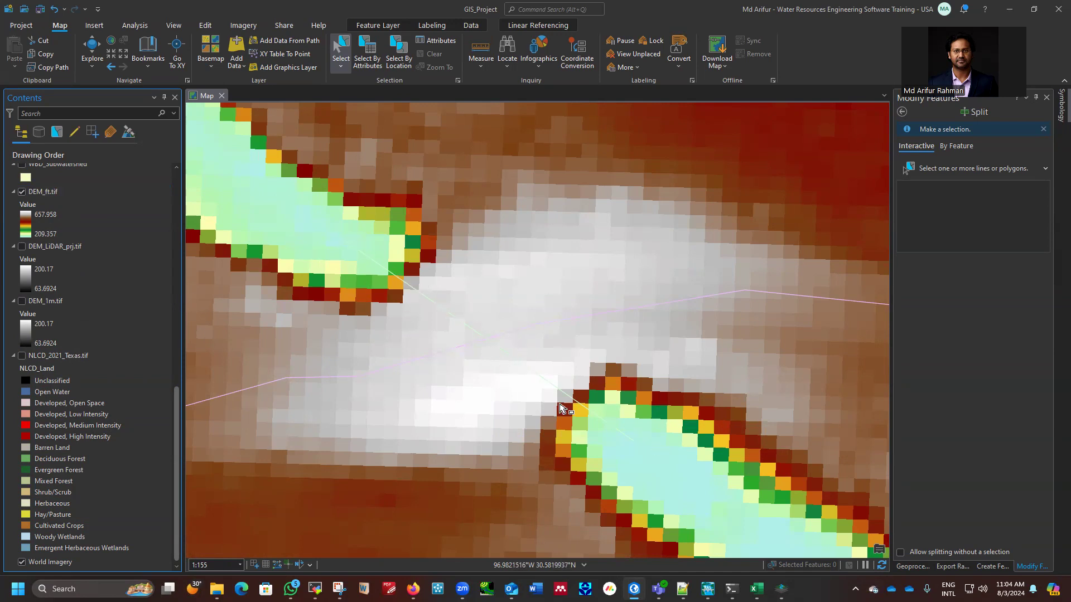
Examine the terrain of the channel on both sides of the western road crossing, out to the whole watershed.
scroll(338, 317, down, 2)
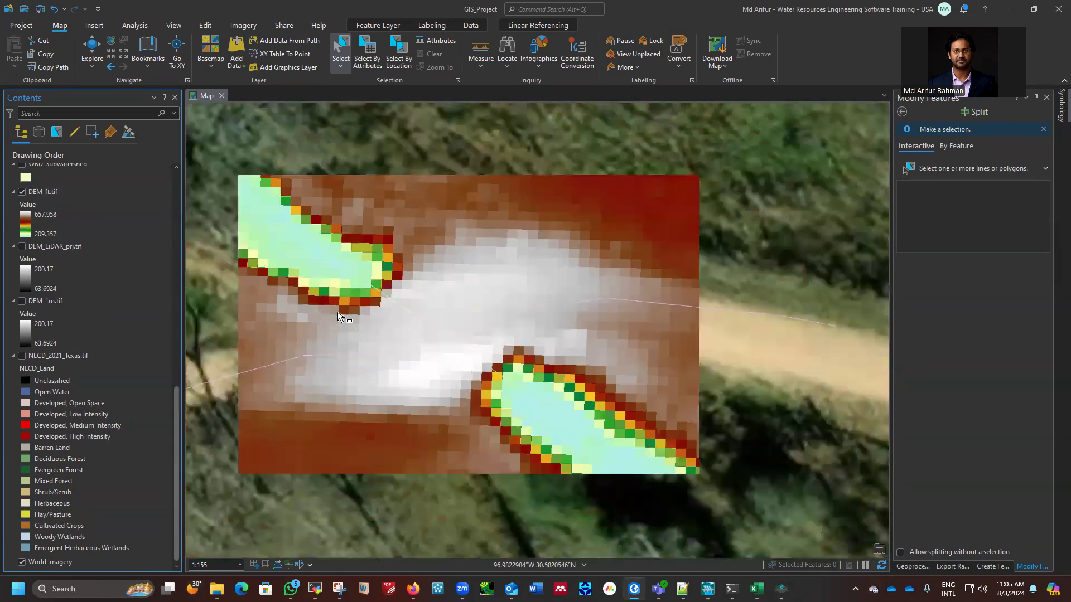
scroll(337, 317, down, 2)
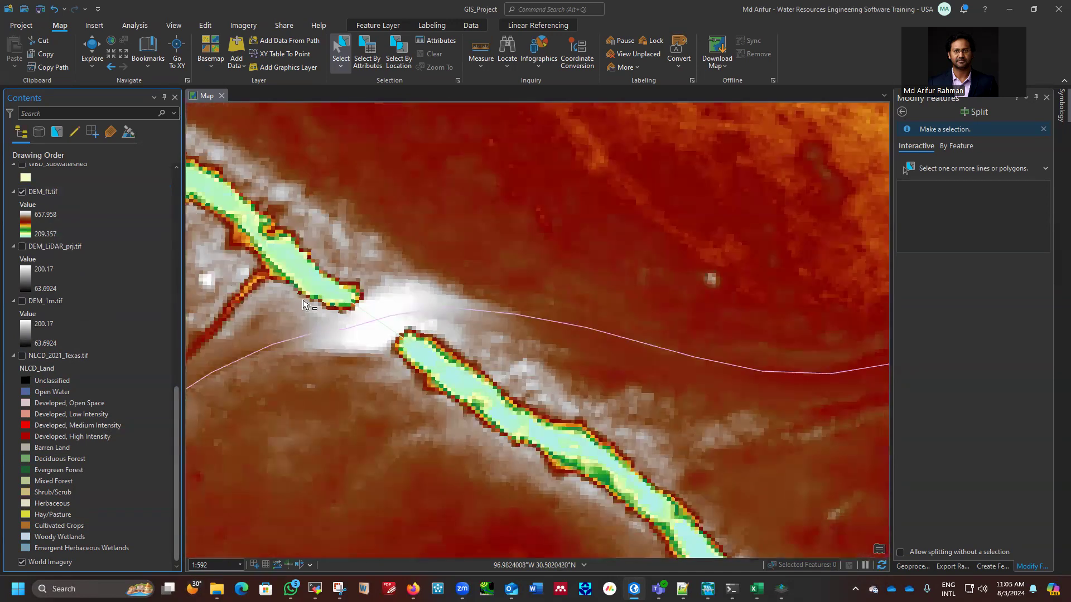
scroll(304, 304, down, 3)
scroll(332, 372, down, 5)
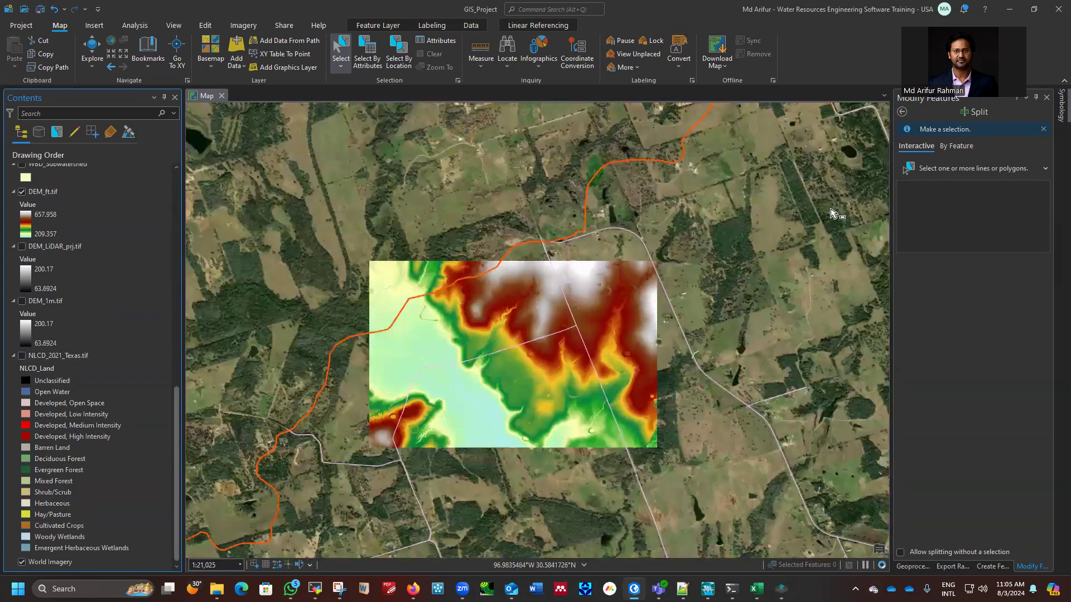
scroll(384, 304, down, 2)
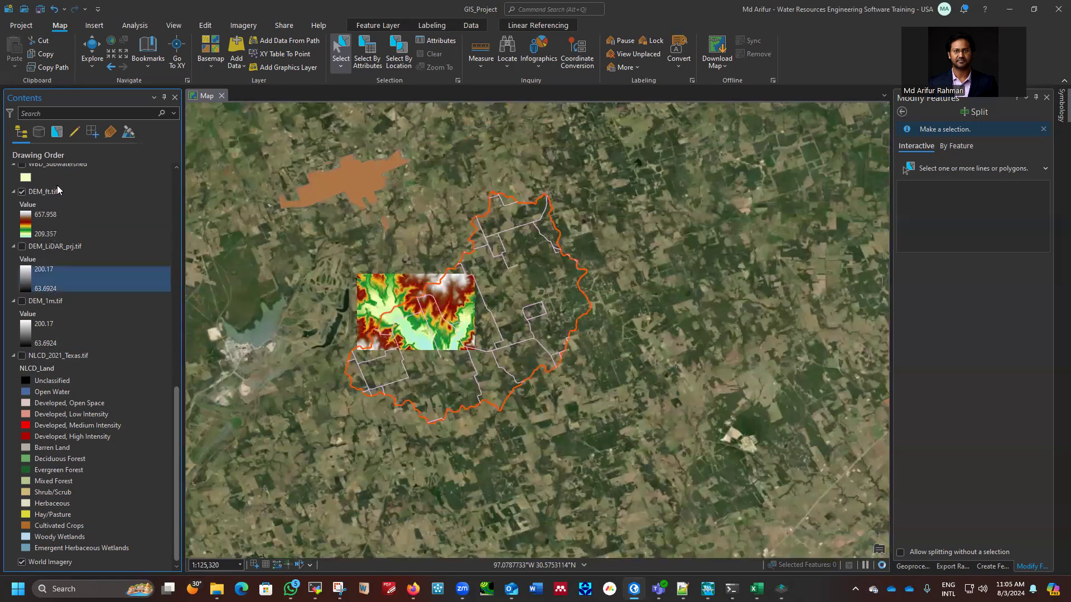
Review the culvert records in the Sample_Cutlines attribute table and close the table.
scroll(88, 317, up, 10)
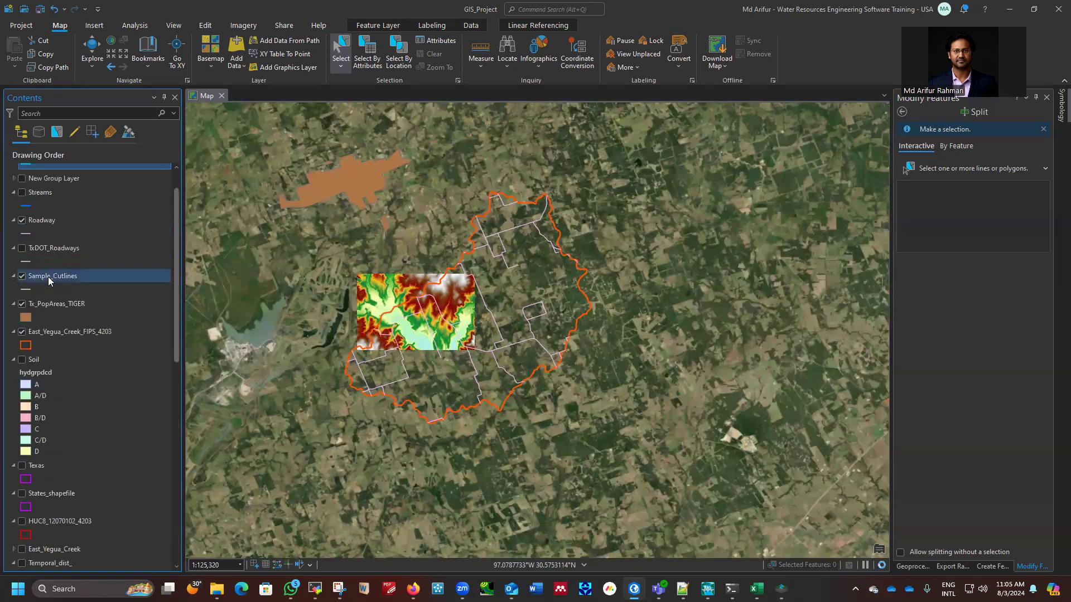
right_click(50, 280)
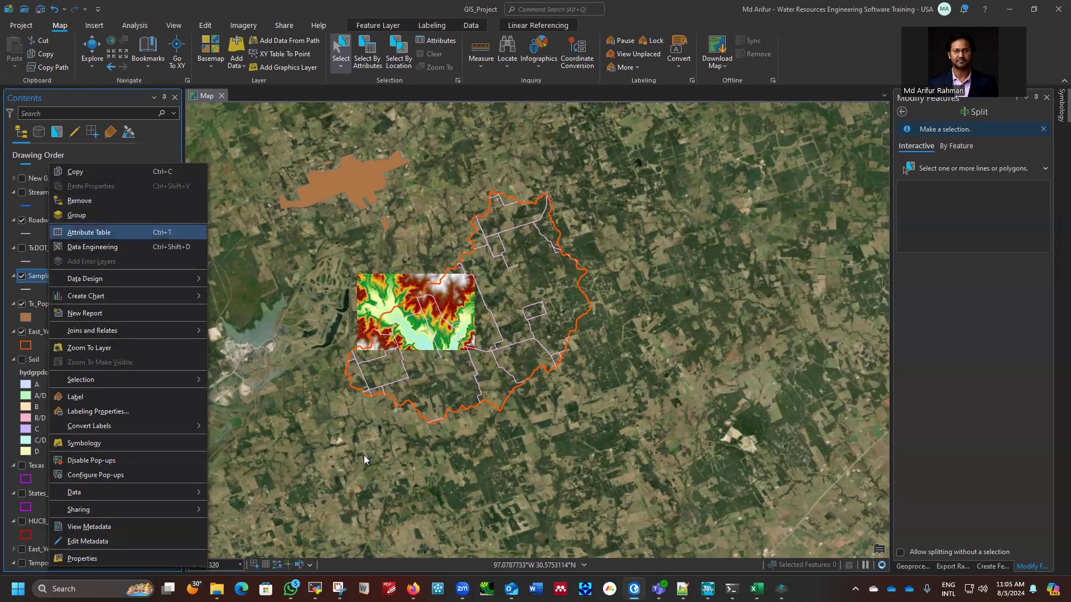
key(Return)
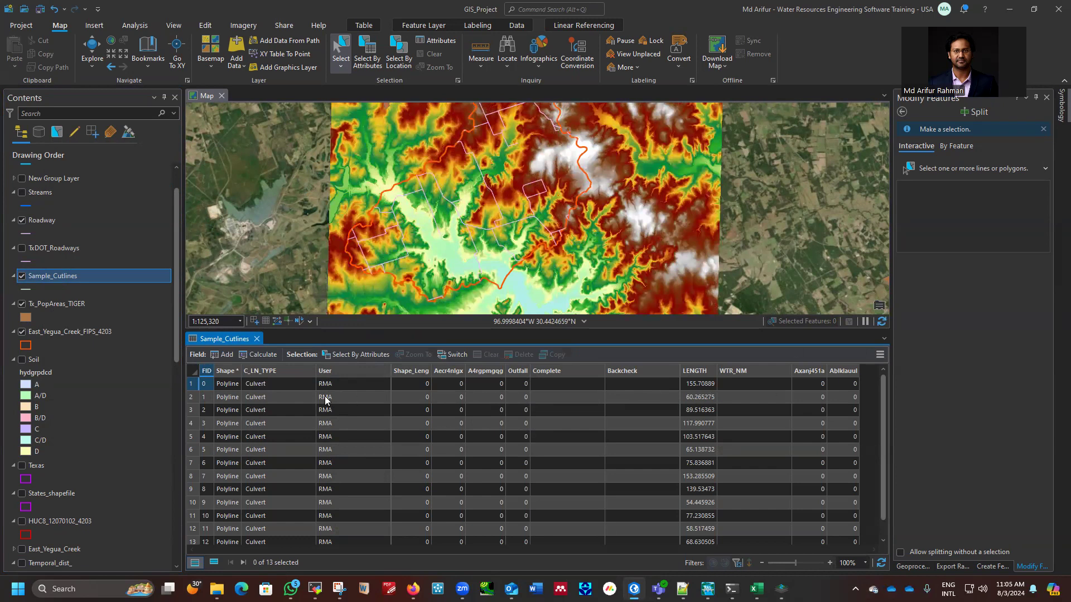
click(257, 339)
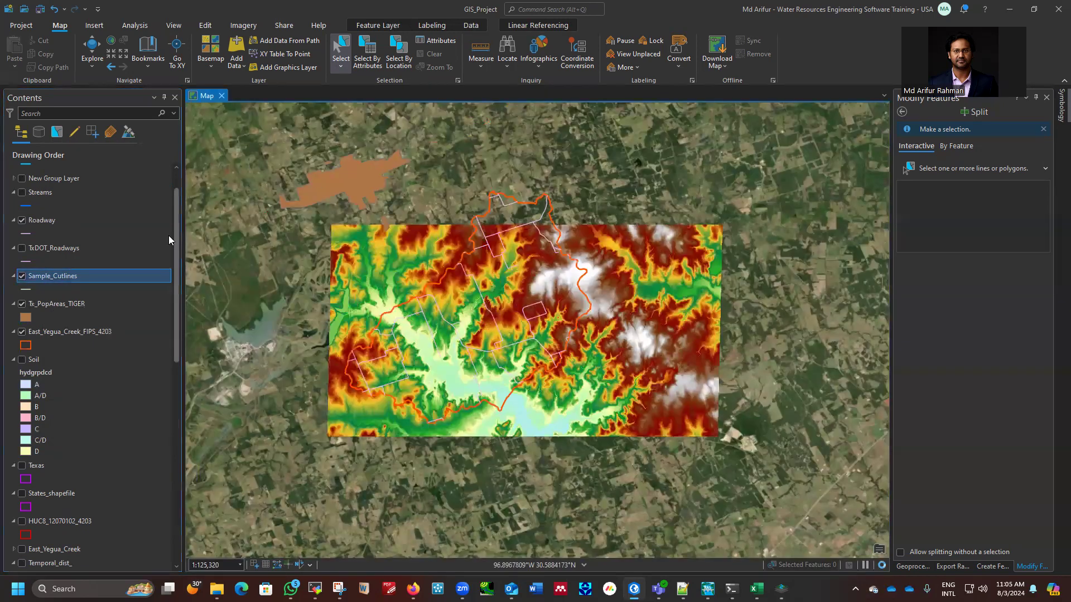
Hide the Tx_PopAreas_TIGER populated areas layer on the watershed map.
click(22, 303)
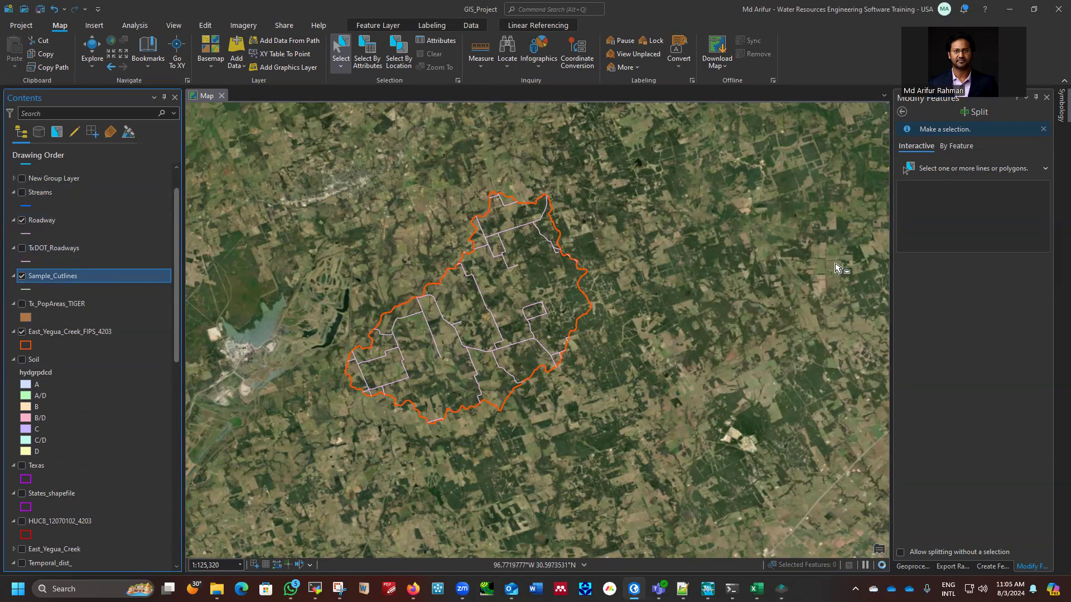
scroll(455, 248, down, 1)
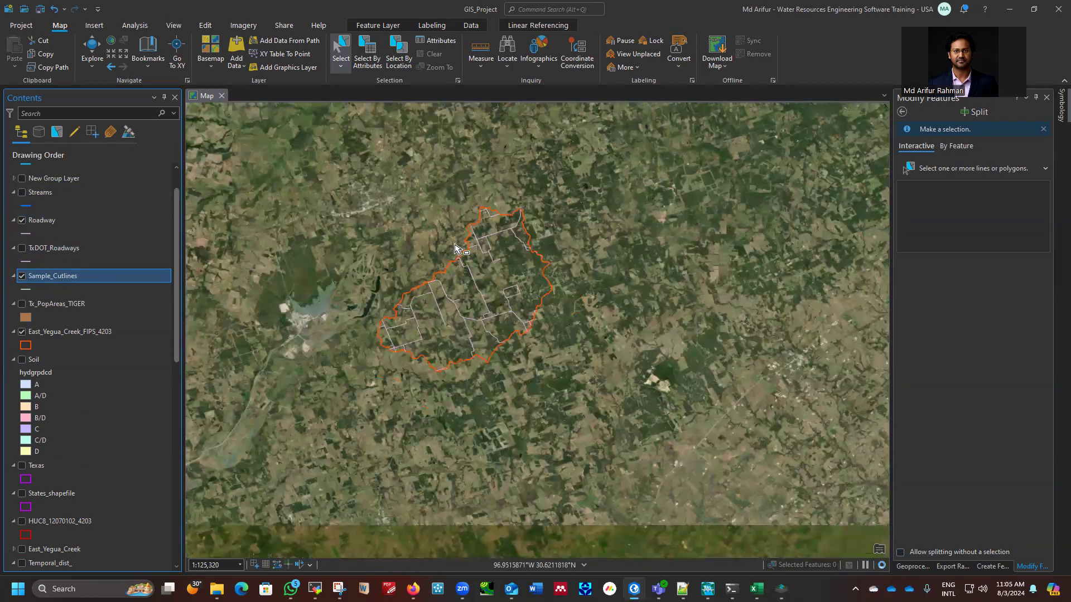
scroll(455, 249, up, 1)
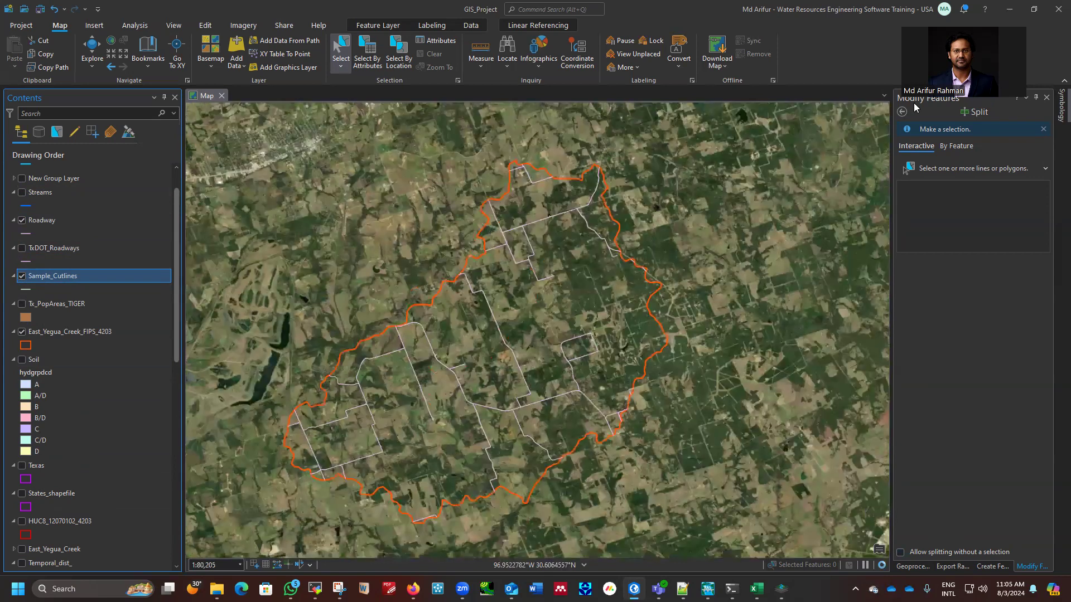
Open the Complete Setup Tool and review its Mannings buffers, cutline query, input shapefiles and output parameters.
click(918, 567)
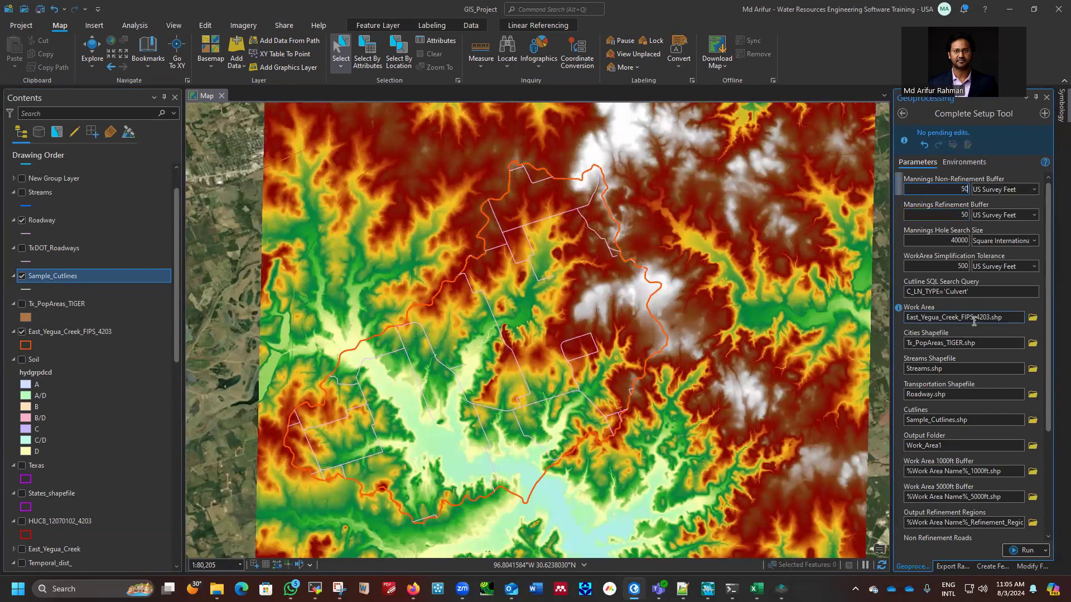
scroll(973, 320, down, 1)
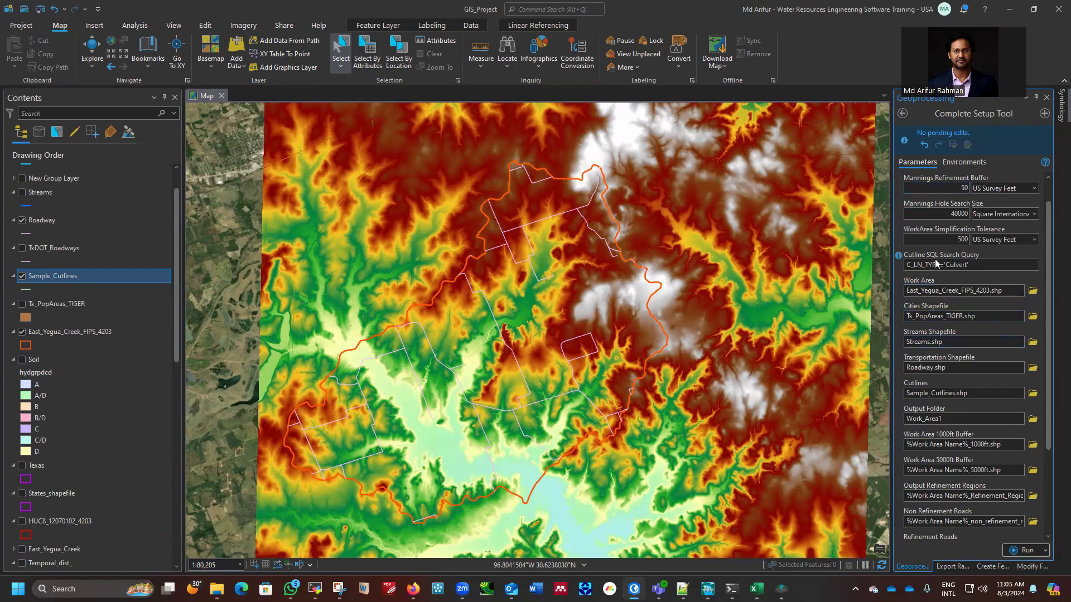
scroll(936, 263, up, 1)
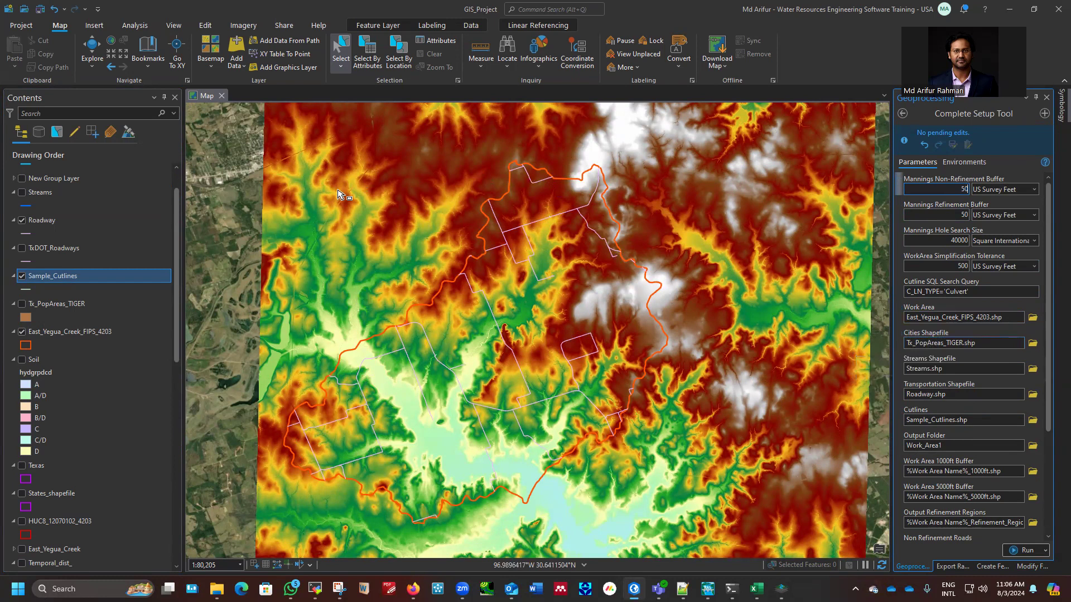
scroll(527, 268, down, 1)
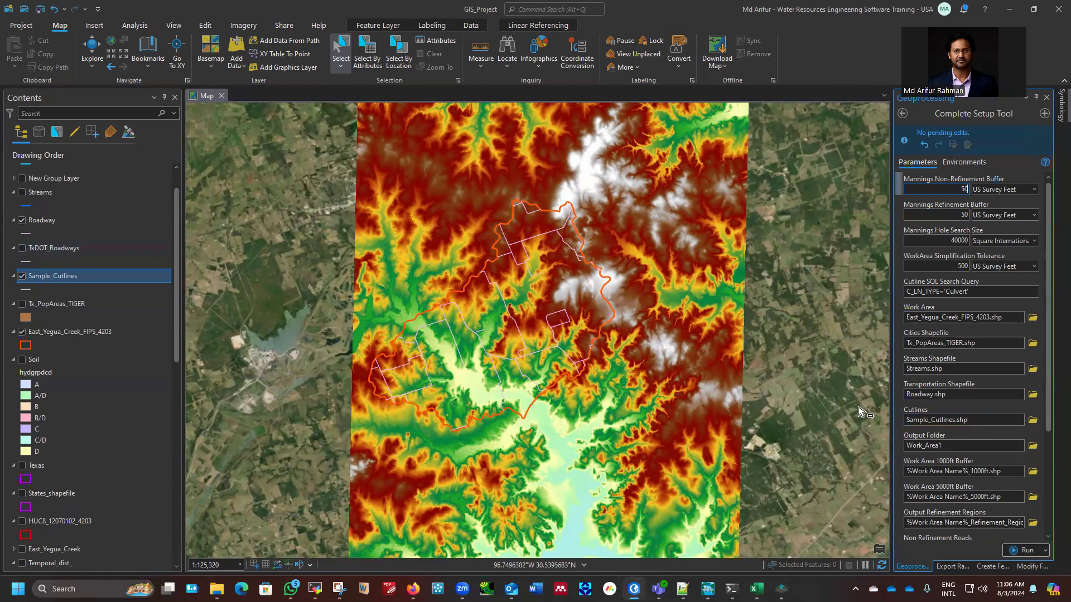
Try to set the Complete Setup Tool's output folder to Work_Area2 inside GIS_Files.
click(948, 446)
key(BackSpace)
text(2D\GIS_Files\)
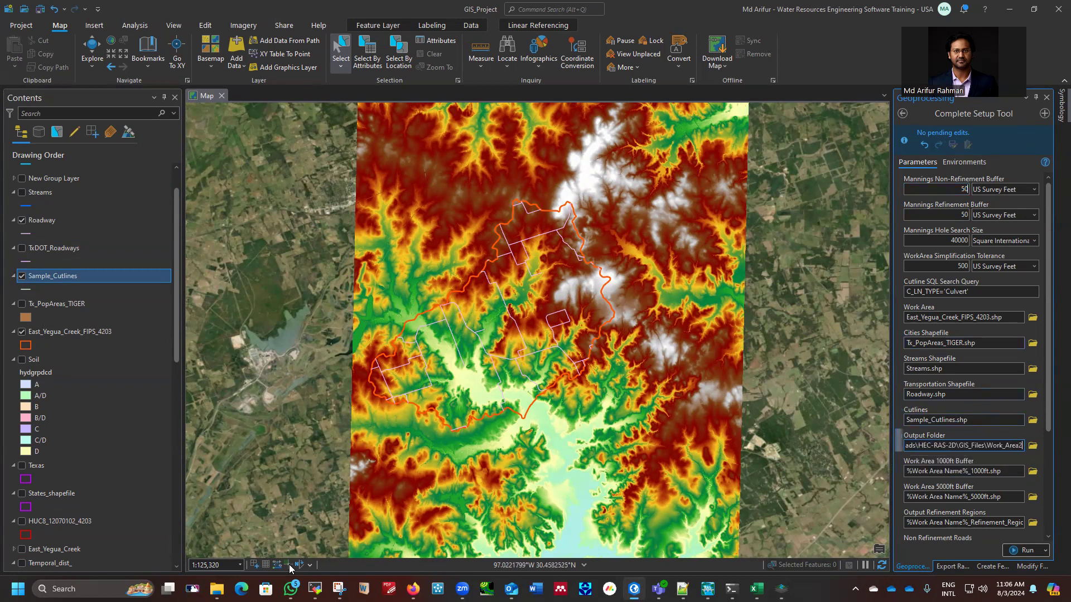
Switch to the GIS_Files folder in File Explorer and copy the name of the Work_Area folder.
click(217, 589)
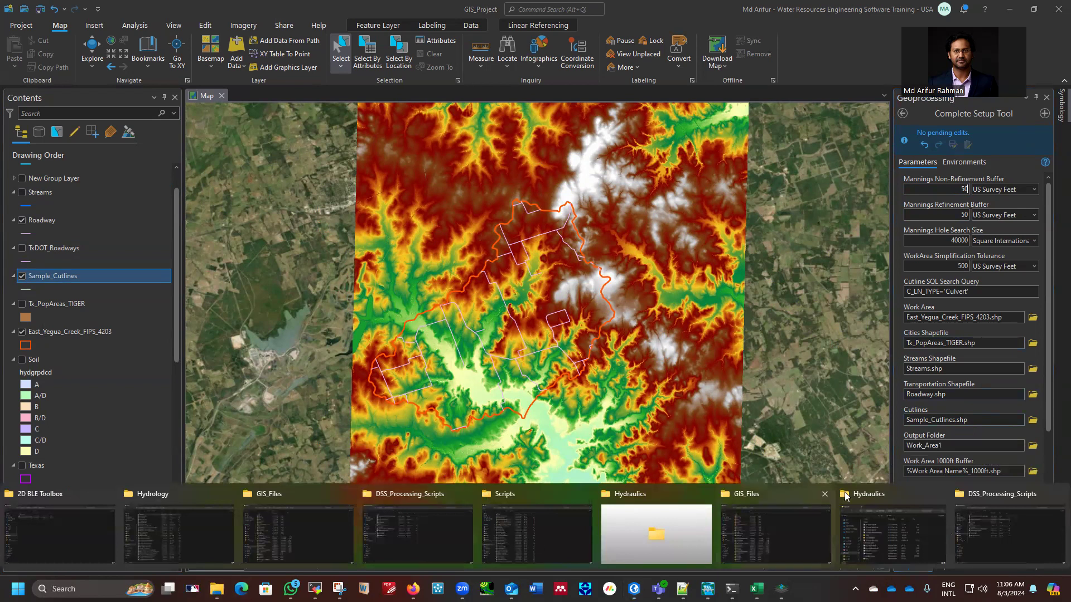
click(787, 530)
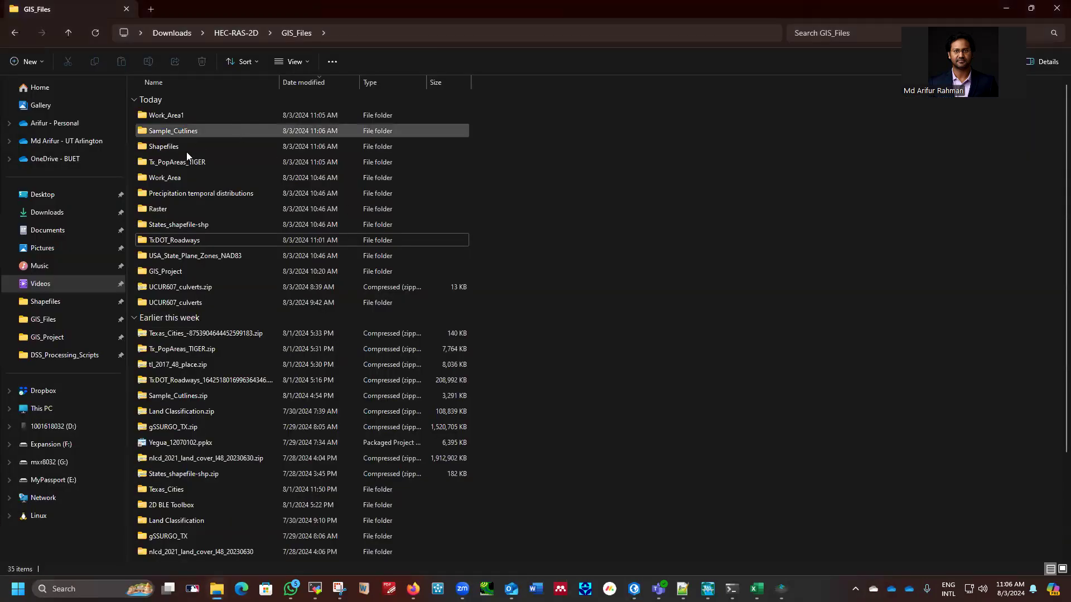
right_click(164, 183)
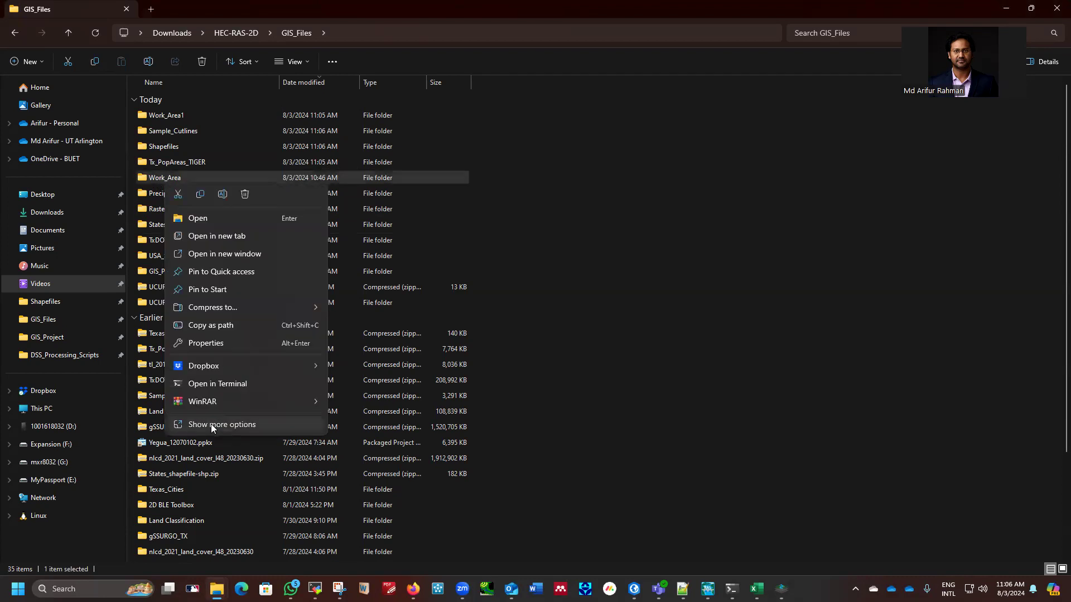
click(211, 424)
click(210, 488)
key(ctrl+c)
click(611, 246)
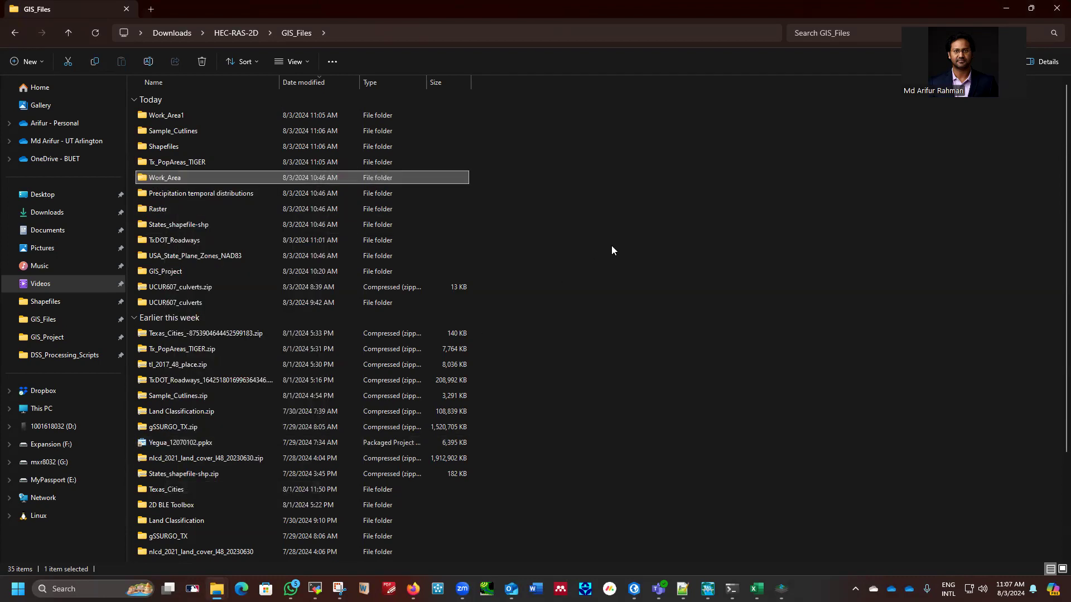
Create a folder named Work_Area2 in GIS_Files and open it.
click(35, 66)
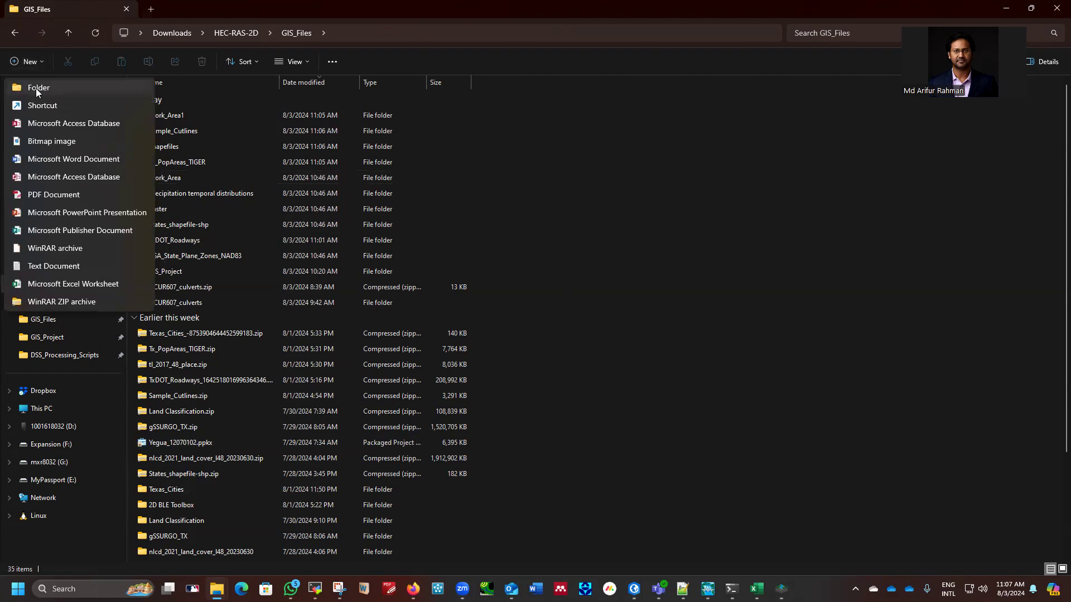
click(36, 87)
key(ctrl+v)
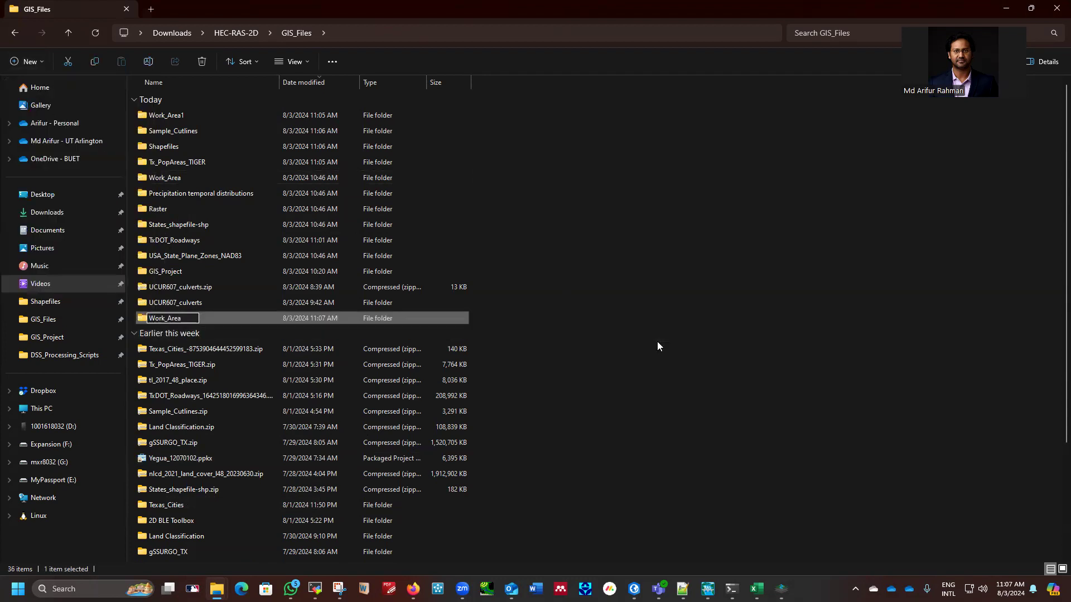
text(2)
key(Return)
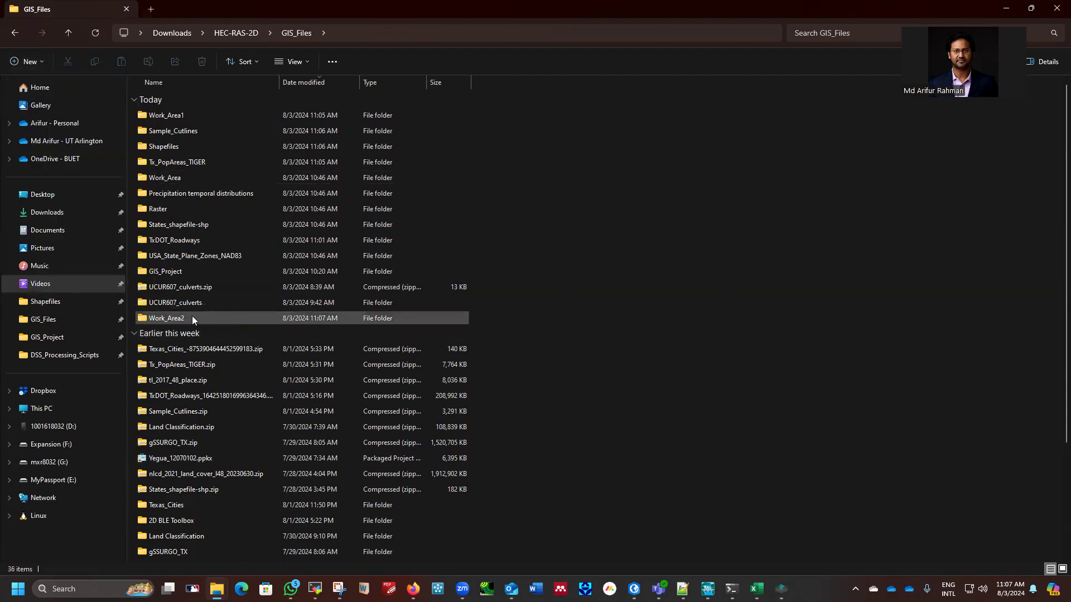
double_click(184, 316)
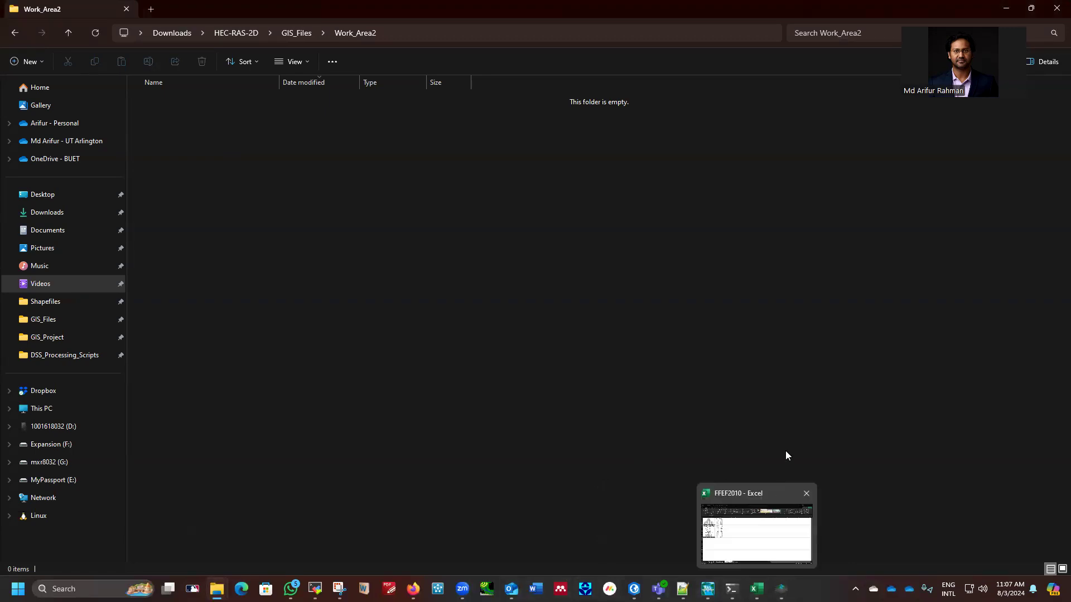
Switch to ArcGIS Pro, show the Streams layer and examine a stream line against its channel in the terrain.
click(634, 590)
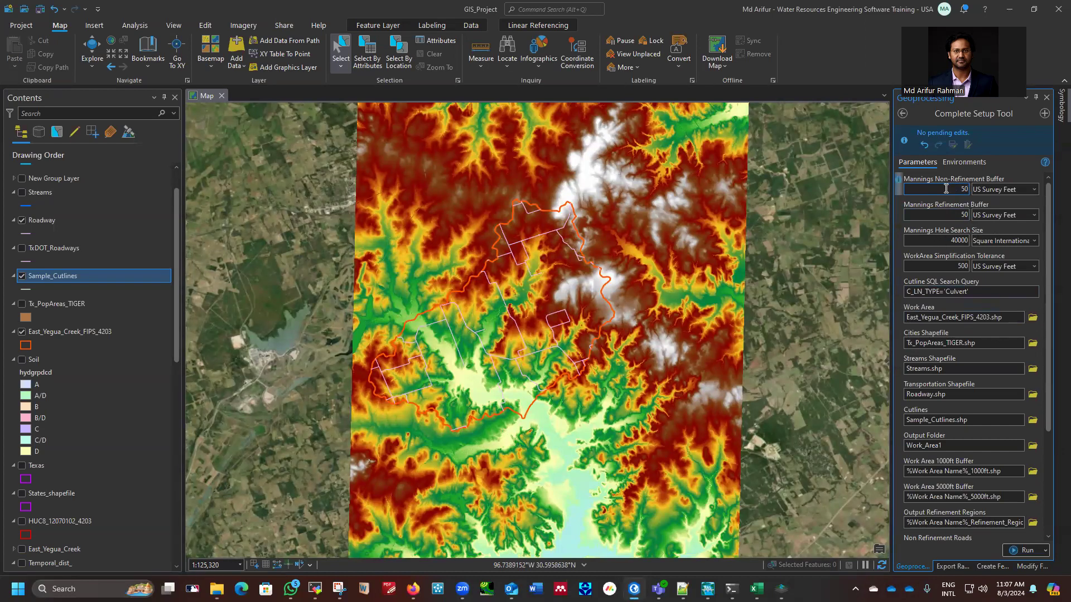
scroll(523, 279, up, 3)
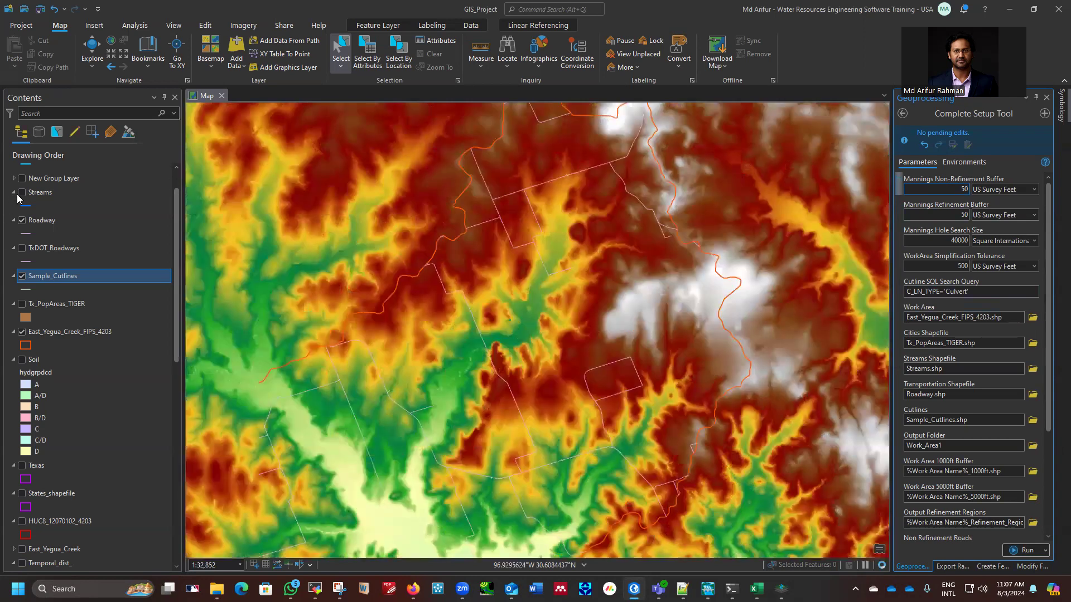
click(22, 193)
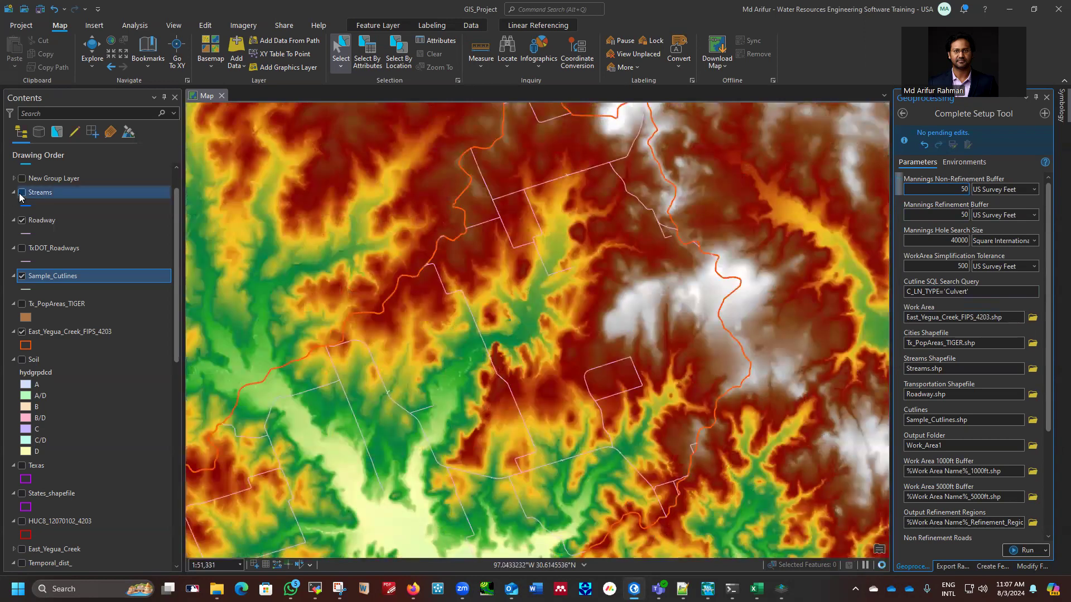
scroll(493, 327, down, 2)
scroll(491, 327, up, 10)
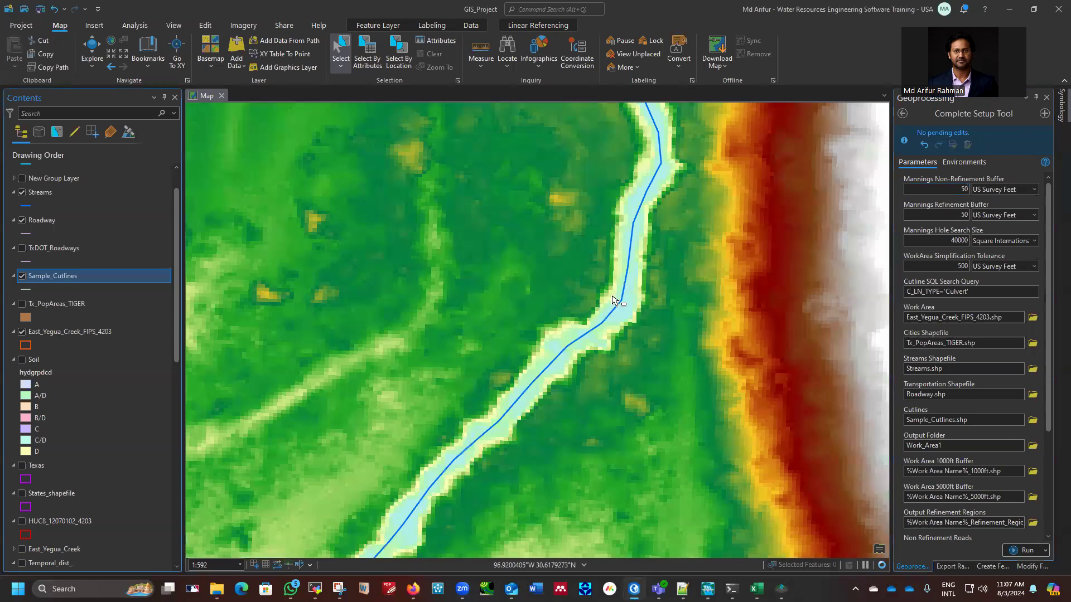
scroll(613, 301, up, 3)
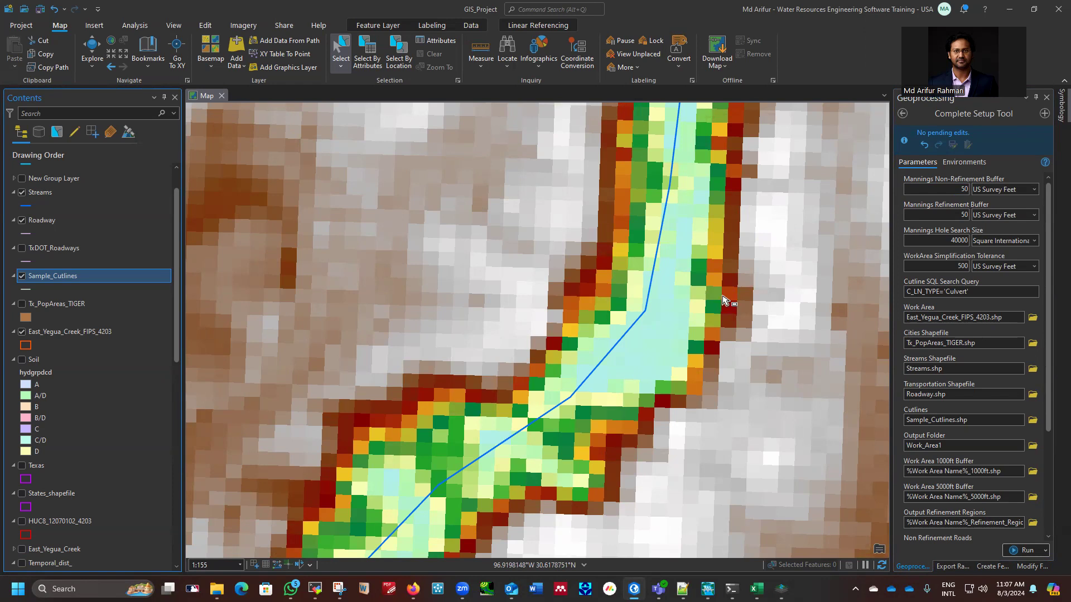
scroll(726, 301, down, 2)
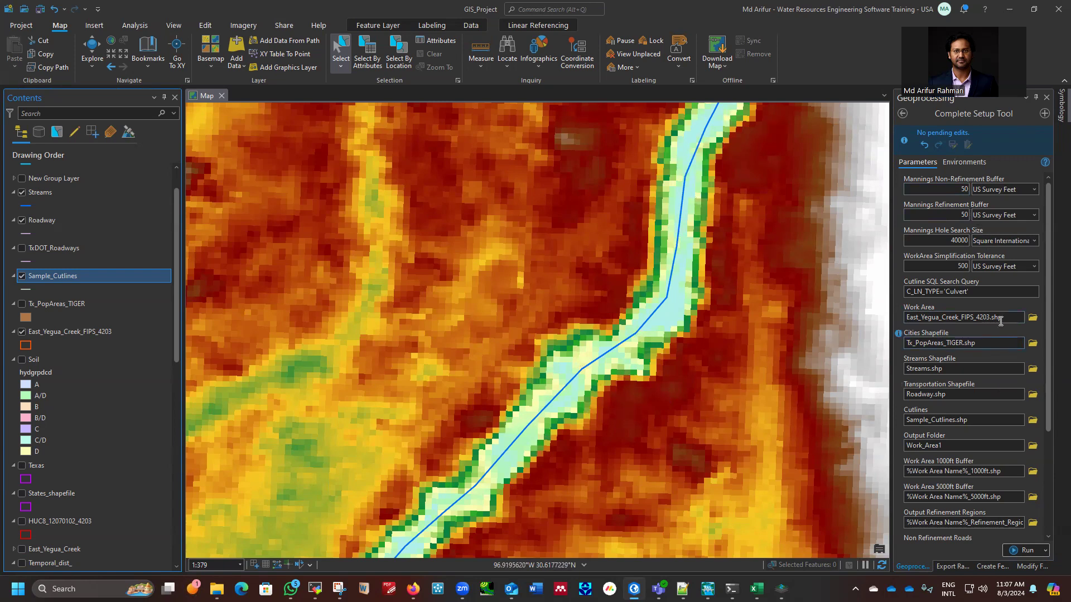
Set the Complete Setup Tool's output folder to HEC-RAS-2D\GIS_Files\Work_Area2 and run the tool.
scroll(997, 319, down, 1)
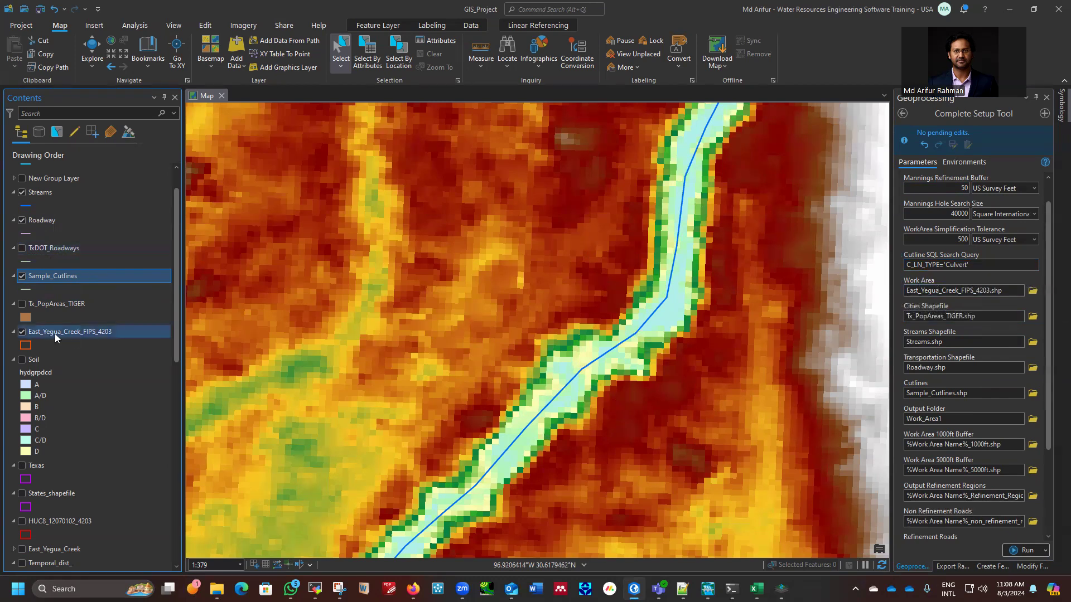
scroll(642, 270, down, 3)
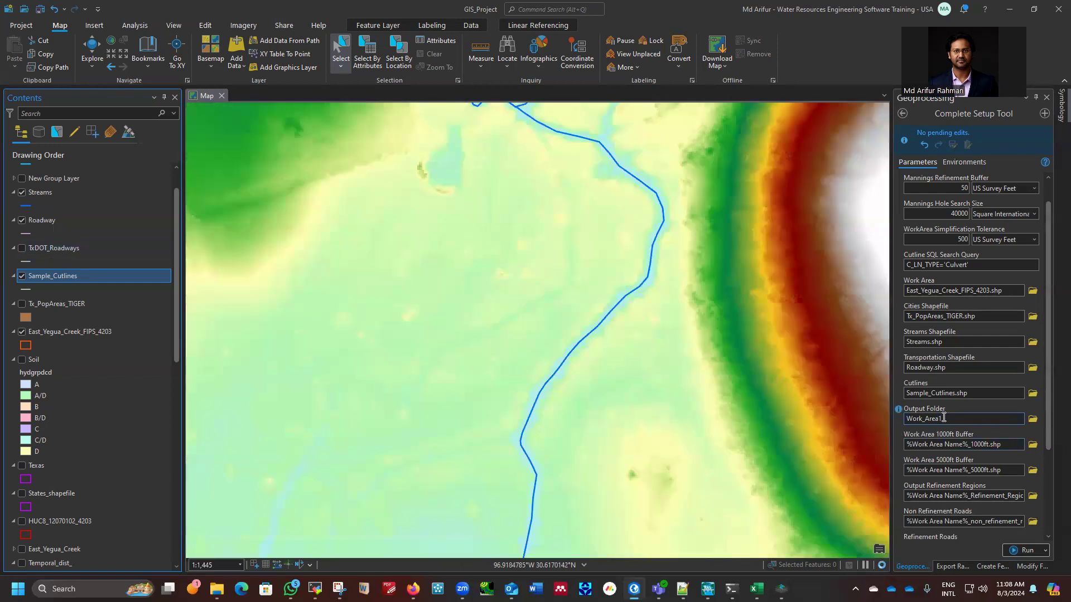
scroll(969, 446, down, 3)
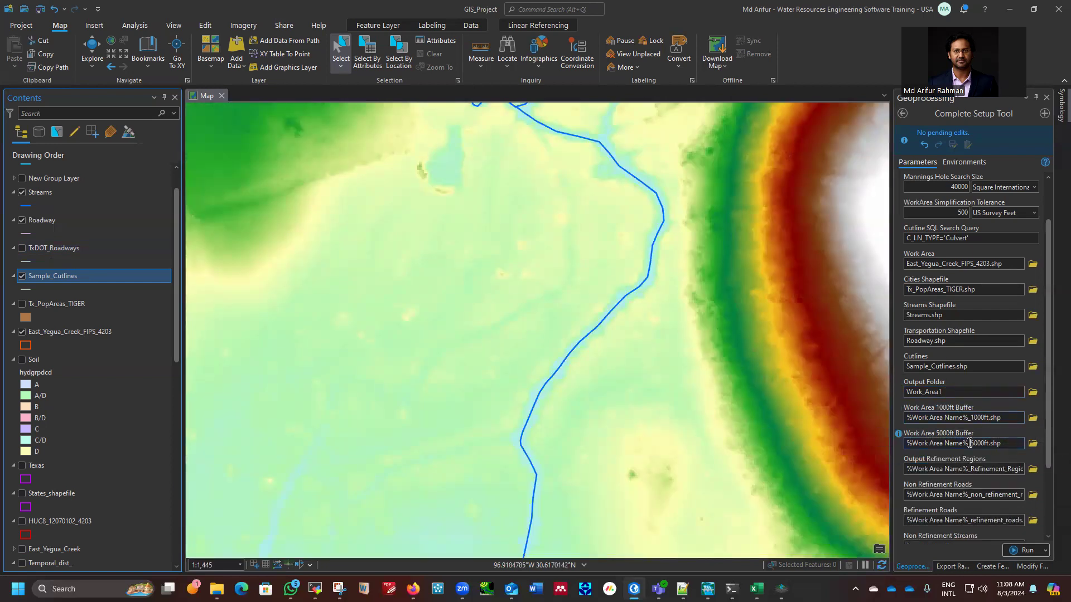
click(946, 302)
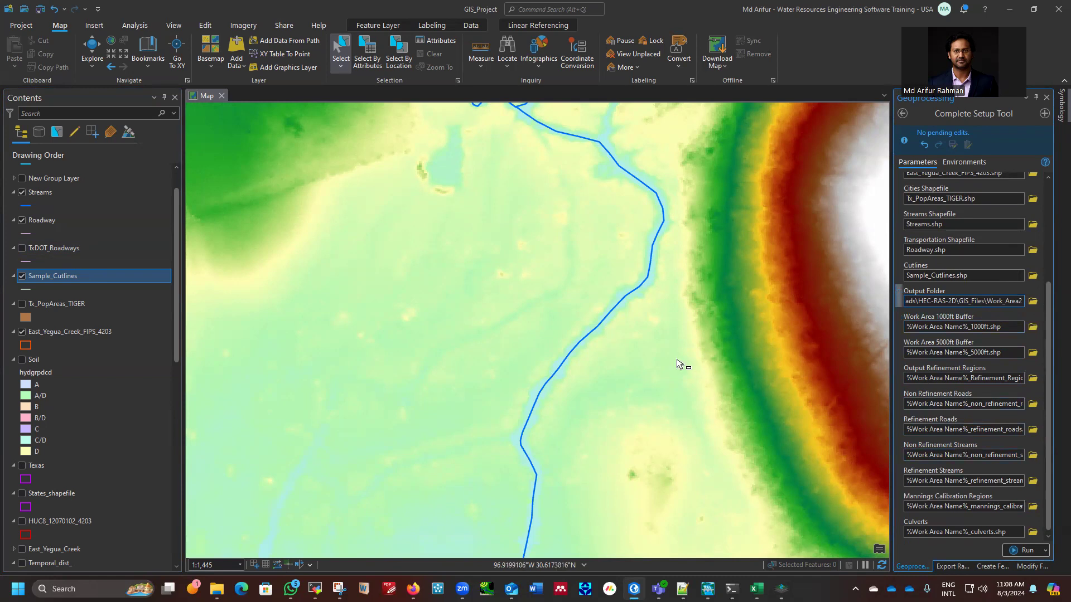
scroll(454, 292, down, 2)
click(1028, 551)
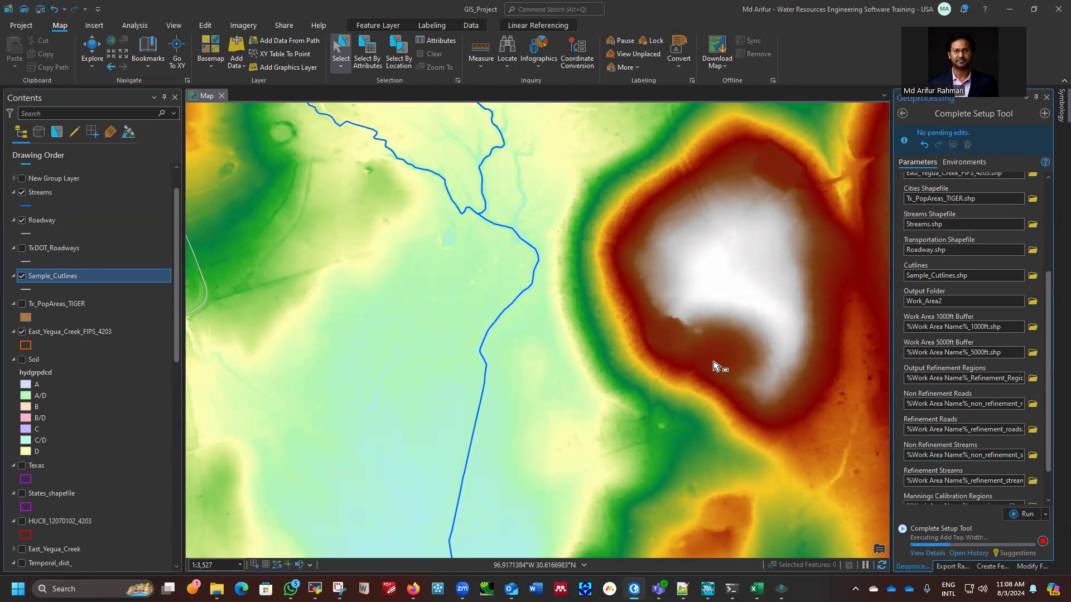
Switch to the Work_Area2 folder in File Explorer, widen the name column and look through the generated files.
click(217, 590)
click(747, 535)
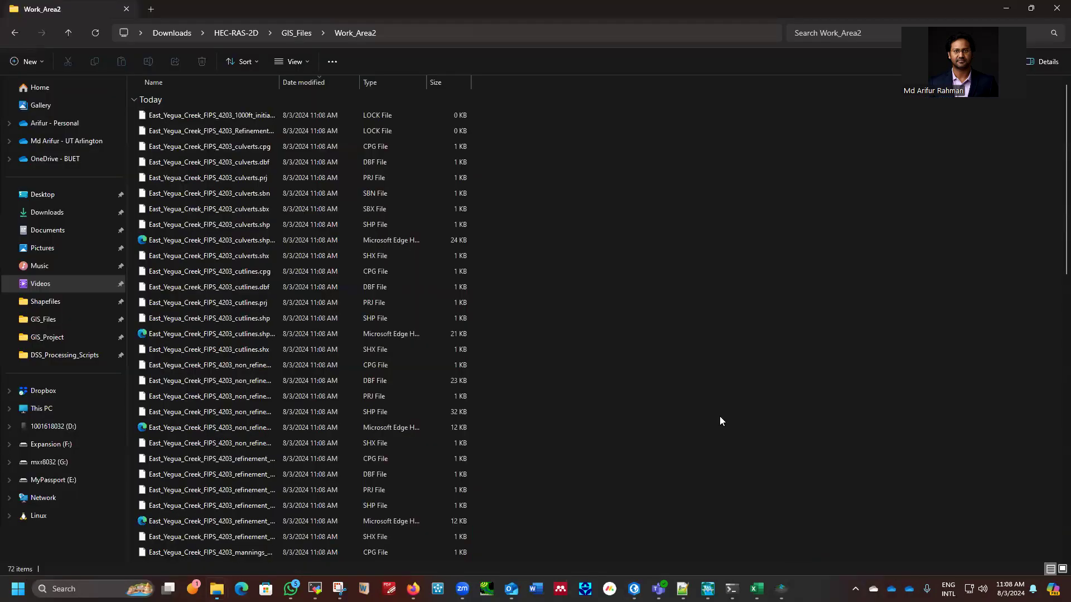
double_click(281, 83)
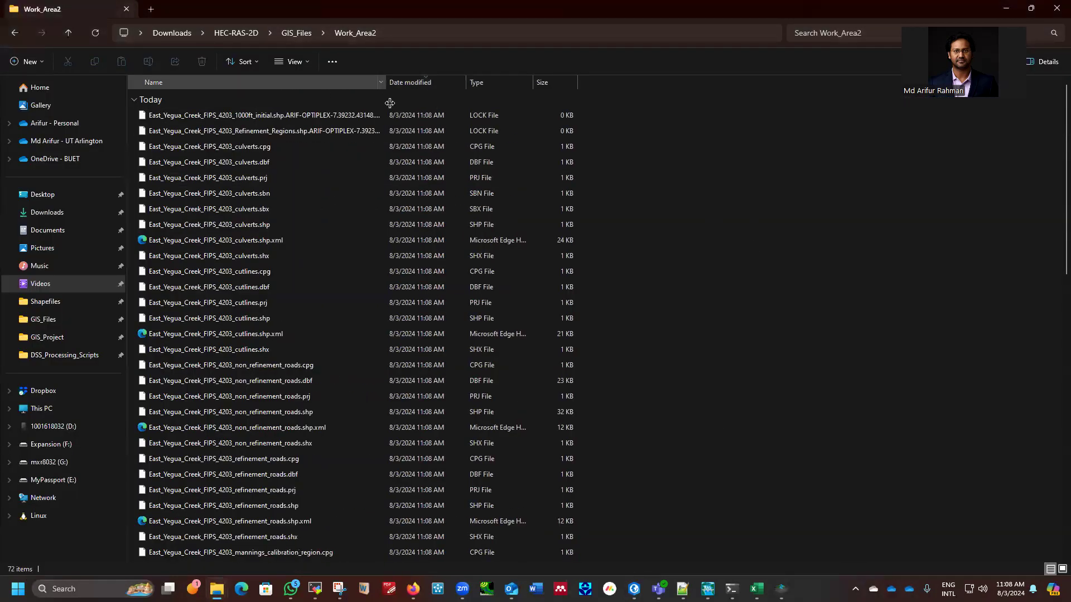
scroll(349, 258, down, 10)
scroll(349, 258, up, 10)
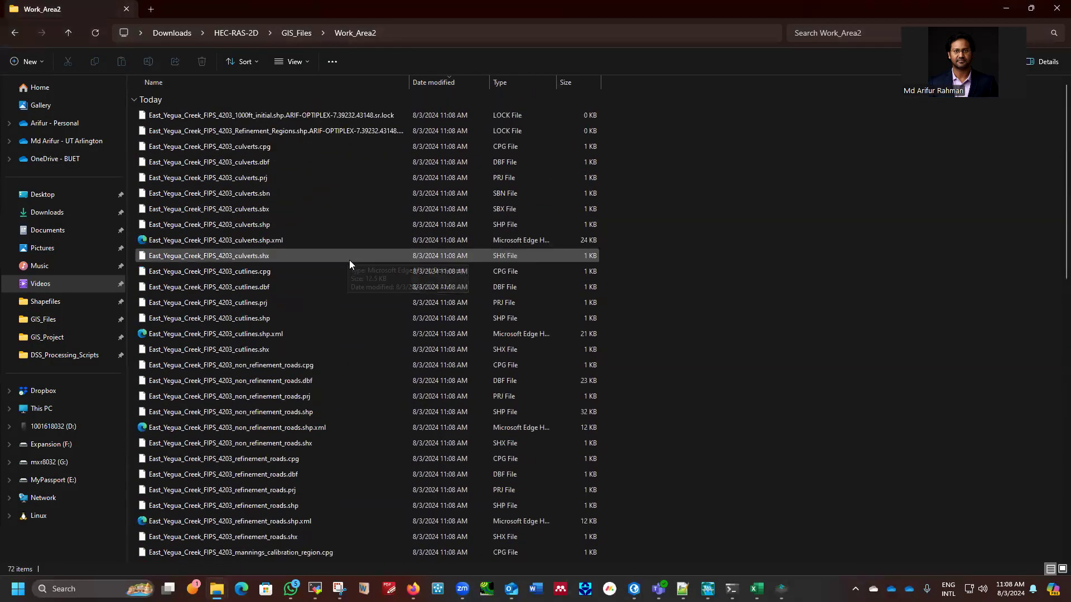
Copy the Work_Area2 folder path, switch to ArcGIS Pro and browse to that folder for adding data to the map.
click(406, 30)
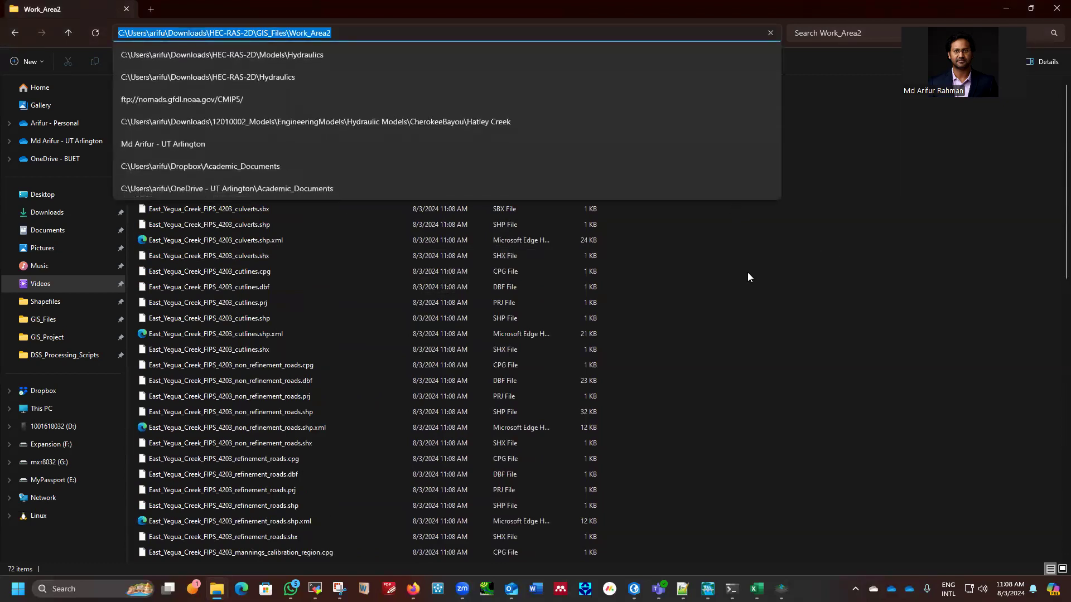
click(1006, 8)
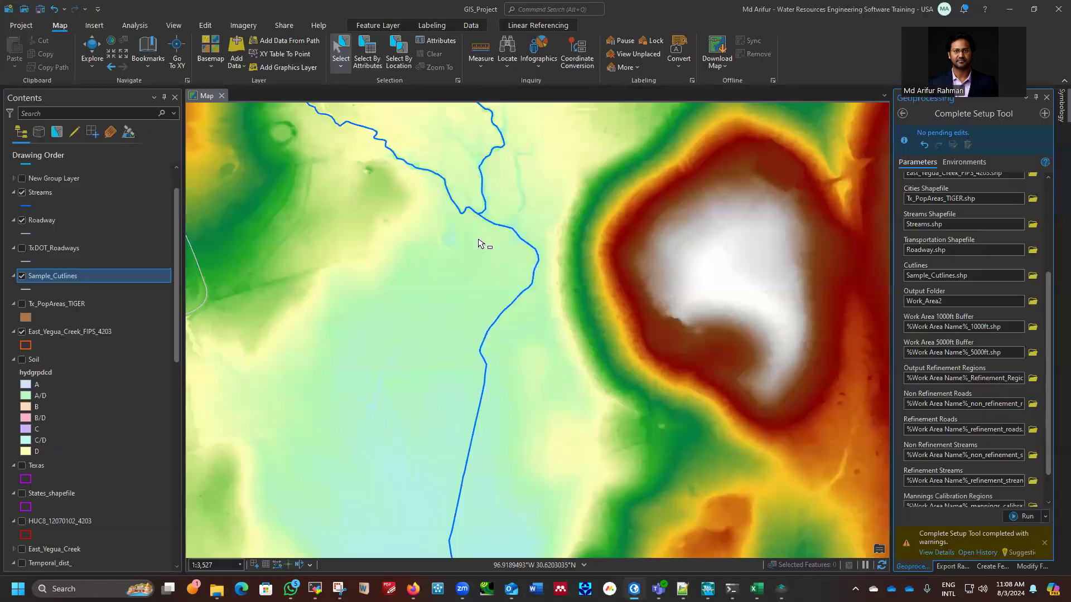
scroll(62, 181, up, 1)
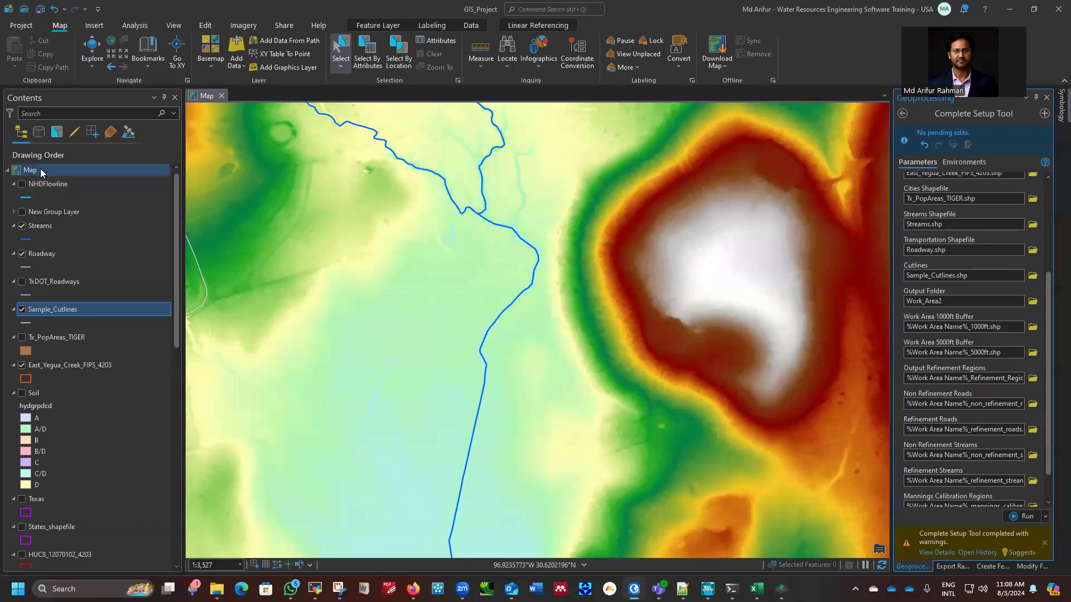
click(56, 169)
click(236, 48)
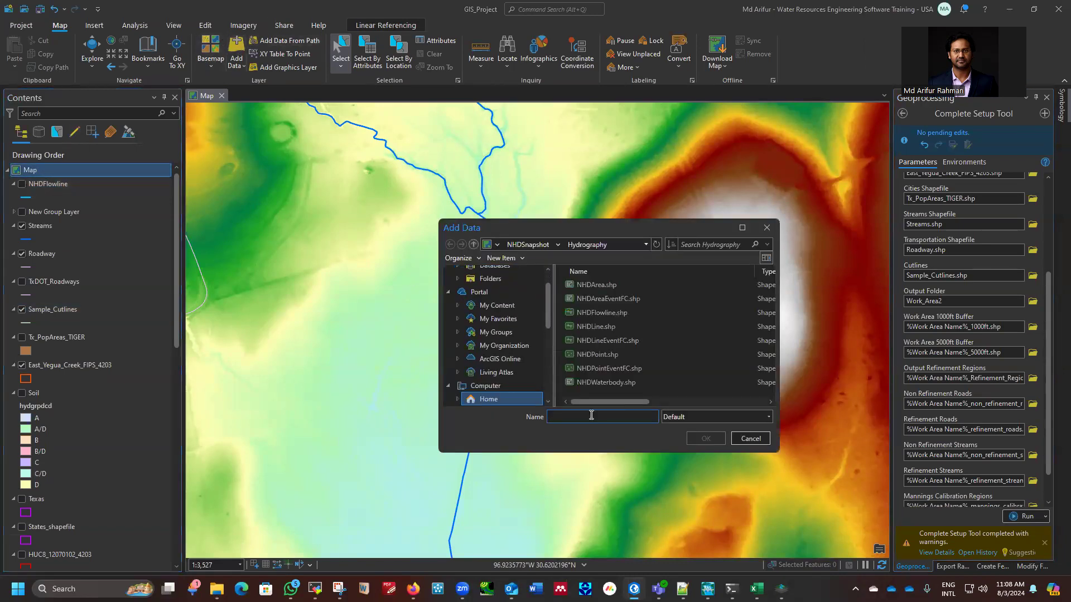
key(ctrl+v)
key(Return)
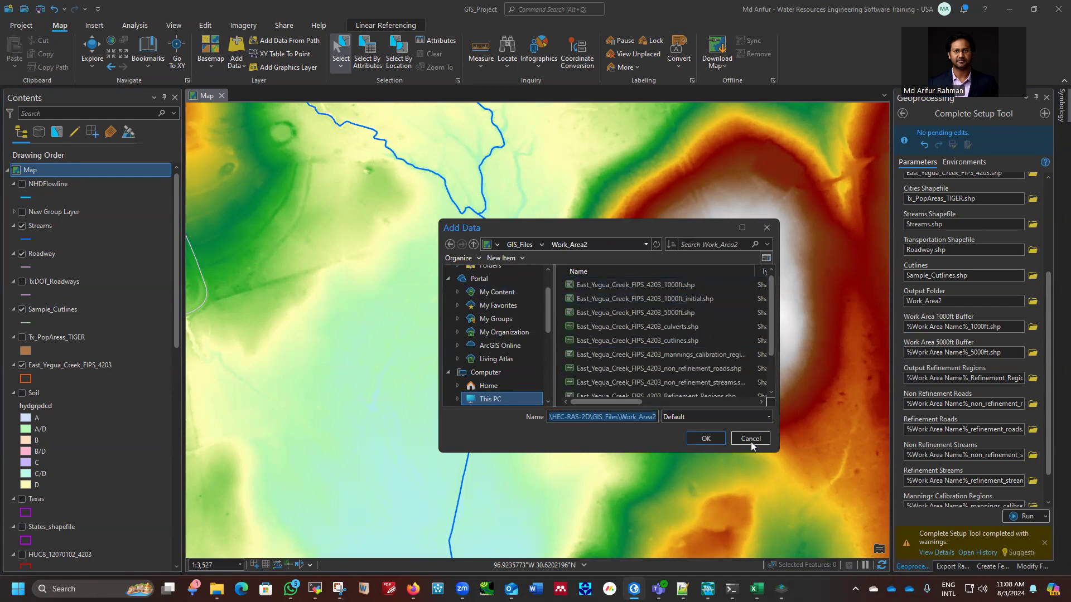
Add all East_Yegua_Creek_FIPS_4203 output shapefiles, from 1000ft through refinement_streams, and group the added layers.
click(629, 285)
scroll(627, 353, down, 1)
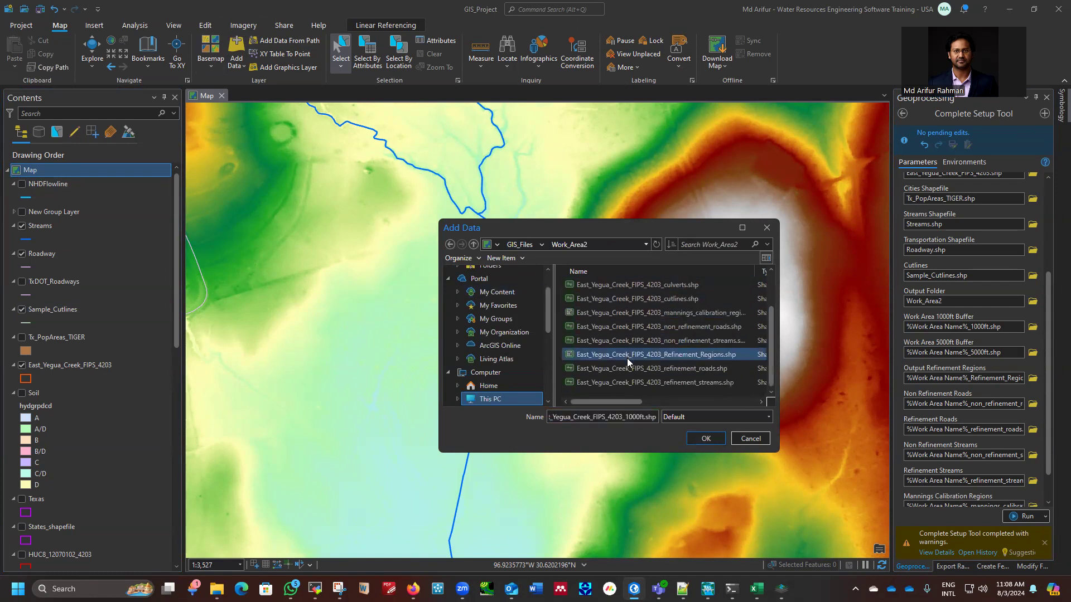
shift+click(623, 384)
click(706, 439)
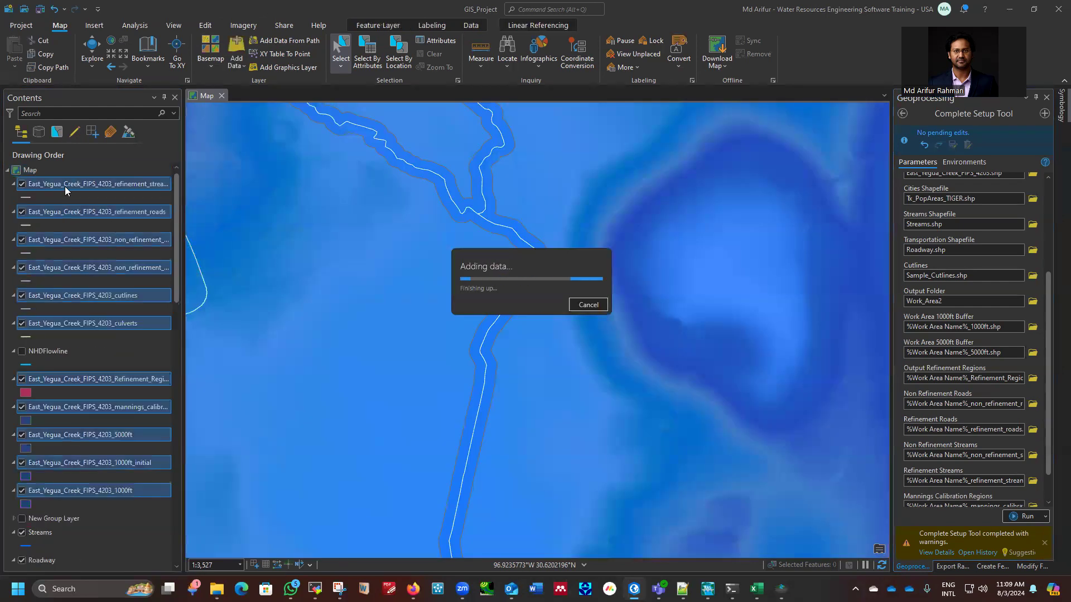
right_click(63, 183)
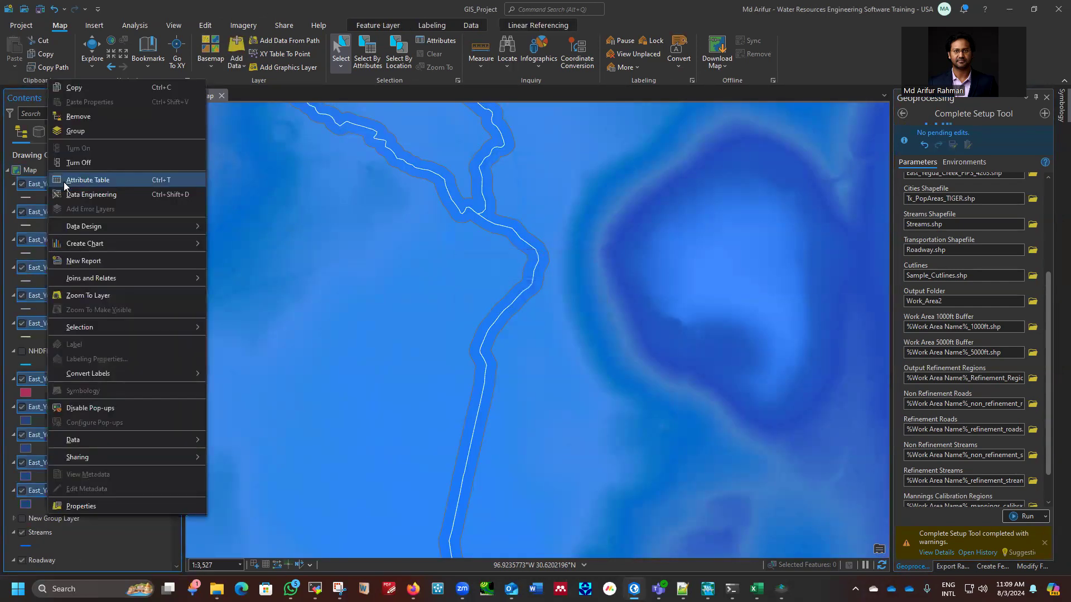
click(84, 131)
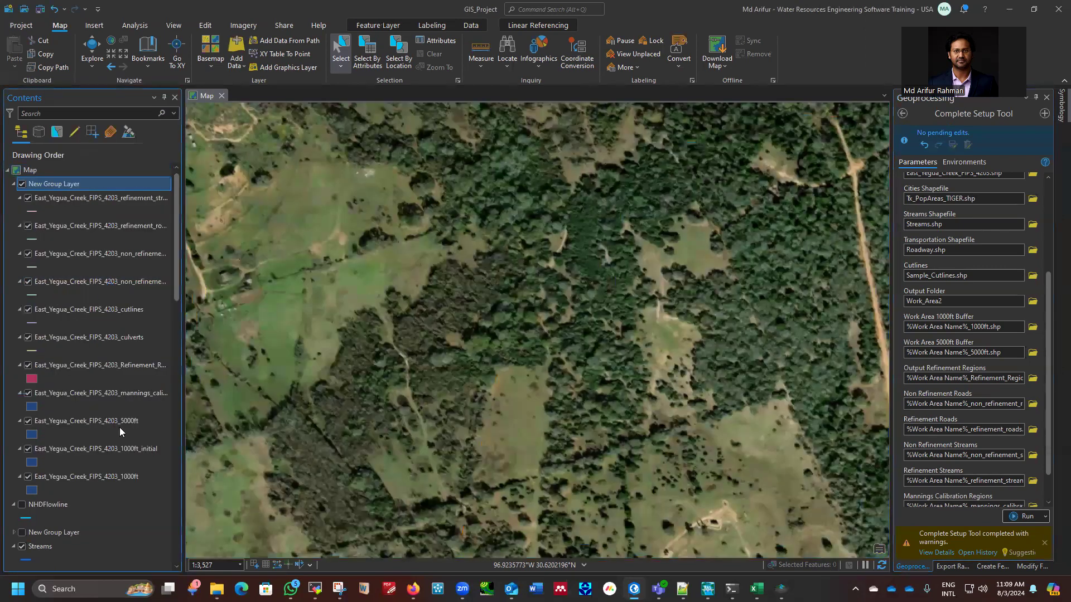
Hide the original Streams, Roadway and Sample_Cutlines input layers in the map.
scroll(502, 285, down, 3)
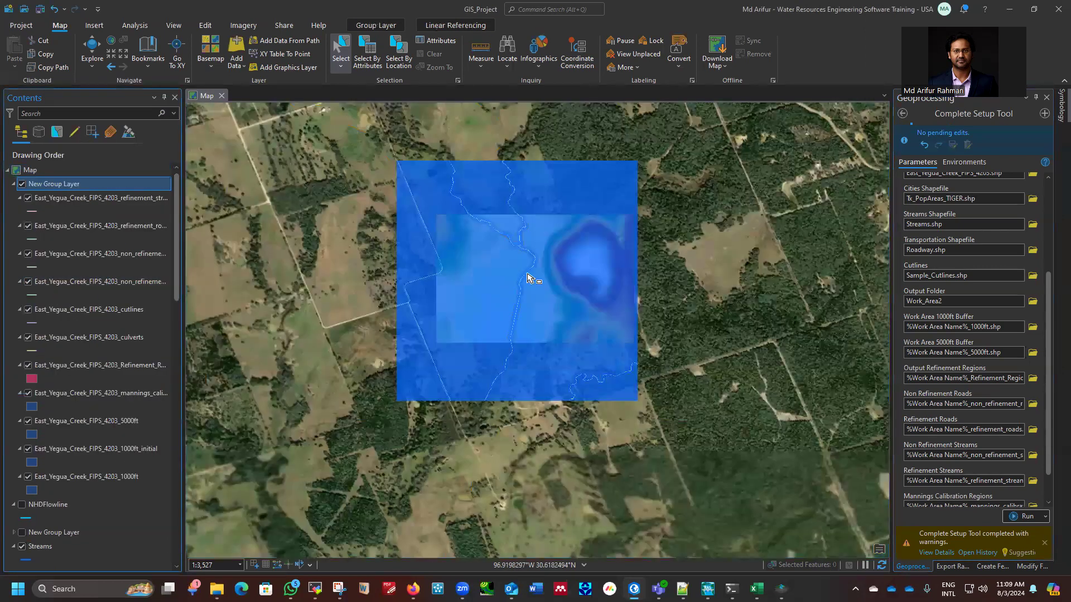
scroll(527, 277, down, 4)
scroll(497, 294, down, 3)
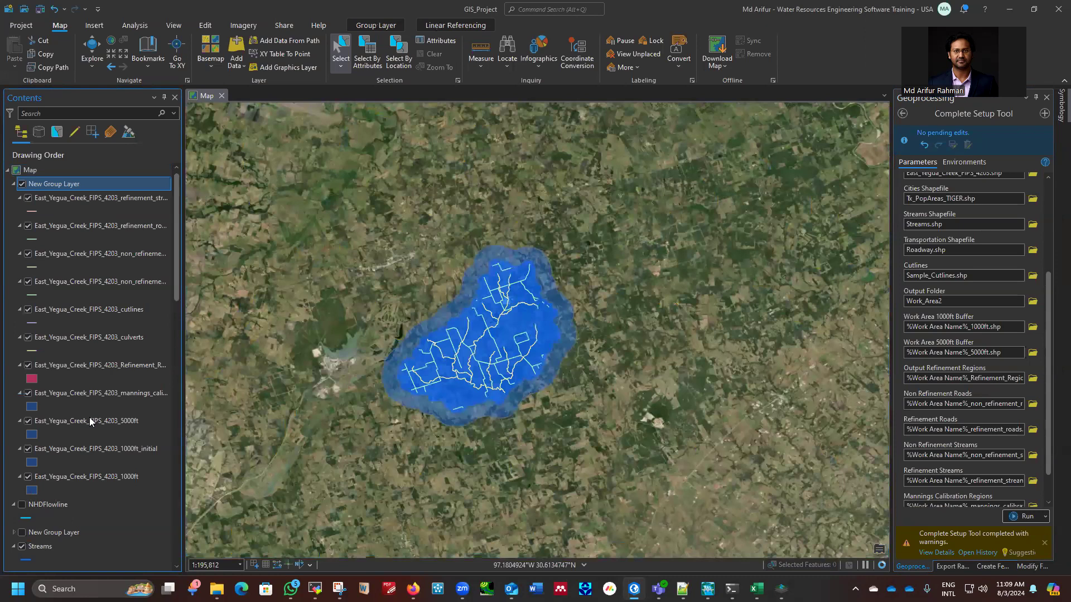
scroll(19, 439, down, 4)
click(21, 440)
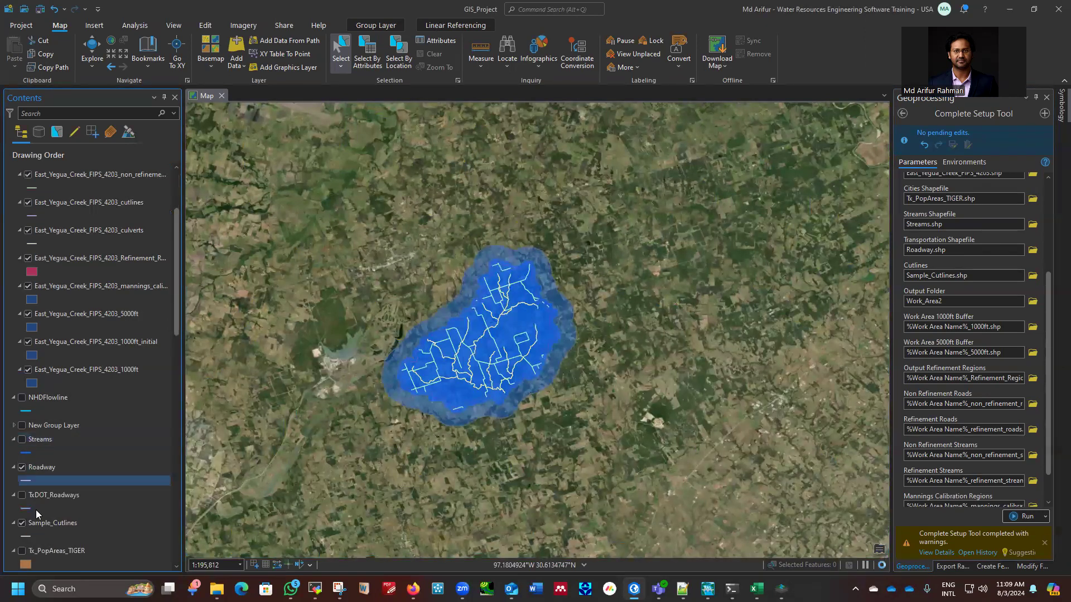
click(22, 468)
click(21, 523)
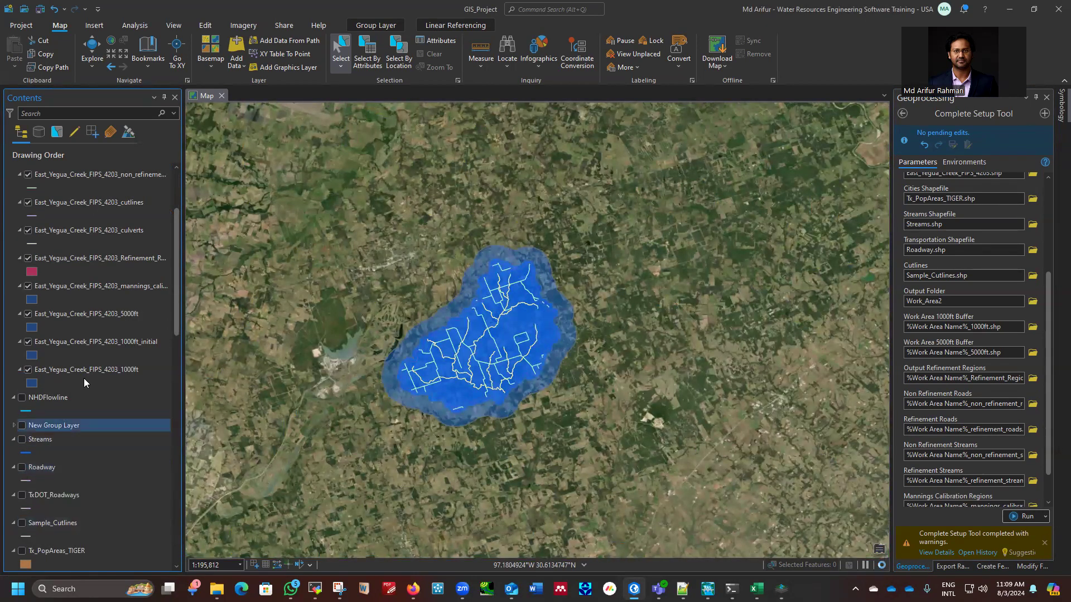
Hide the 1000ft, 1000ft_initial and 5000ft buffer layers and collapse the legends of the 5000ft and 1000ft_initial layers.
scroll(84, 377, down, 3)
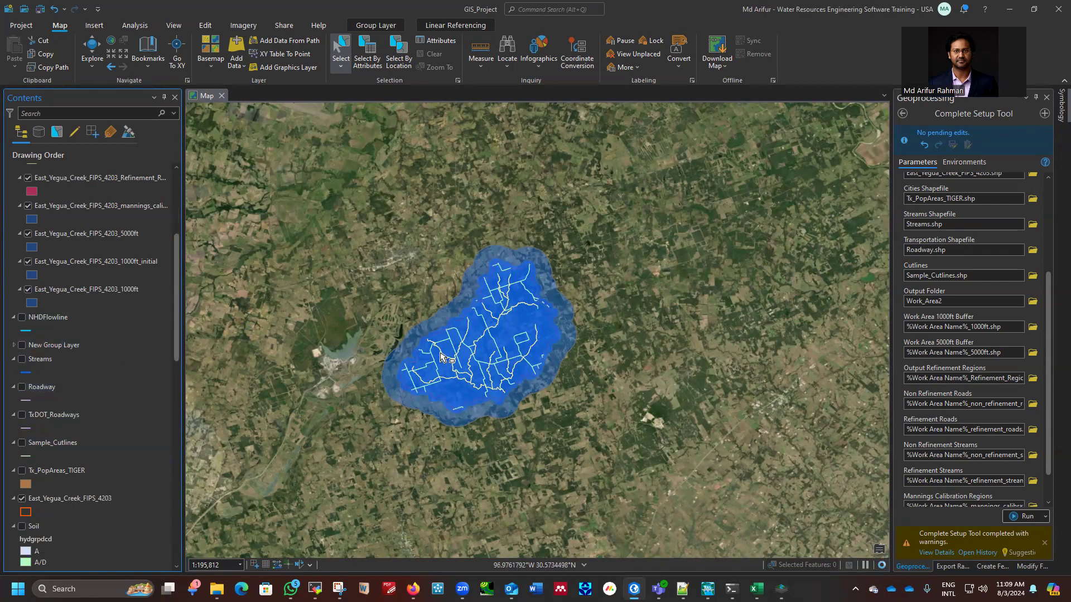
scroll(440, 357, up, 2)
scroll(108, 309, up, 7)
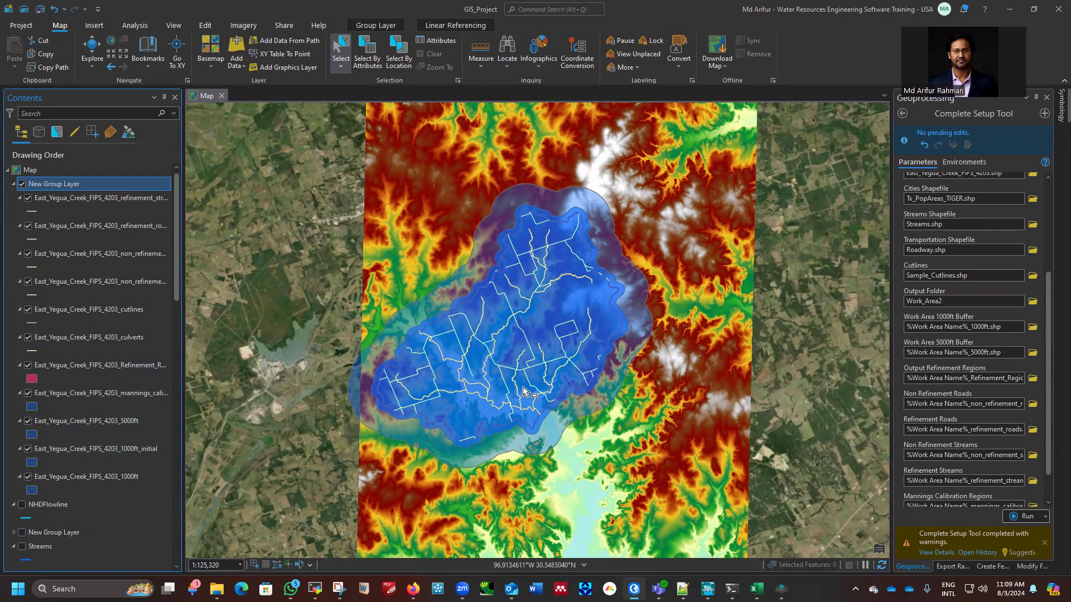
scroll(454, 335, up, 1)
scroll(455, 335, up, 1)
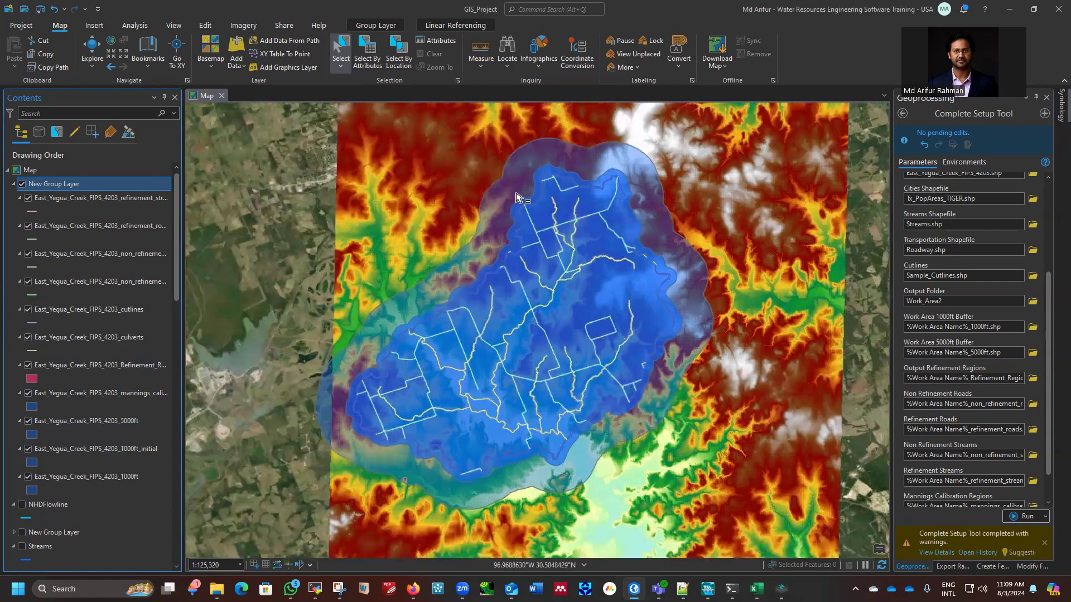
scroll(524, 193, up, 1)
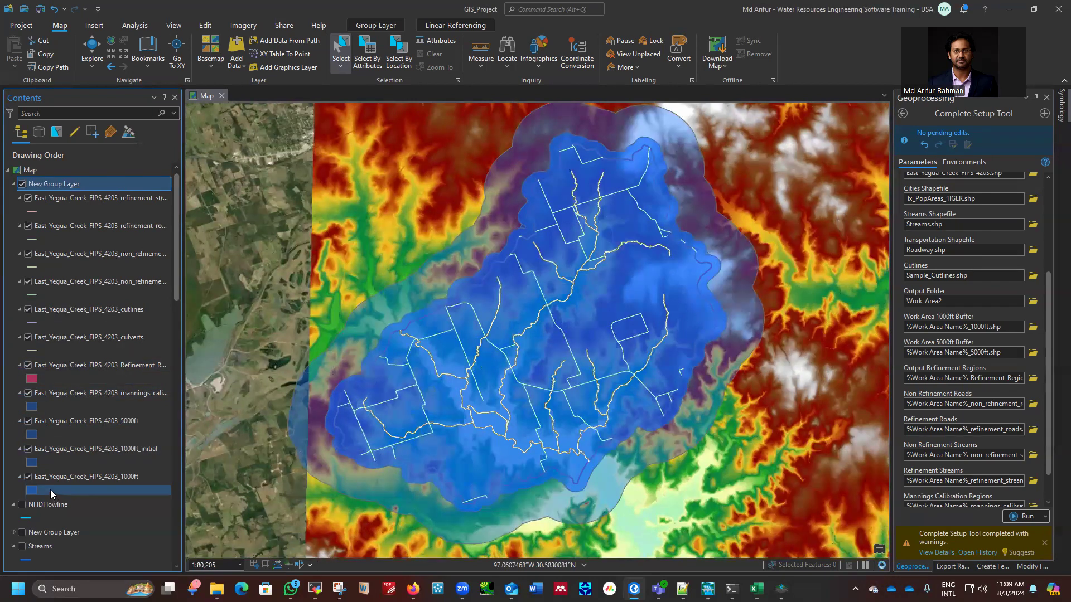
click(27, 477)
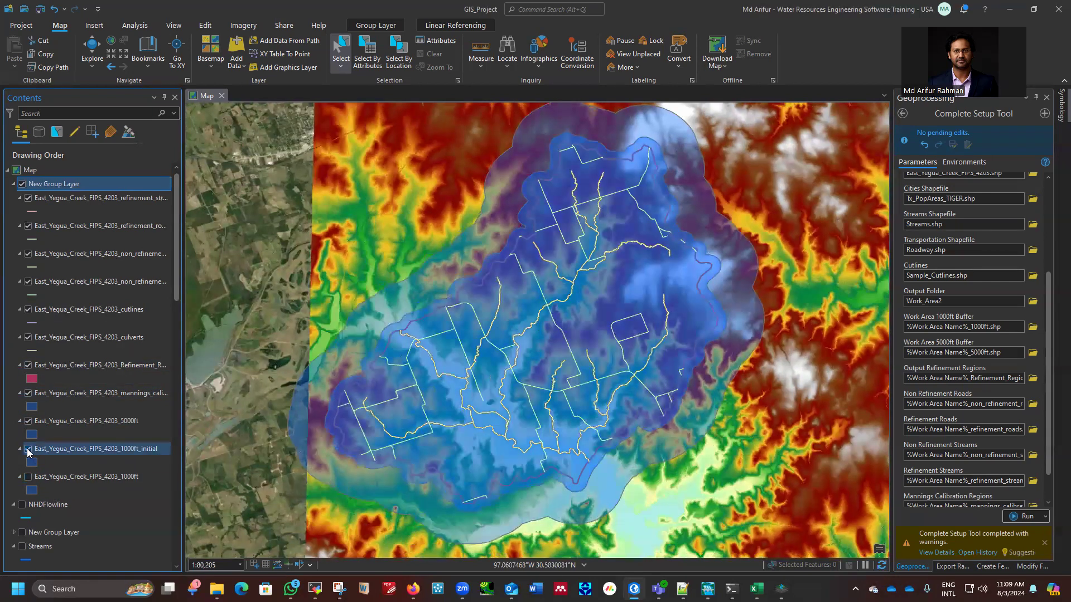
click(28, 449)
click(28, 422)
click(20, 422)
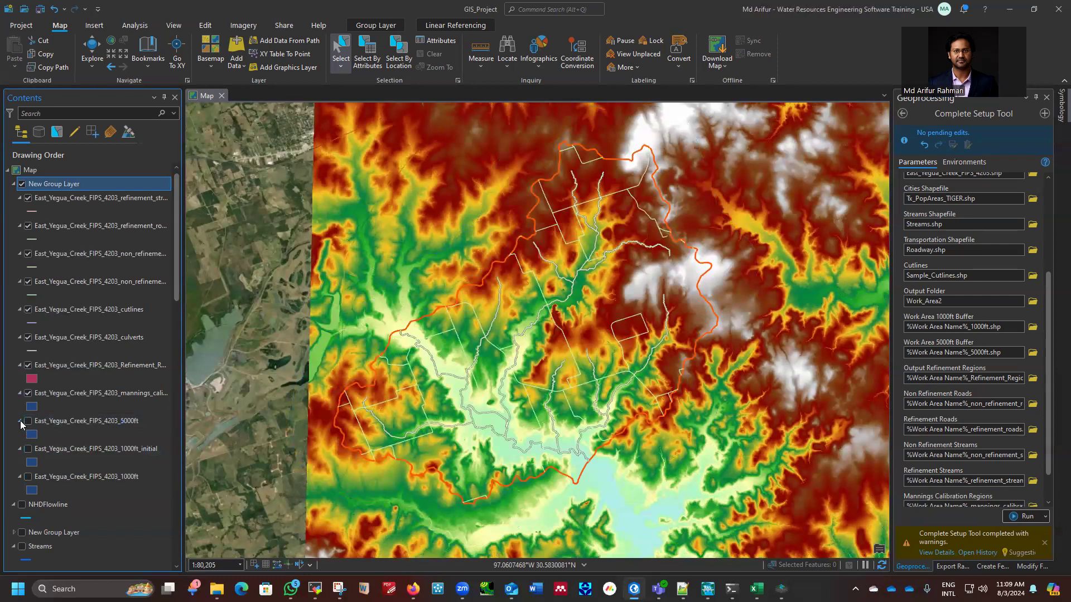
click(20, 435)
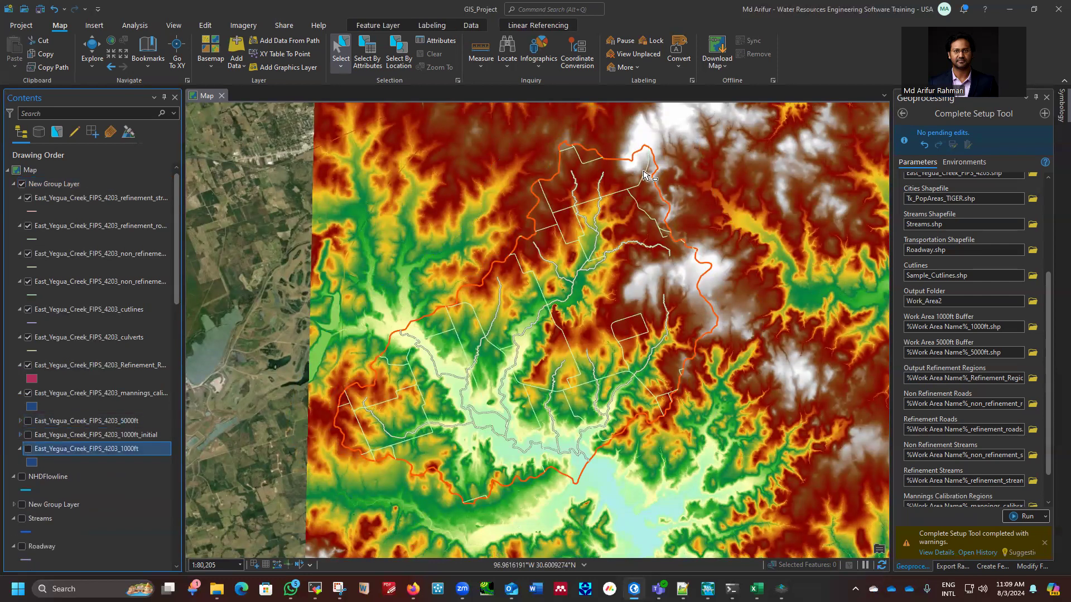
Widen the layer list and hide the remaining output layers in the new group except mannings_calibration_region.
drag(184, 343, 247, 346)
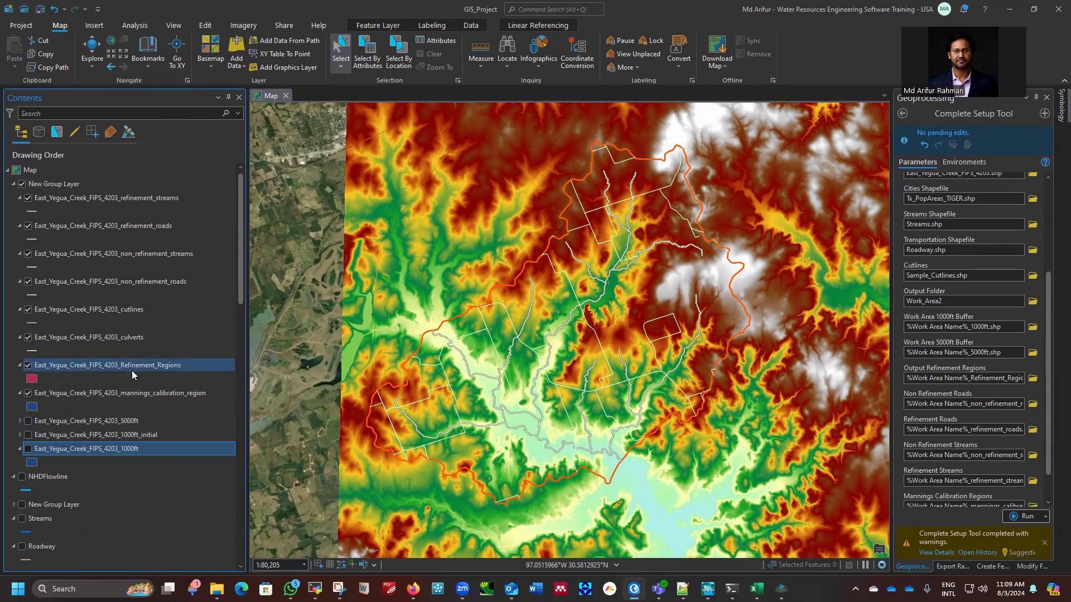
scroll(607, 324, down, 3)
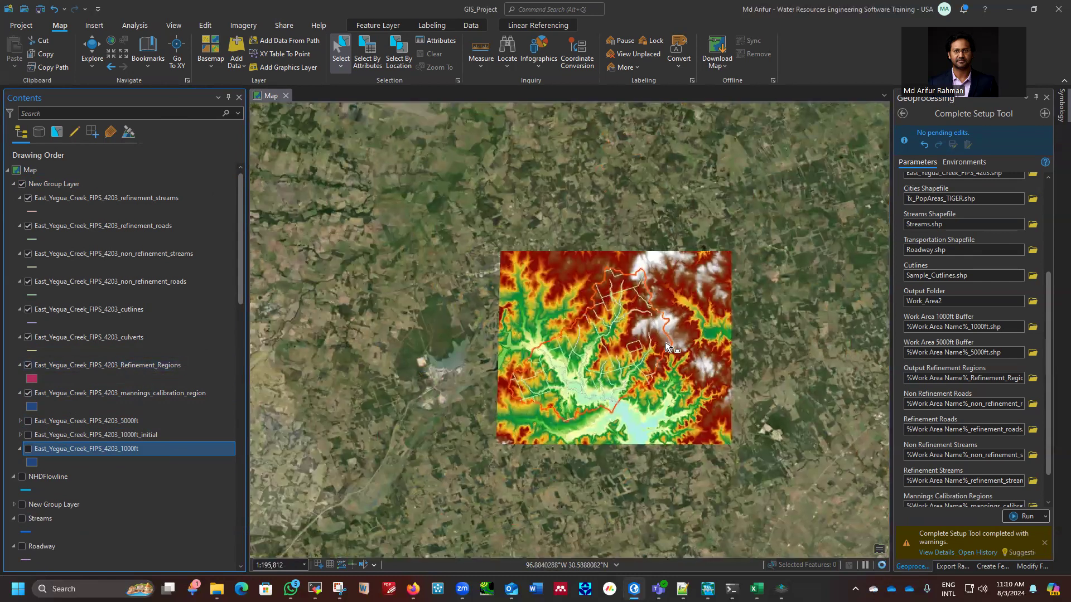
scroll(666, 345, up, 2)
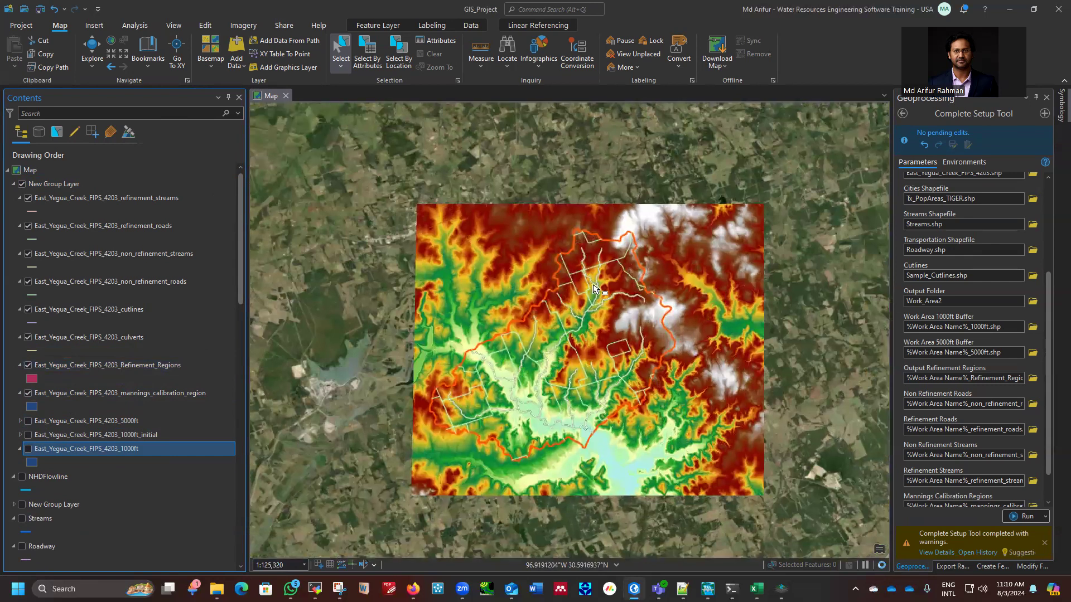
scroll(628, 365, up, 1)
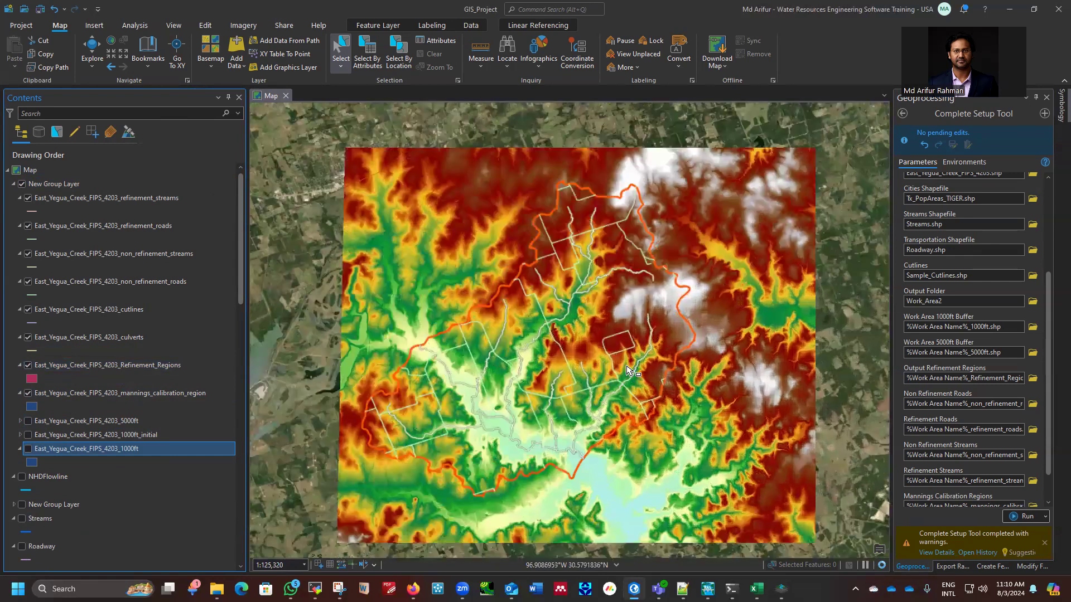
scroll(627, 368, up, 1)
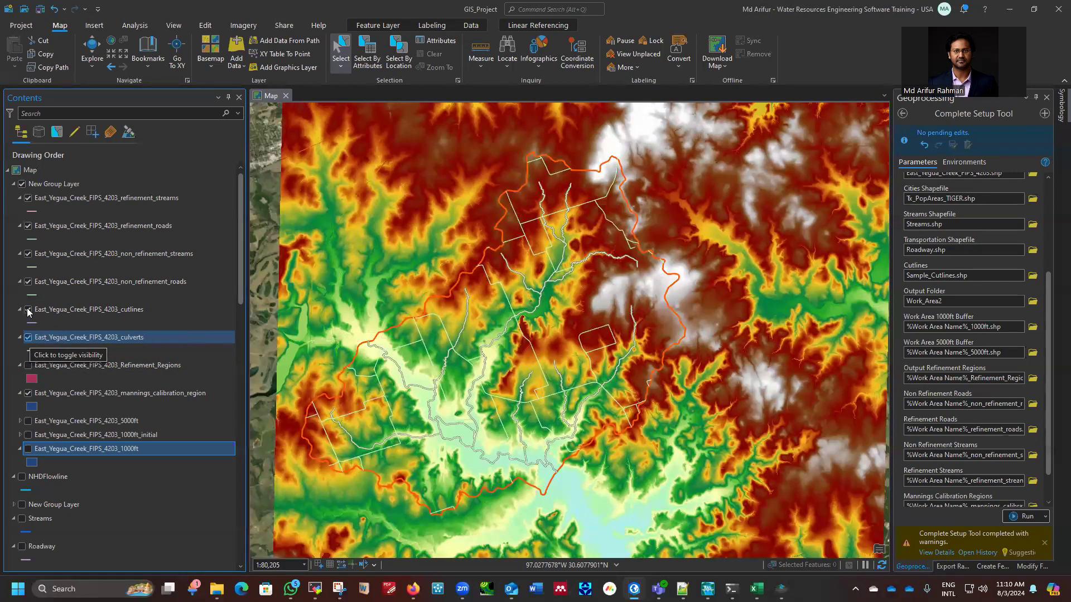
click(28, 338)
click(28, 310)
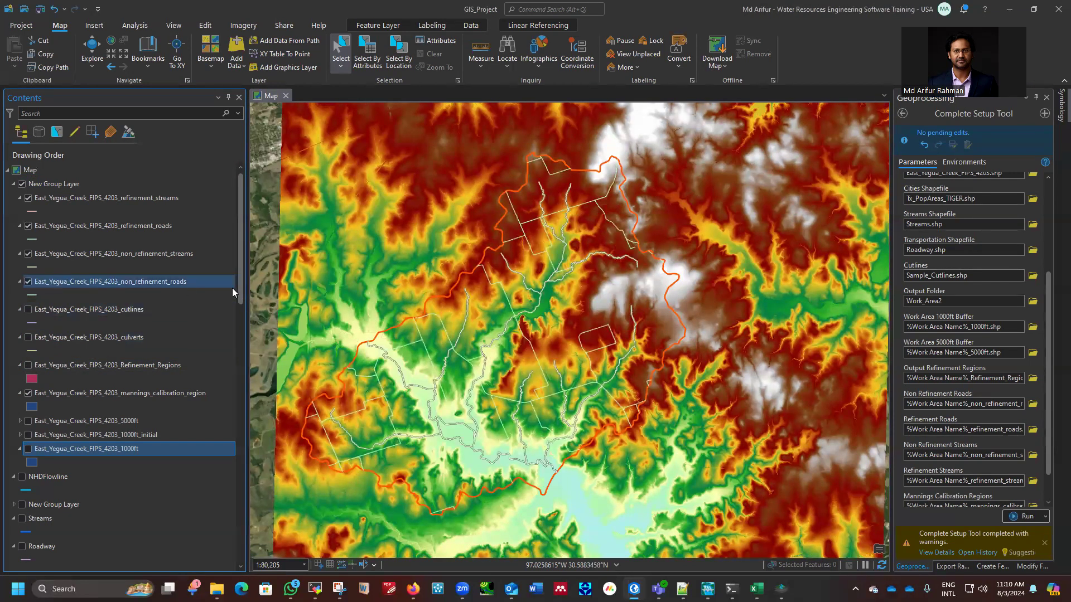
click(28, 227)
click(28, 254)
click(28, 282)
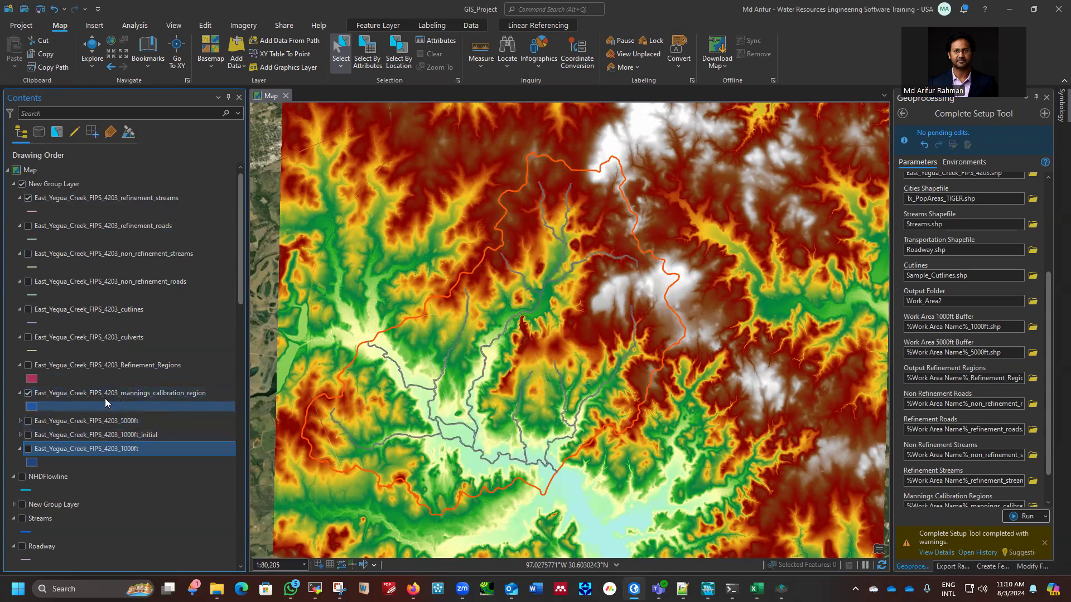
click(27, 198)
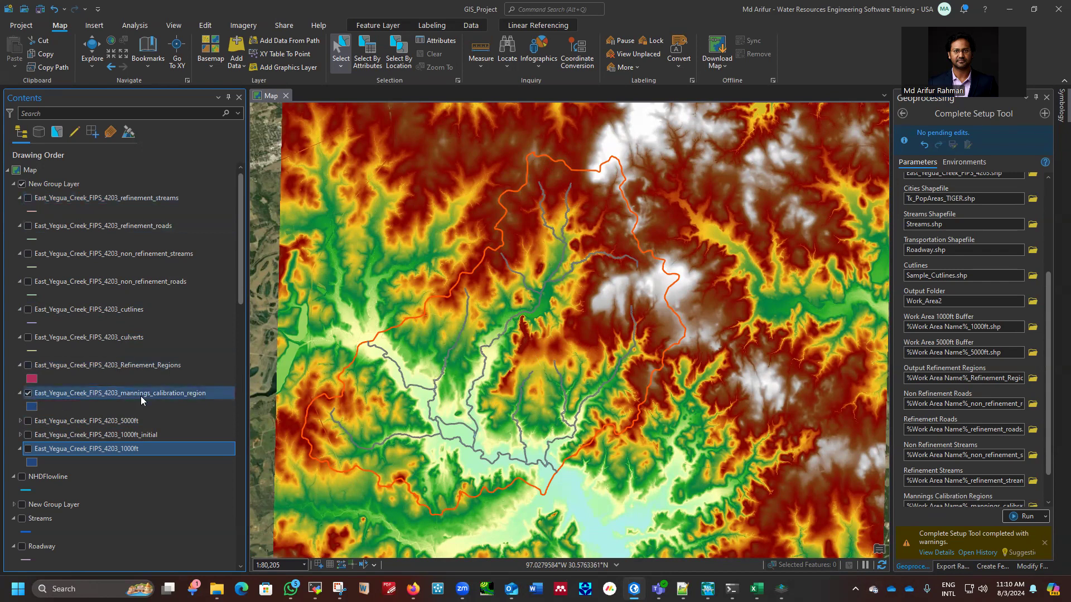
Examine the mannings_calibration_region polygon against the stream channel in the terrain at close range.
scroll(585, 210, up, 3)
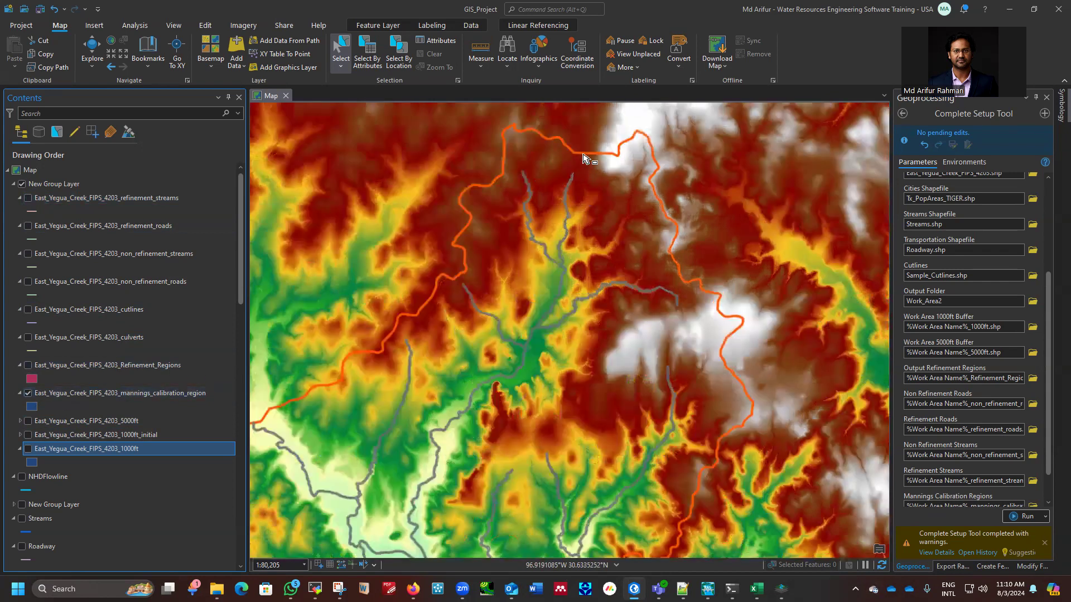
scroll(573, 184, up, 6)
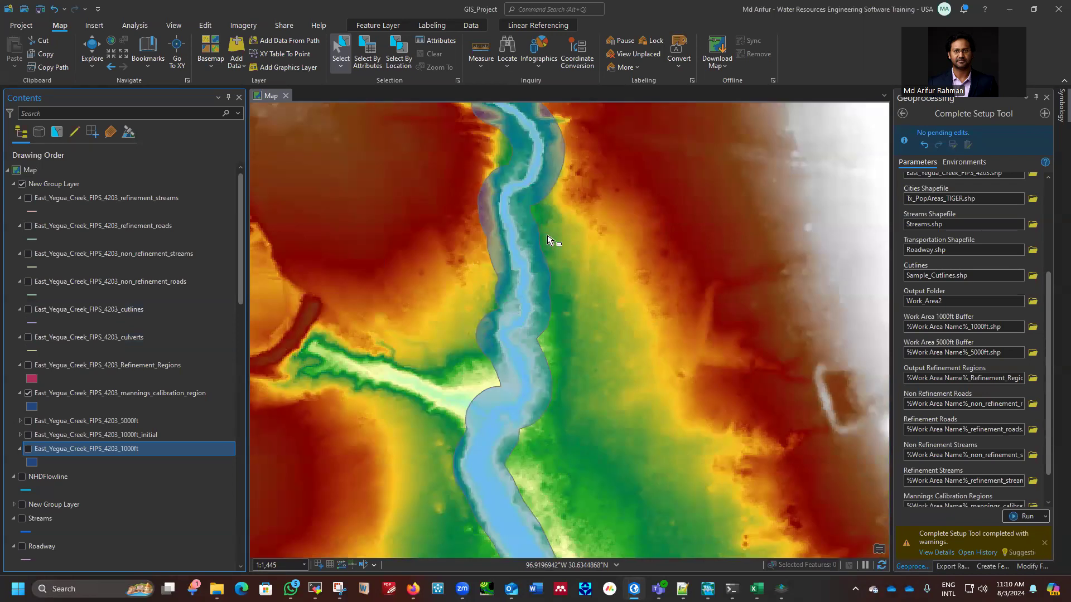
scroll(547, 240, up, 1)
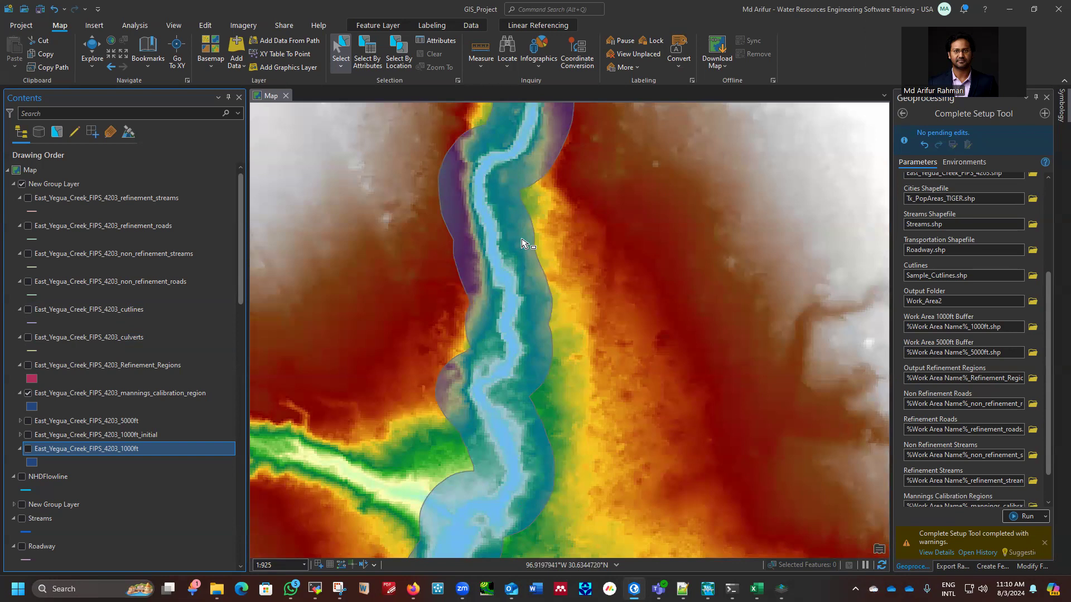
scroll(492, 342, down, 1)
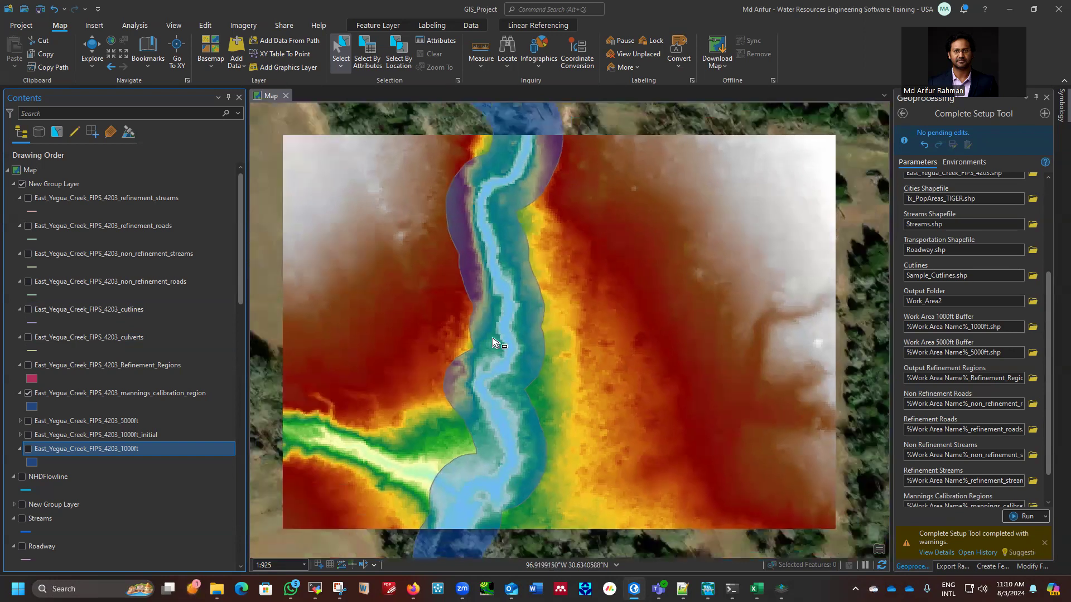
scroll(492, 343, down, 1)
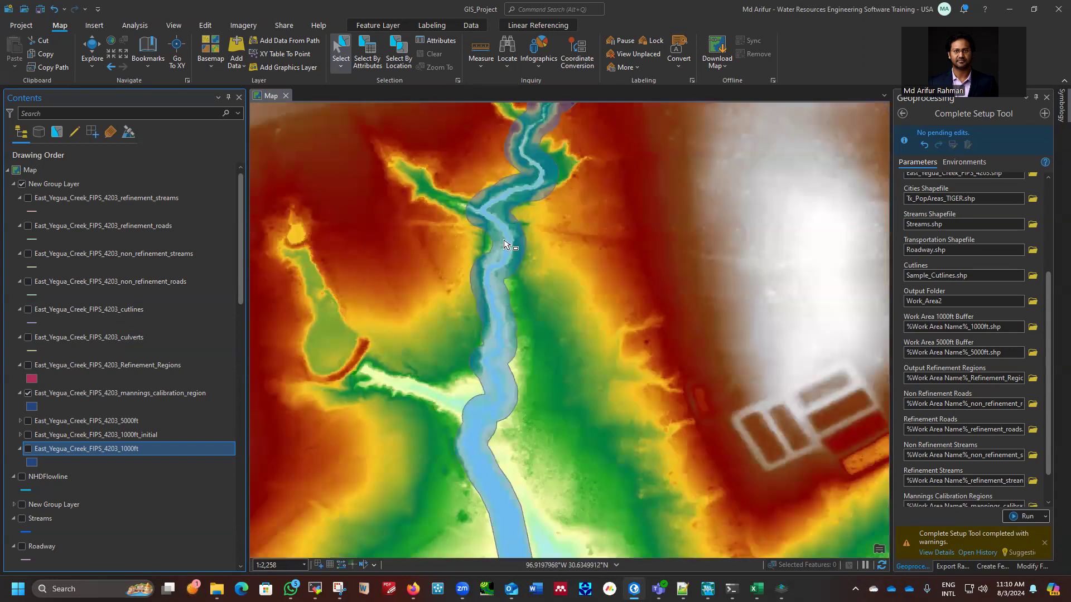
scroll(505, 239, down, 1)
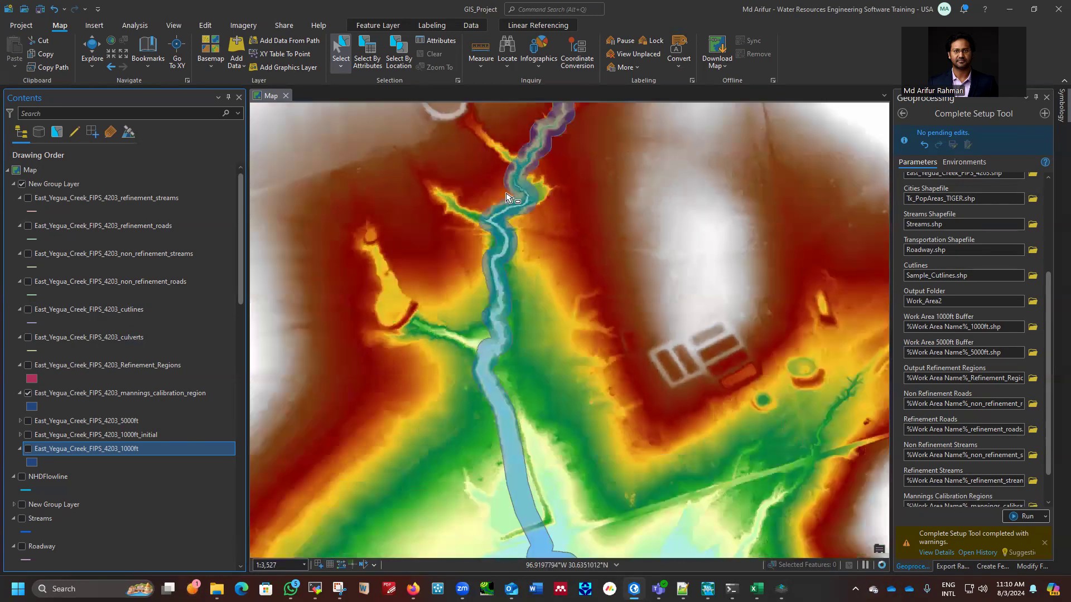
scroll(506, 196, down, 1)
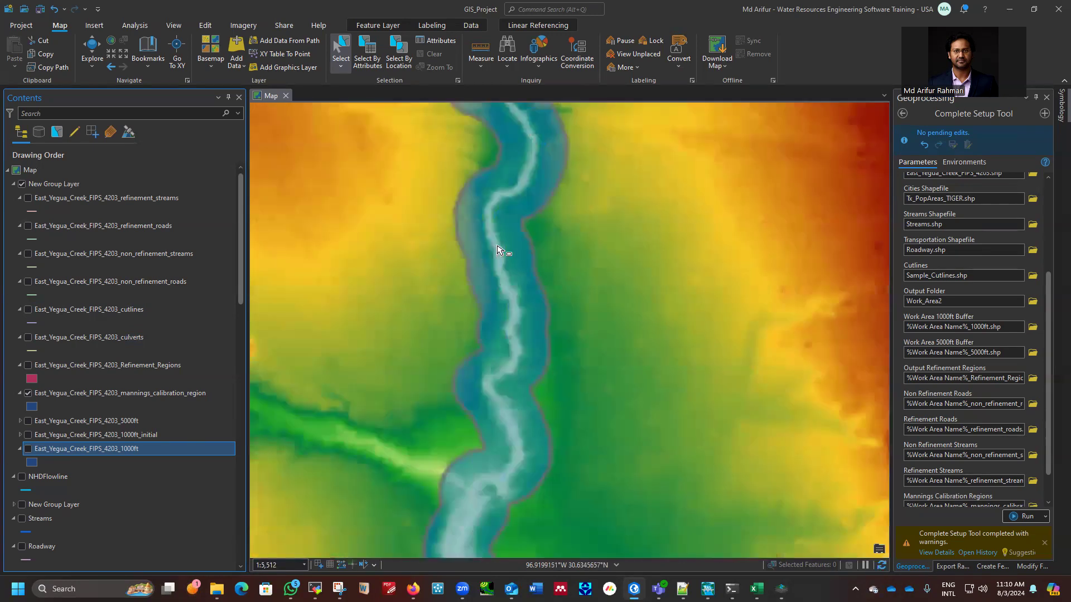
Examine the mannings_calibration_region polygons against the terrain from the upper tributary, across the whole watershed, to the outlet.
scroll(497, 249, up, 3)
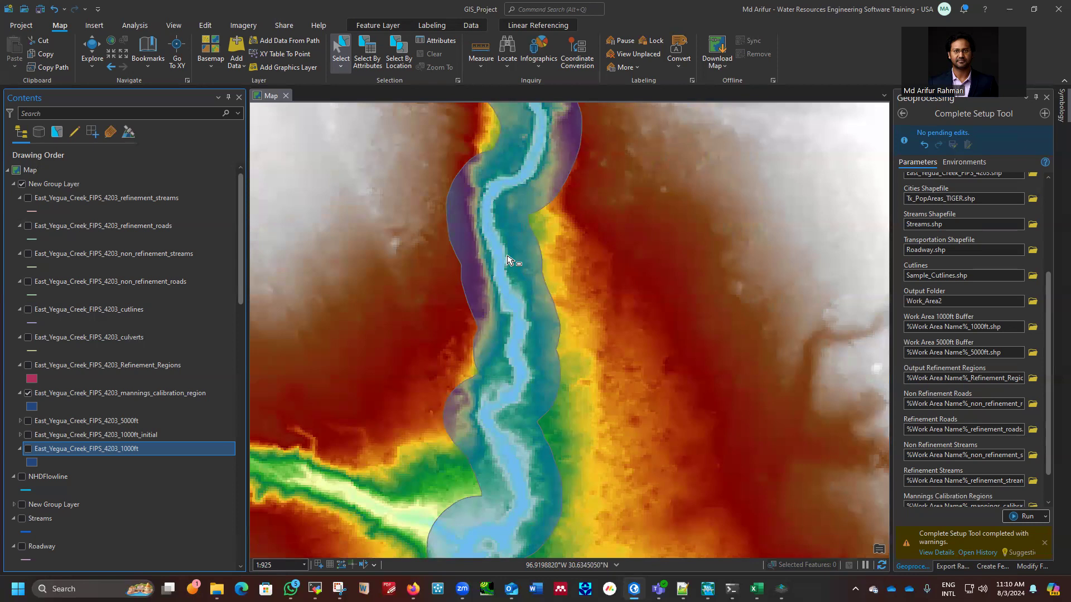
scroll(507, 260, down, 1)
scroll(507, 260, down, 2)
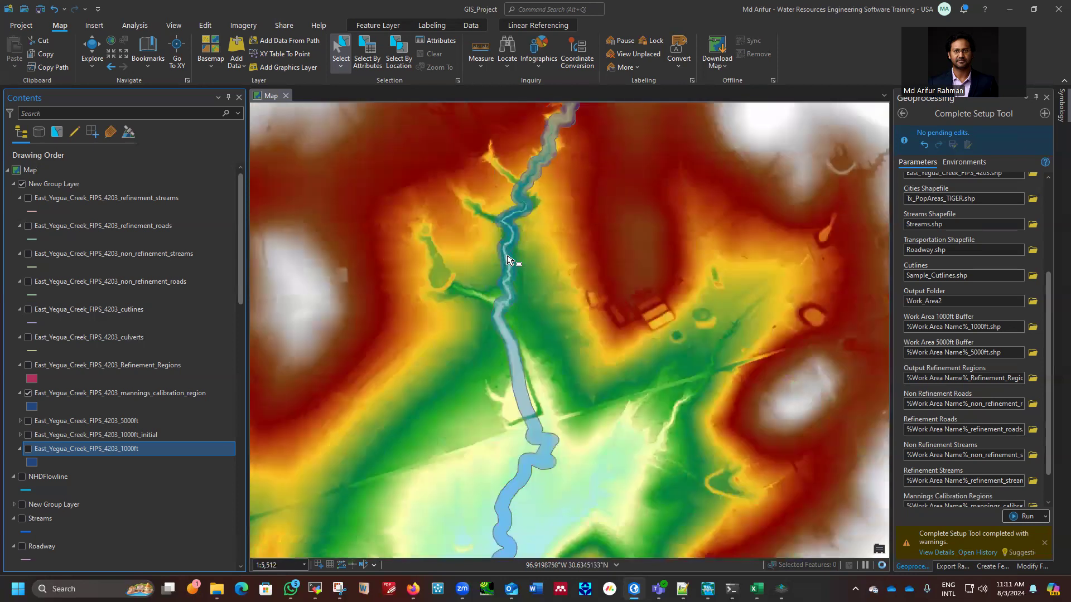
scroll(510, 246, down, 1)
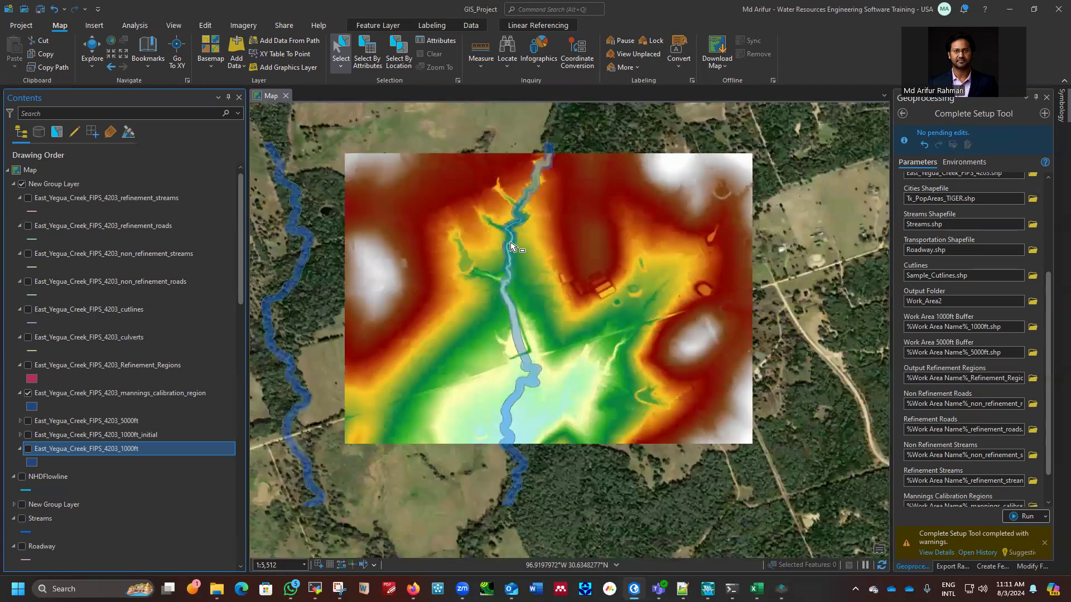
scroll(510, 245, down, 1)
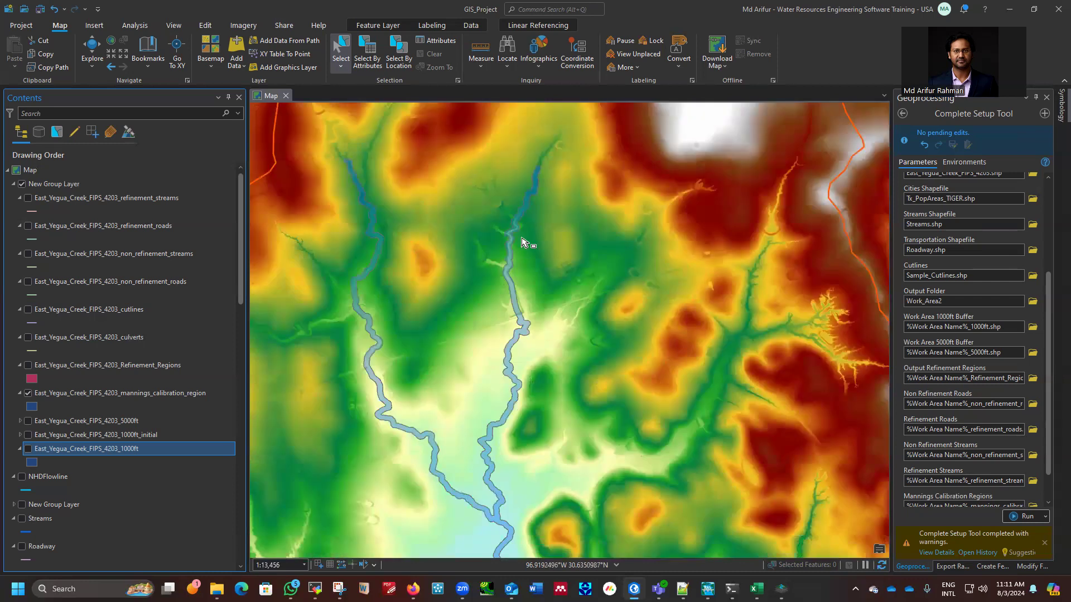
scroll(522, 241, down, 2)
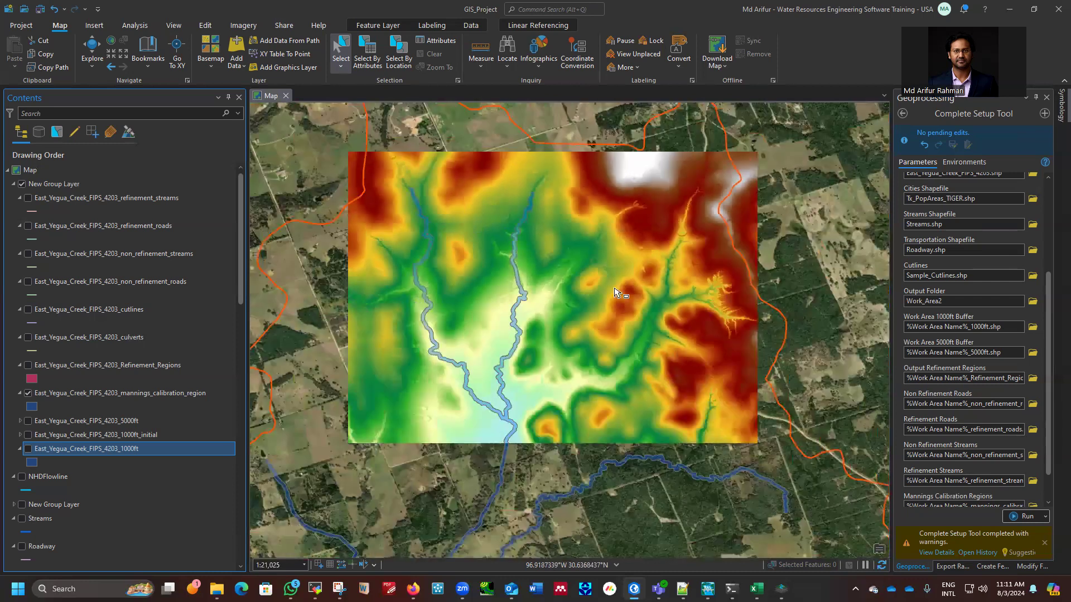
scroll(493, 324, down, 1)
scroll(447, 383, down, 2)
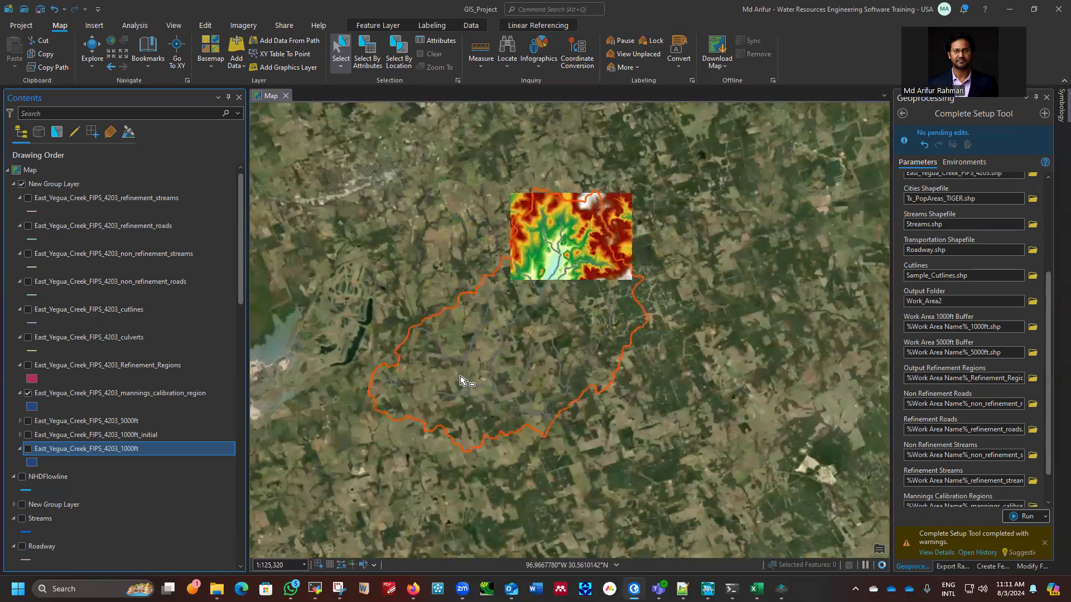
scroll(460, 381, up, 2)
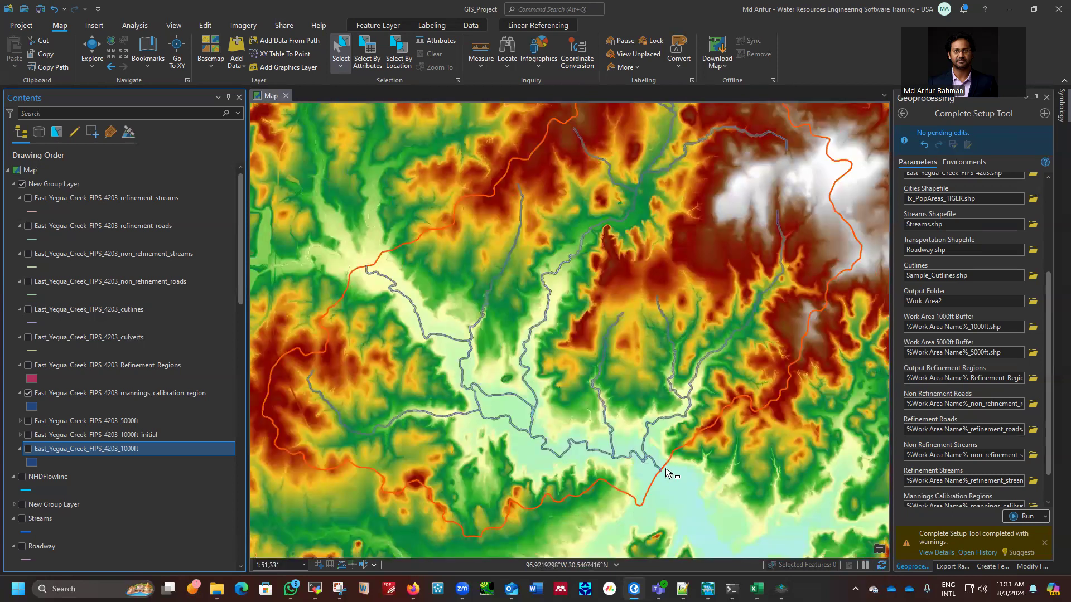
scroll(665, 470, up, 1)
scroll(624, 400, up, 3)
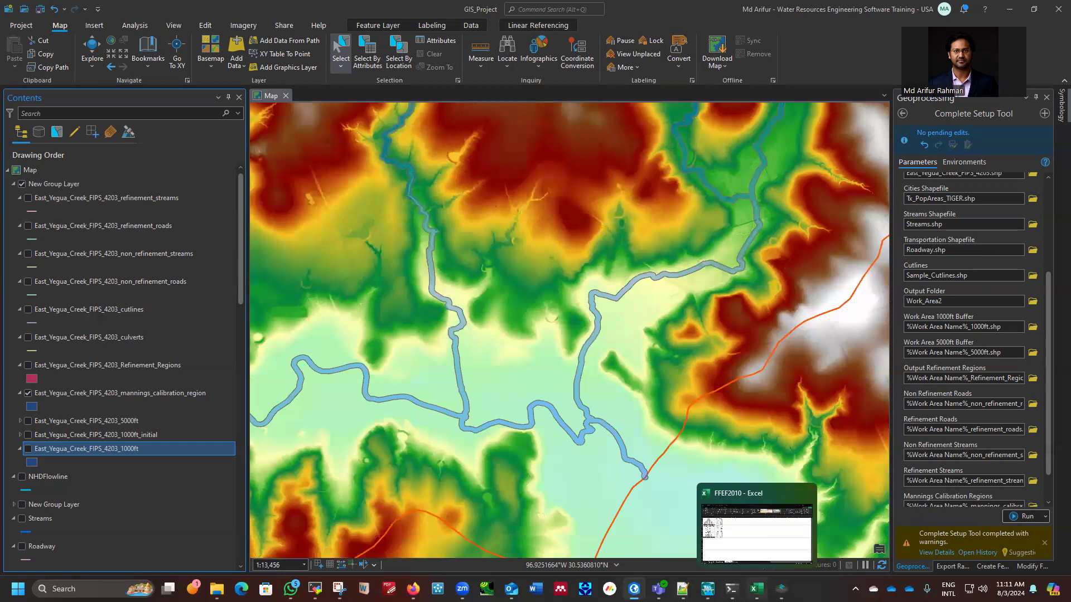
Switch to the FFEF2010 workbook in Excel, fit the Name column of the CN_lookup sheet to its contents and review the sheet.
click(757, 589)
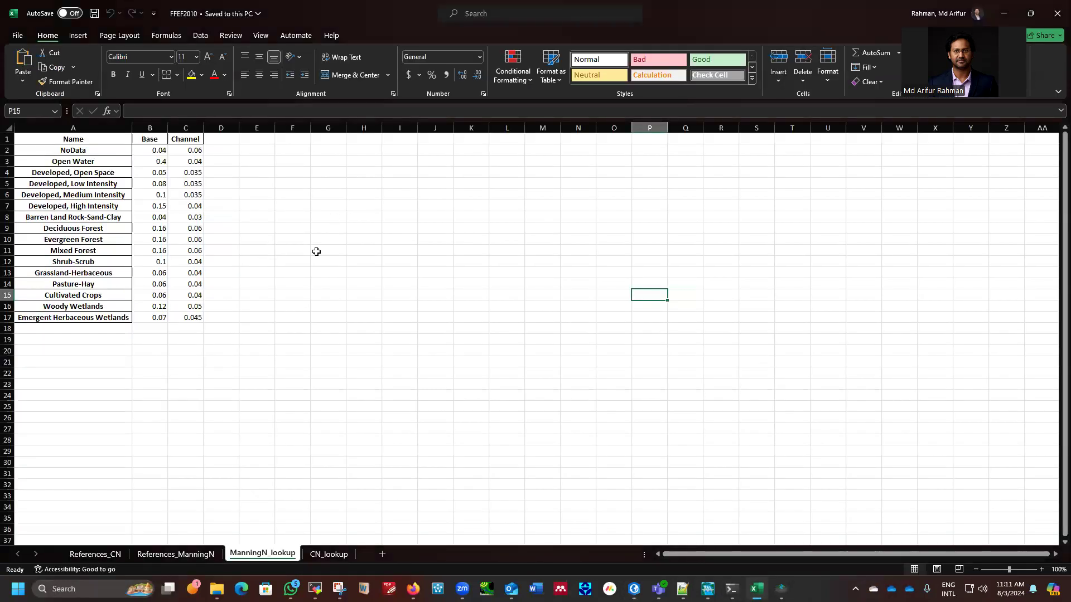
click(329, 554)
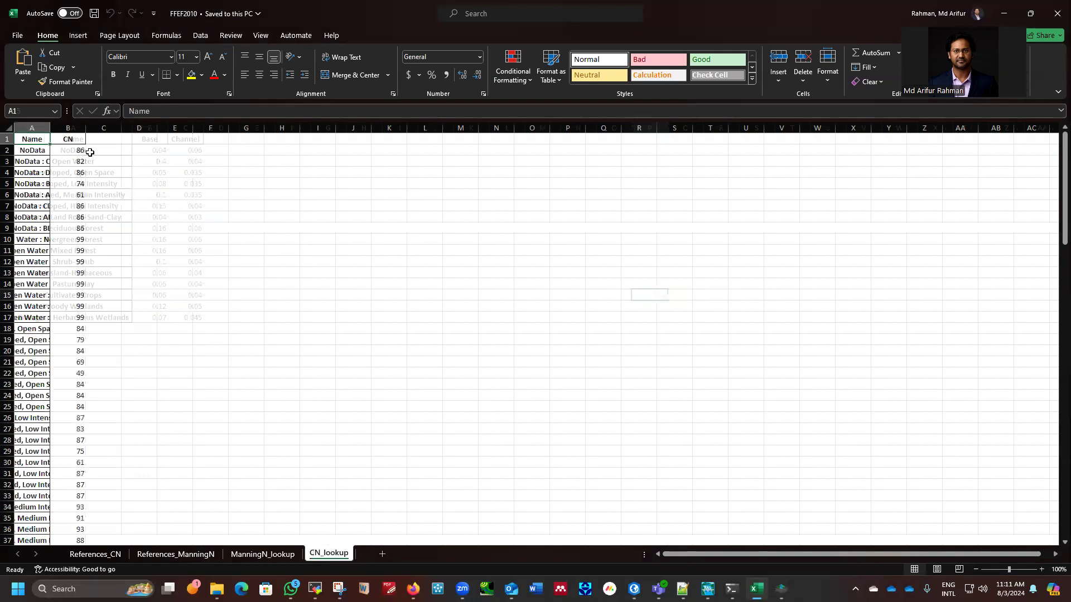
drag(48, 127, 48, 126)
double_click(48, 126)
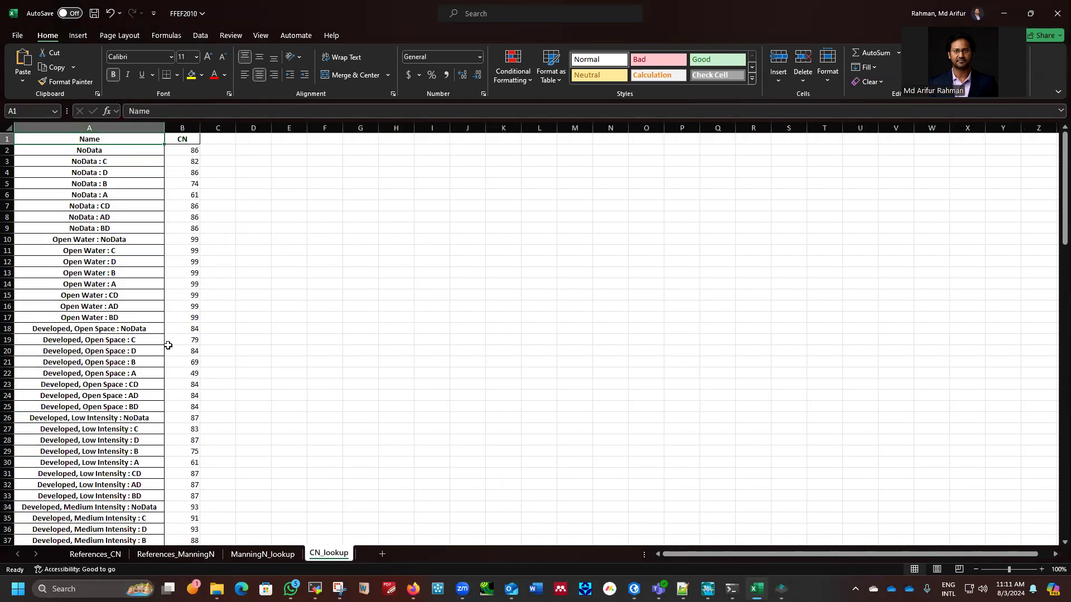
scroll(91, 181, down, 8)
scroll(89, 270, down, 6)
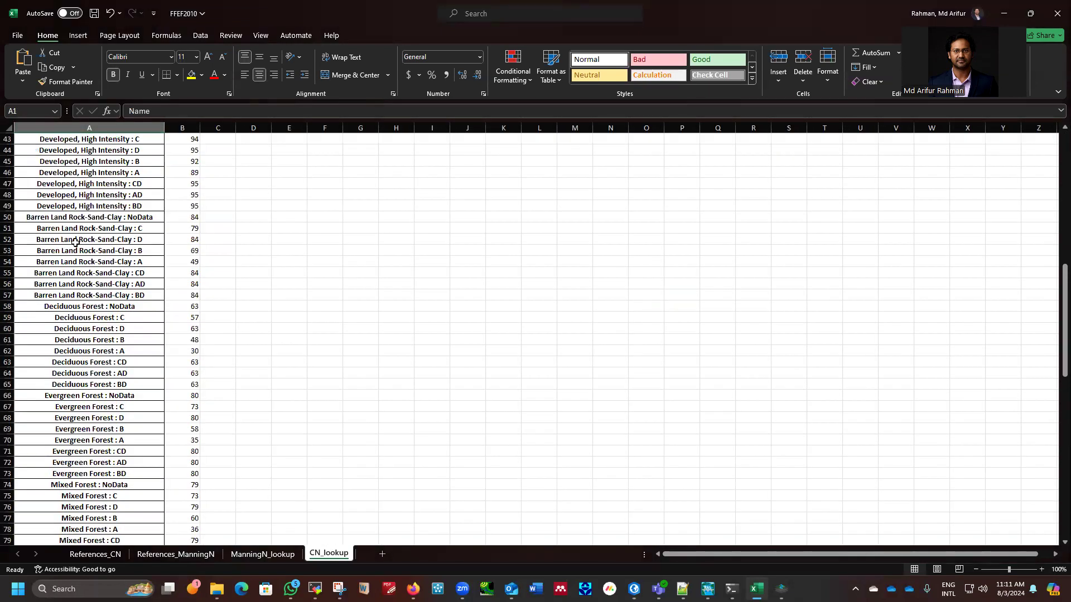
scroll(88, 264, down, 8)
scroll(88, 264, up, 20)
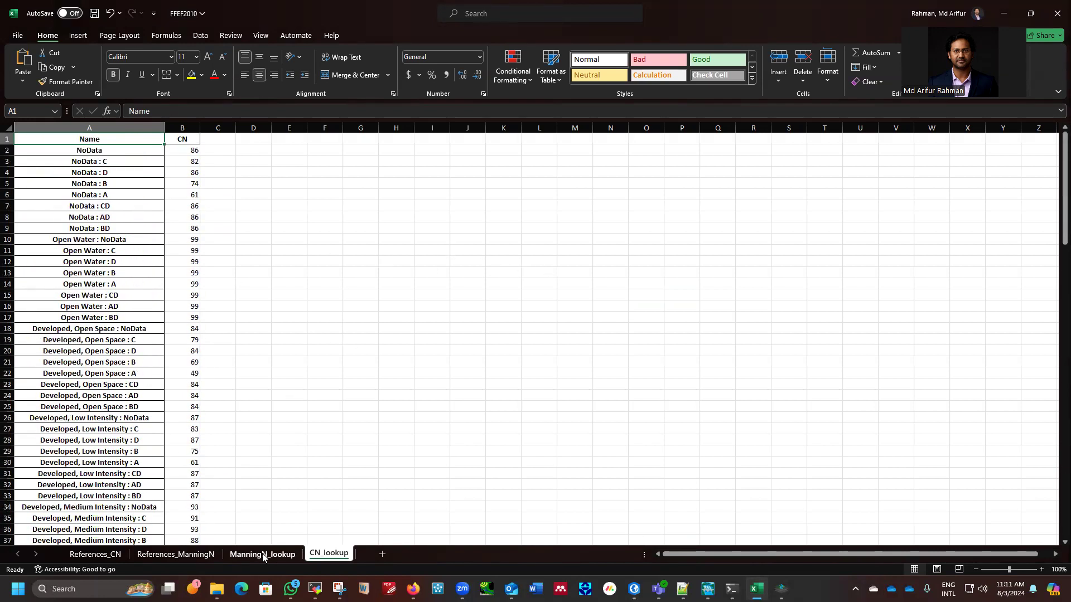
Review the References_ManningN sheet and the Base and Channel roughness values in ManningN_lookup, then minimize the workbook.
click(263, 555)
click(170, 555)
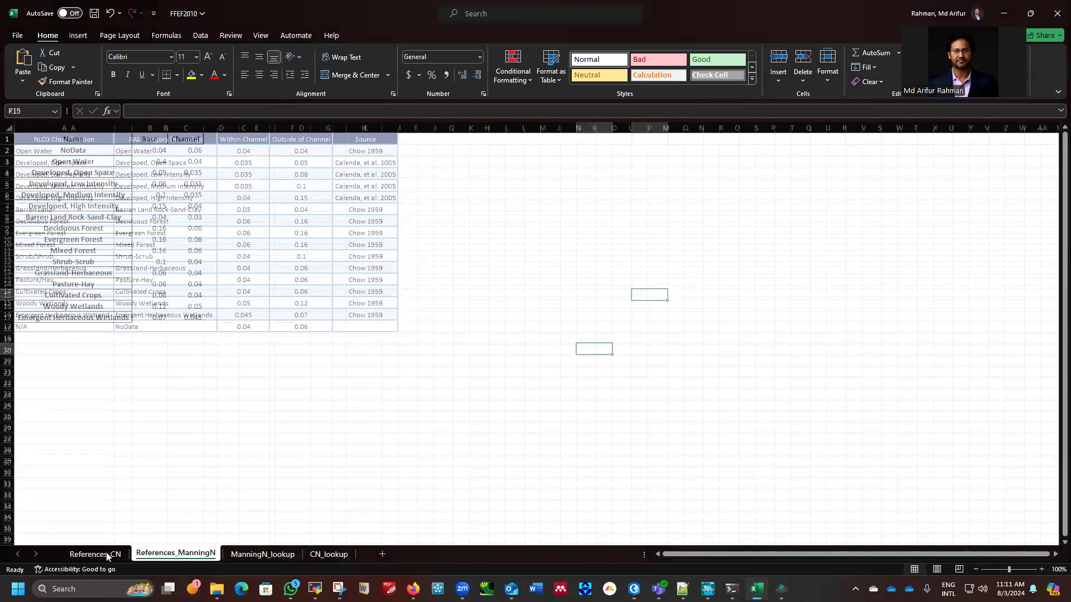
key(ctrl+Page_Up)
key(ctrl+Page_Down)
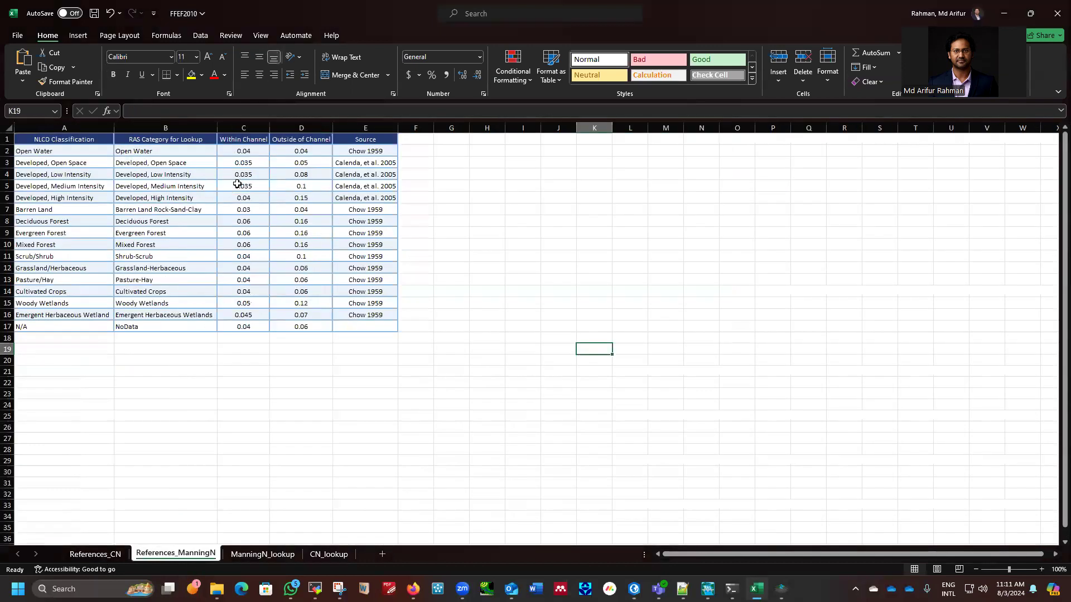
click(256, 554)
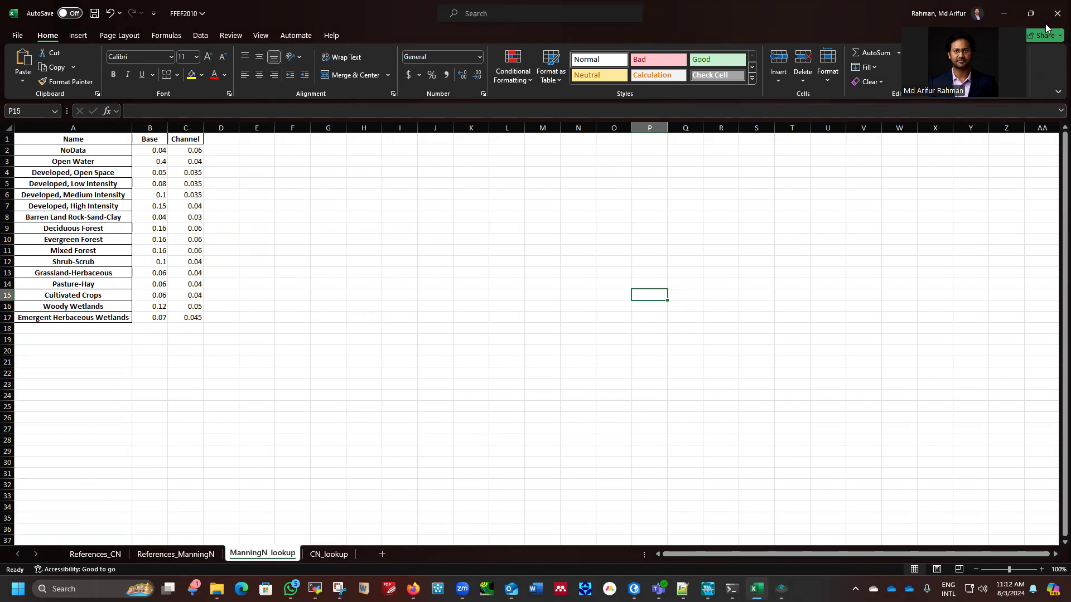
click(1003, 14)
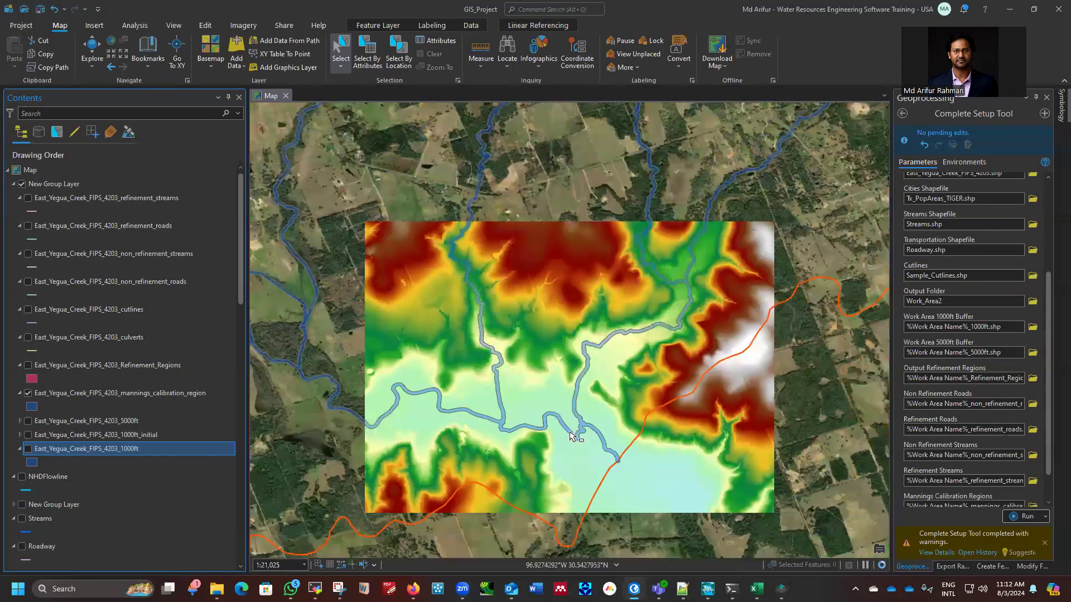
Switch to RAS Mapper, expand the Manning's n group of the 2D Geometry and turn on its Calibration Regions layer.
scroll(570, 436, up, 1)
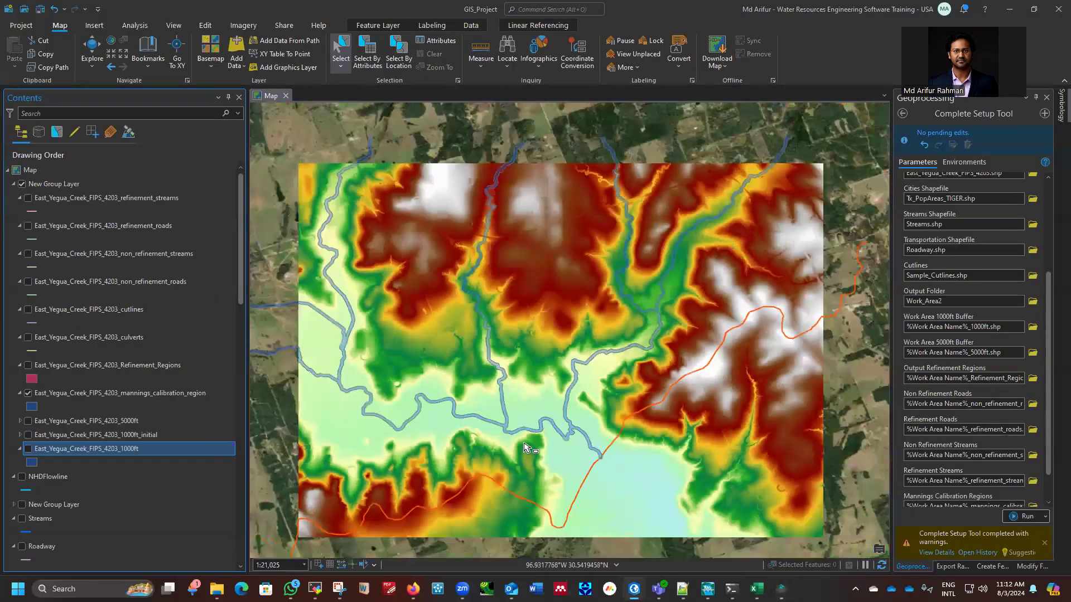
scroll(524, 446, down, 2)
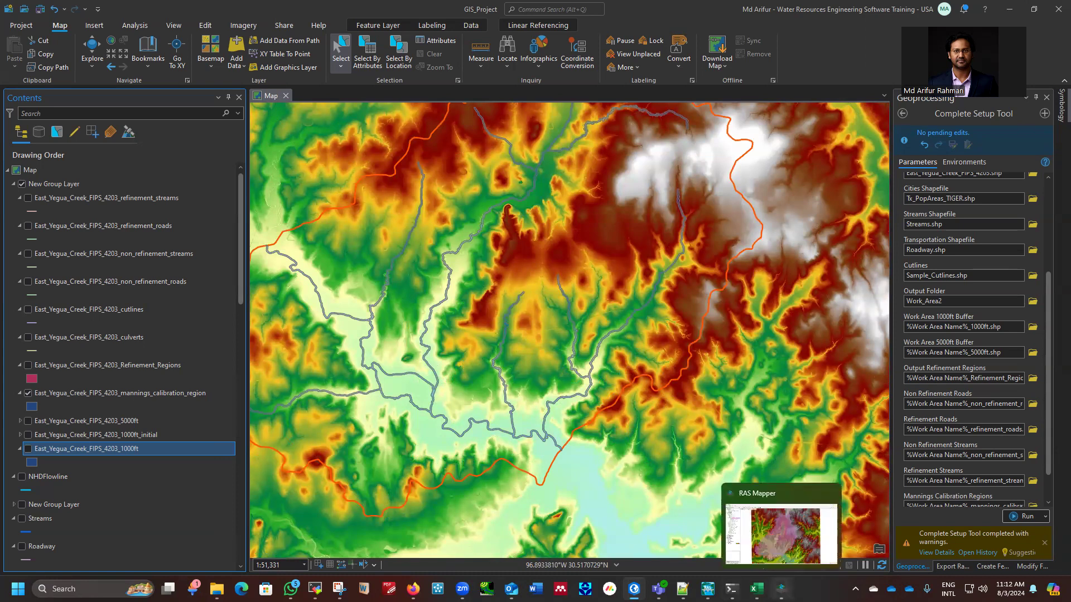
click(780, 589)
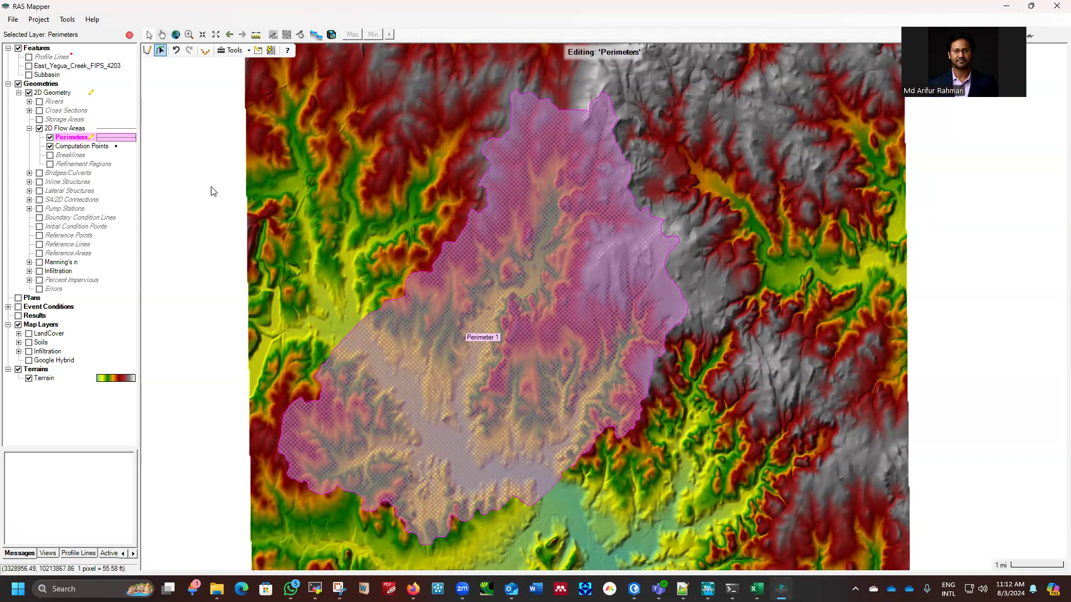
click(29, 272)
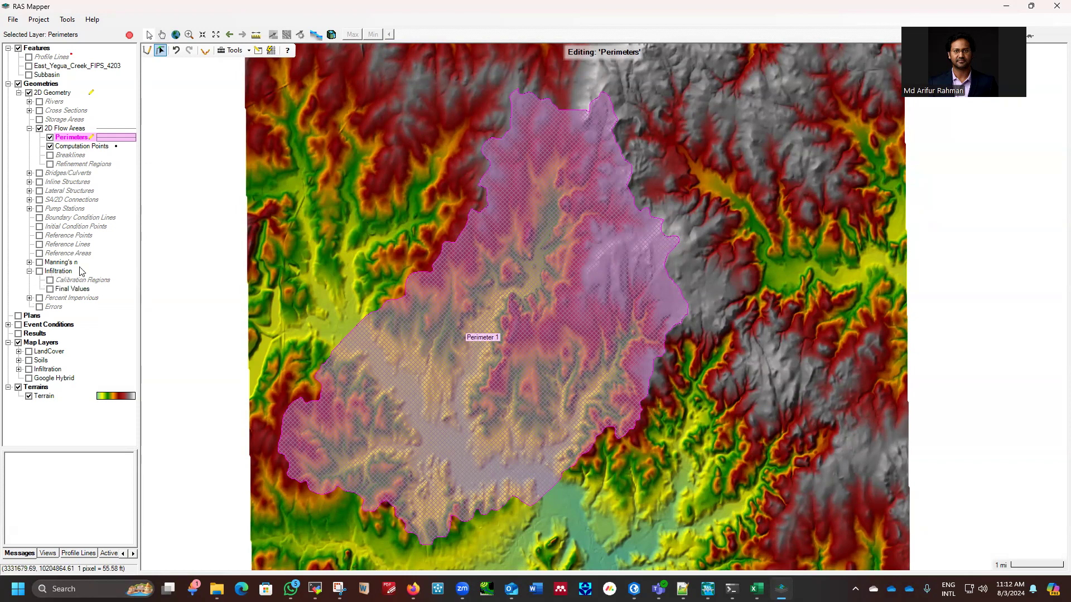
click(30, 271)
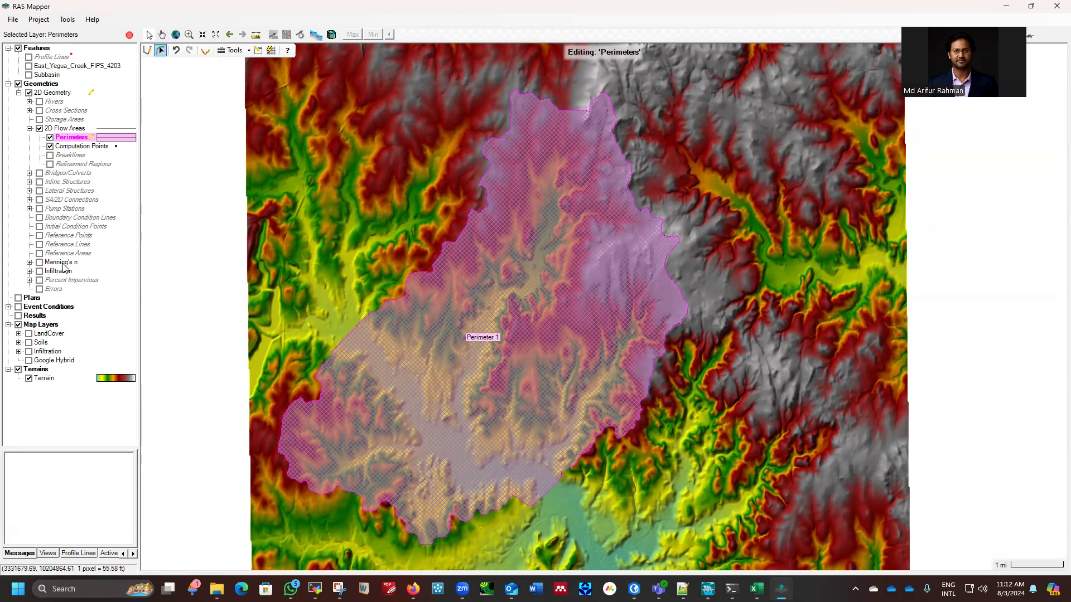
click(29, 263)
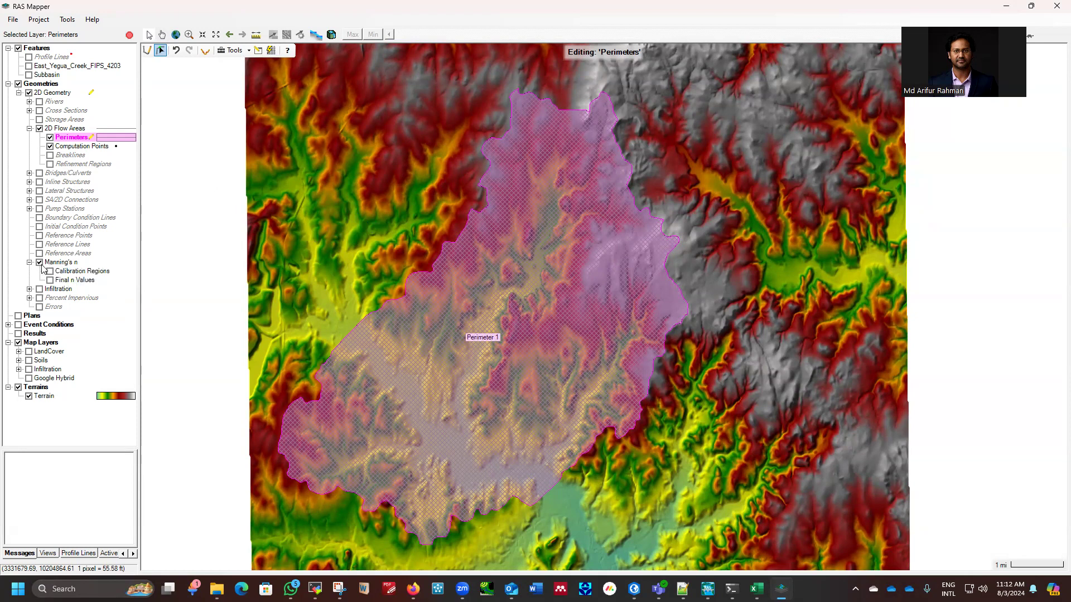
click(61, 263)
right_click(62, 265)
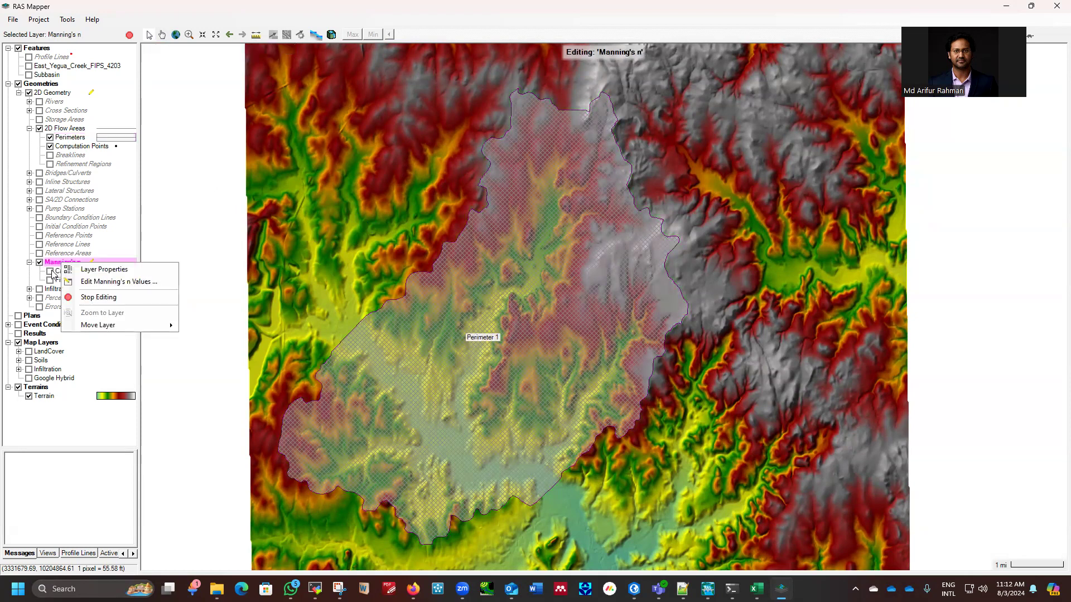
click(50, 272)
Inspect the Manning's n value tables of the Calibration Regions and Manning's n layers, cancelling both without changes.
right_click(72, 273)
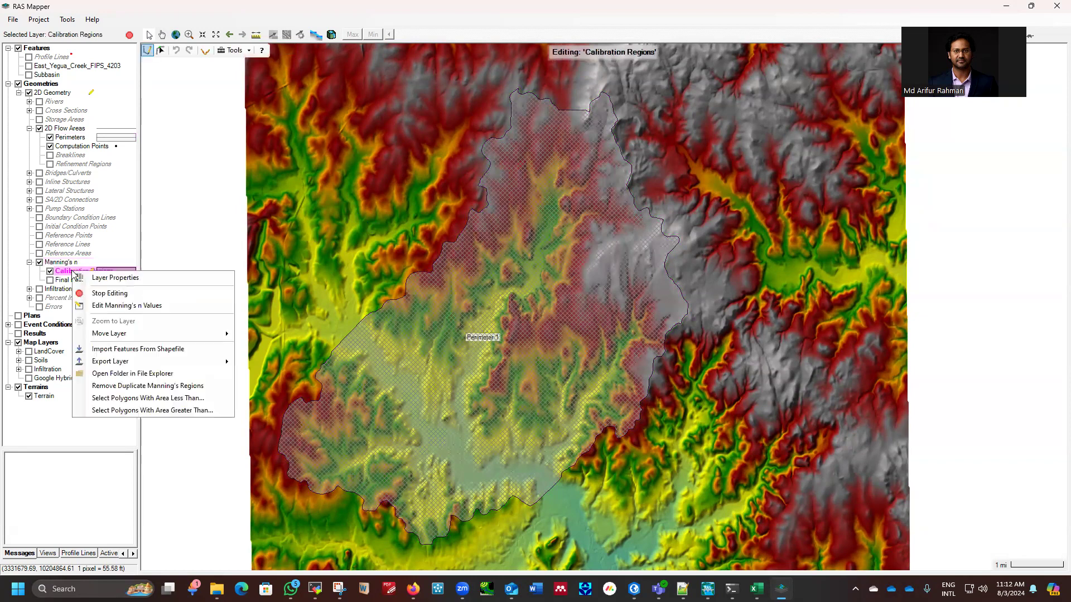
click(115, 306)
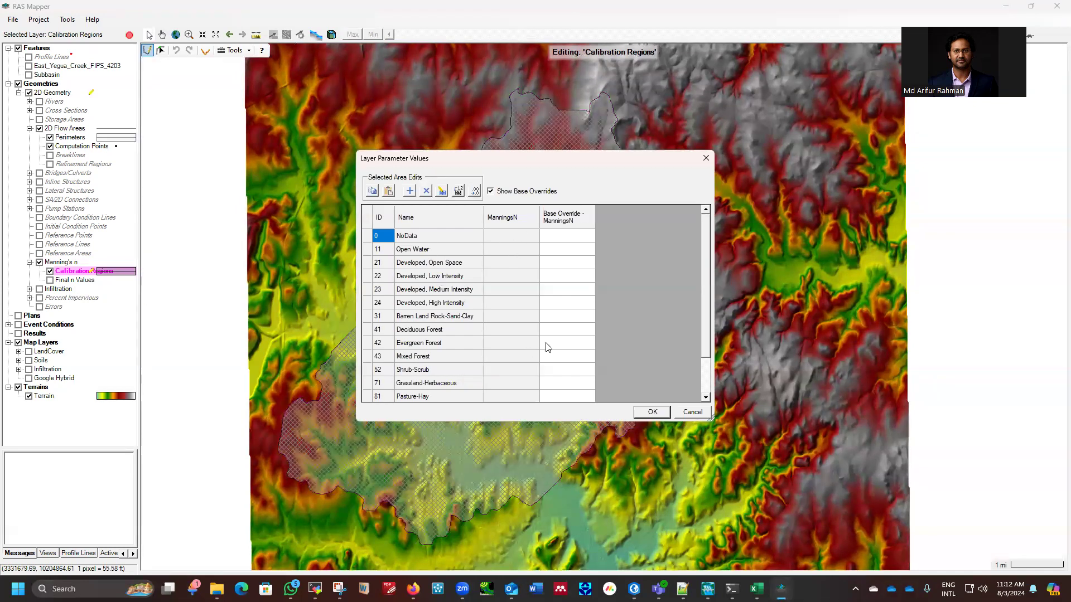
click(693, 413)
right_click(65, 262)
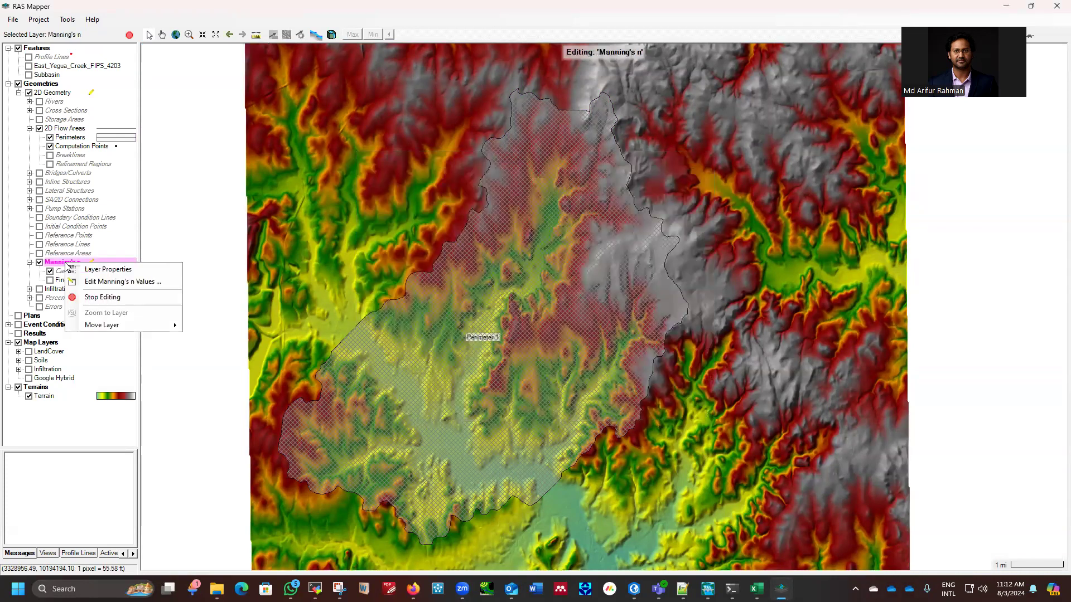
click(131, 283)
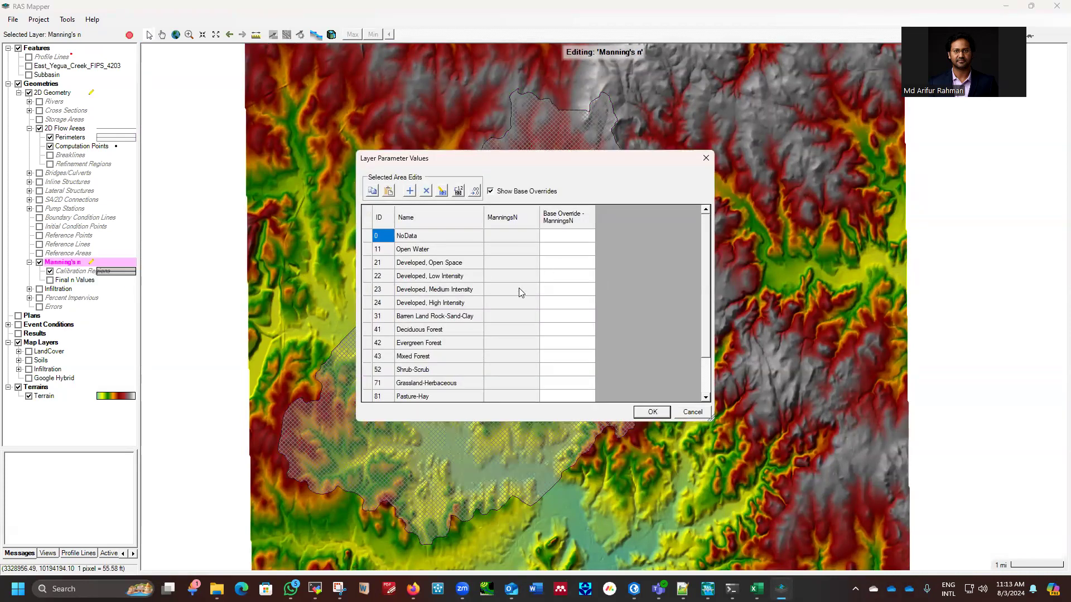
click(690, 414)
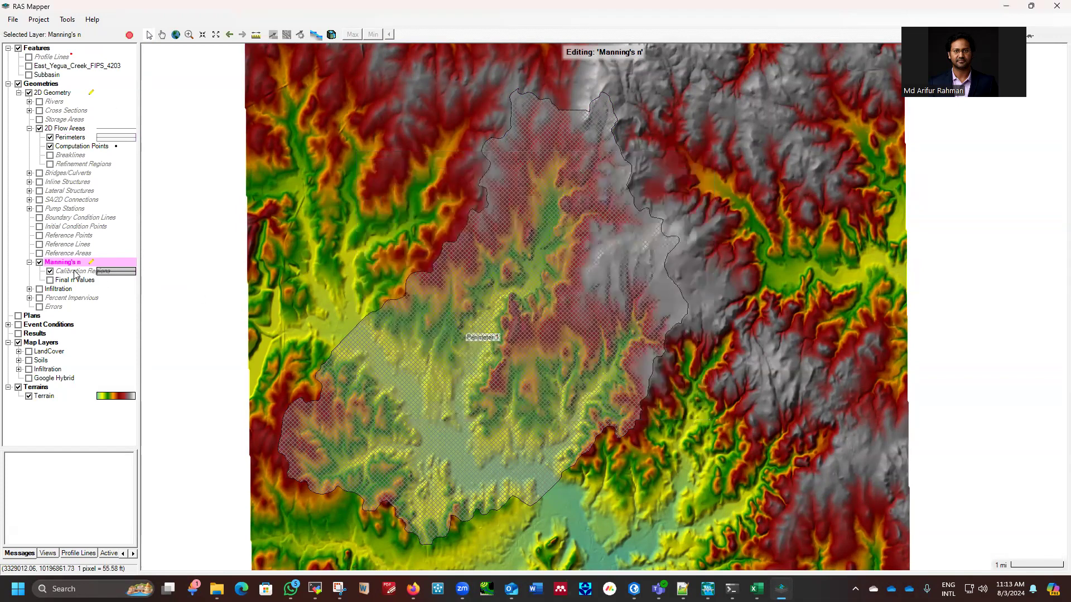
Stop editing with the geometry changes saved, and restart editing on the 2D Geometry.
click(129, 35)
click(508, 333)
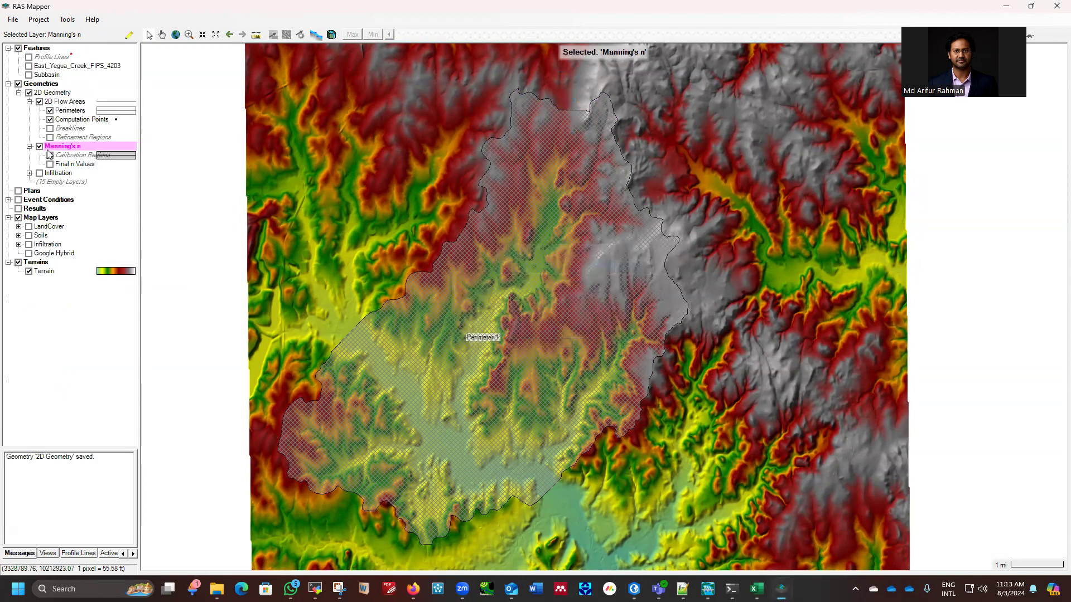
click(67, 101)
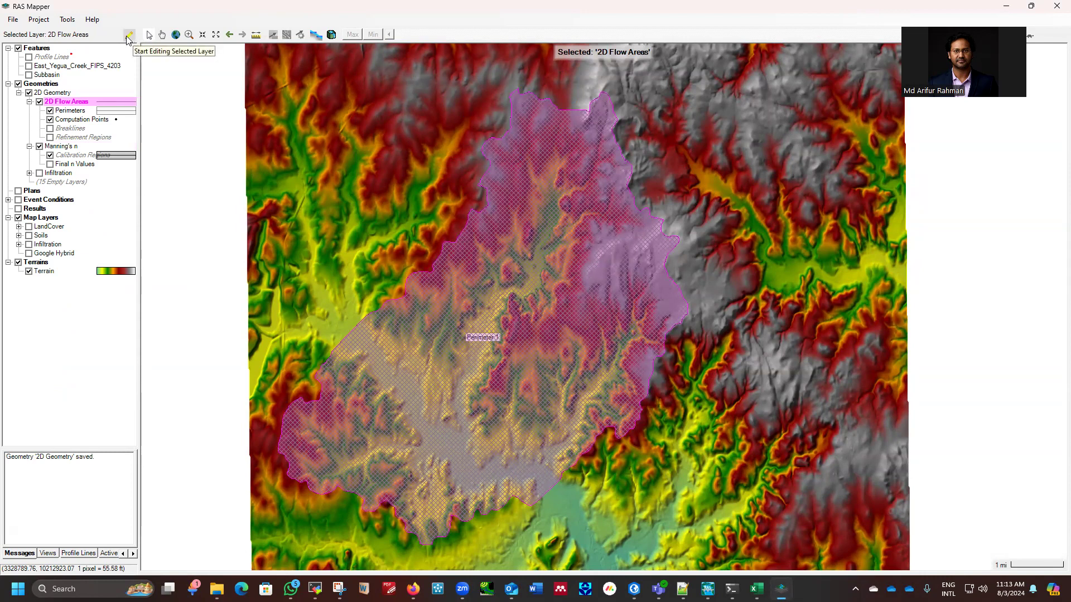
click(68, 92)
click(127, 35)
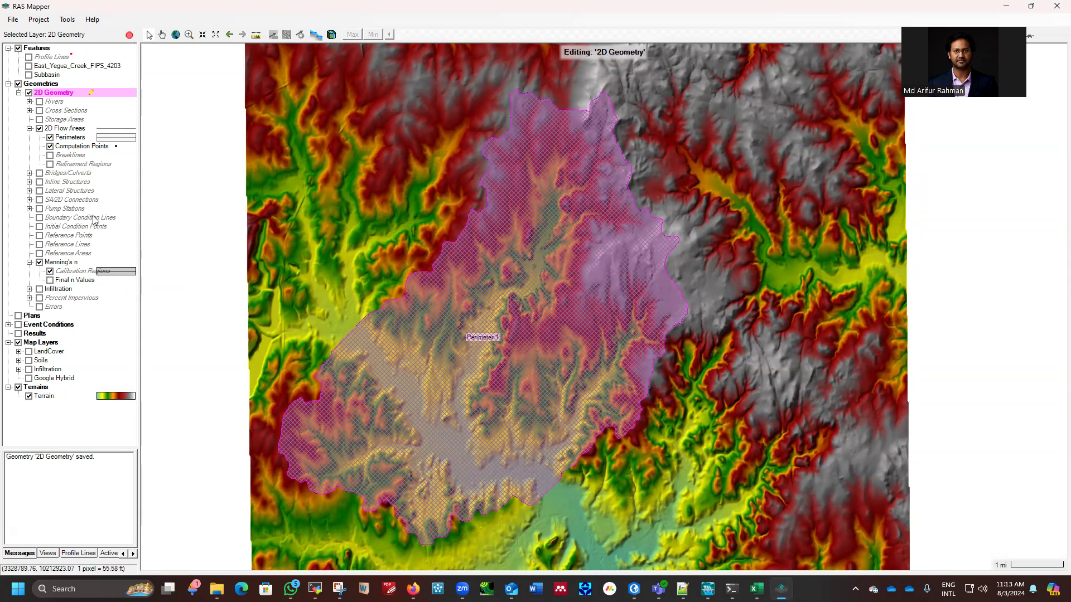
Inspect the Manning's n values and base override column of the Manning's n layer, cancelling without changes.
click(63, 262)
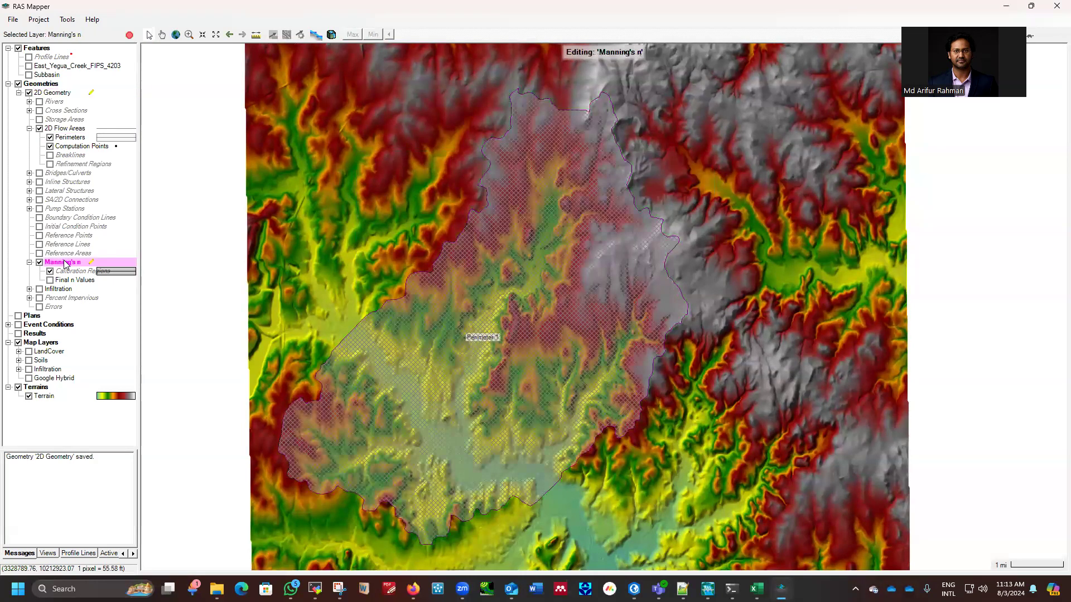
right_click(66, 263)
click(107, 280)
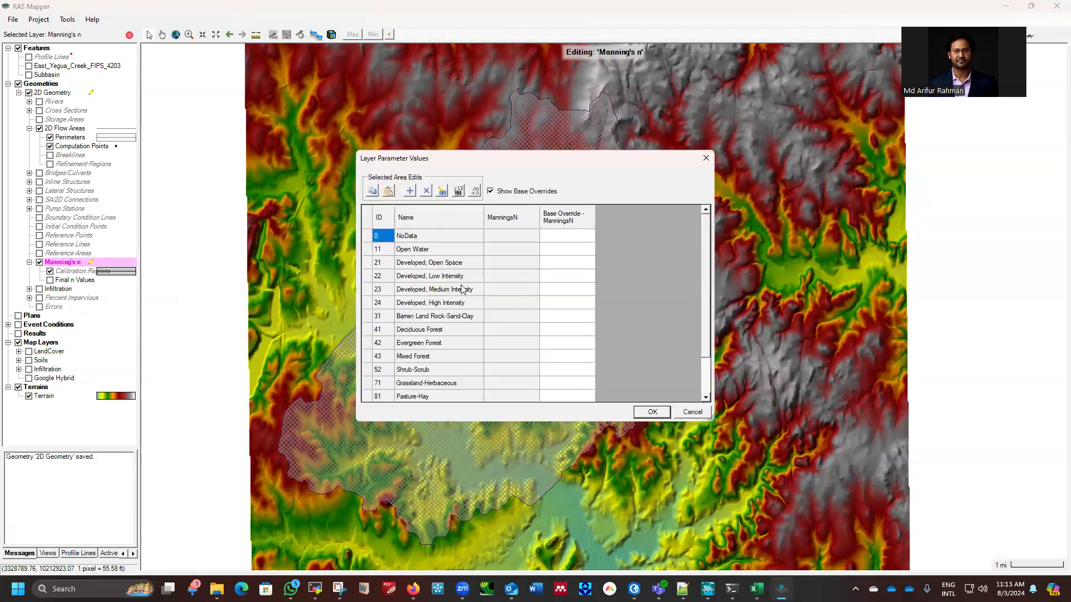
click(560, 234)
scroll(558, 279, down, 2)
scroll(558, 279, up, 2)
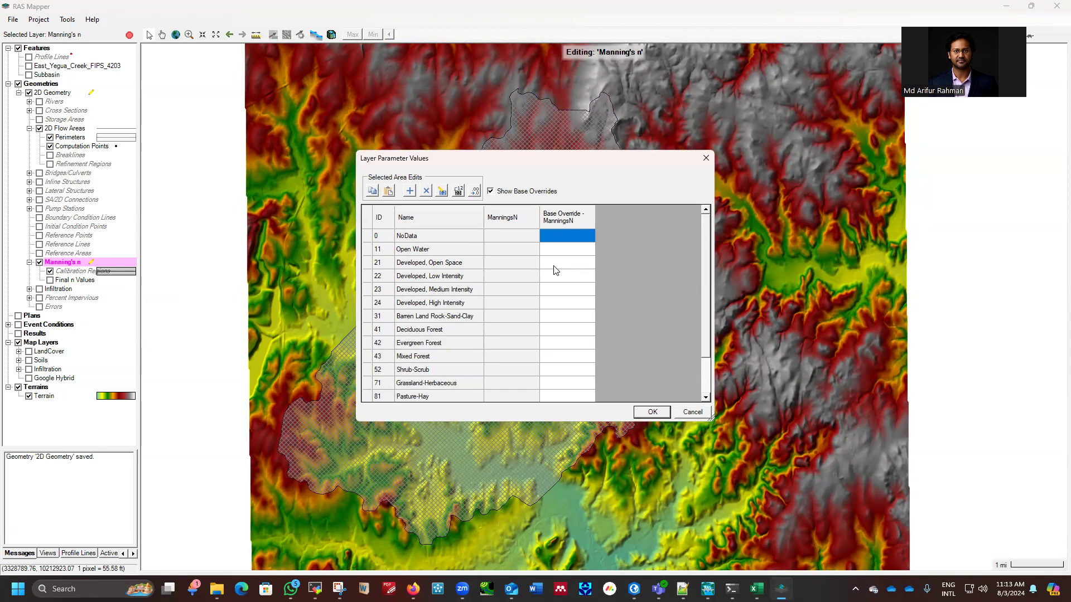
click(693, 412)
Inspect the Manning's n value table of the Final n Values layer and cancel without changes.
click(69, 281)
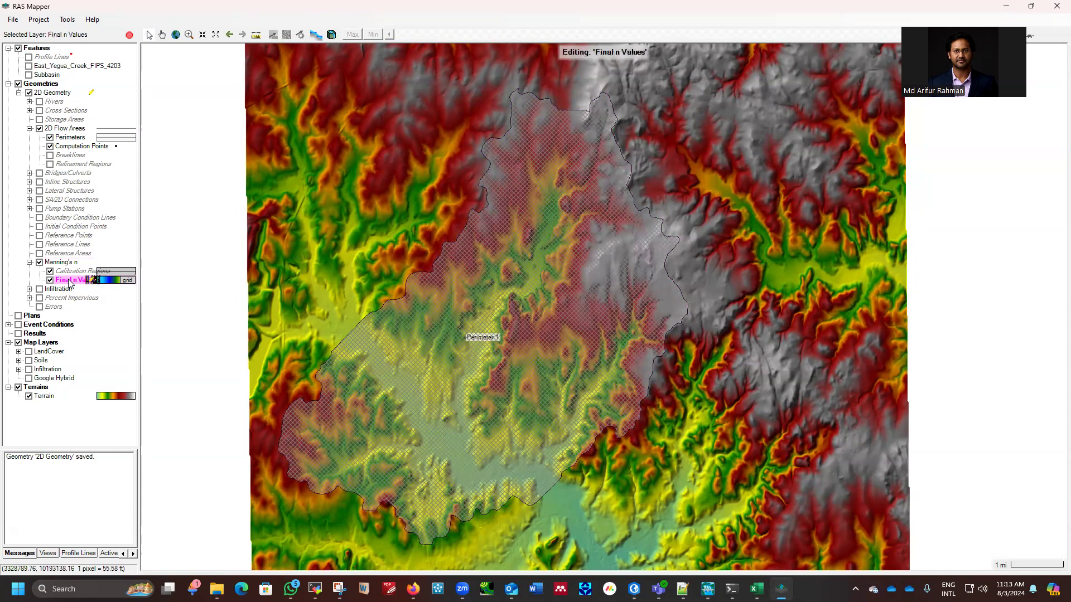
right_click(70, 284)
click(108, 302)
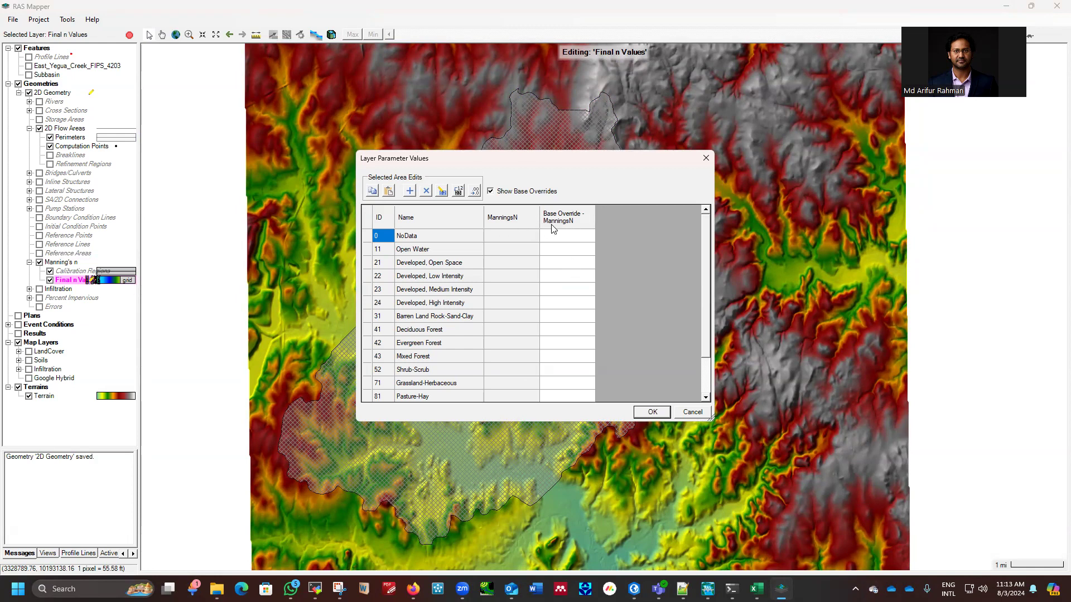
click(510, 236)
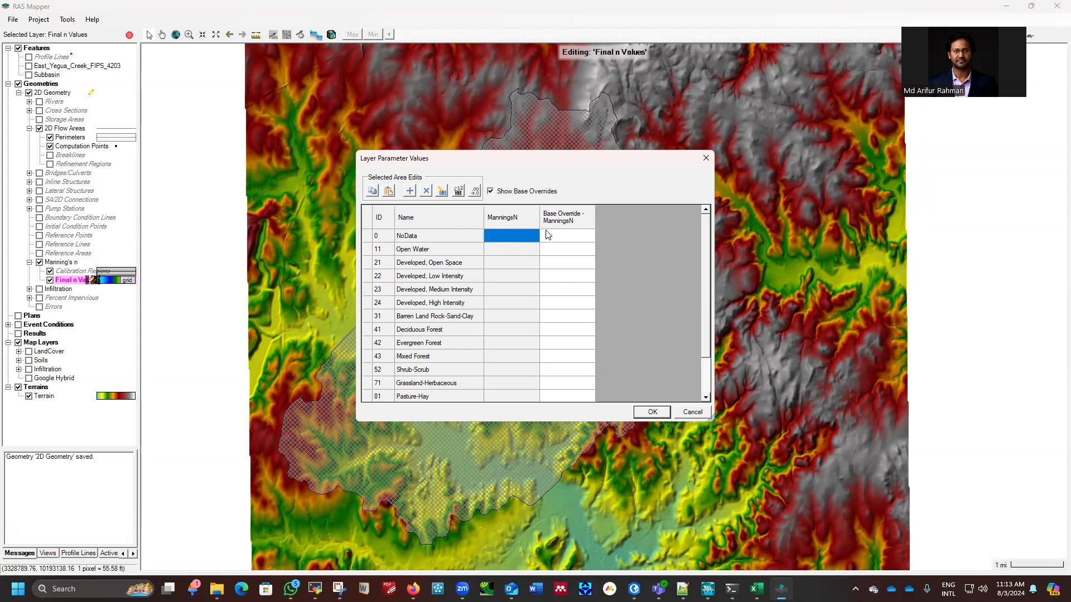
click(693, 412)
Switch to the FFEF2010 workbook, copy the Base roughness values B2:B17 from ManningN_lookup, and minimize the workbook.
click(65, 262)
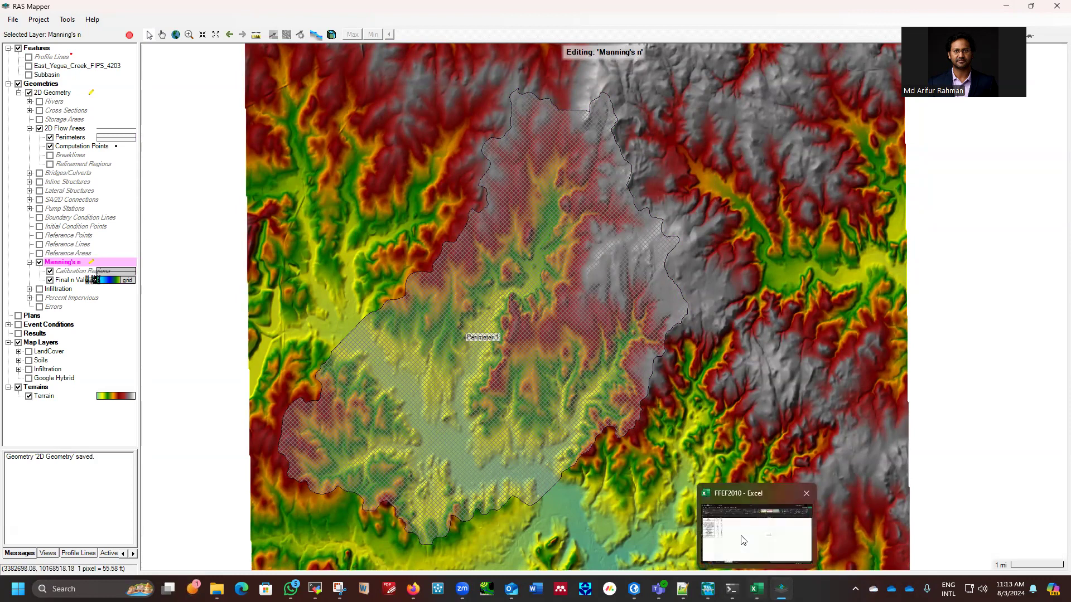
click(756, 589)
drag(160, 152, 148, 315)
key(ctrl+c)
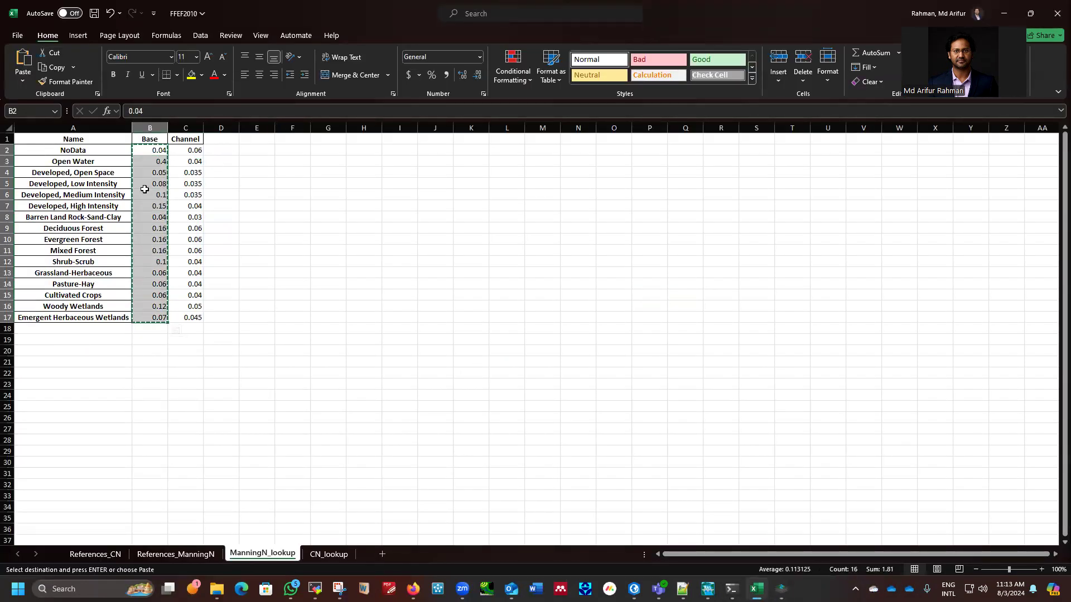
click(1004, 15)
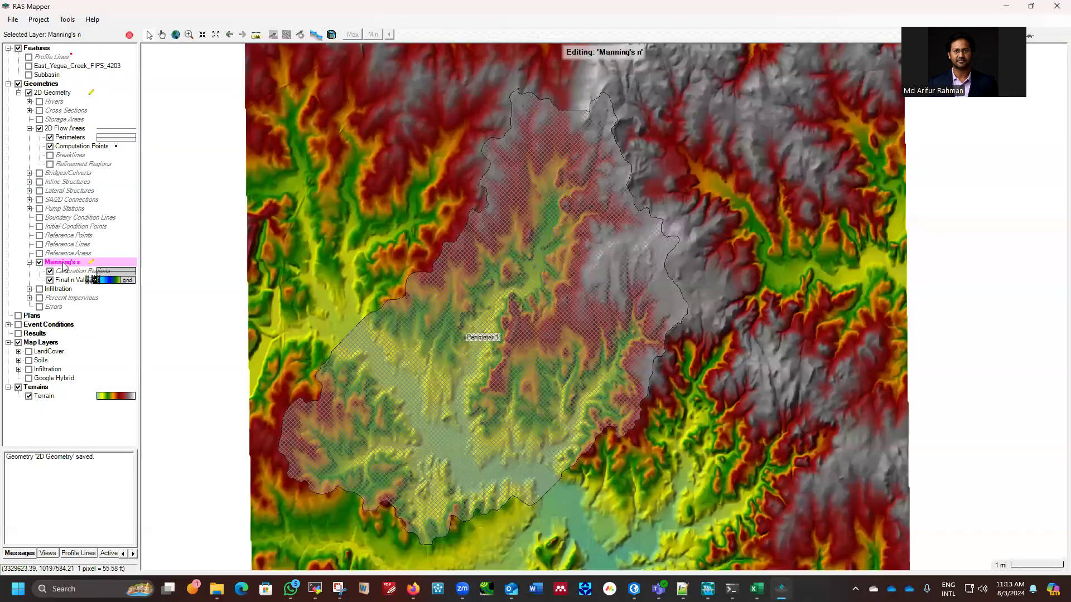
right_click(63, 265)
click(137, 284)
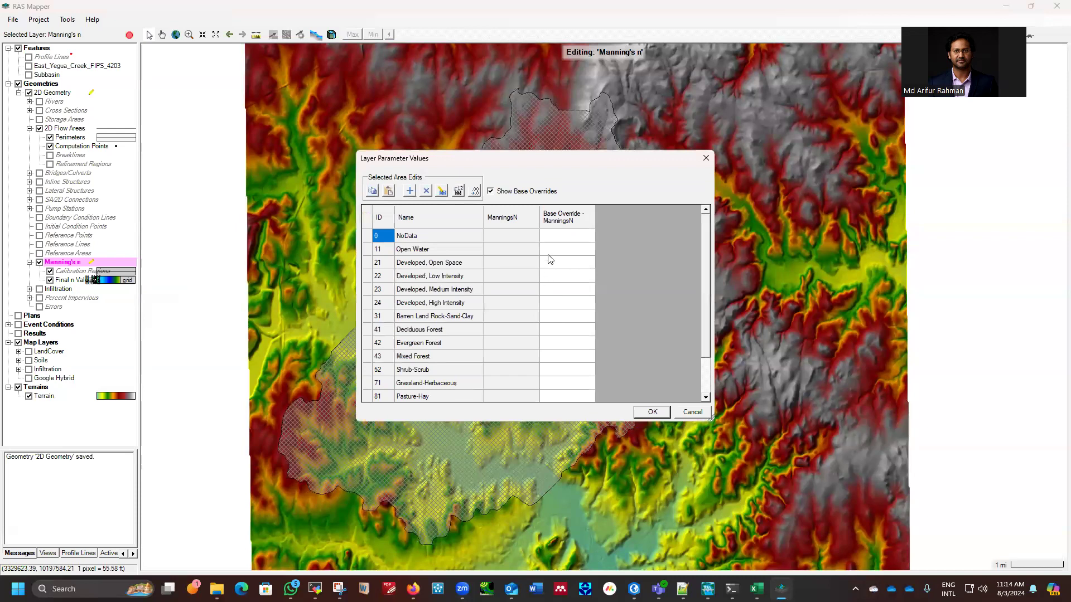
click(501, 235)
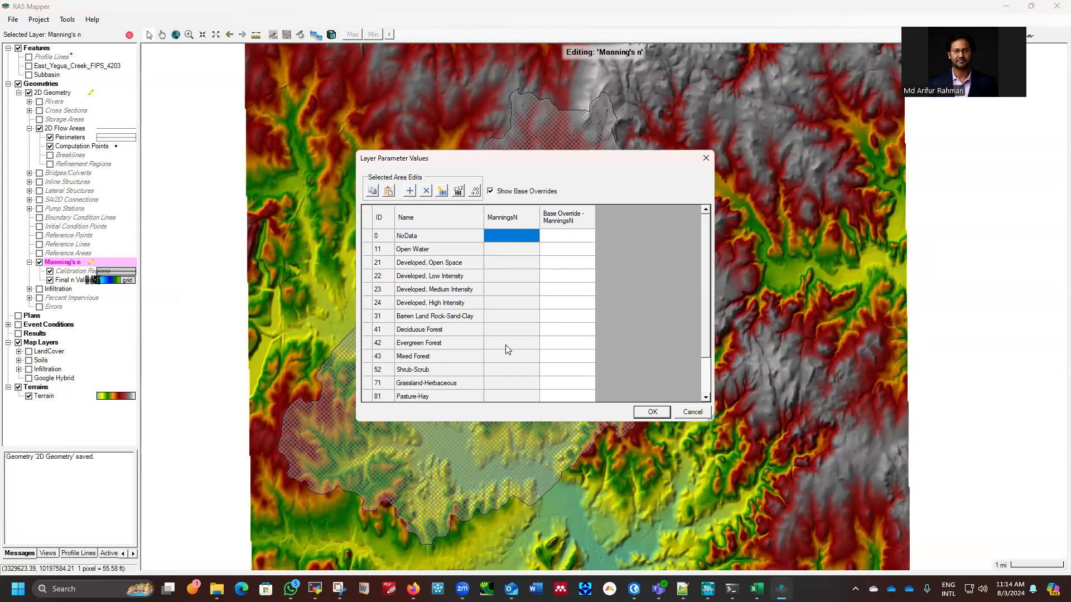
click(692, 412)
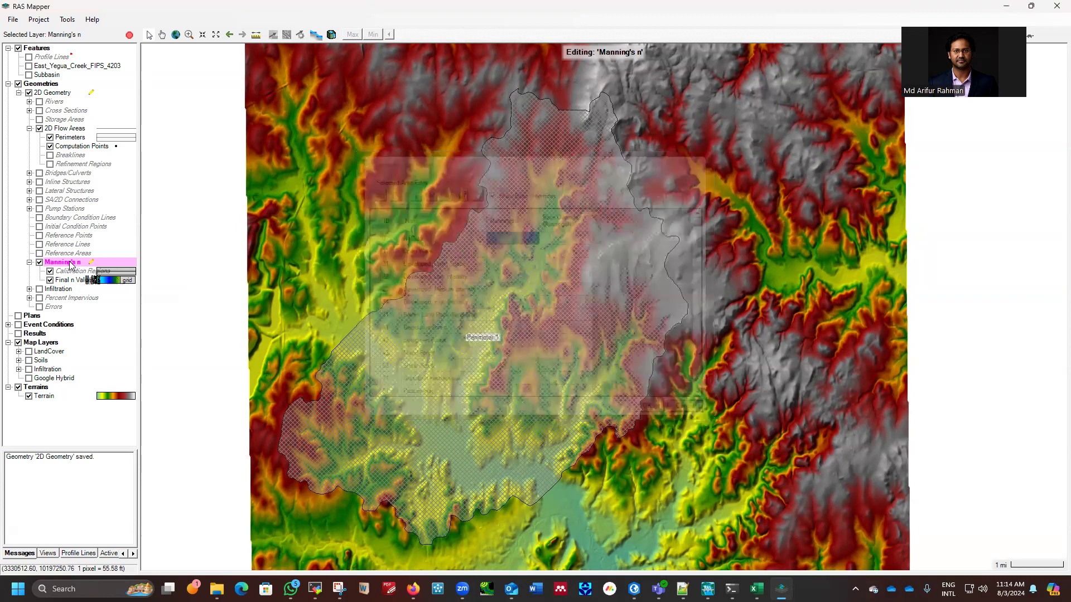
Paste the copied Base values into the Manning's n layer's Base Override - ManningsN column, starting at NoData, and accept the table.
right_click(71, 264)
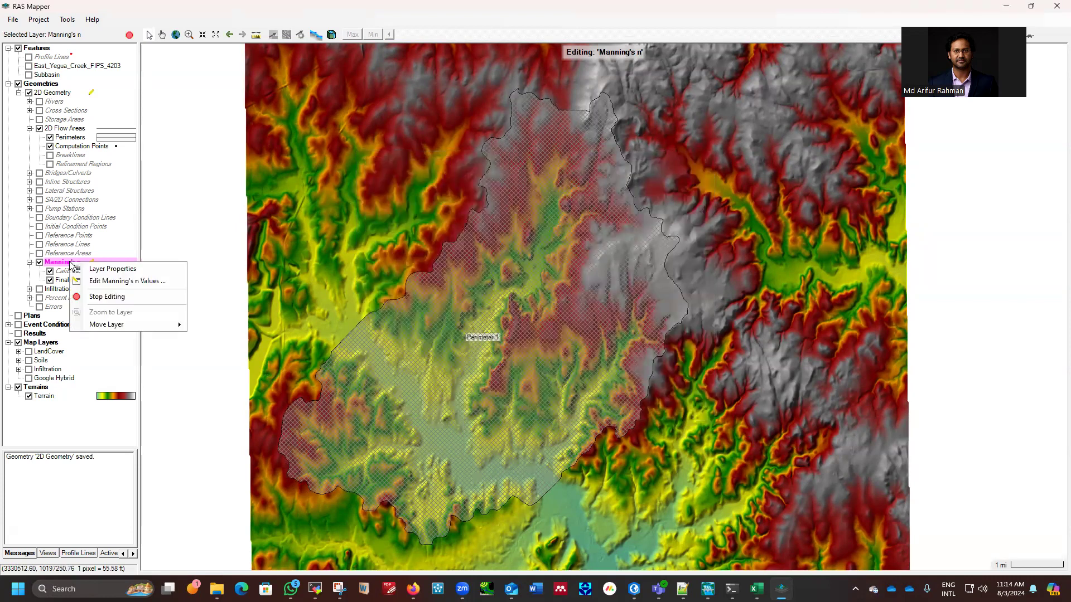
click(95, 281)
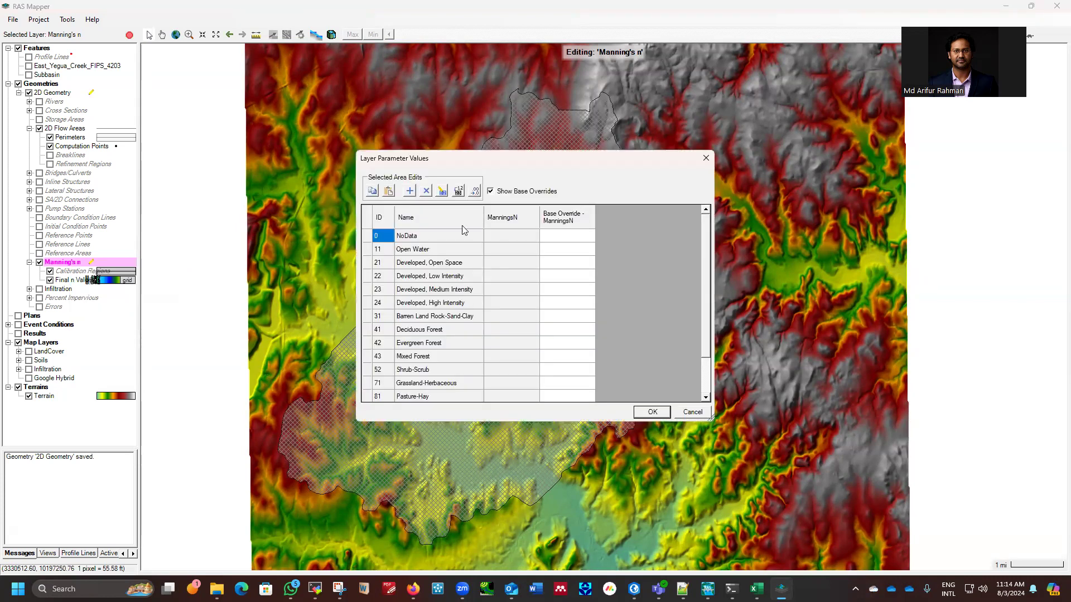
click(562, 238)
key(ctrl+v)
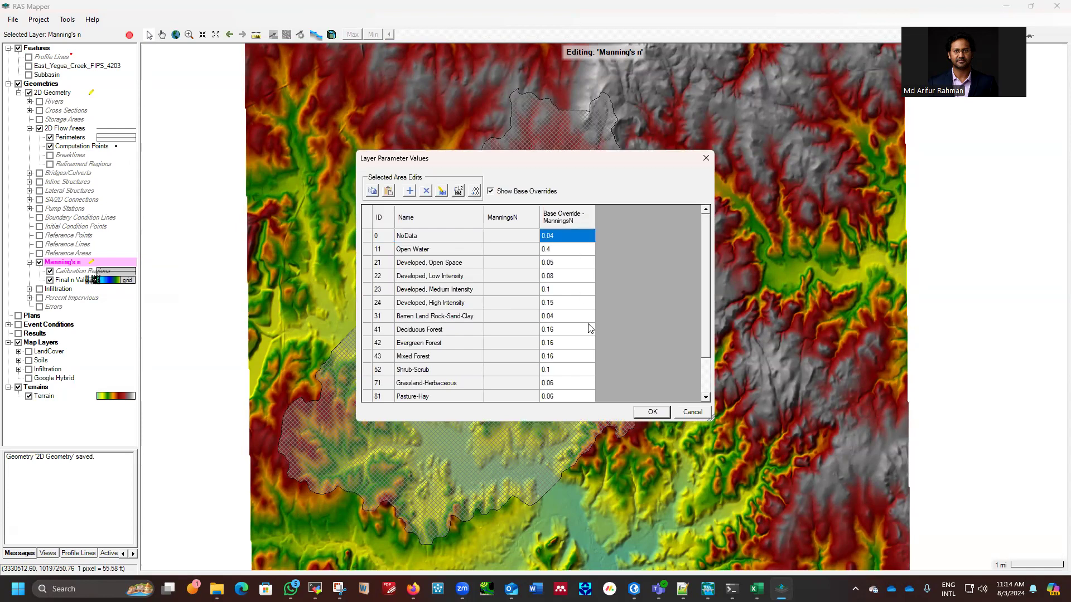
scroll(552, 323, down, 2)
scroll(552, 323, up, 2)
click(647, 411)
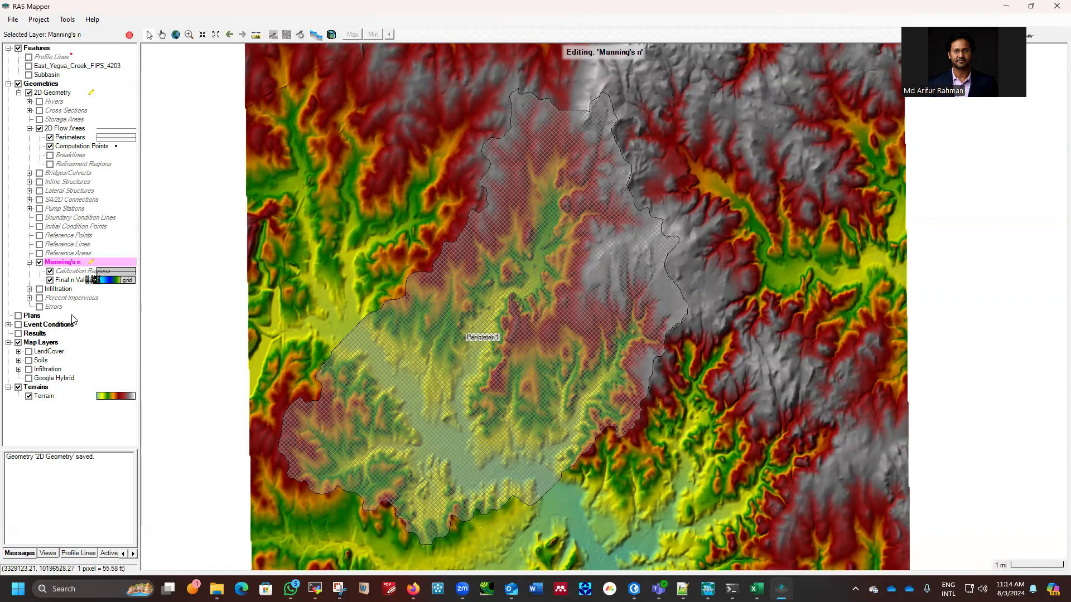
Inspect the curve numbers and abstraction ratios in the Infiltration layer's parameter table and cancel without changes.
click(58, 289)
right_click(58, 291)
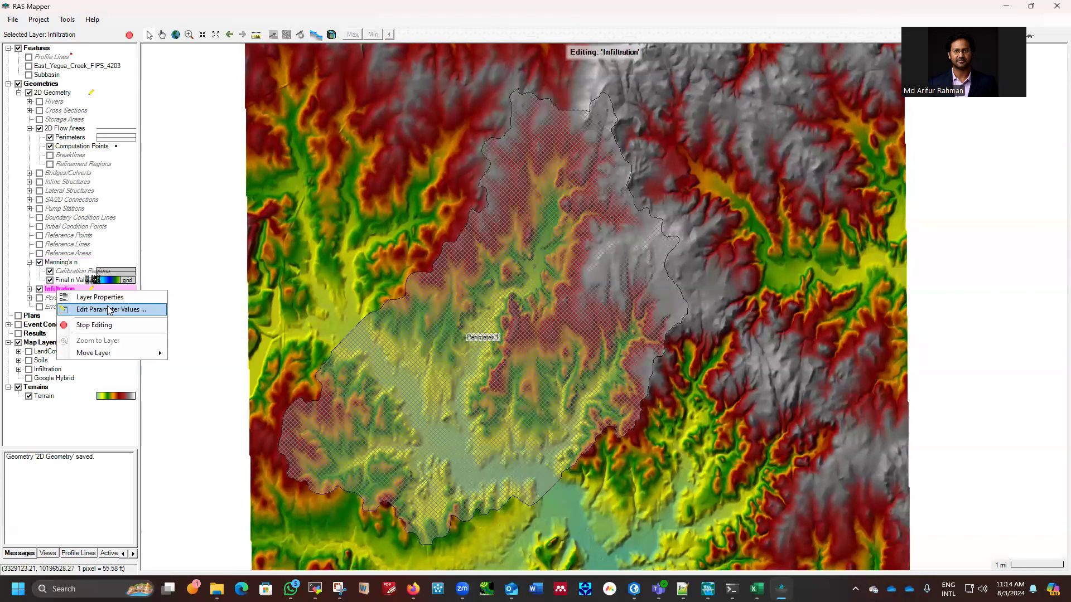
click(103, 307)
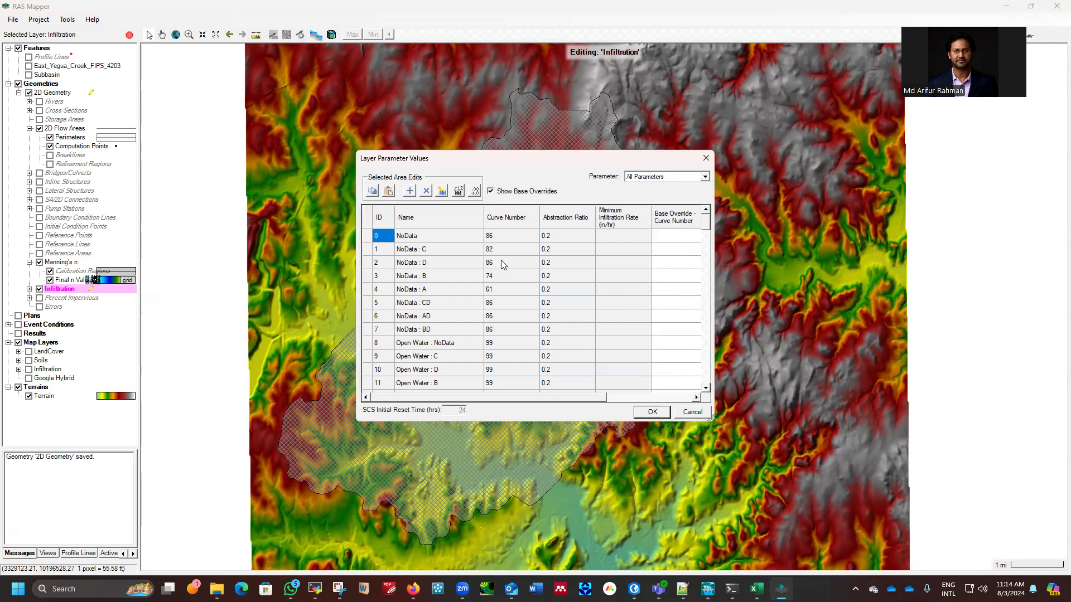
click(692, 412)
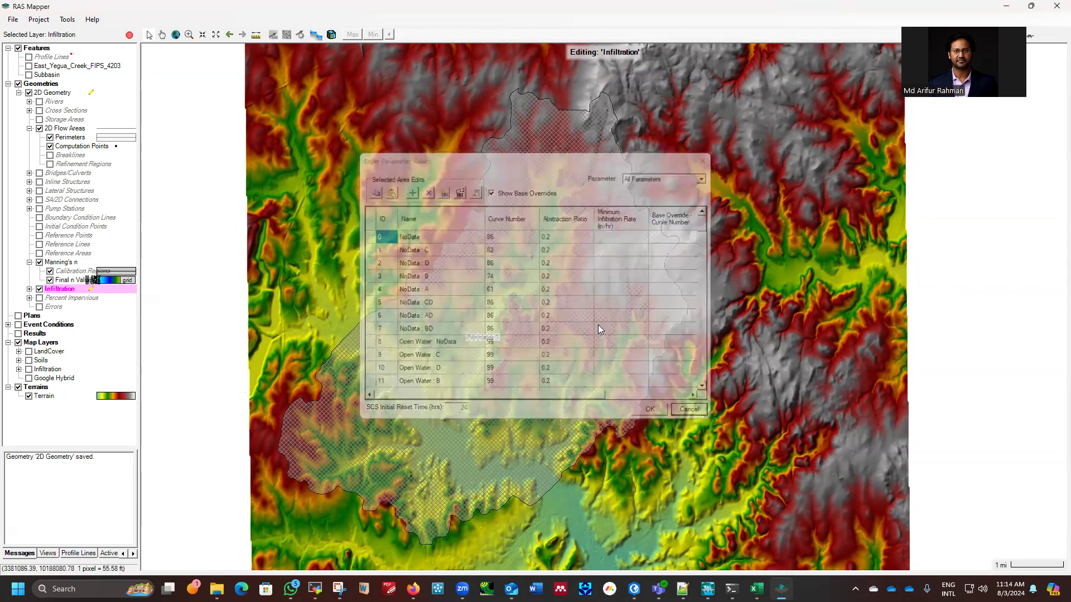
Check the base override Manning's n values in the Final n Values layer's table, then cancel it without changes.
click(69, 281)
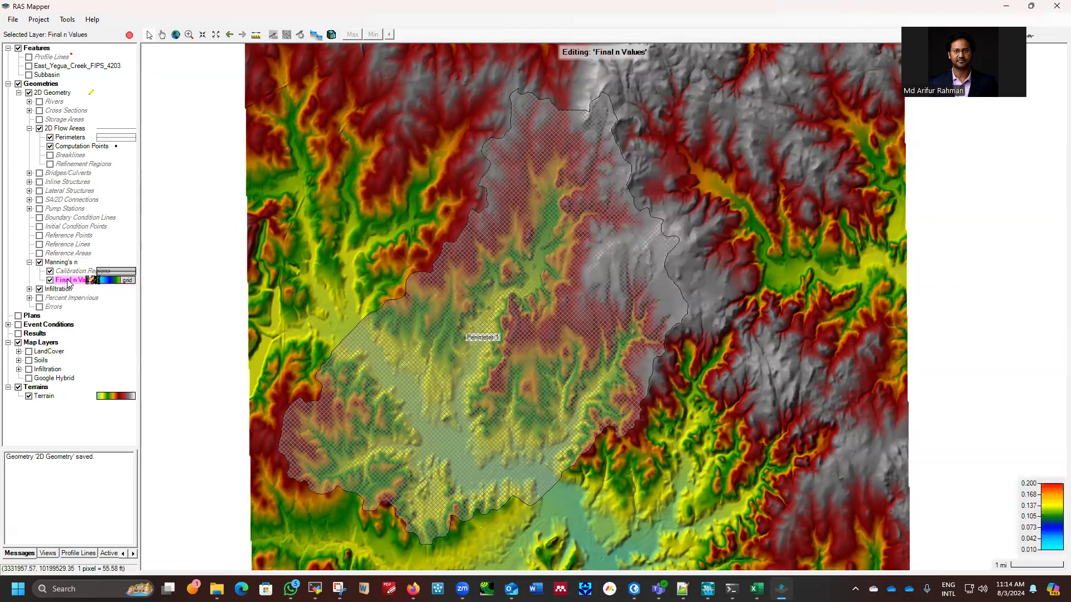
right_click(69, 284)
click(103, 296)
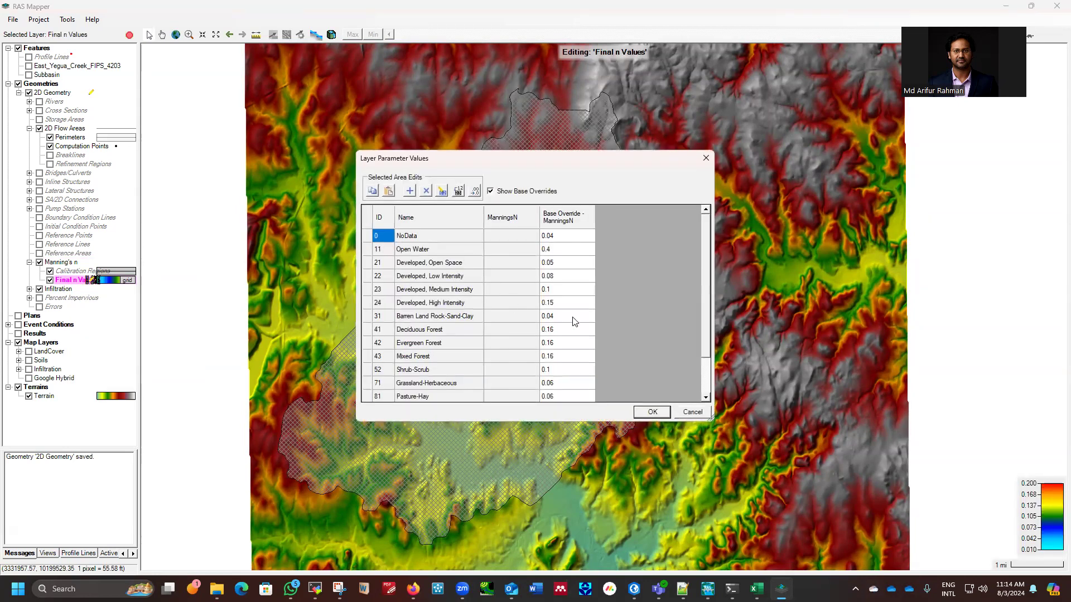
click(511, 237)
scroll(530, 305, down, 2)
scroll(531, 305, up, 2)
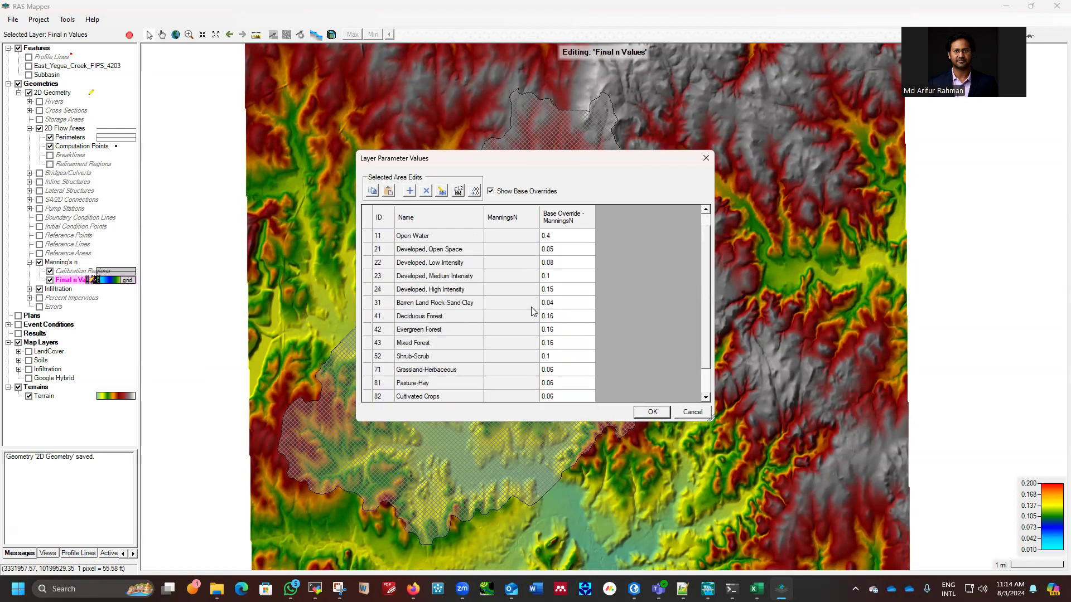
click(701, 414)
scroll(403, 324, up, 5)
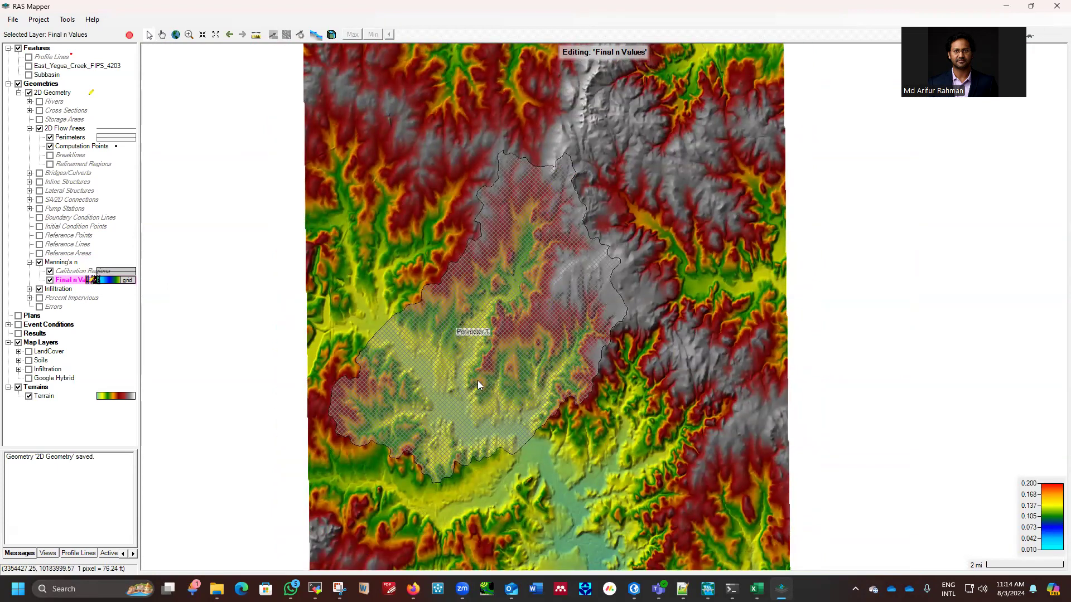
scroll(478, 381, up, 1)
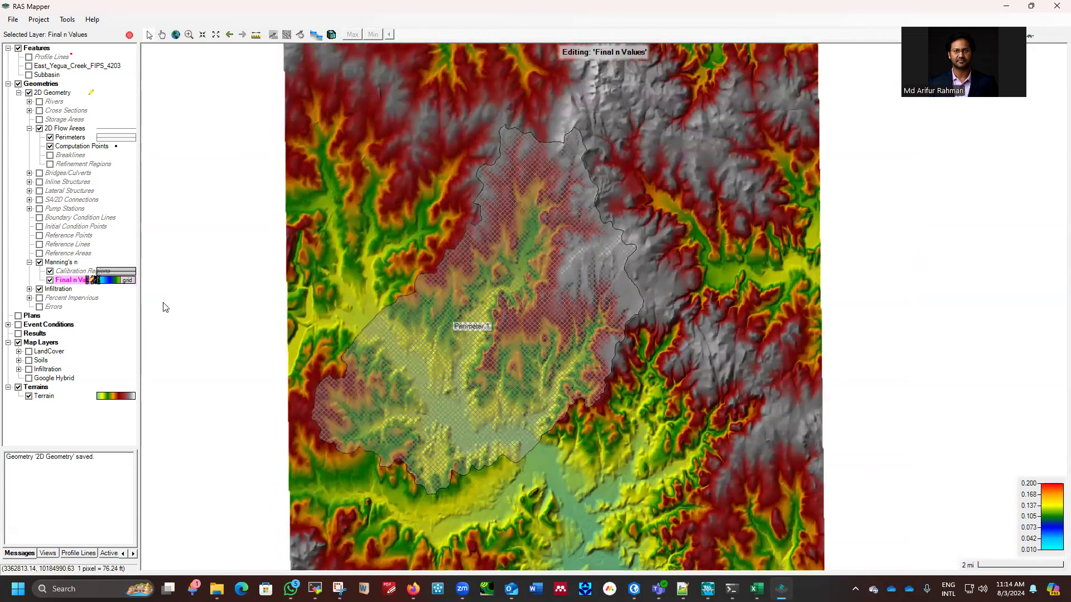
Start a shapefile feature import for the Calibration Regions layer and browse to the GIS_Files\Work_Area1 folder.
right_click(75, 273)
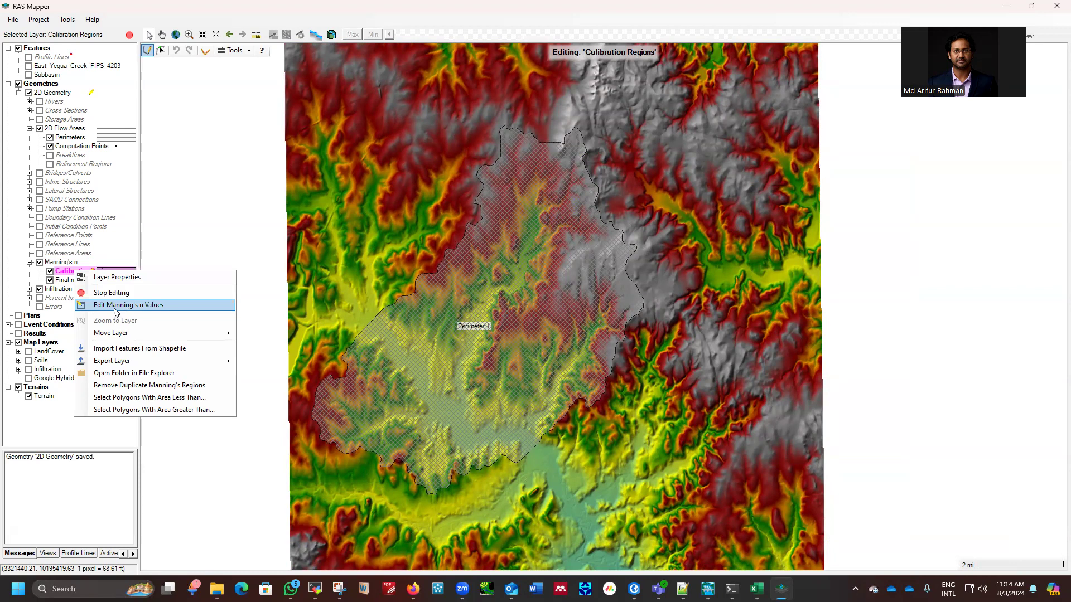
click(109, 350)
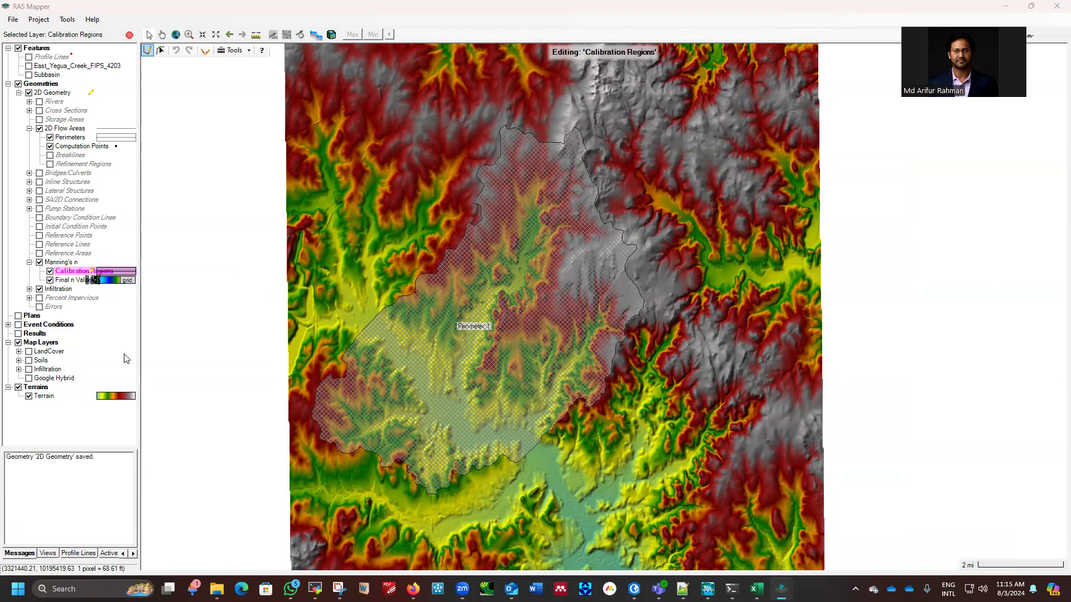
click(714, 150)
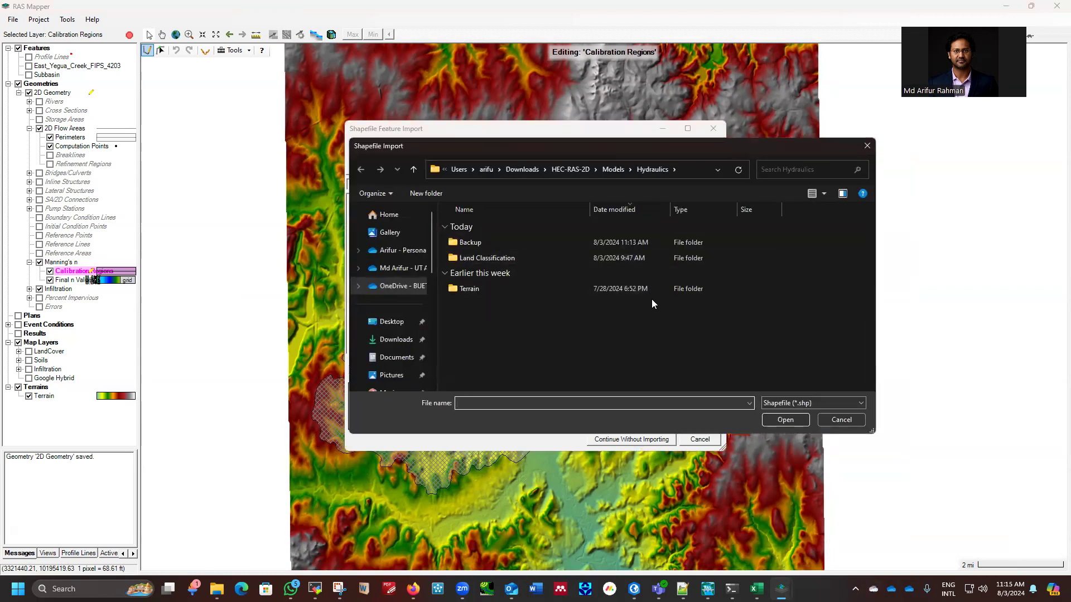
click(570, 169)
double_click(474, 244)
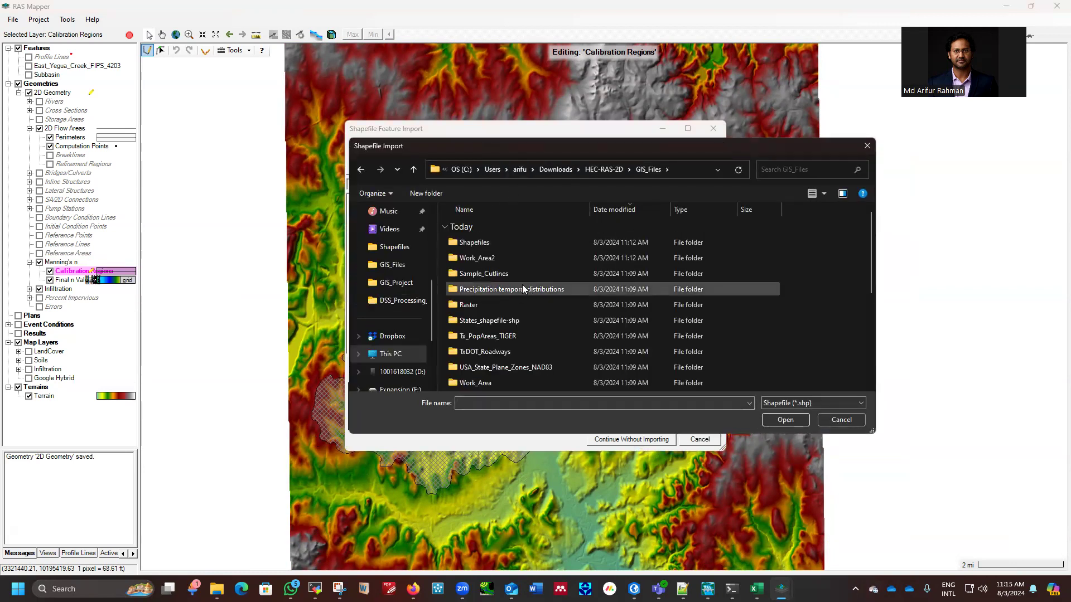
scroll(523, 289, down, 1)
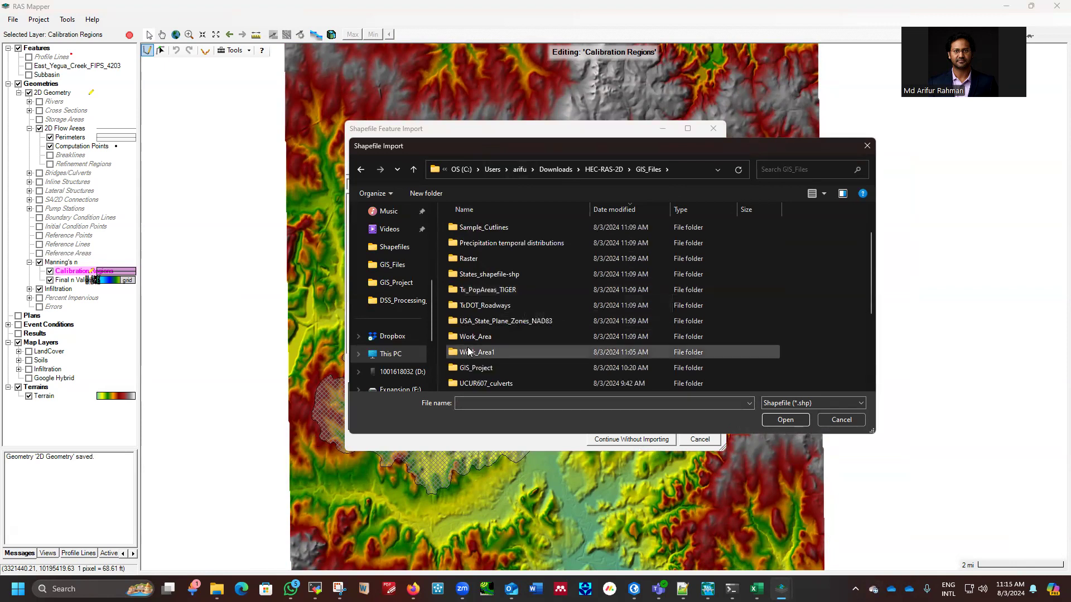
double_click(472, 353)
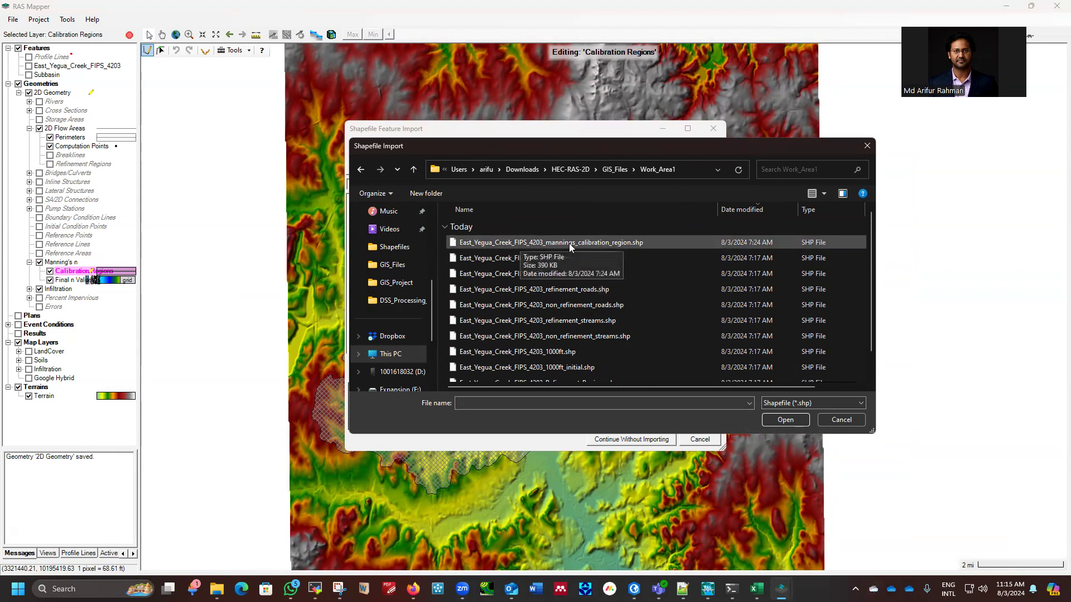
Import East_Yegua_Creek_FIPS_4203_mannings_calibration_region.shp into Calibration Regions and view the imported stream polygons up close.
click(545, 246)
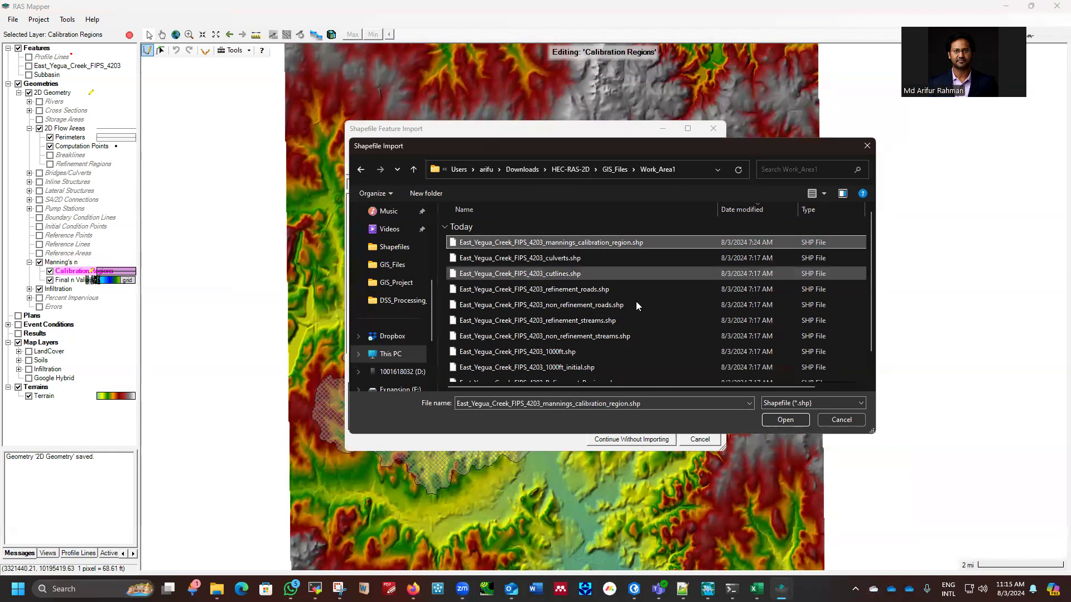
click(785, 420)
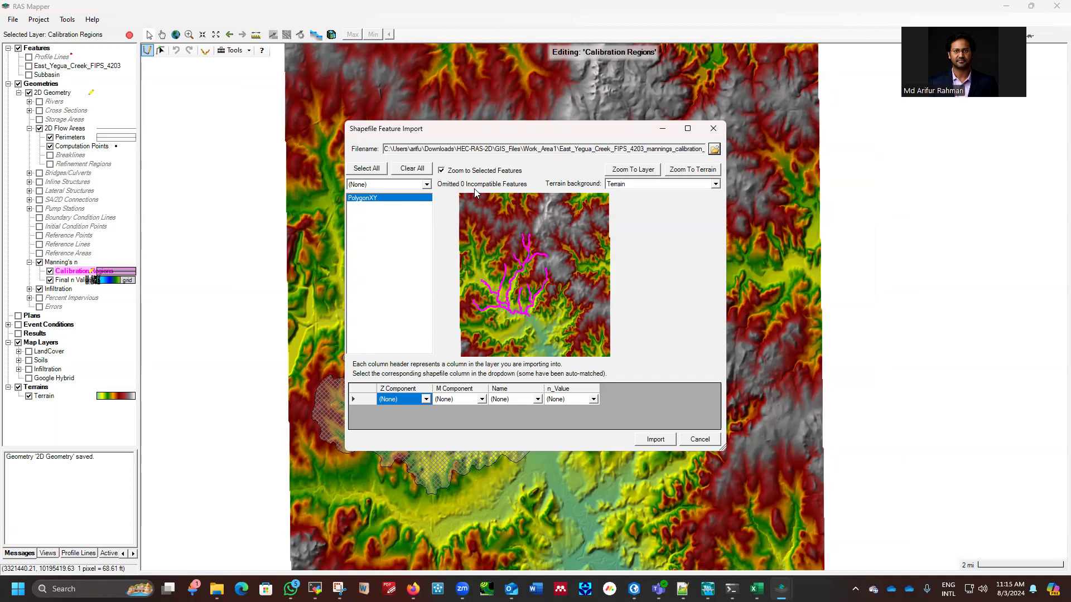
click(650, 441)
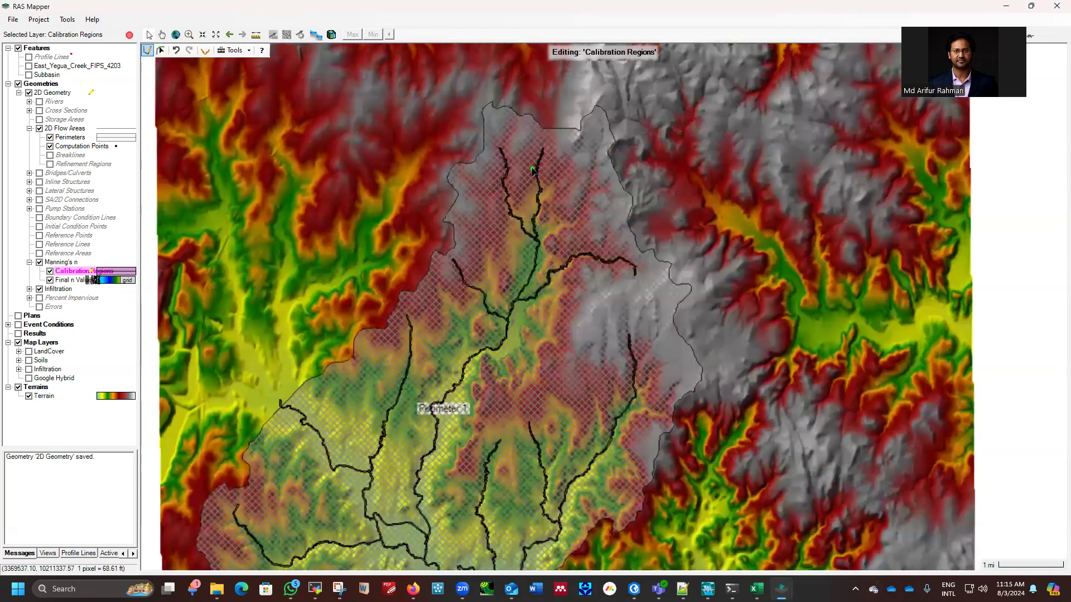
scroll(622, 189, up, 2)
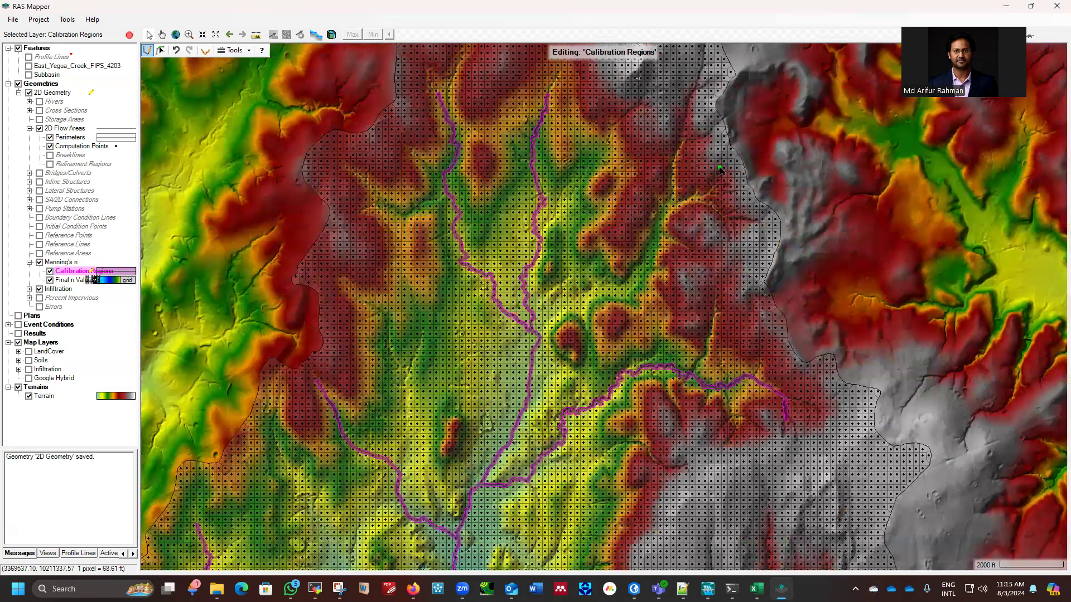
scroll(529, 196, up, 1)
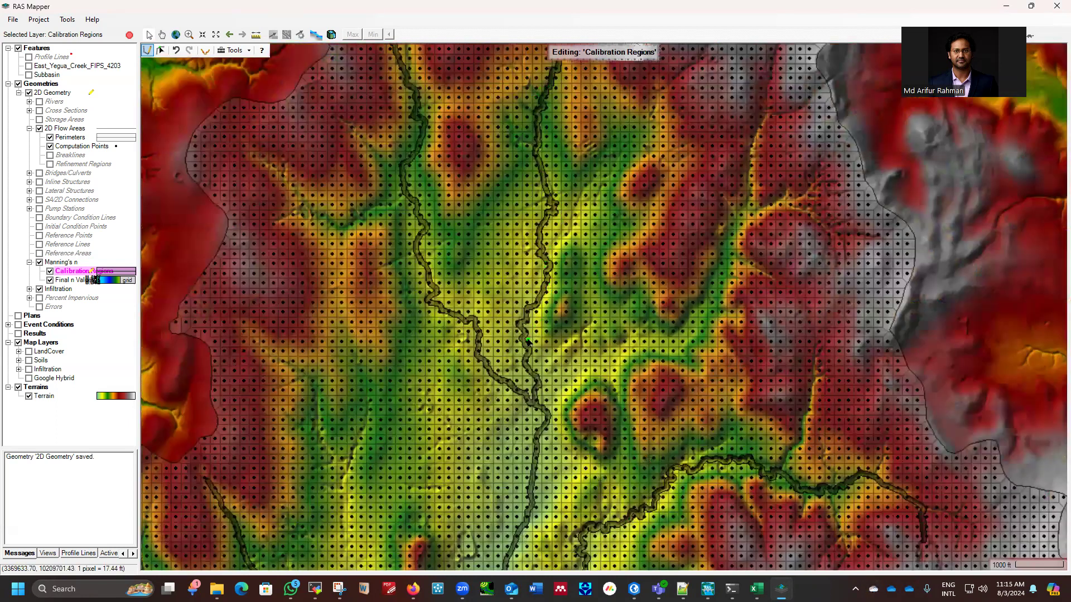
Switch to the Excel workbook and copy the Channel Manning's n values in C2:C17 of the ManningN_lookup sheet.
scroll(528, 341, up, 1)
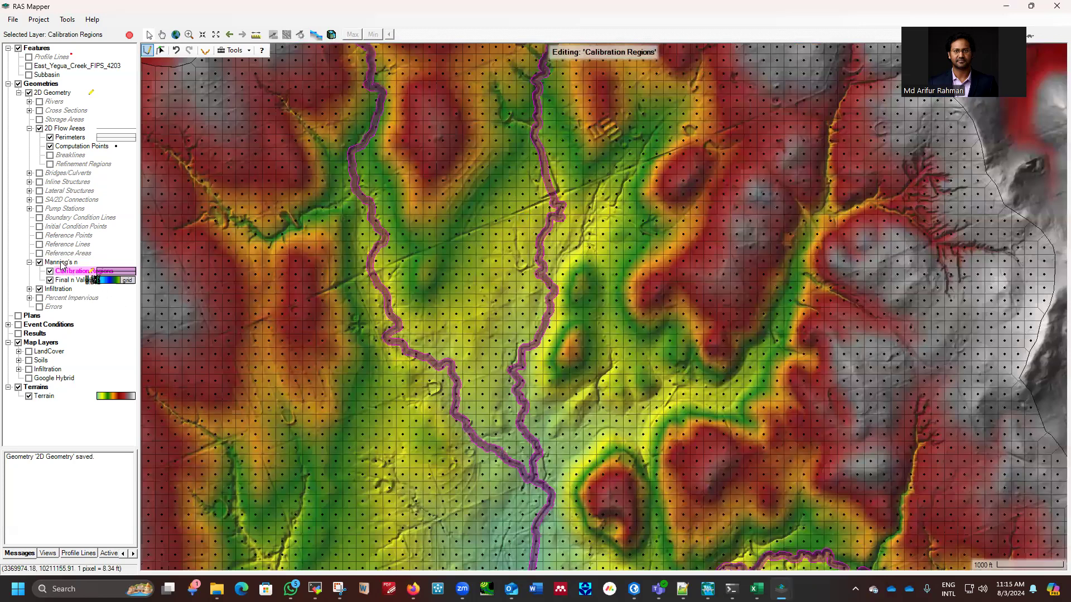
scroll(63, 273, down, 1)
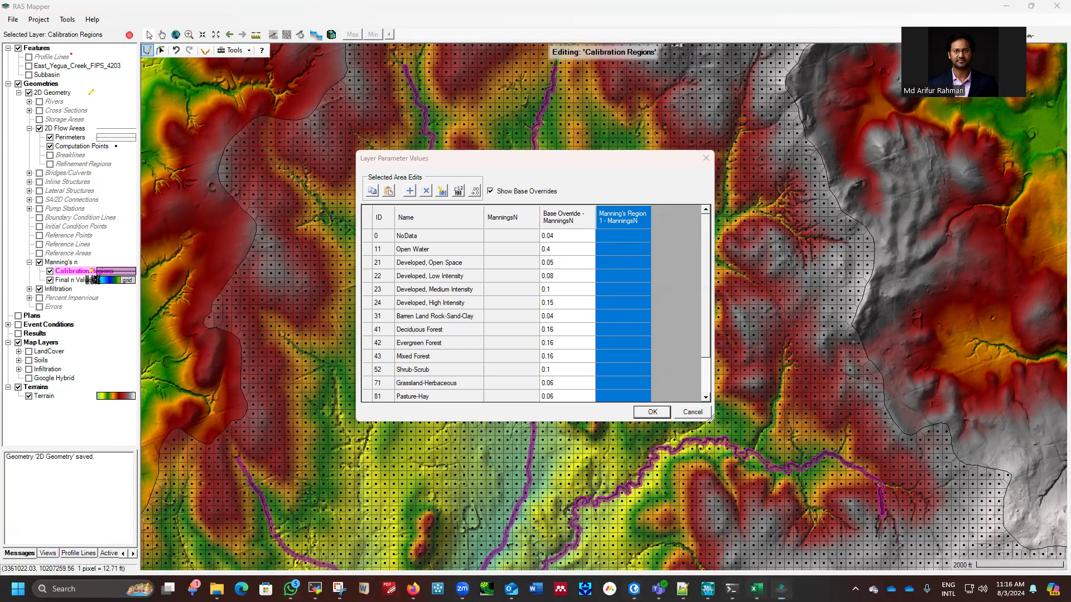
click(756, 589)
drag(190, 151, 195, 319)
key(ctrl+c)
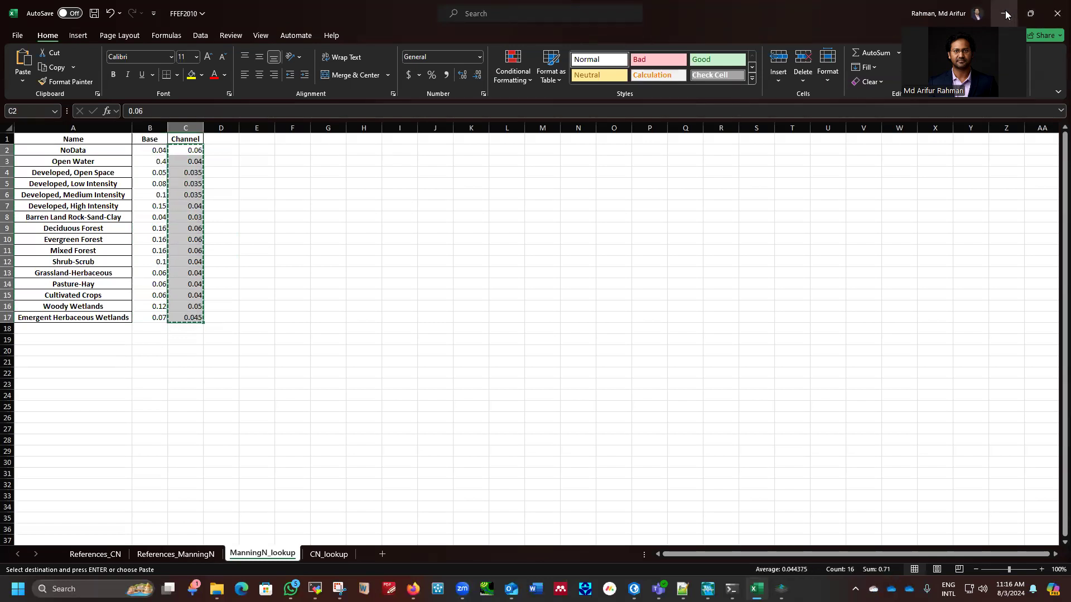
Back in RAS Mapper, paste the channel values into the Manning's Region 1 - ManningsN column starting at NoData, review the rows and accept the table.
click(1030, 13)
key(alt+Tab)
click(603, 235)
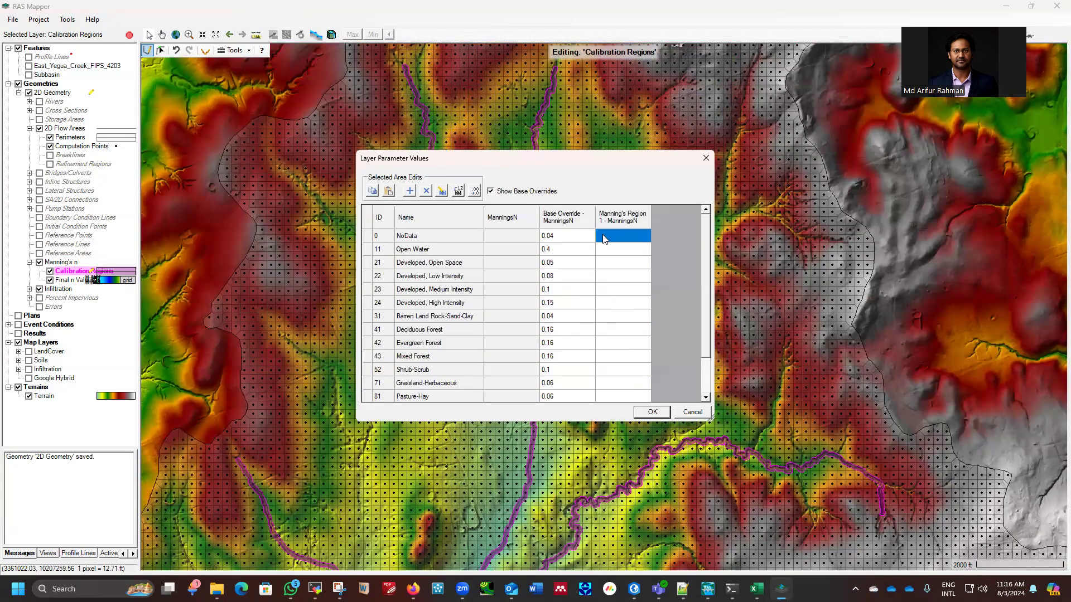
key(ctrl+v)
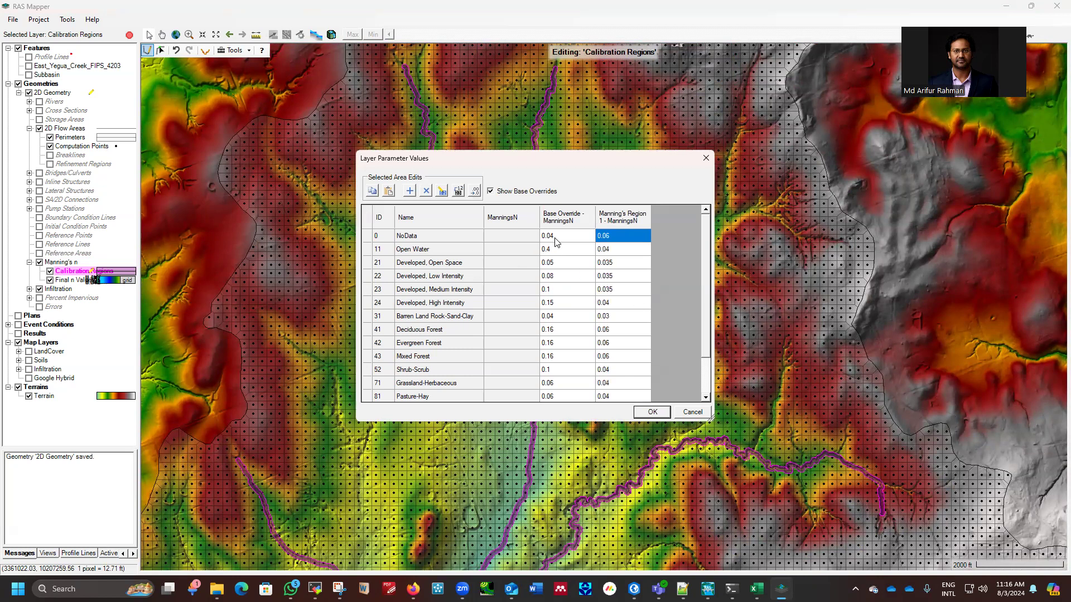
scroll(570, 281, down, 2)
scroll(598, 317, up, 2)
scroll(623, 311, down, 2)
scroll(624, 306, up, 2)
click(652, 413)
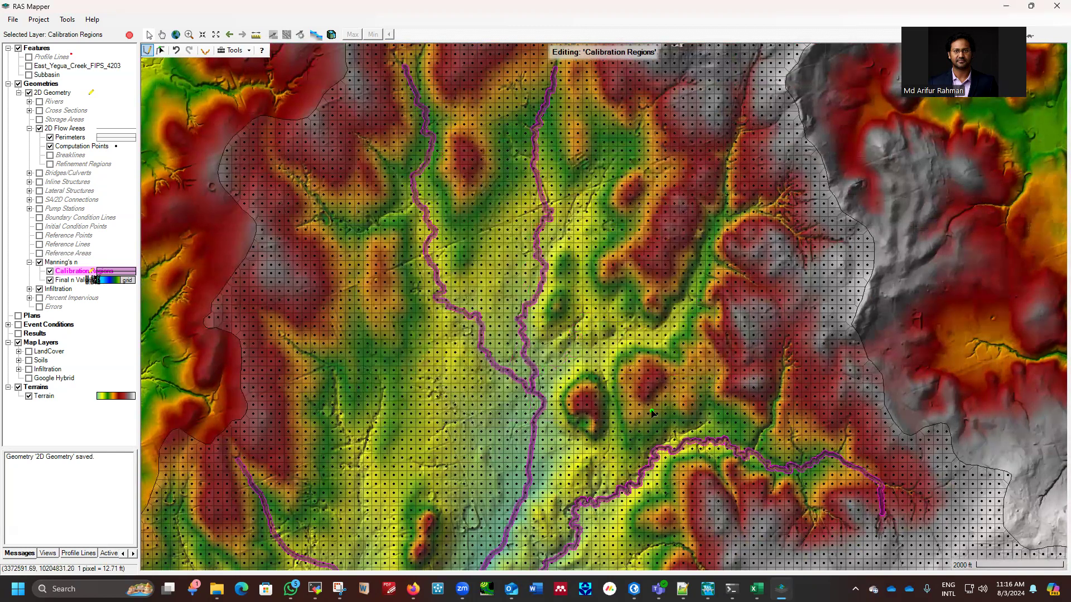
Reopen the parameter table of the Final n Values layer to check the Manning's Region 1 values, then close it.
right_click(71, 283)
click(109, 299)
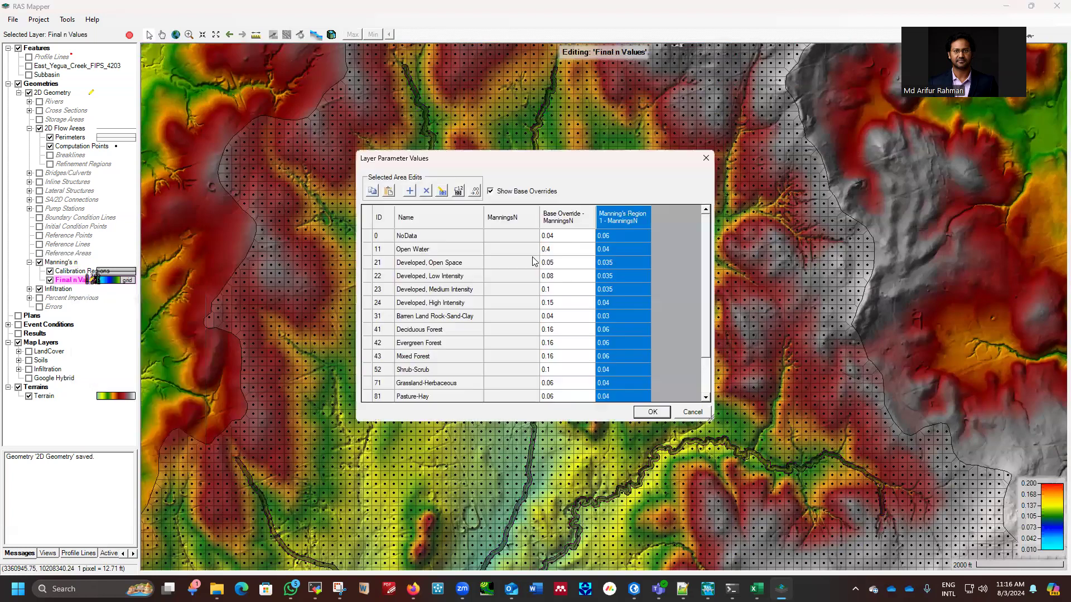
click(651, 411)
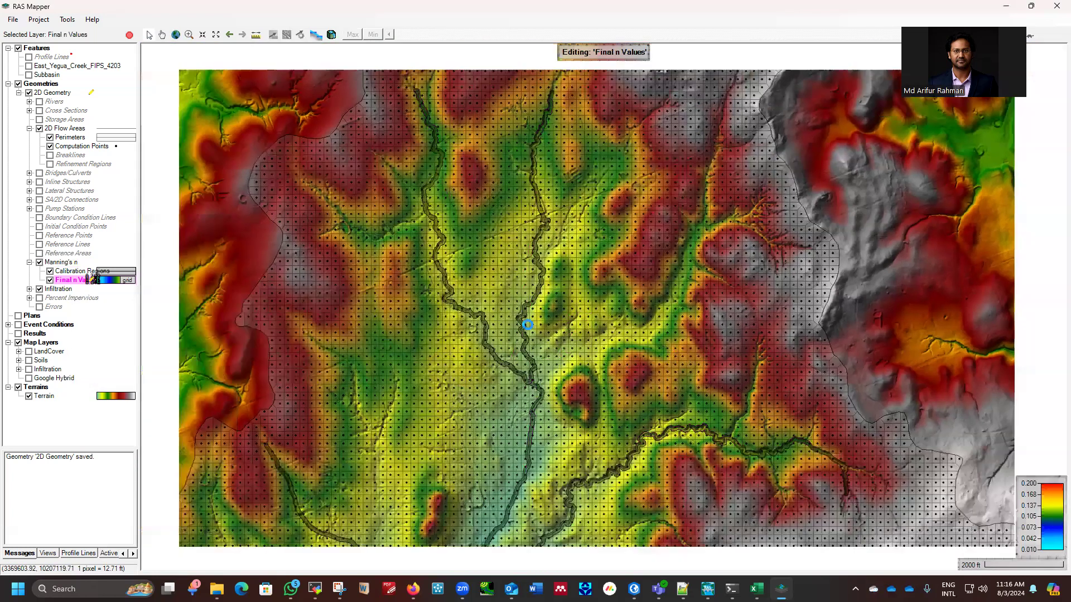
Stop editing the 2D Geometry and save its edits.
scroll(528, 325, down, 2)
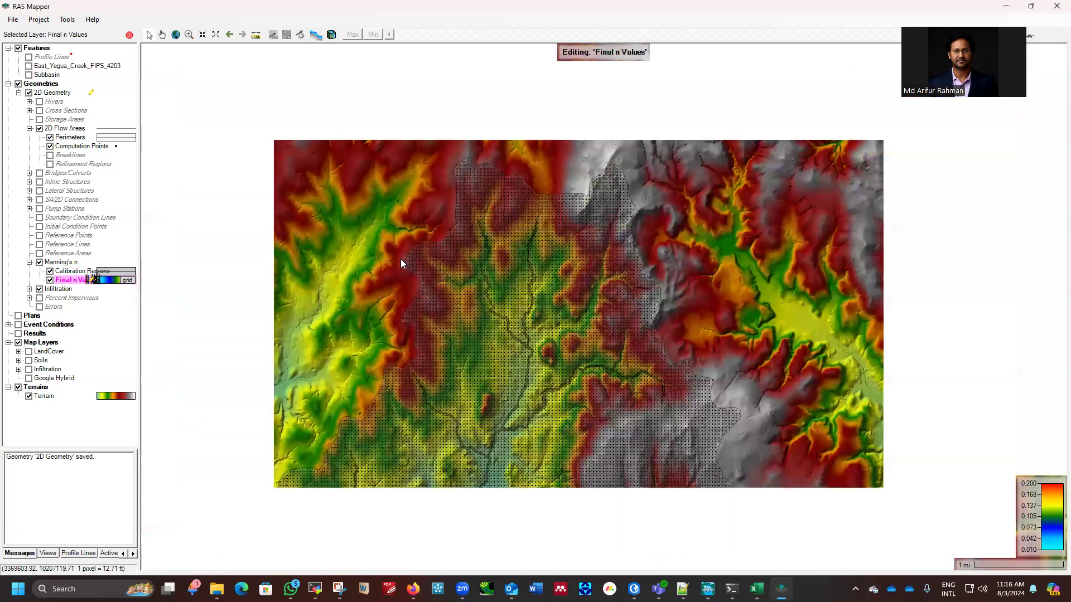
scroll(401, 260, down, 3)
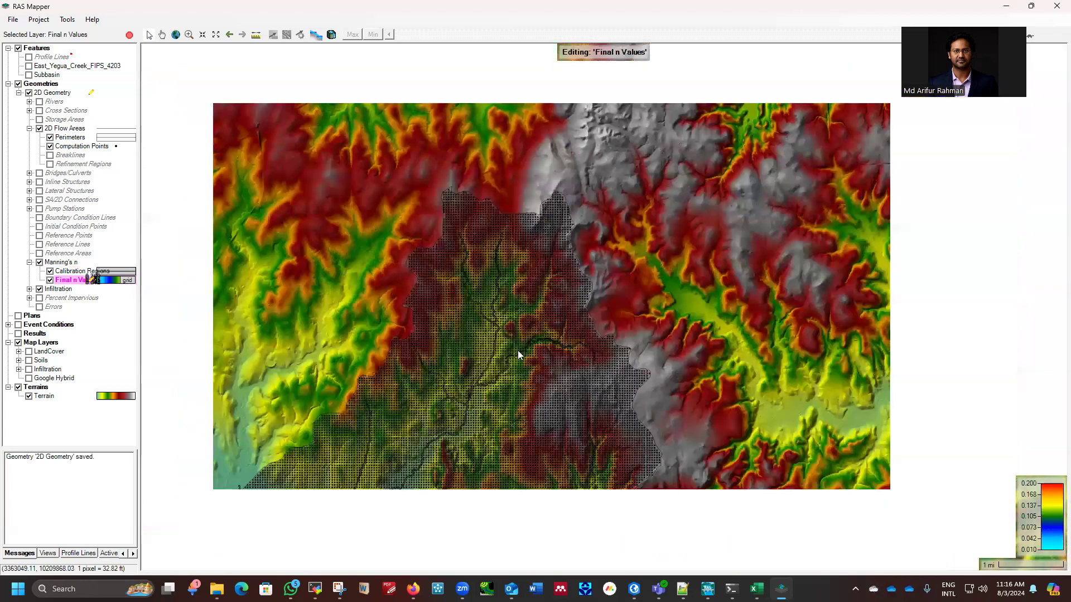
scroll(518, 355, up, 2)
scroll(533, 212, up, 1)
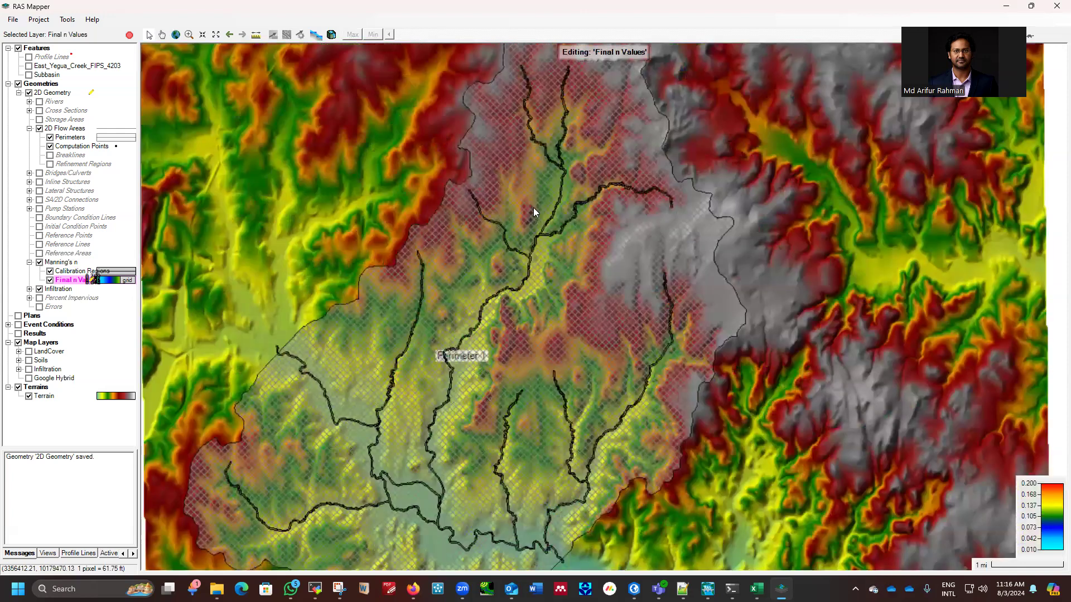
scroll(499, 298, up, 2)
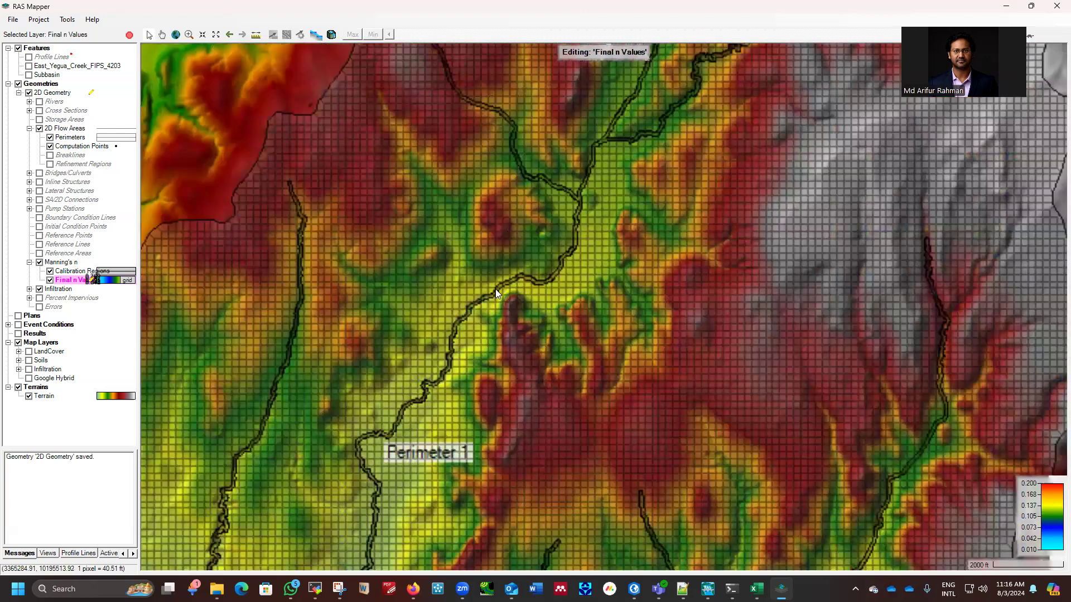
scroll(496, 292, up, 1)
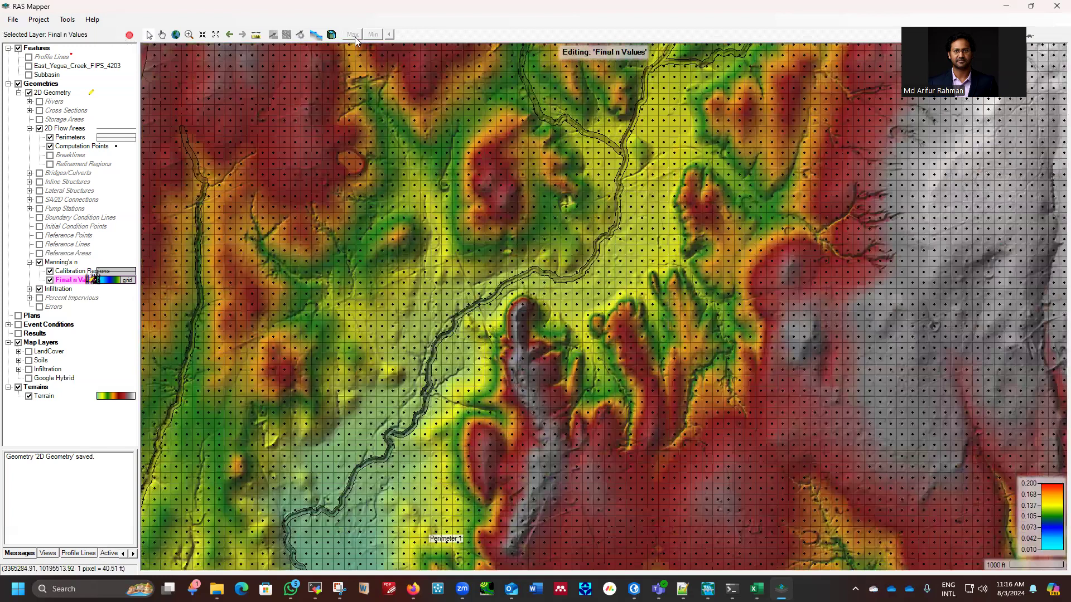
click(129, 34)
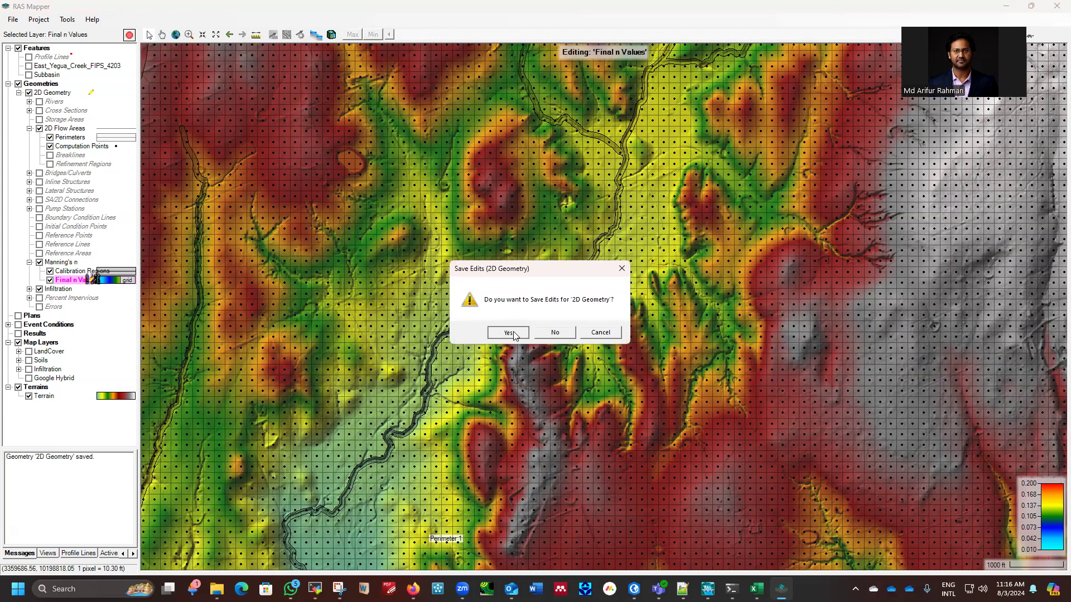
click(508, 333)
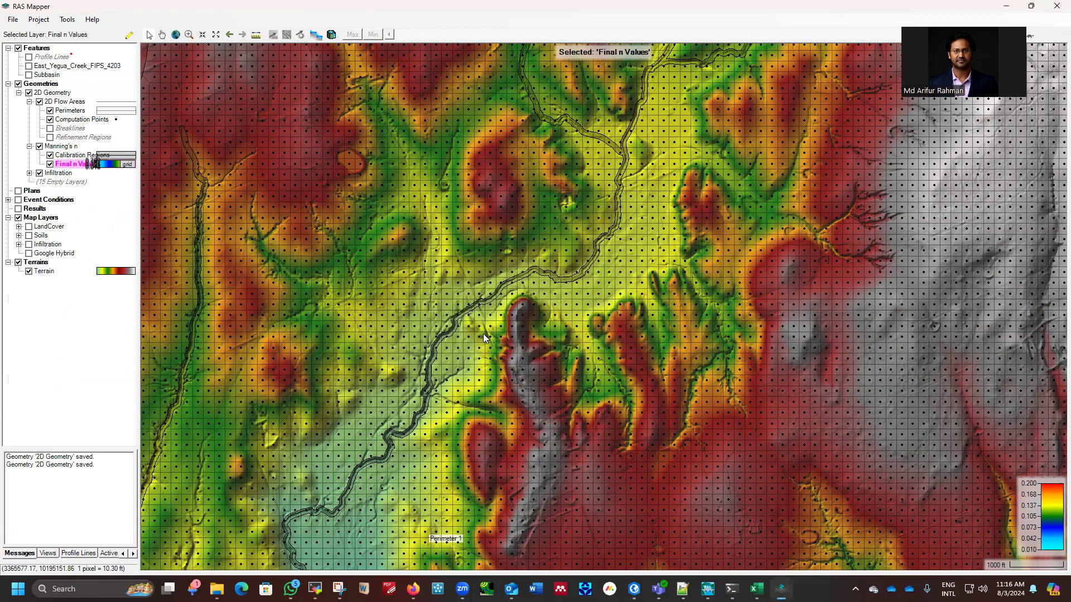
scroll(483, 333, down, 1)
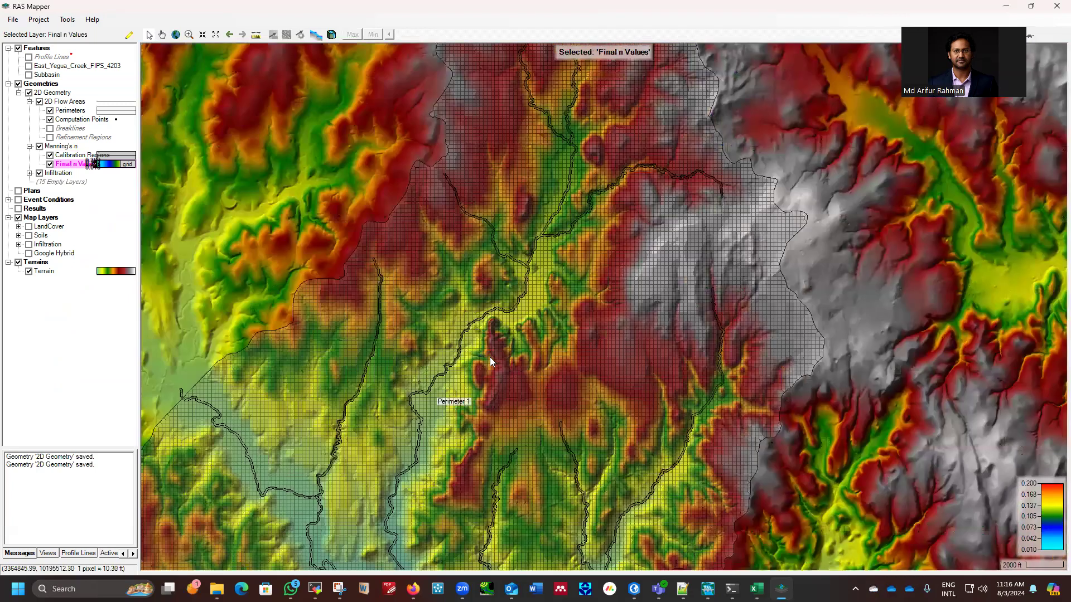
scroll(490, 355, down, 2)
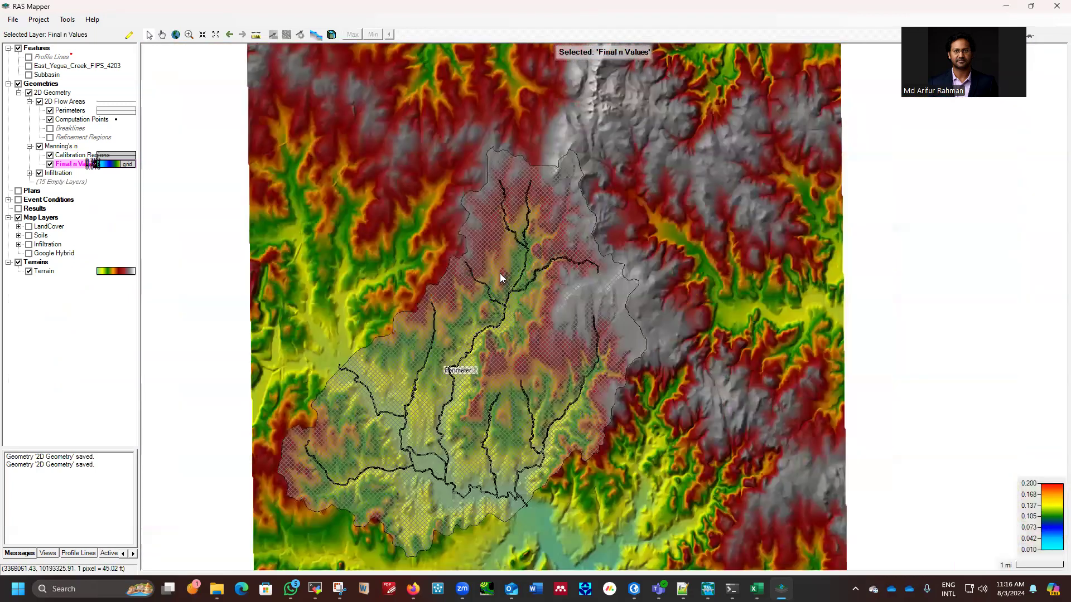